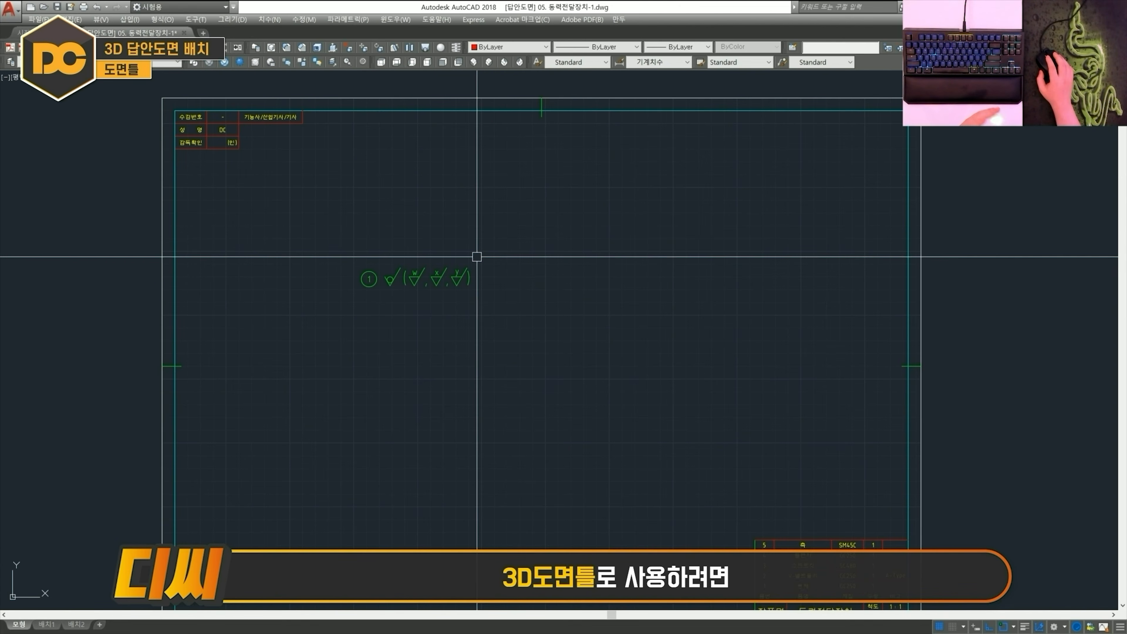
# - Delete the outermost rectangle around the drawing sheet's border
pyautogui.scroll(2, 426, 169)
pyautogui.click(419, 149)
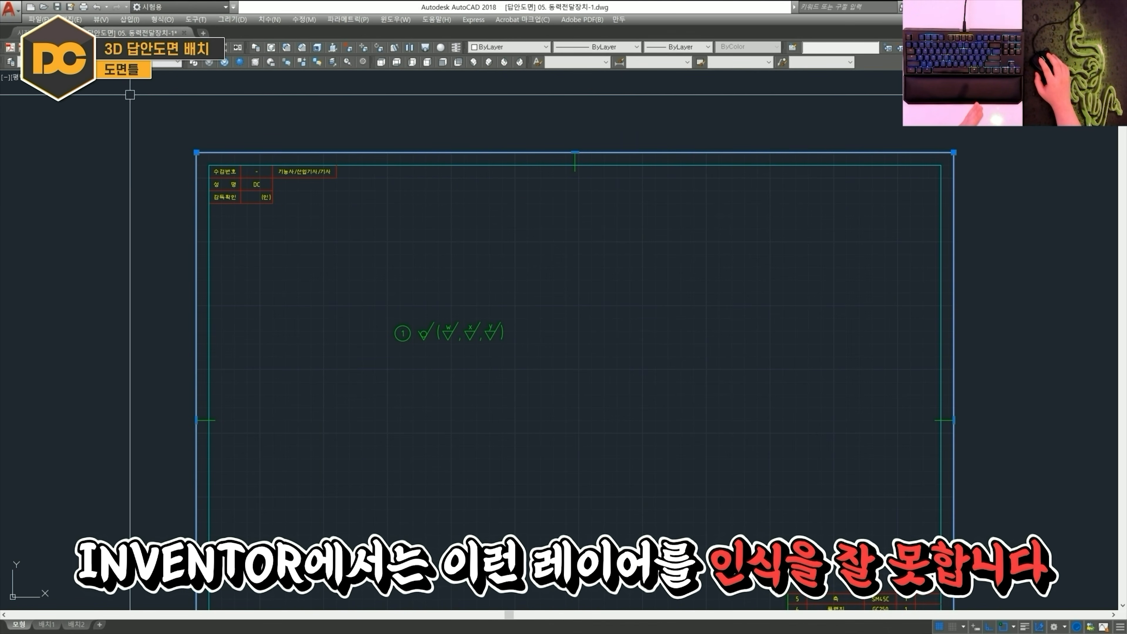
pyautogui.press('Delete')
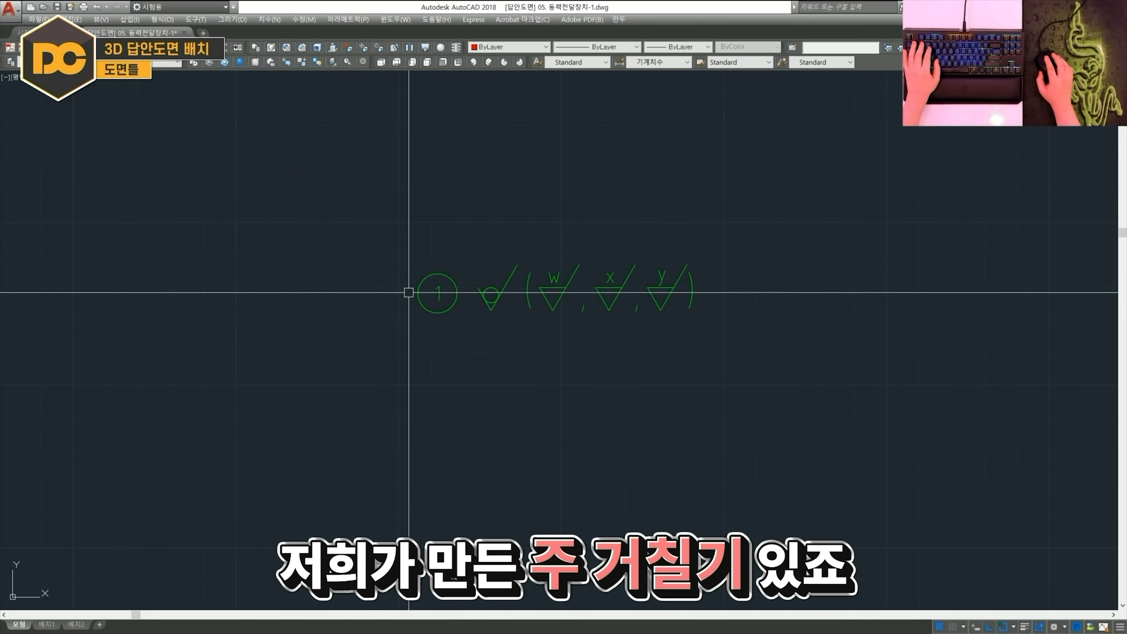
# - Erase the surface roughness symbols beside the number 1 balloon, keeping the balloon itself
pyautogui.scroll(-1, 484, 313)
pyautogui.click(630, 350)
pyautogui.click(386, 246)
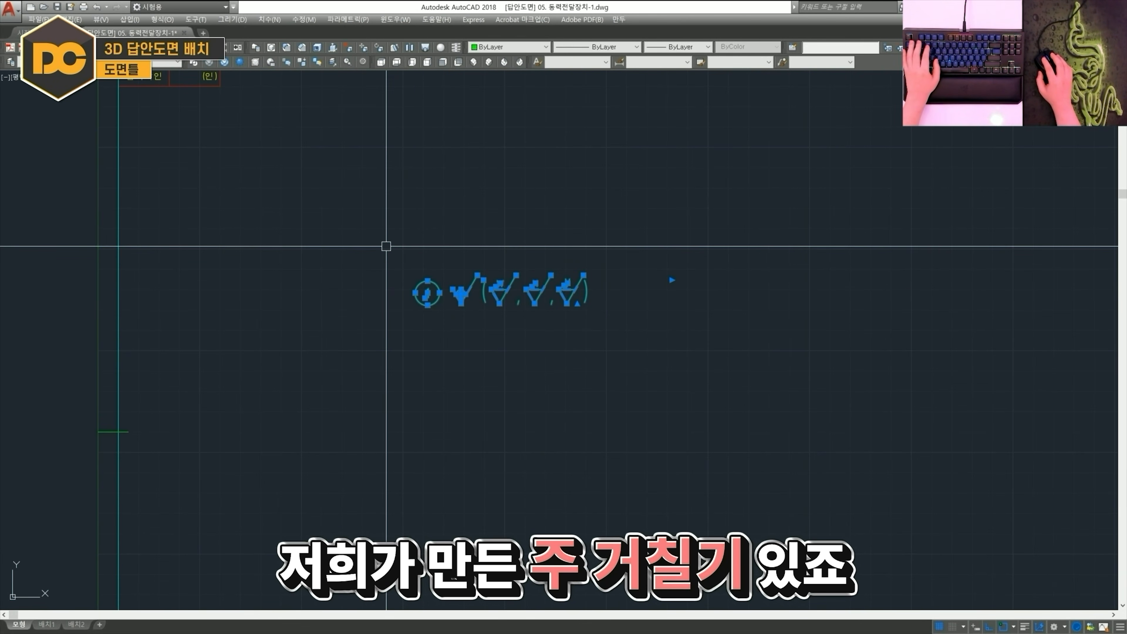
pyautogui.press('Escape')
pyautogui.click(623, 331)
pyautogui.click(458, 259)
pyautogui.press('e')
pyautogui.press('space')
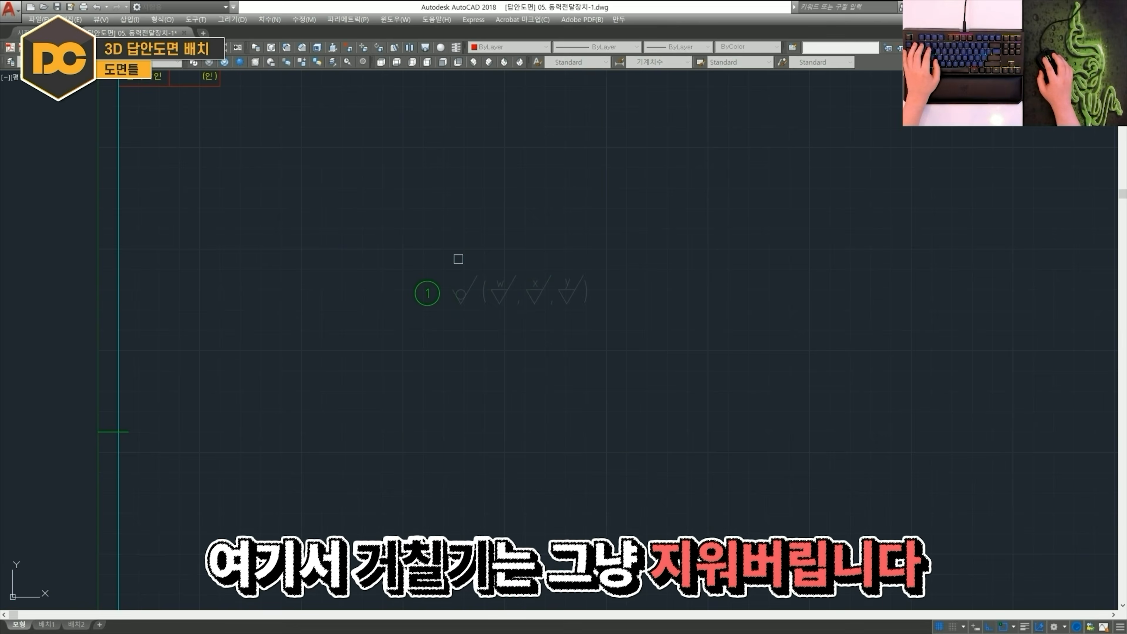
pyautogui.press('space')
# - Check the balloon circle's size with a temporary radius dimension, erase the dimension, and inspect the number inside
pyautogui.scroll(4, 445, 292)
pyautogui.write('dra')
pyautogui.press('space')
pyautogui.click(478, 301)
pyautogui.click(493, 299)
pyautogui.write('ed')
pyautogui.press('space')
pyautogui.click(564, 319)
pyautogui.click(522, 264)
pyautogui.press('space')
pyautogui.click(478, 330)
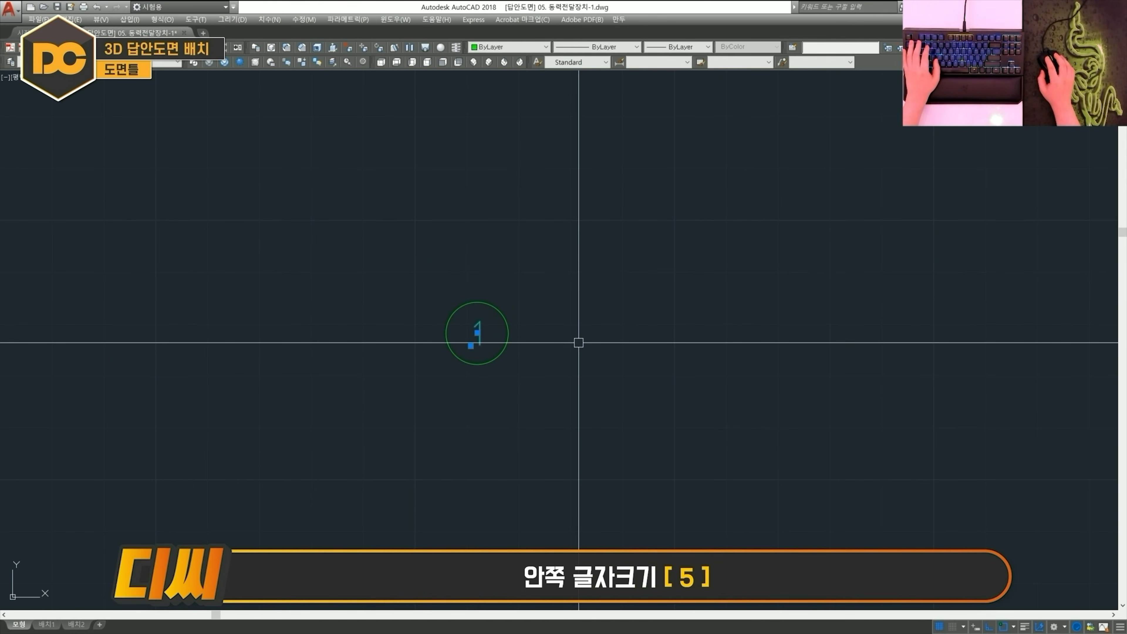
pyautogui.scroll(-4, 579, 343)
pyautogui.press('Escape')
# - Inspect the parts list and title block in the corner of the drawing sheet
pyautogui.scroll(-2, 577, 343)
pyautogui.moveTo(576, 343); pyautogui.dragTo(301, 178, button='middle')
pyautogui.moveTo(747, 415); pyautogui.dragTo(677, 394, button='middle')
pyautogui.scroll(3, 676, 393)
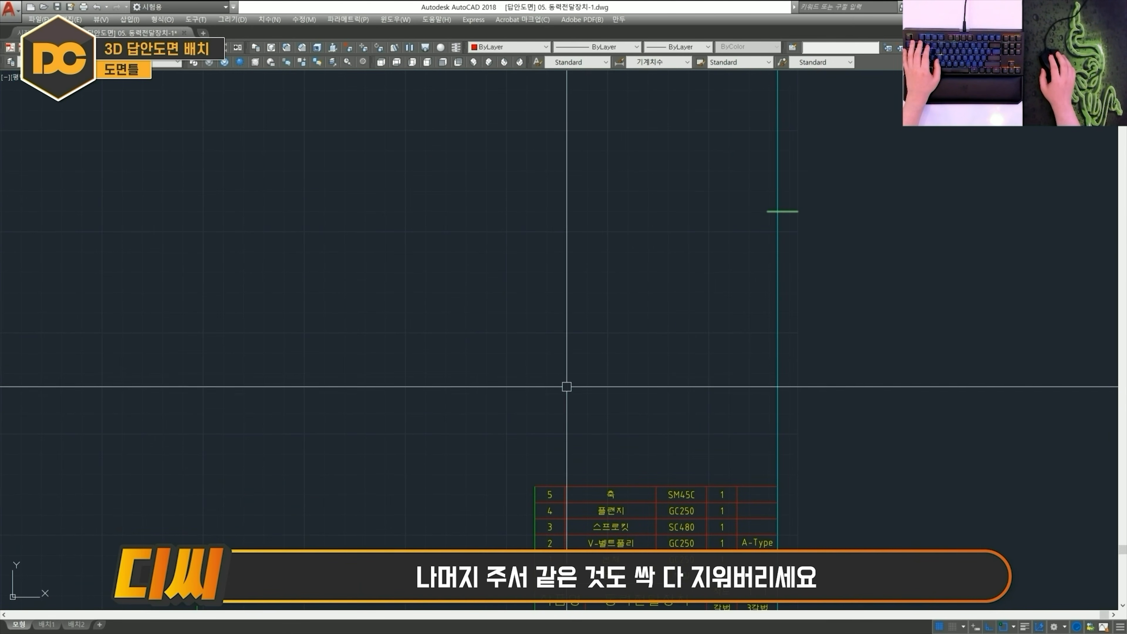
pyautogui.moveTo(653, 406); pyautogui.dragTo(648, 306, button='middle')
pyautogui.click(493, 332)
pyautogui.click(804, 534)
pyautogui.moveTo(748, 474); pyautogui.dragTo(712, 453, button='middle')
pyautogui.press('Escape')
pyautogui.scroll(3, 712, 453)
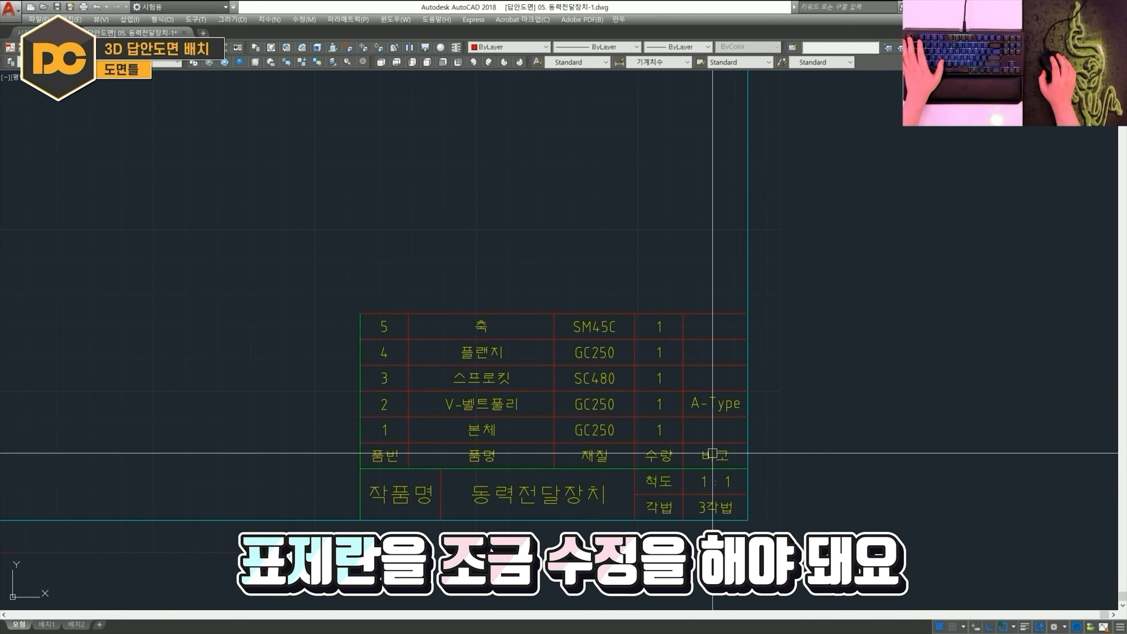
pyautogui.moveTo(754, 511); pyautogui.dragTo(740, 485, button='middle')
pyautogui.moveTo(777, 523); pyautogui.dragTo(789, 491, button='middle')
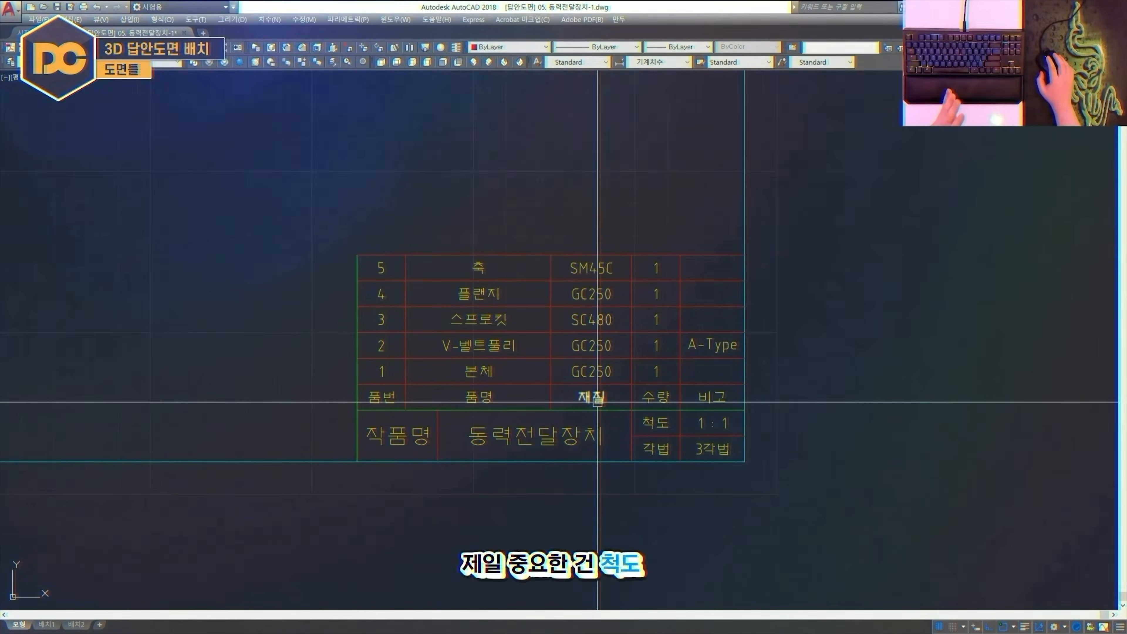
# - Change the scale (척도) entry in the title block to NS
pyautogui.scroll(2, 710, 456)
pyautogui.moveTo(719, 457); pyautogui.dragTo(741, 477, button='middle')
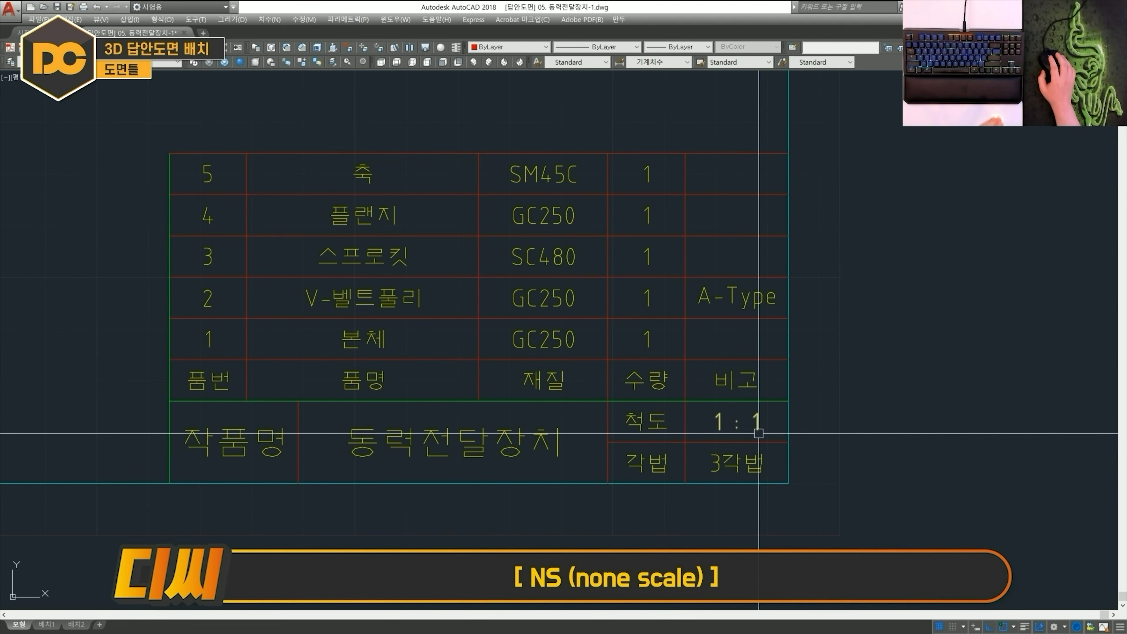
pyautogui.doubleClick(758, 431)
pyautogui.write('ㅜ')
pyautogui.press('BackSpace')
pyautogui.write('NS')
pyautogui.press('Return')
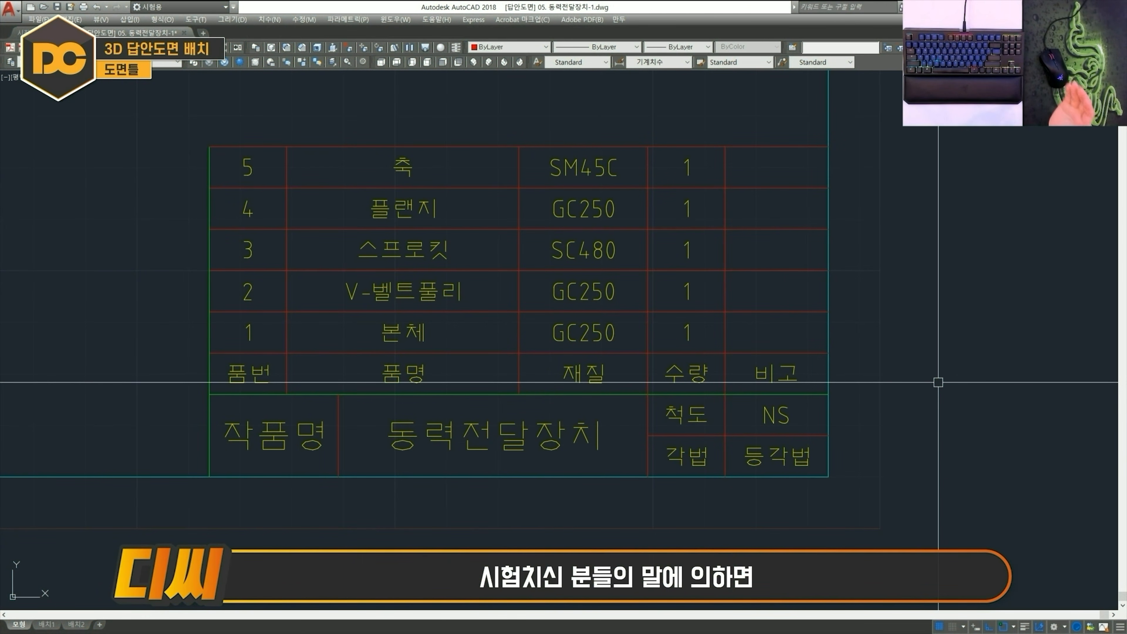
# - Switch to the reference 3D drawing PDF in Adobe Acrobat and examine its parts list and title block
pyautogui.moveTo(874, 499); pyautogui.dragTo(896, 513, button='middle')
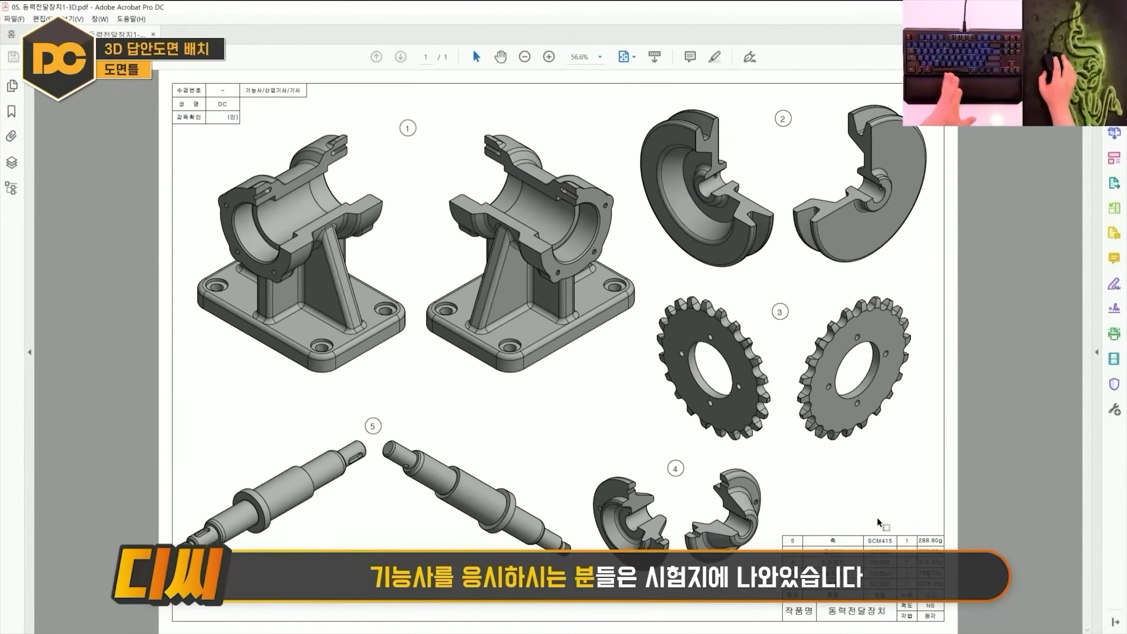
pyautogui.keyDown('ctrl'); pyautogui.scroll(3, 876, 529); pyautogui.keyUp('ctrl')
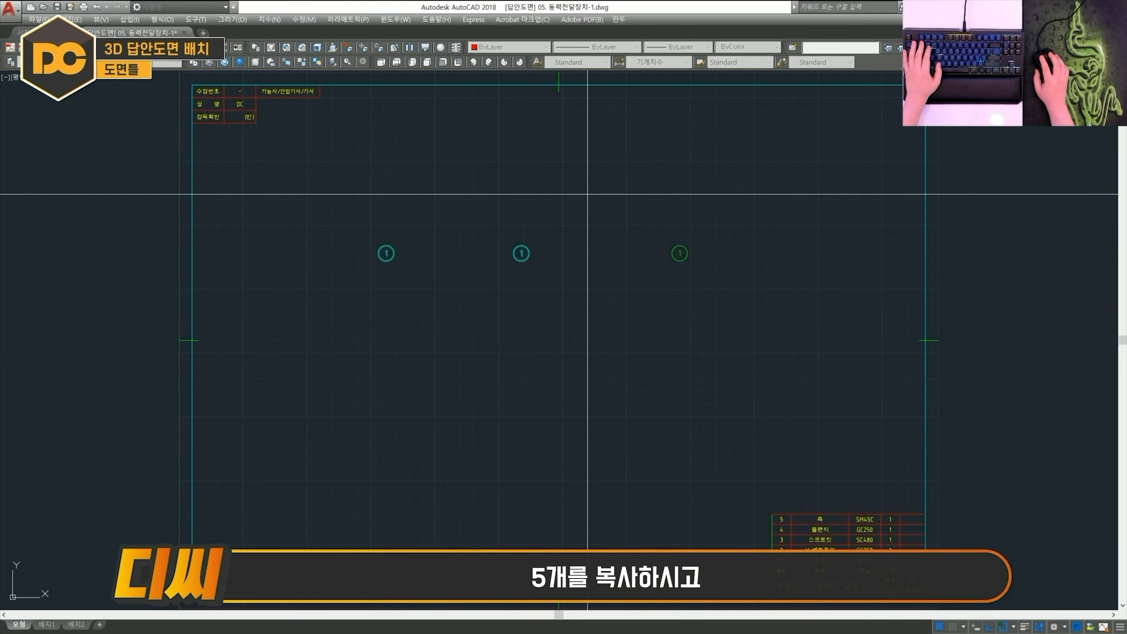
# - Copy the first two balloons into a second row and number the five balloons 1 to 5
pyautogui.click(385, 368)
pyautogui.click(520, 368)
pyautogui.moveTo(746, 471); pyautogui.dragTo(712, 358, button='middle')
pyautogui.scroll(2, 728, 373)
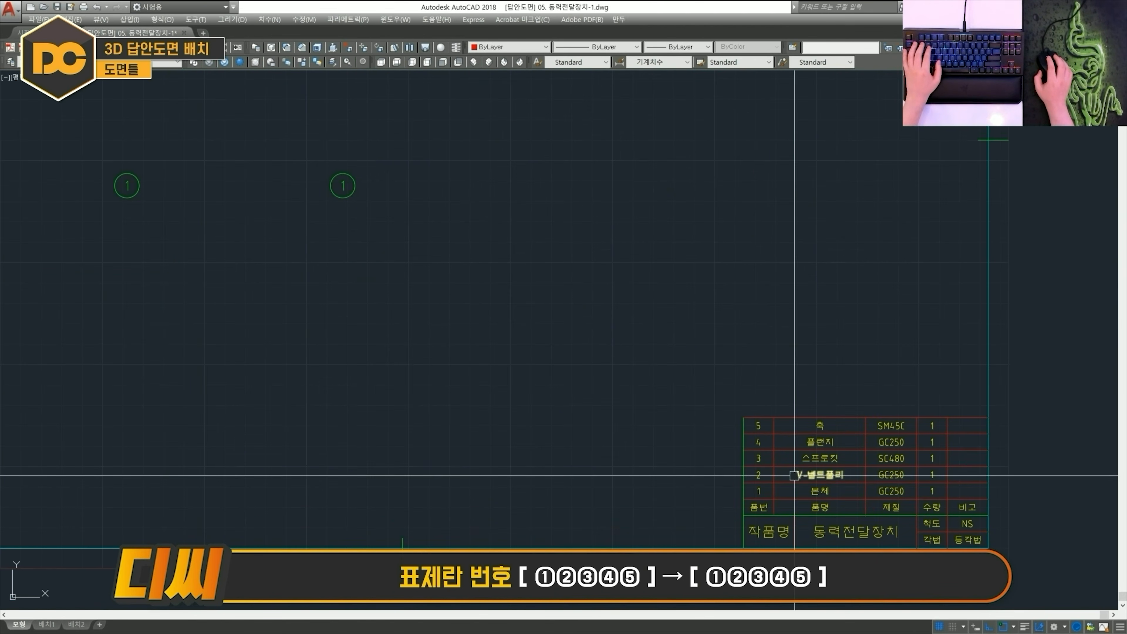
pyautogui.scroll(-2, 766, 418)
pyautogui.moveTo(765, 418); pyautogui.dragTo(786, 471, button='middle')
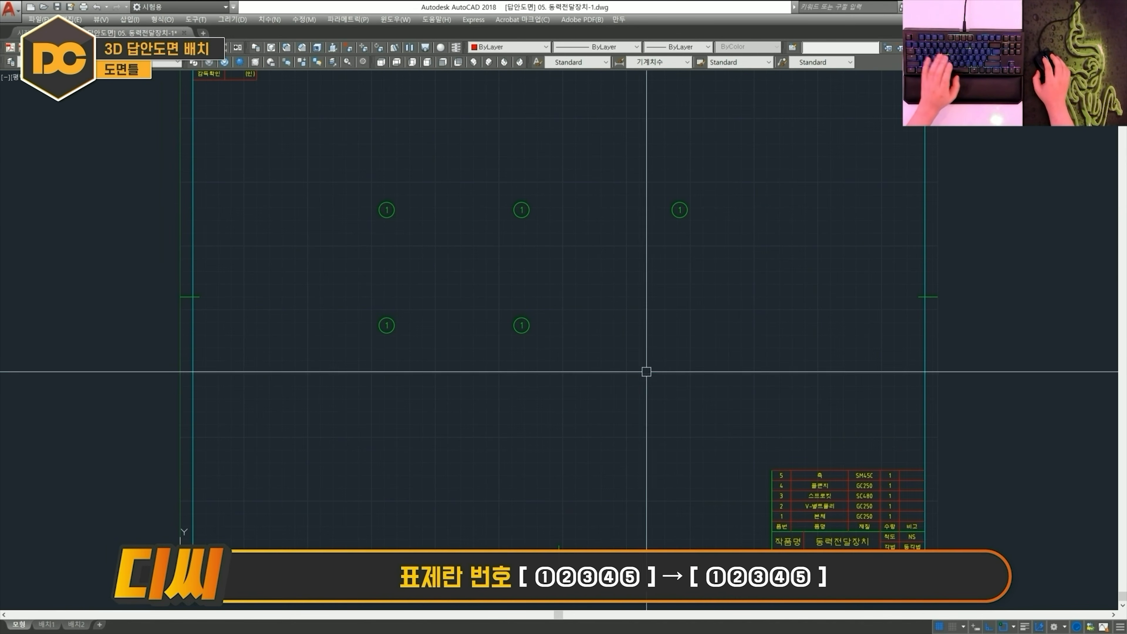
pyautogui.scroll(2, 895, 541)
pyautogui.moveTo(402, 312)
pyautogui.mouseDown(button='middle')
pyautogui.moveTo(573, 479)
pyautogui.moveTo(602, 490)
pyautogui.mouseUp(button='middle')
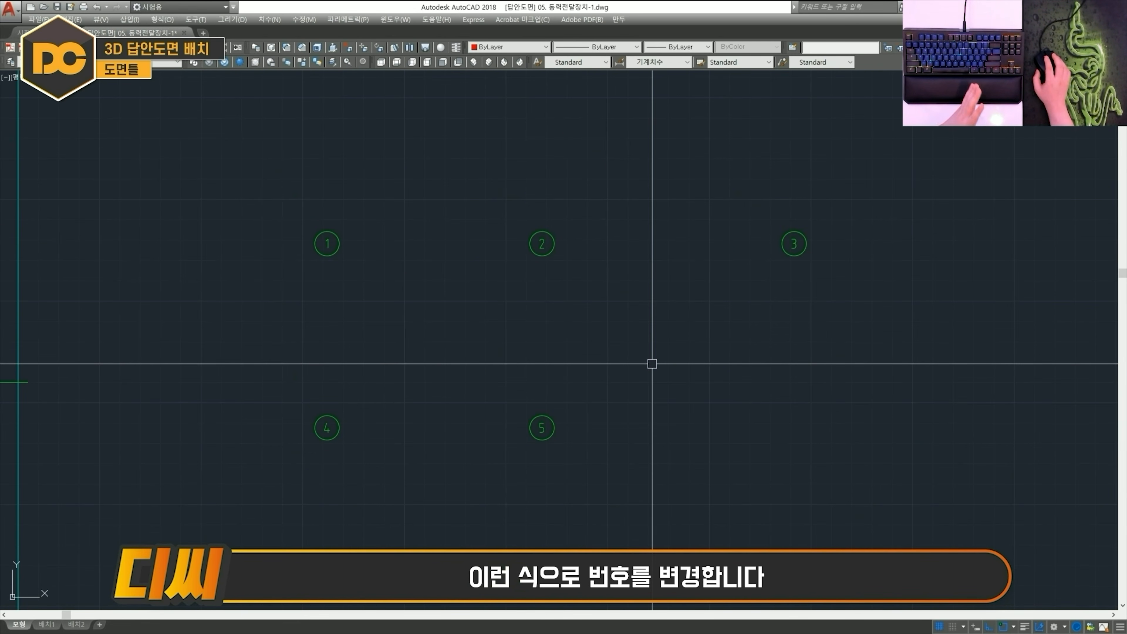
pyautogui.scroll(-3, 652, 363)
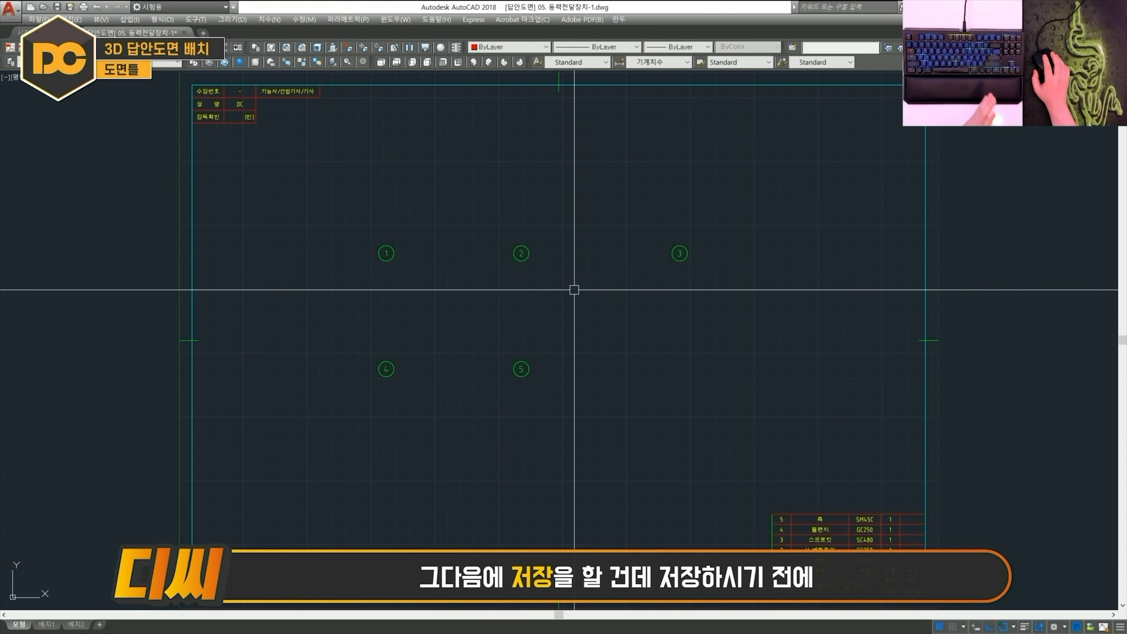
# - Select all objects of the drawing sheet and move them to layer 0
pyautogui.scroll(-3, 574, 290)
pyautogui.moveTo(835, 541); pyautogui.dragTo(294, 133)
pyautogui.click(124, 61)
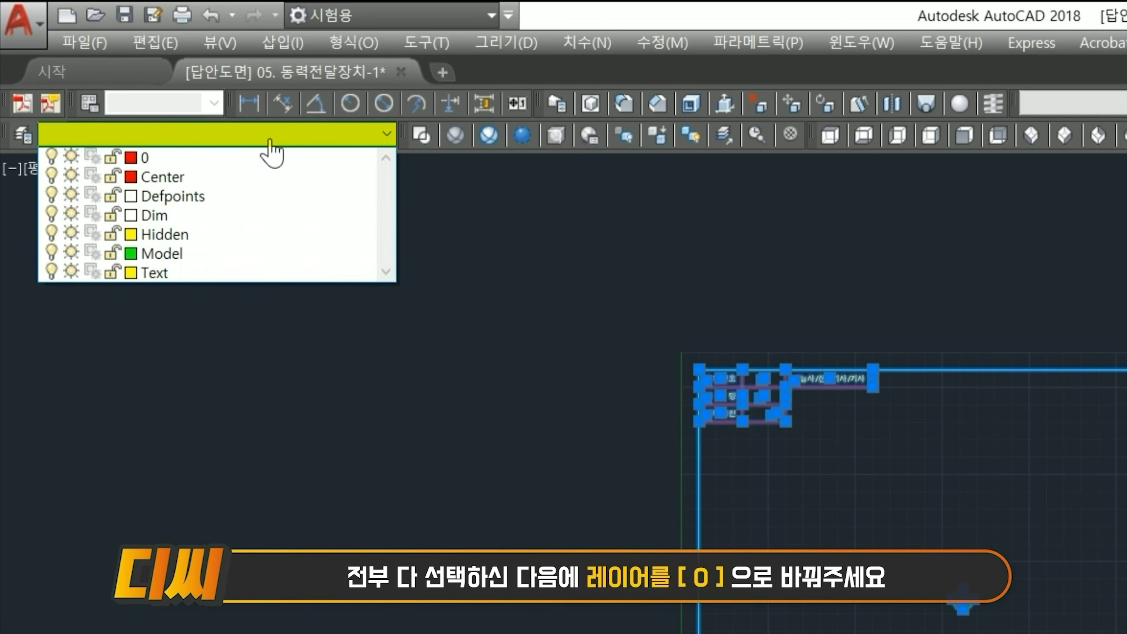
pyautogui.click(119, 72)
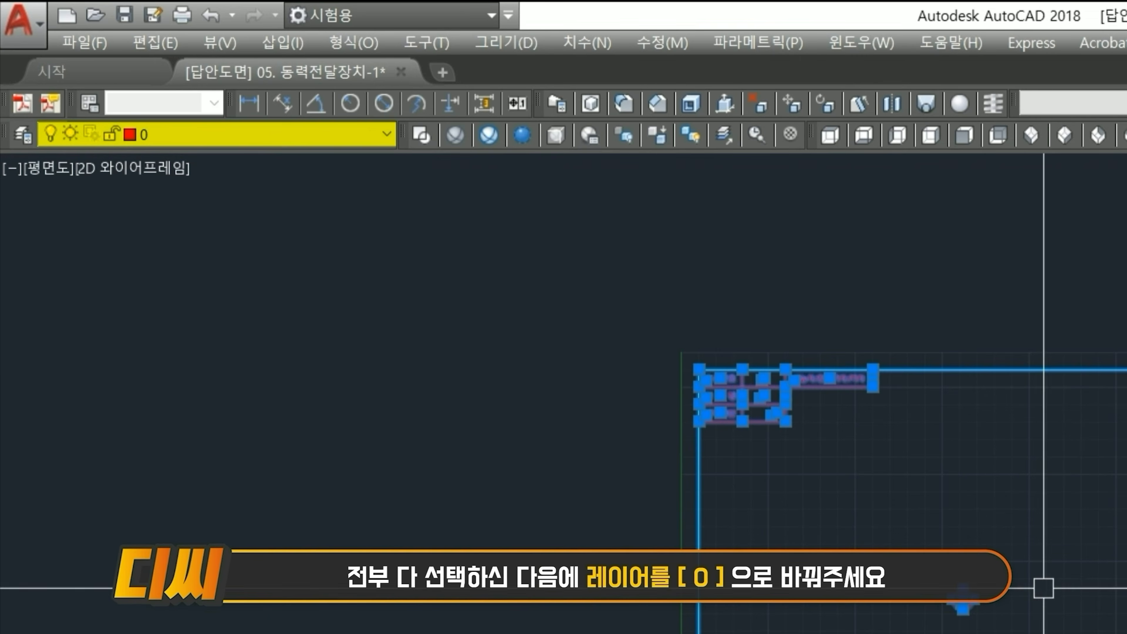
pyautogui.press('Escape')
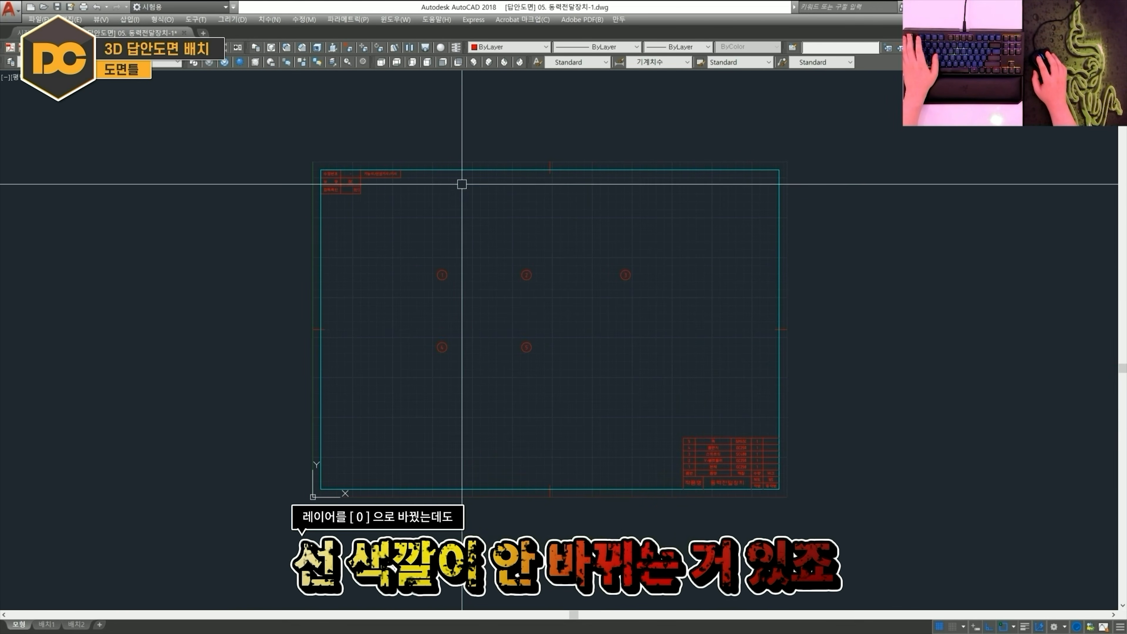
# - Set the color of the cyan border rectangle to ByLayer
pyautogui.click(441, 169)
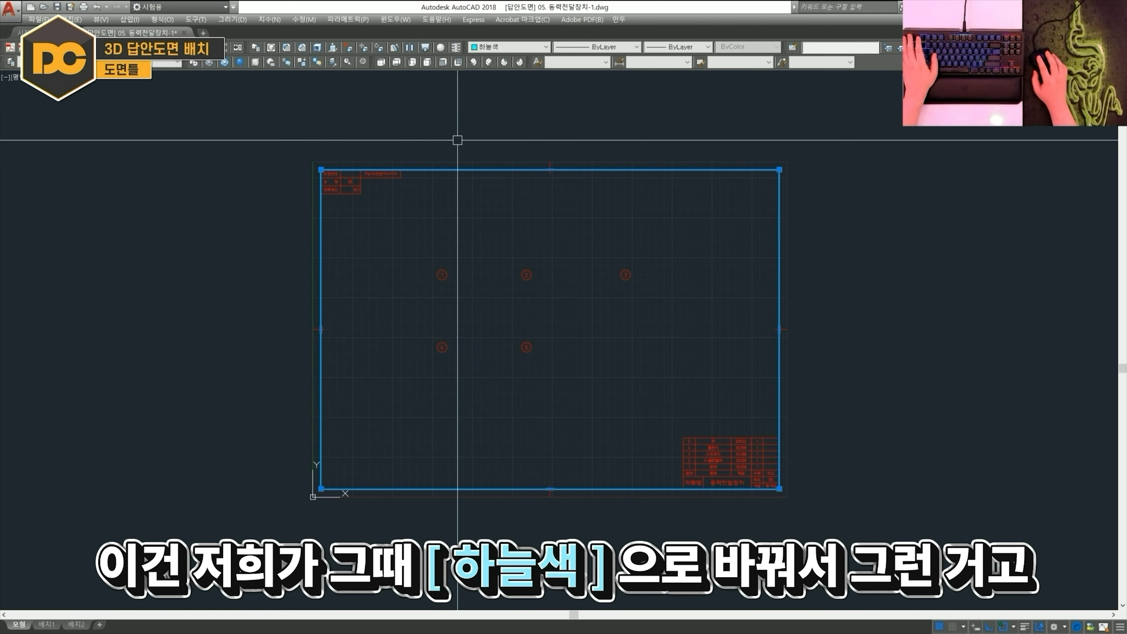
pyautogui.click(497, 46)
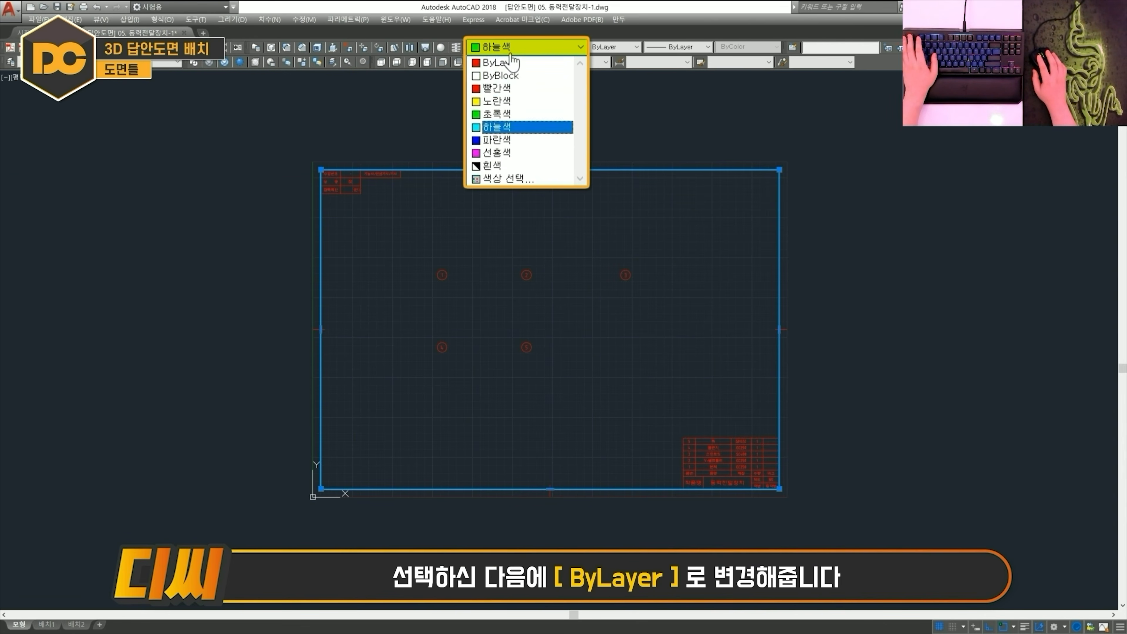
pyautogui.press('Escape')
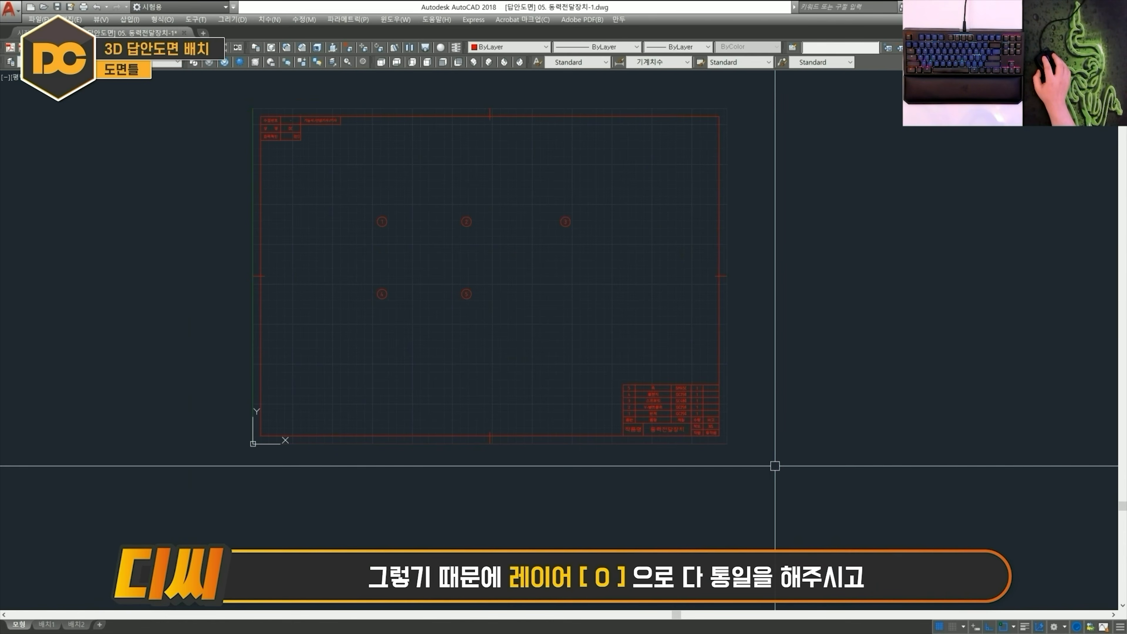
# - Change the color of layer 0 to white (흰색) in the layer properties
pyautogui.click(781, 469)
pyautogui.click(222, 86)
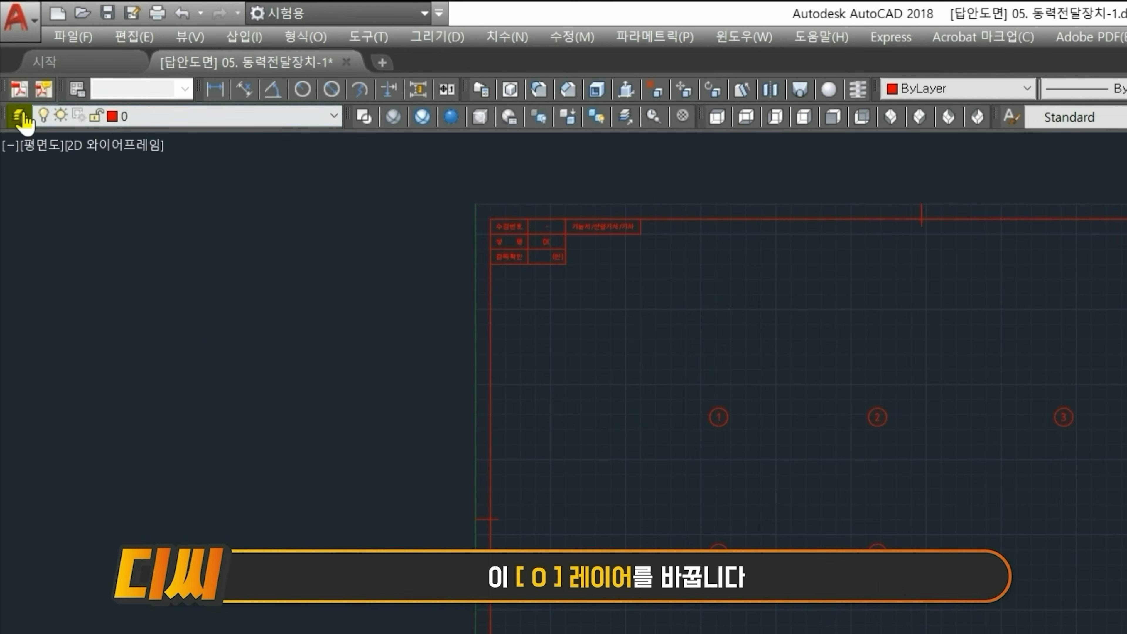
pyautogui.click(11, 62)
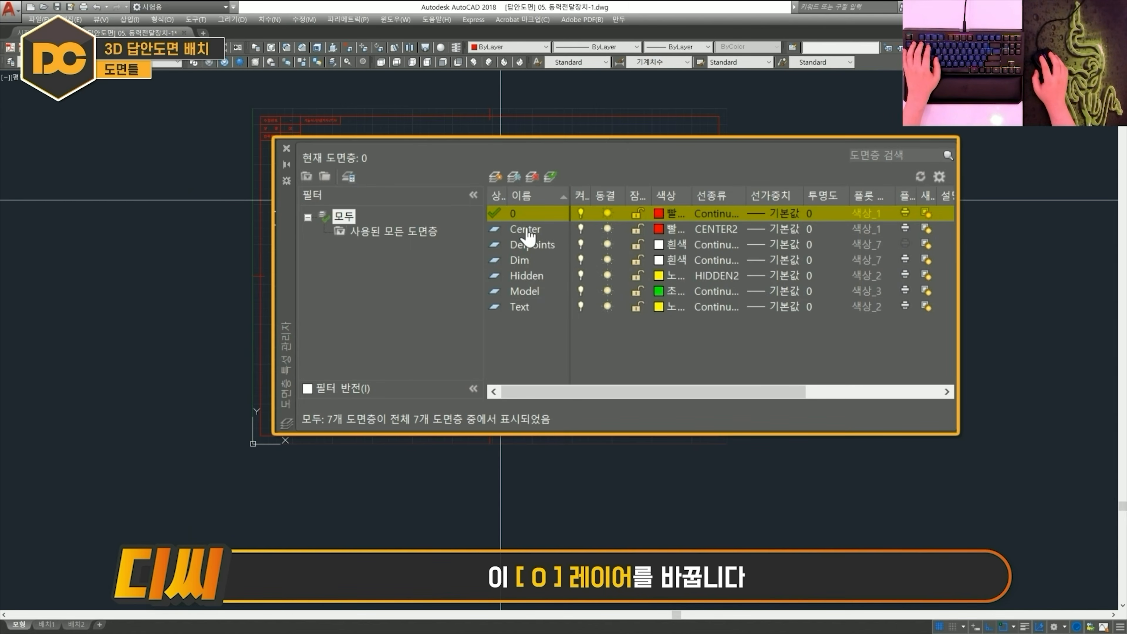
pyautogui.click(665, 214)
pyautogui.click(257, 429)
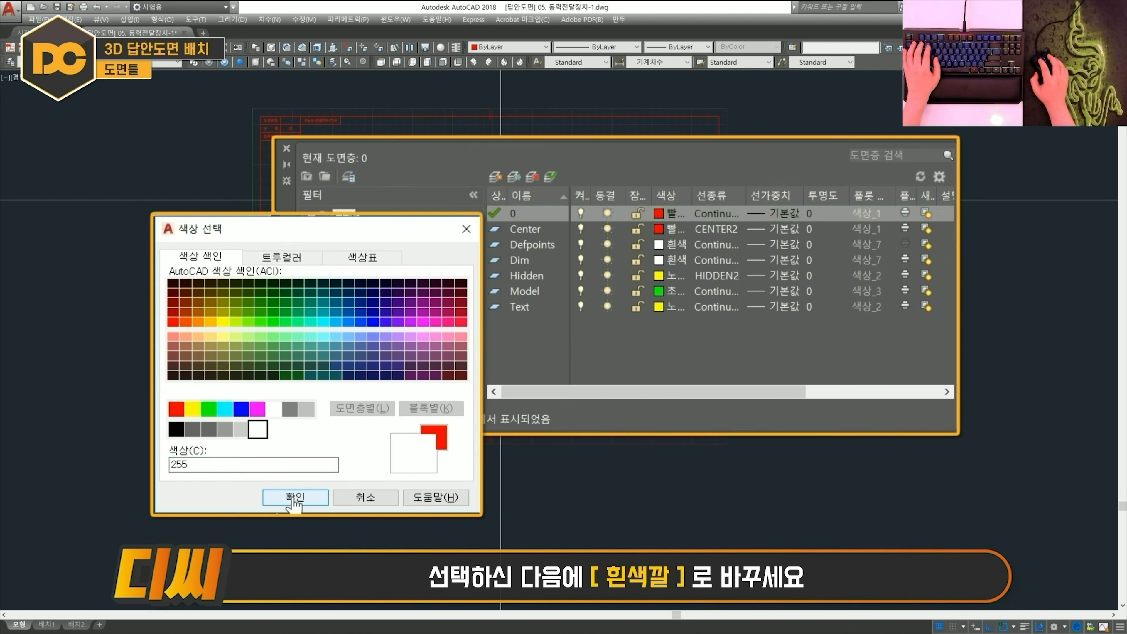
pyautogui.click(273, 409)
pyautogui.click(294, 496)
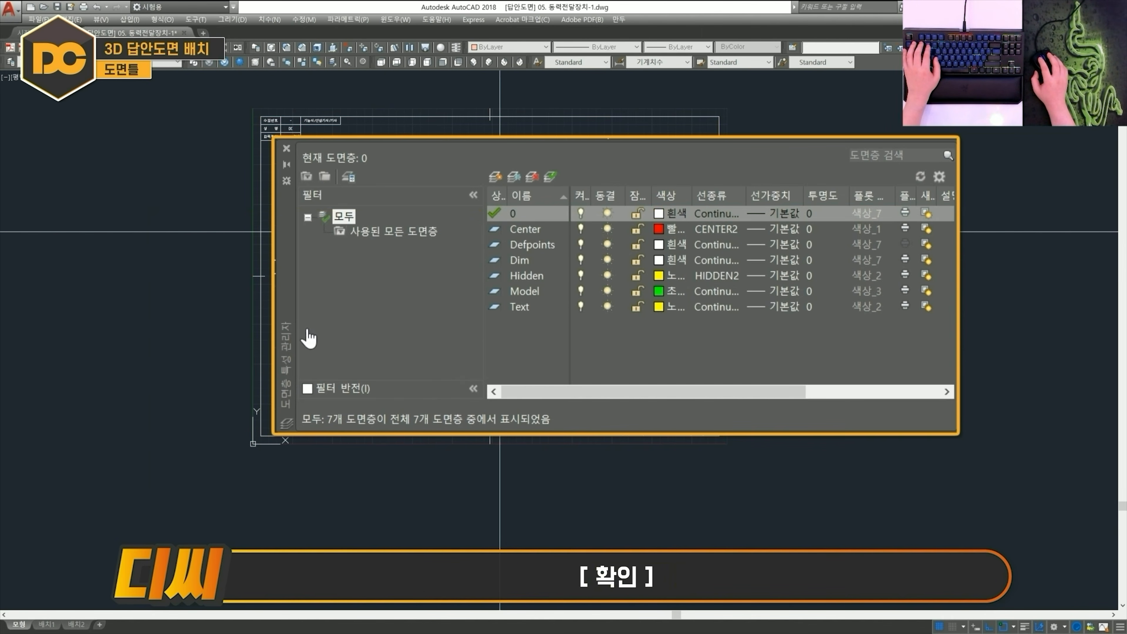
pyautogui.click(286, 148)
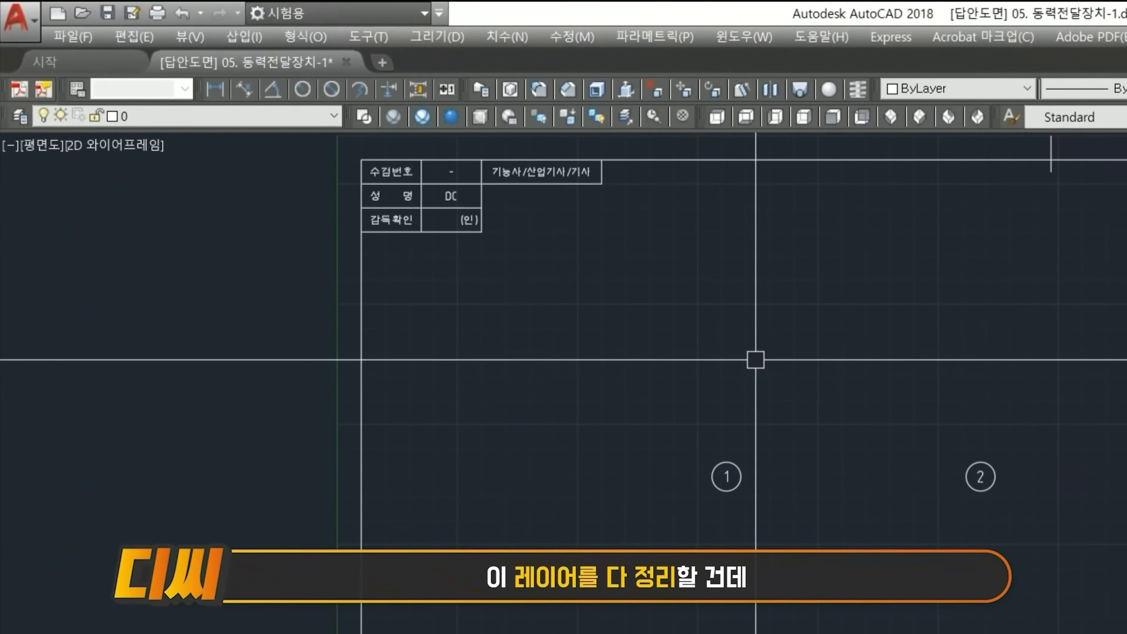
# - Review the layers in the drawing, including the Dim layer in the layer properties
pyautogui.click(266, 116)
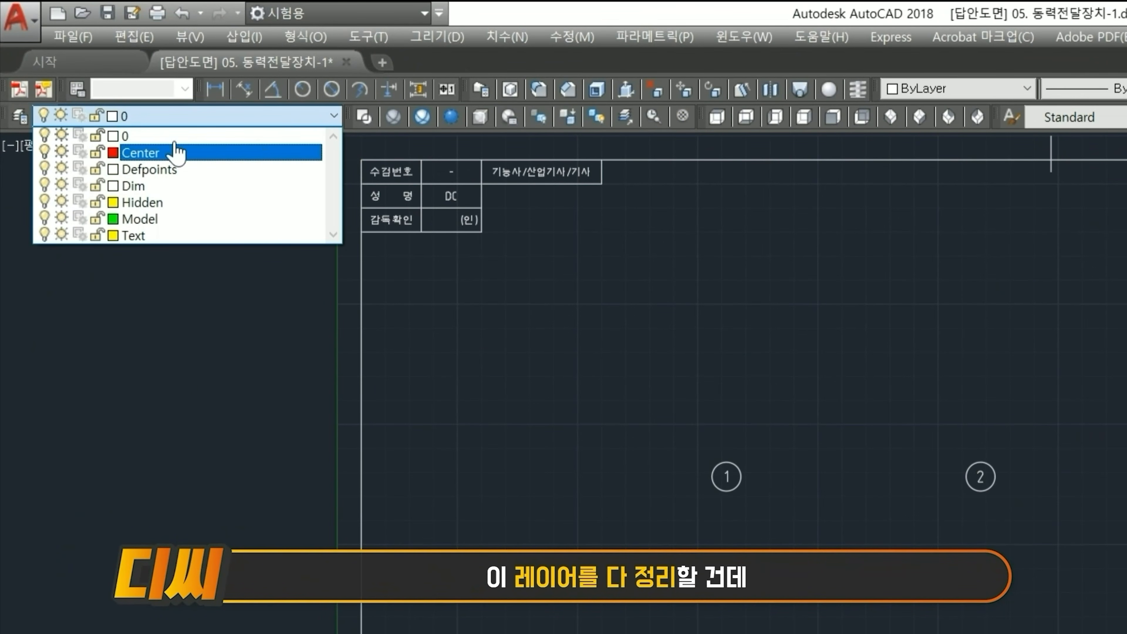
pyautogui.click(20, 116)
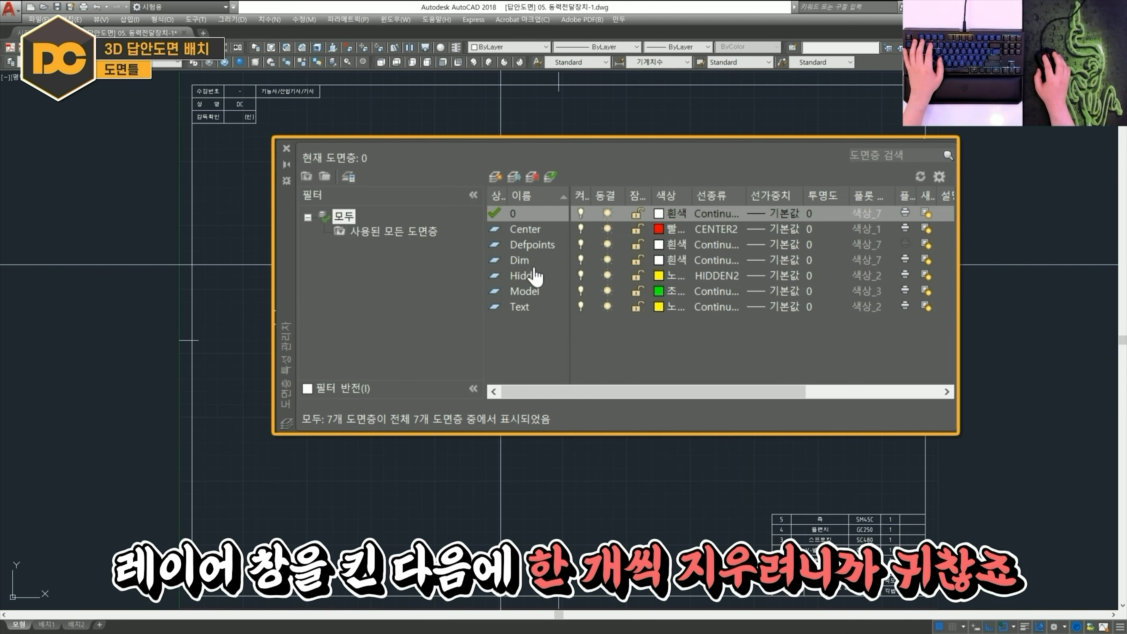
pyautogui.click(525, 259)
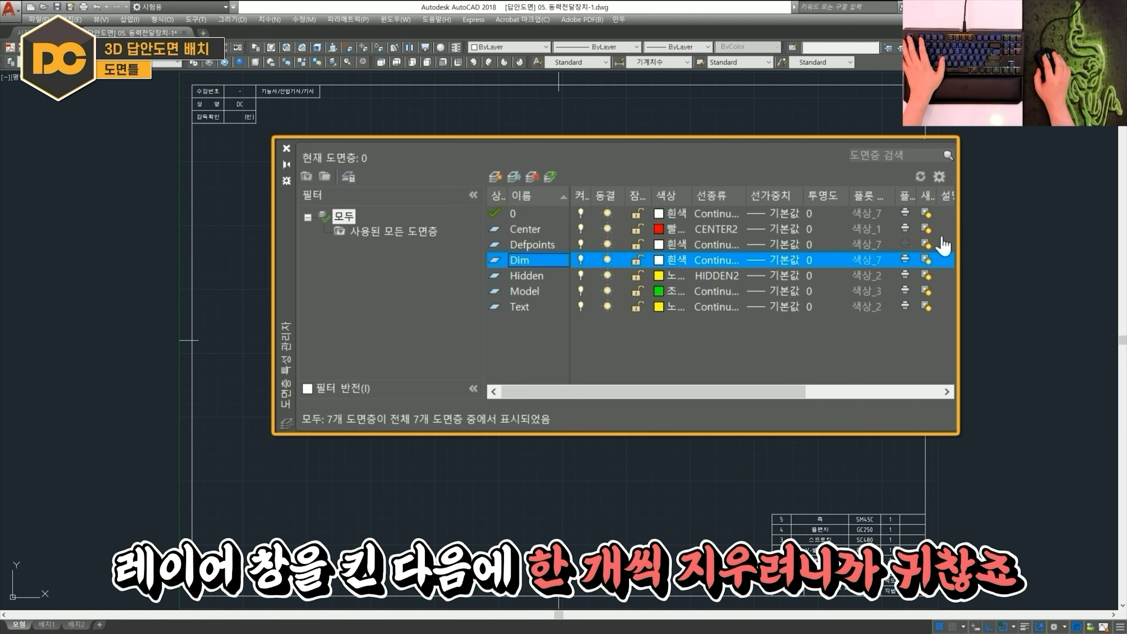
pyautogui.click(286, 148)
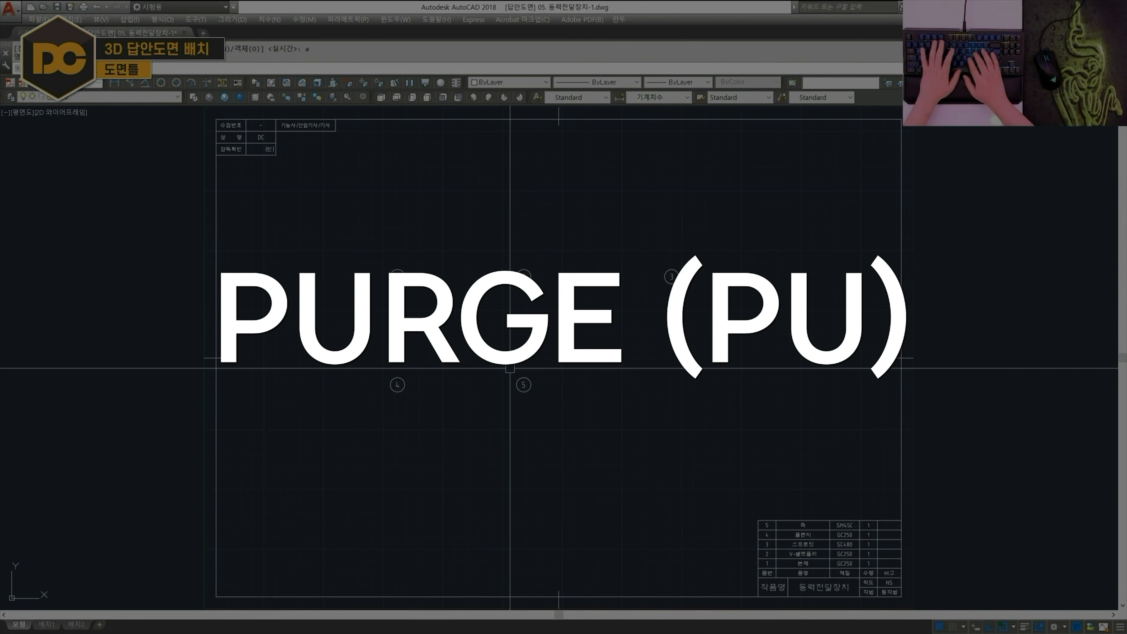
# - Purge all unused items, including nested items, zero-length geometry, empty text objects and orphaned data
pyautogui.write('pu')
pyautogui.press('Return')
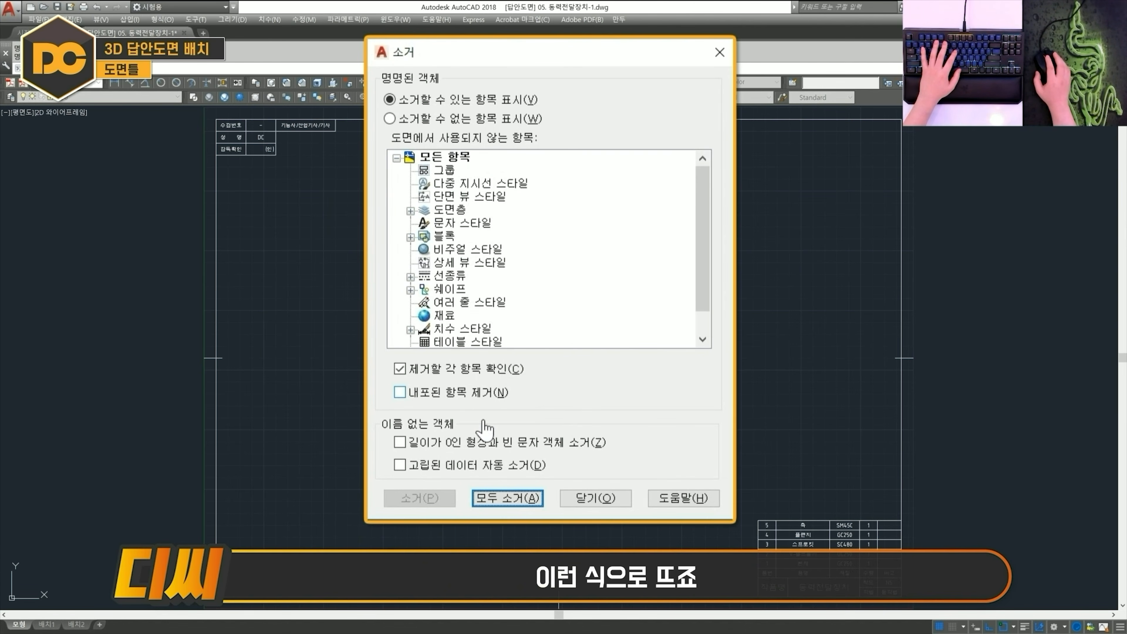
pyautogui.click(479, 392)
pyautogui.click(465, 442)
pyautogui.click(457, 465)
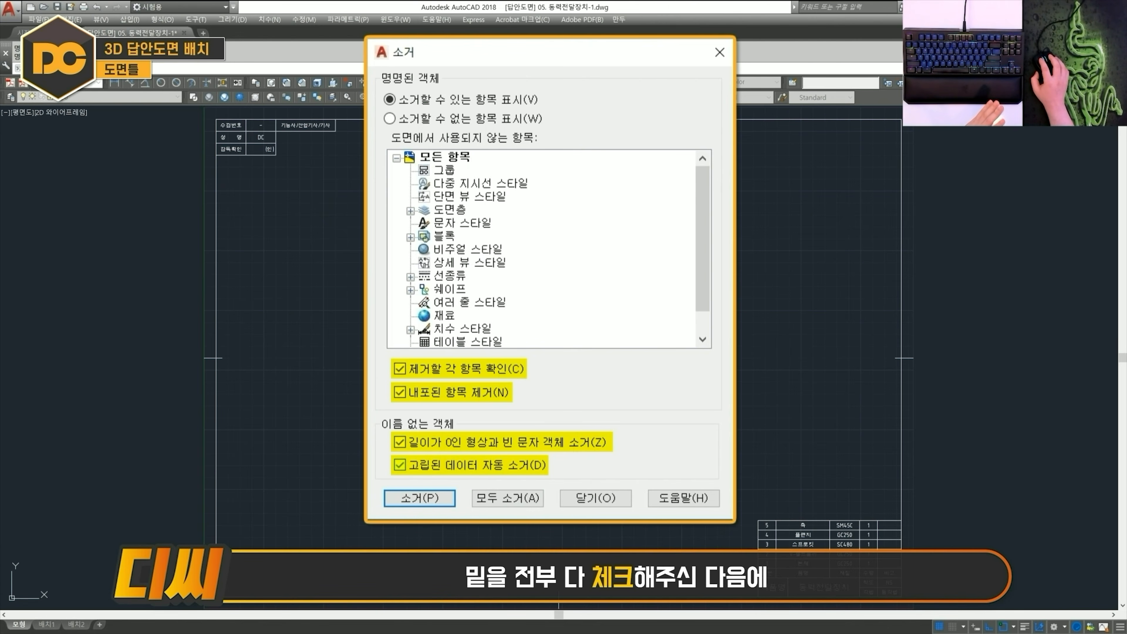
pyautogui.click(502, 497)
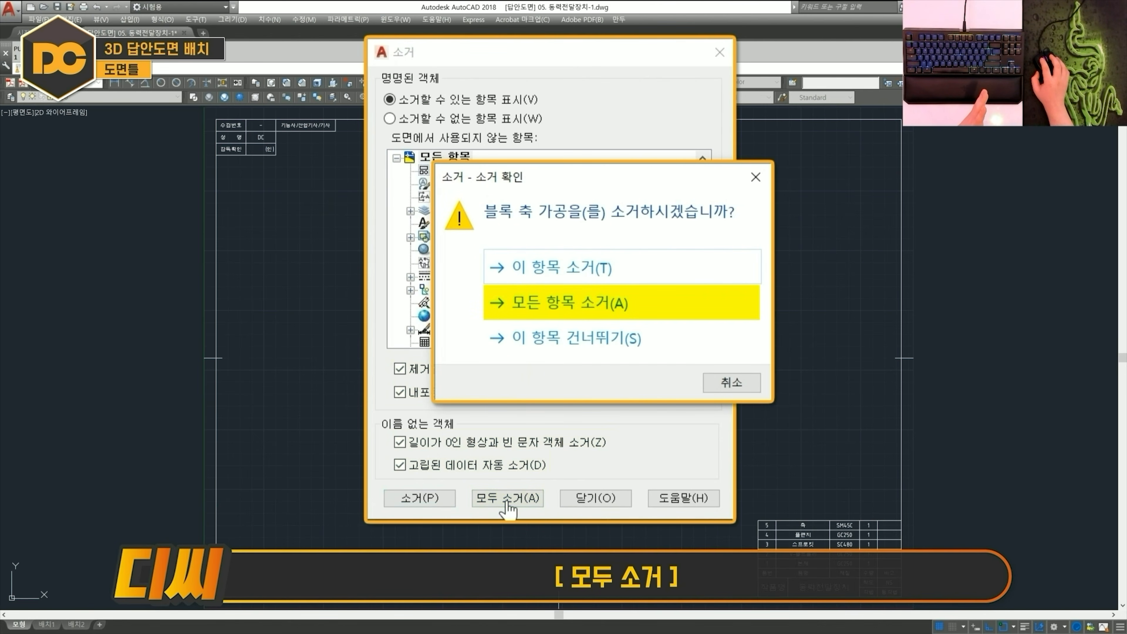
pyautogui.click(568, 313)
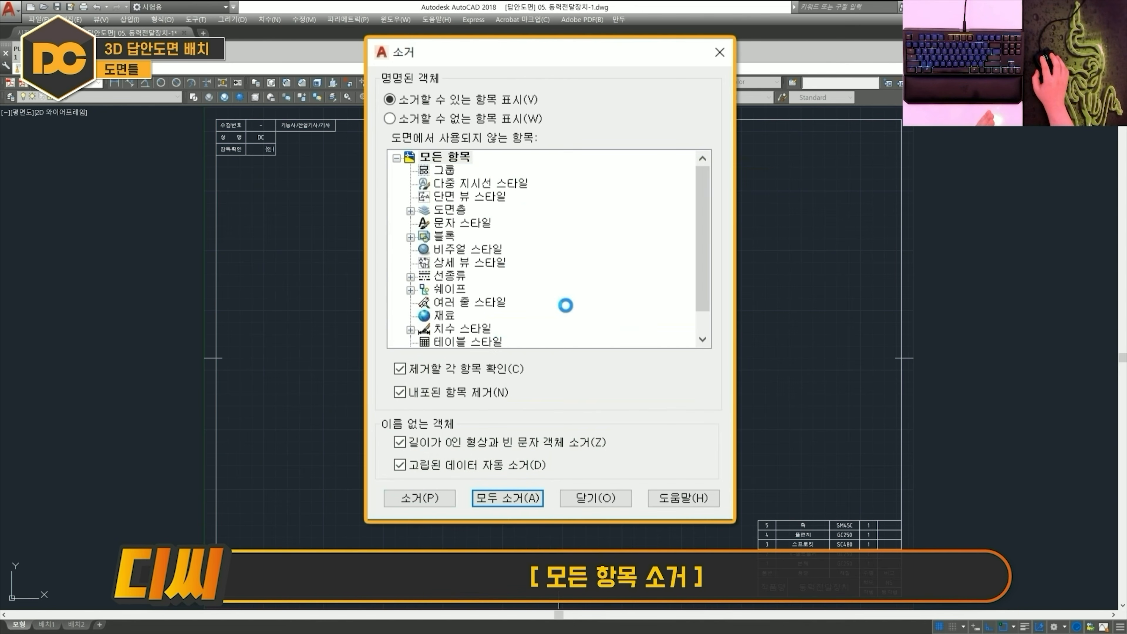
# - Close the purge window and recheck the blocks category in the list of unused items
pyautogui.click(613, 508)
pyautogui.click(127, 96)
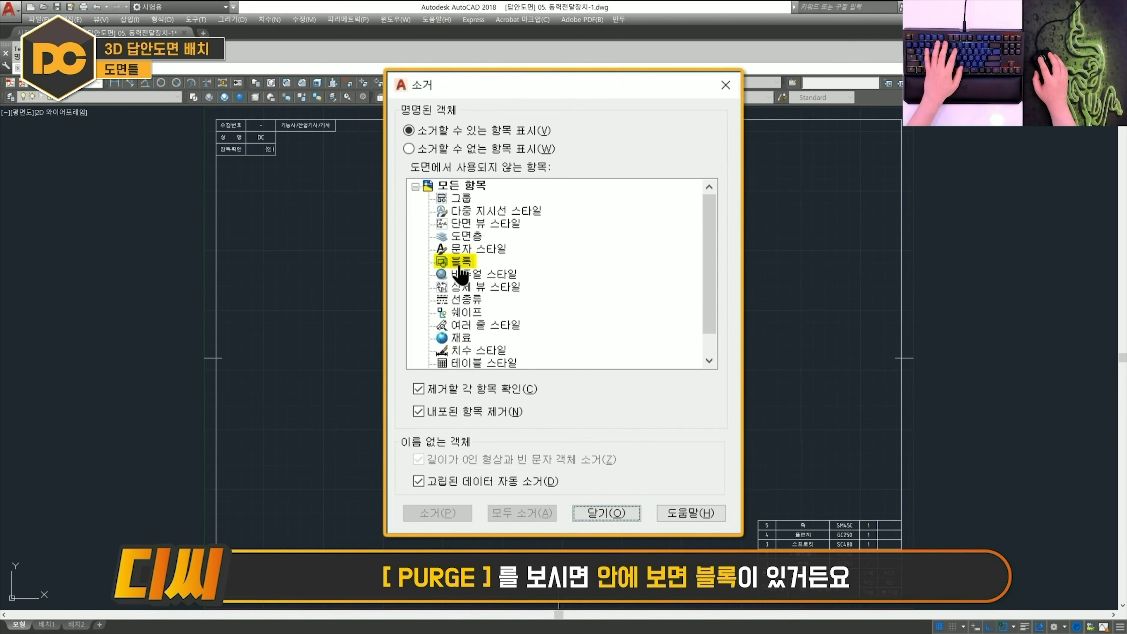
pyautogui.click(470, 265)
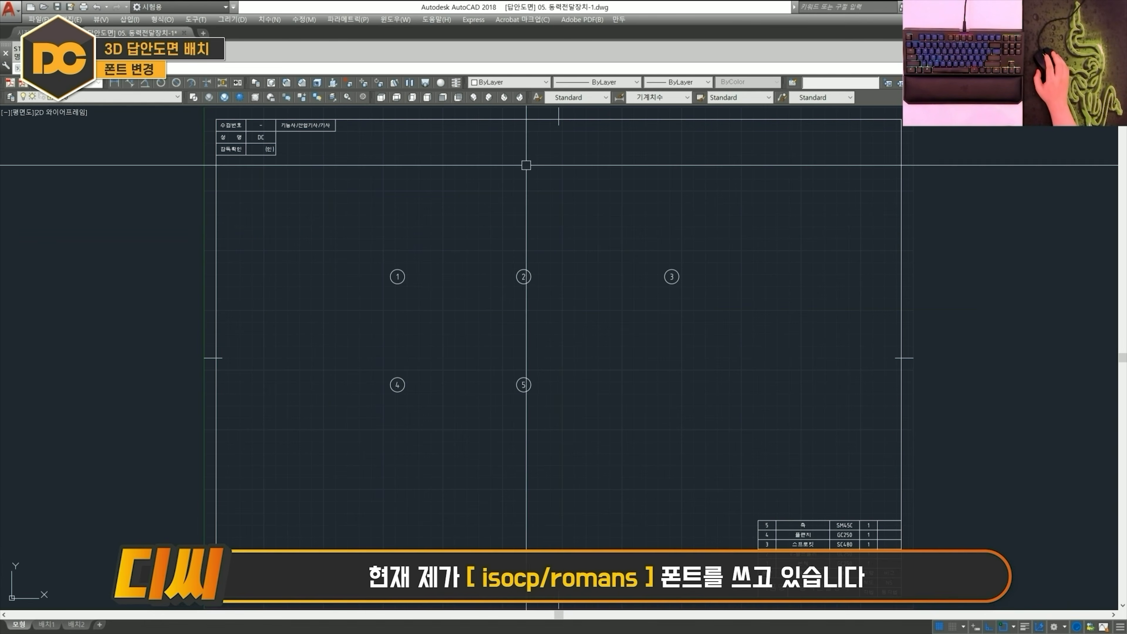
# - Examine the text lettering in the examinee information table up close, then return to the full sheet
pyautogui.scroll(6, 486, 277)
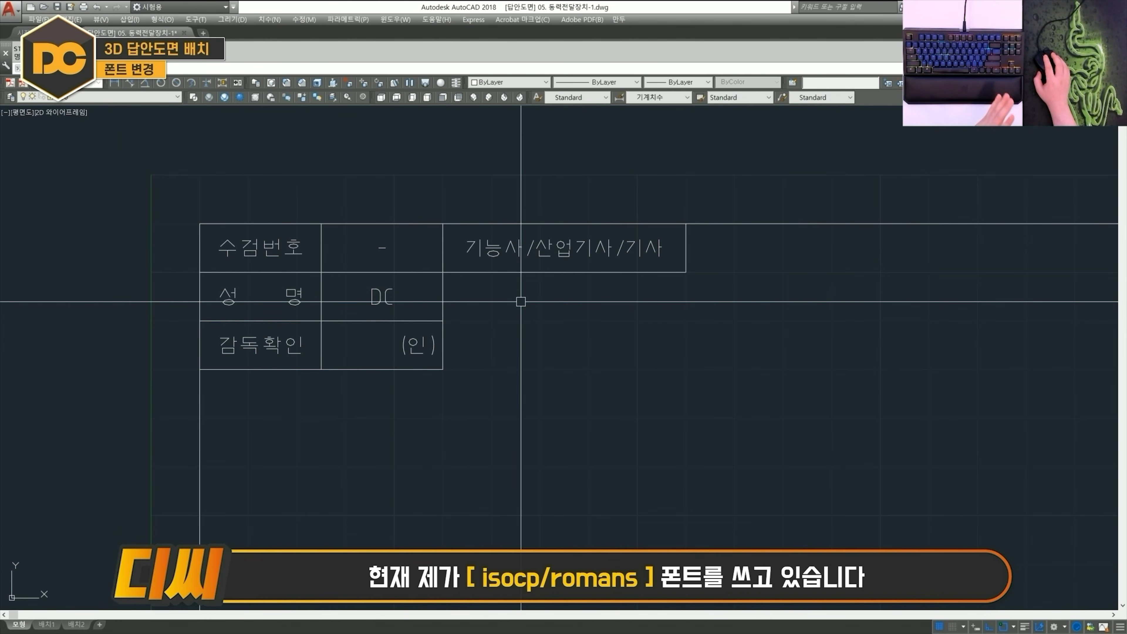
pyautogui.scroll(-6, 521, 302)
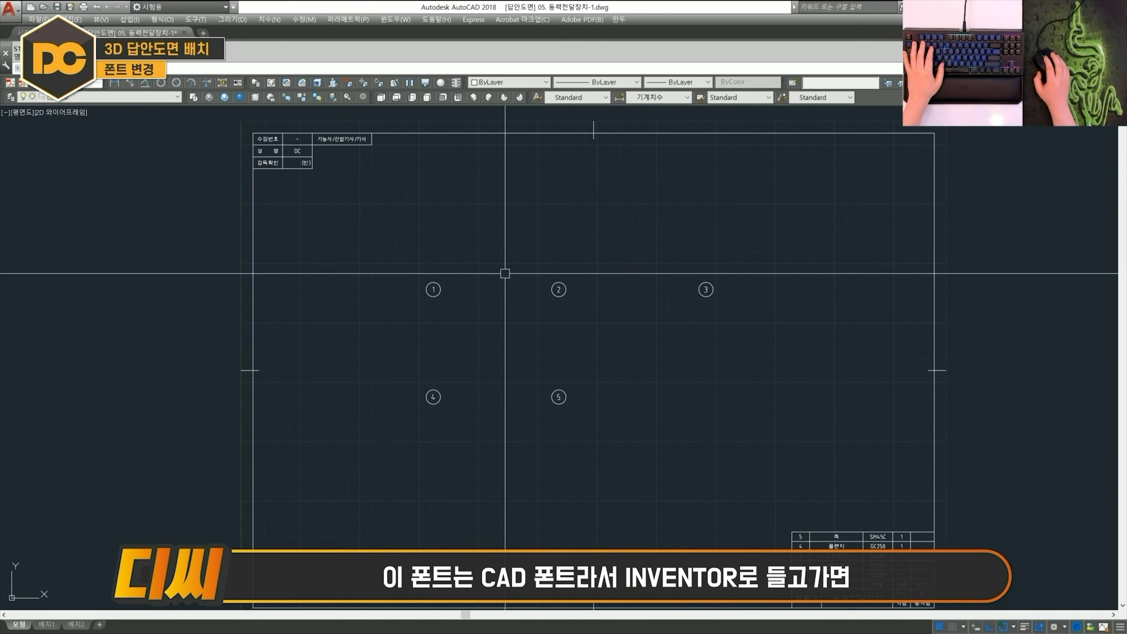
pyautogui.write('z')
pyautogui.press('Return')
pyautogui.write('a')
pyautogui.press('Return')
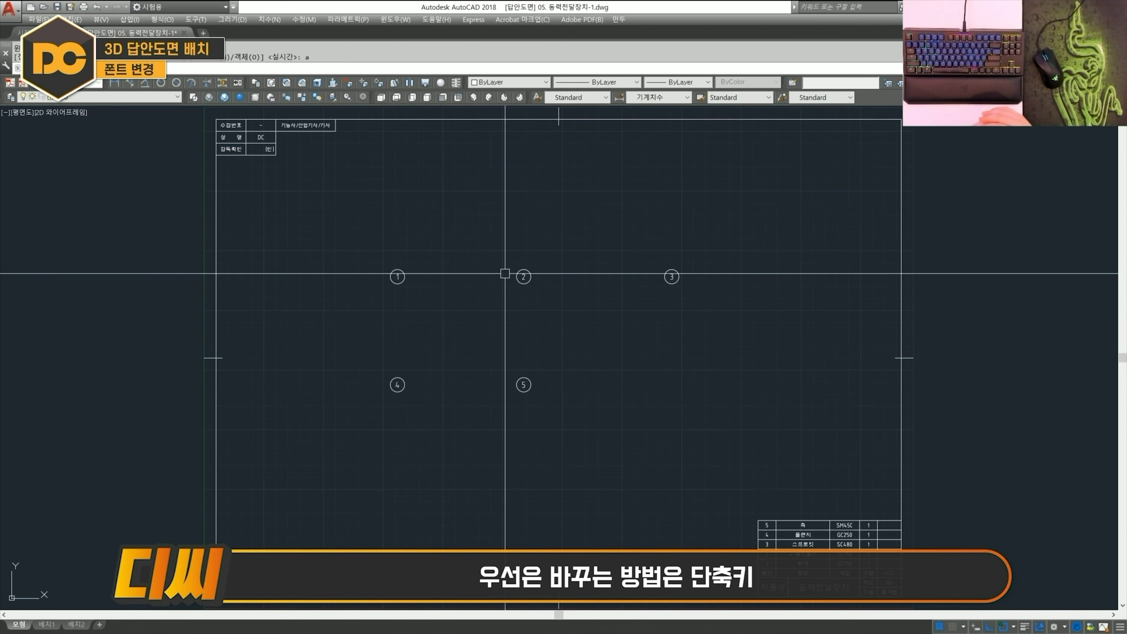
# - Disable the big font for the Standard text style, set its font to 굴림 and apply the change
pyautogui.write('st')
pyautogui.press('Return')
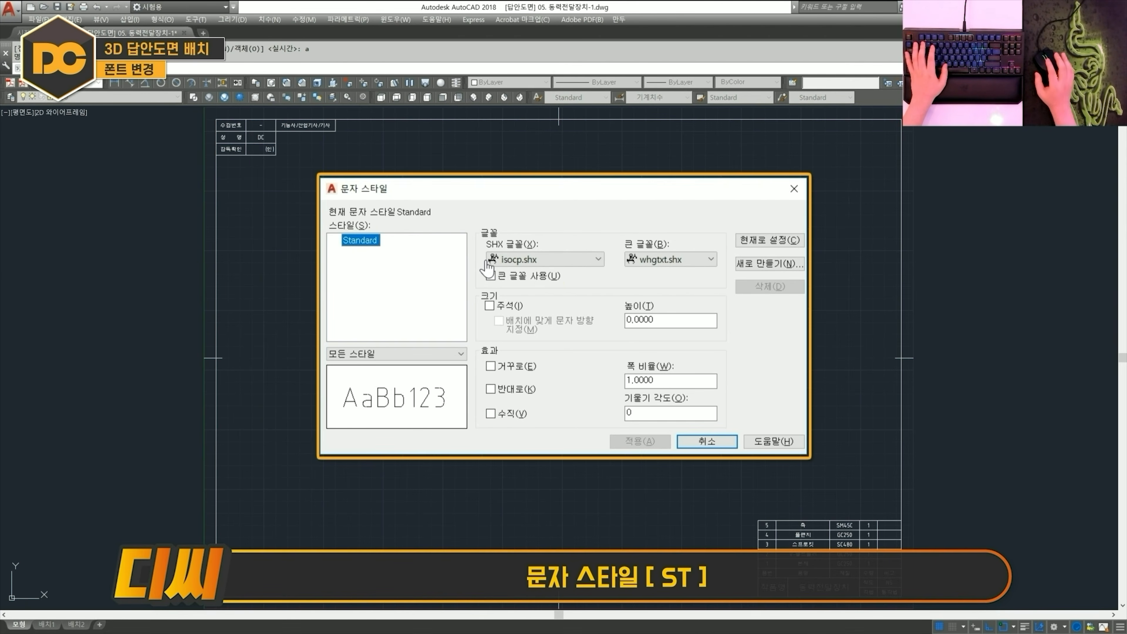
pyautogui.click(491, 275)
pyautogui.click(490, 276)
pyautogui.click(556, 259)
pyautogui.scroll(15, 564, 272)
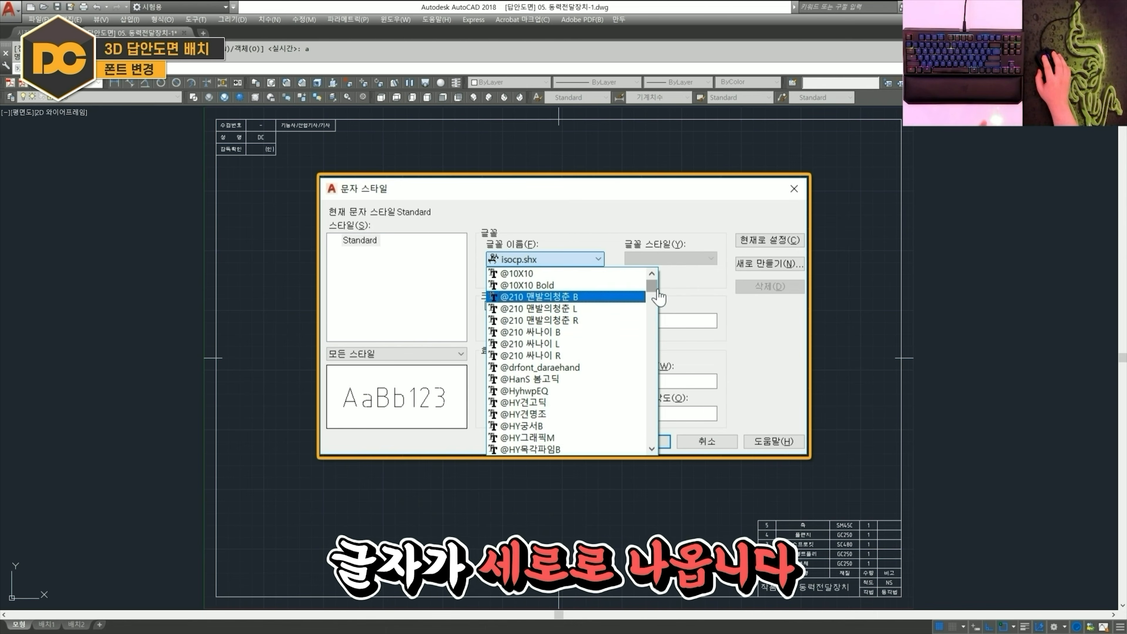
pyautogui.scroll(-1, 659, 299)
pyautogui.moveTo(651, 286); pyautogui.dragTo(649, 432)
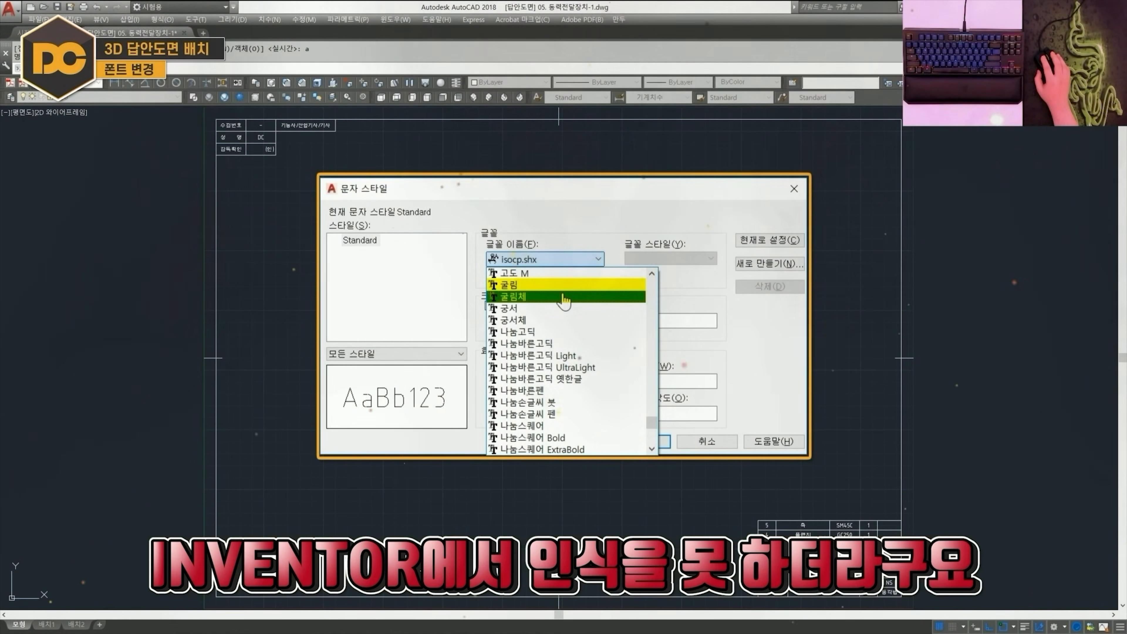
pyautogui.click(562, 285)
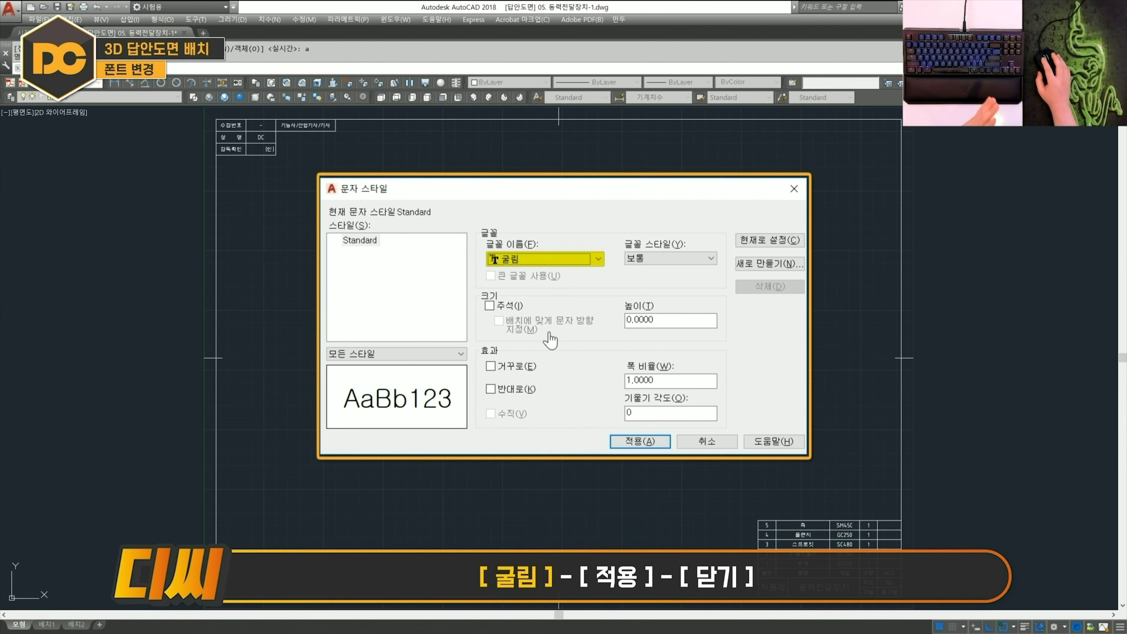
pyautogui.click(644, 441)
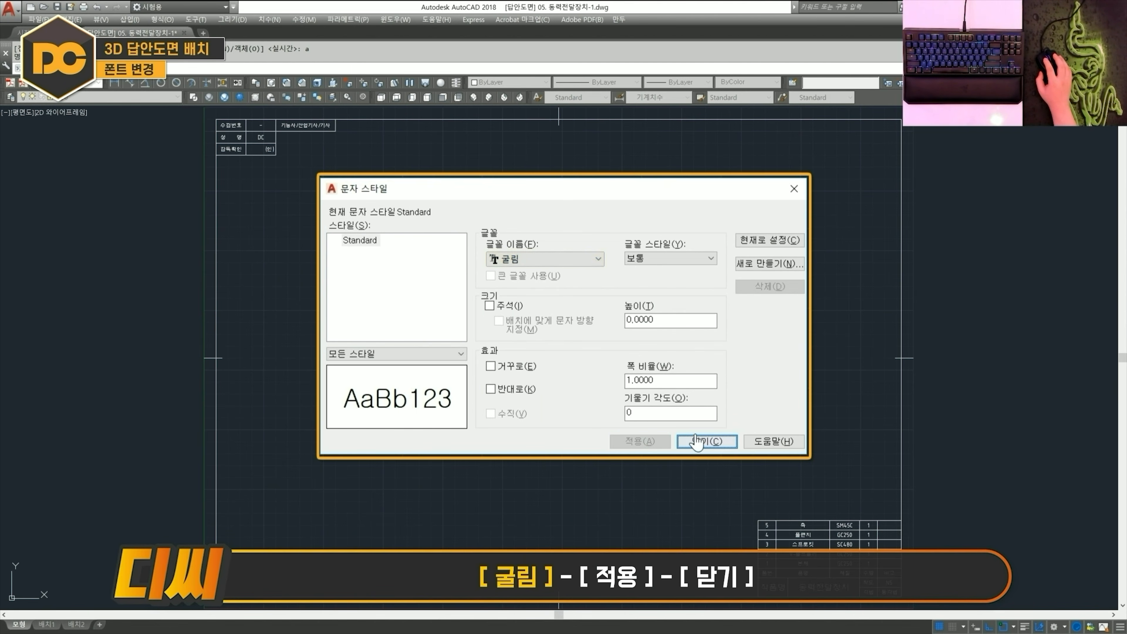
pyautogui.click(706, 441)
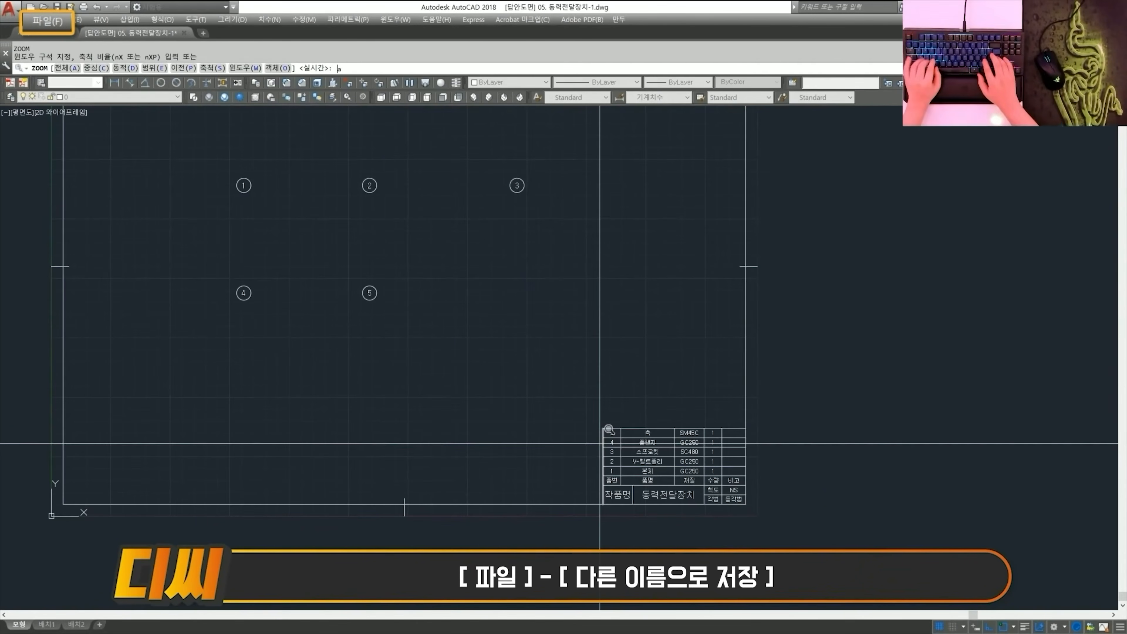
# - Save the drawing as 동력전달장치-3D.dwg in AutoCAD 2007/LT2007 format and close it
pyautogui.press('Return')
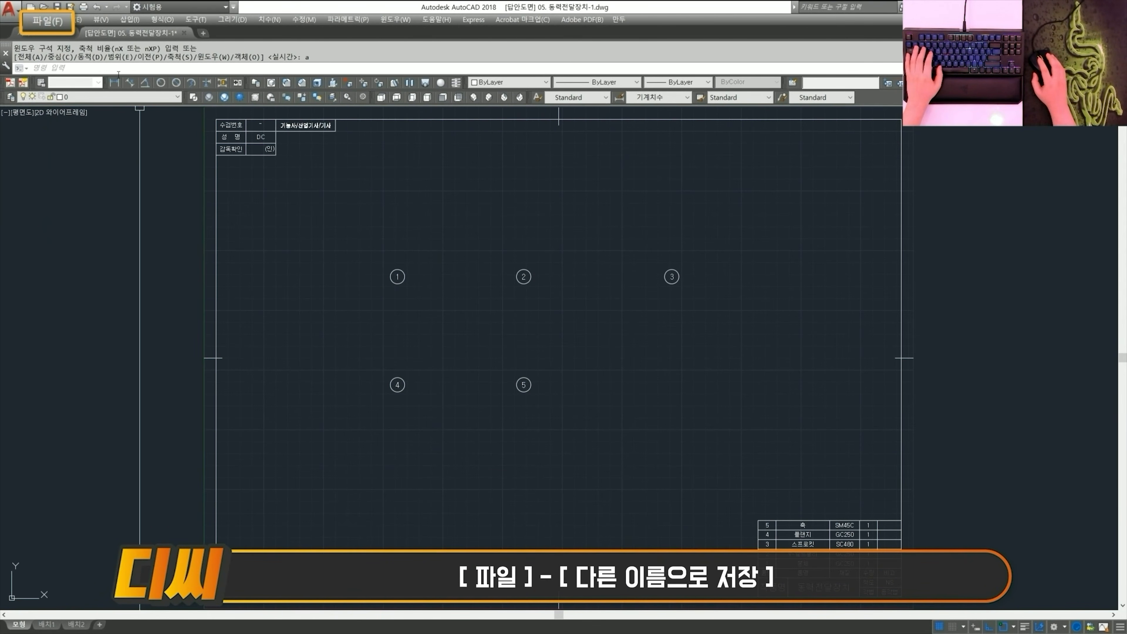
pyautogui.click(48, 20)
pyautogui.click(171, 218)
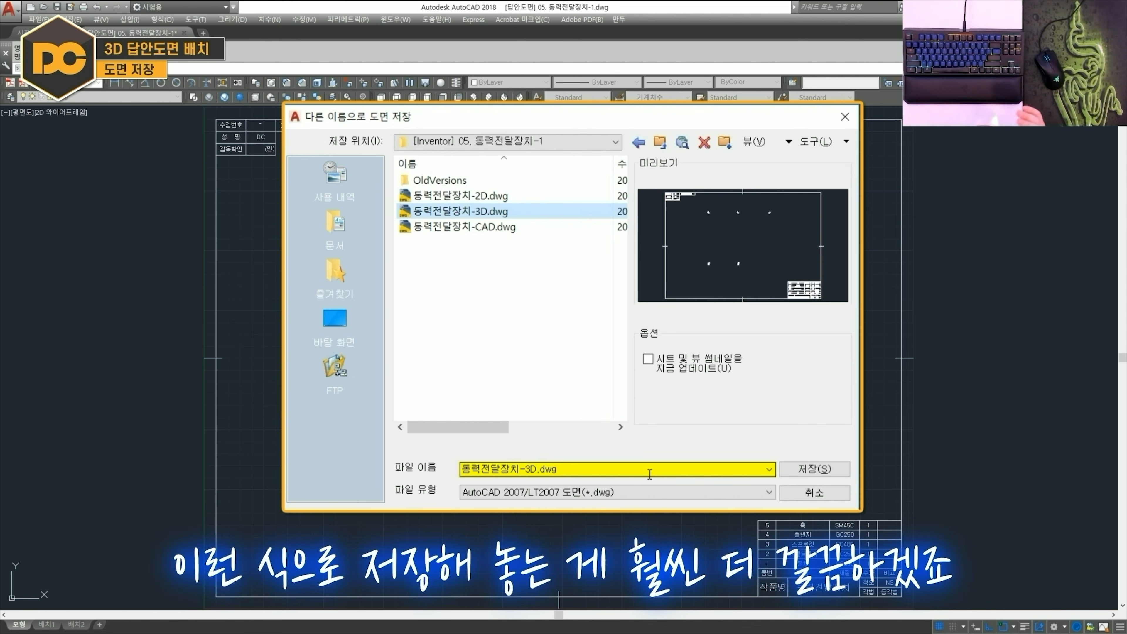
pyautogui.click(816, 468)
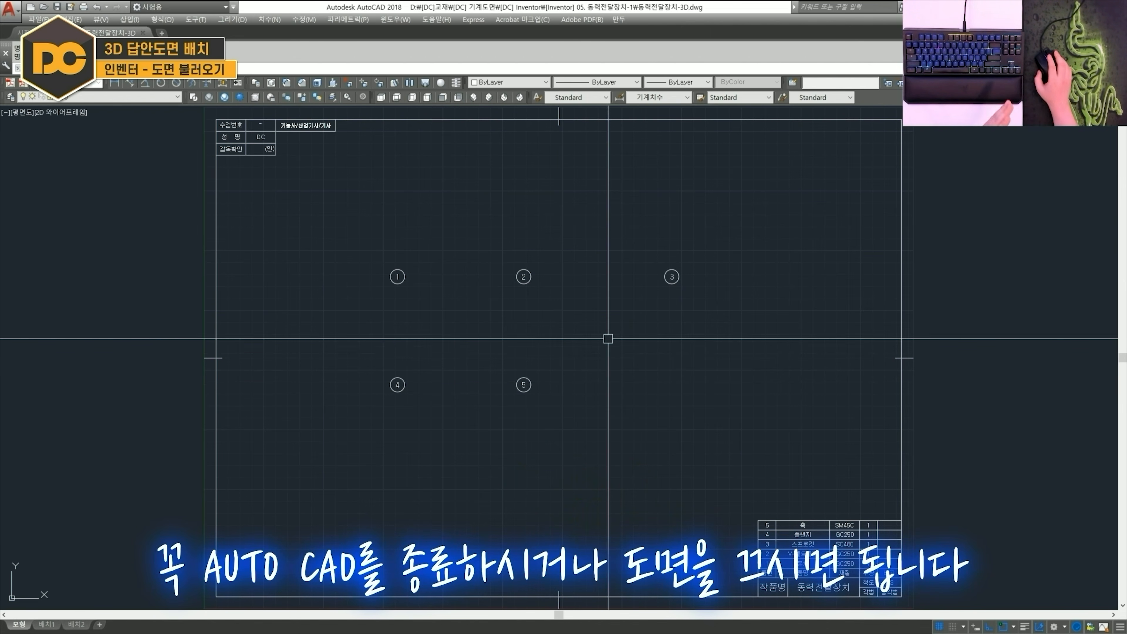
pyautogui.click(143, 33)
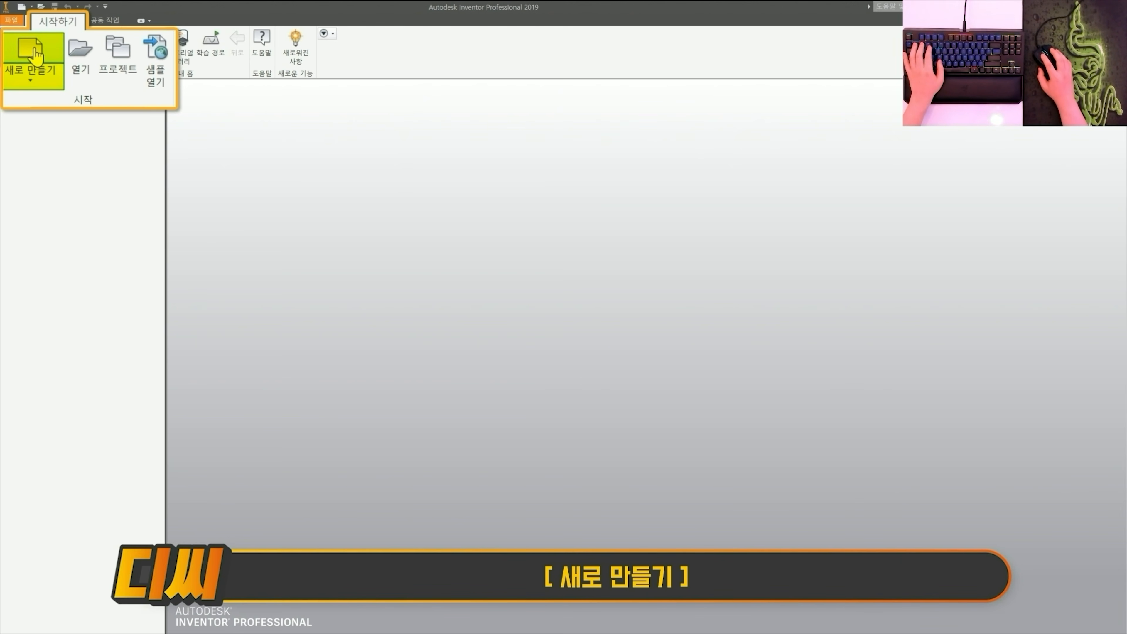
# - In Inventor, create a drawing from the metric ANSI (mm).idw template and delete its default border and ANSI title block
pyautogui.click(31, 54)
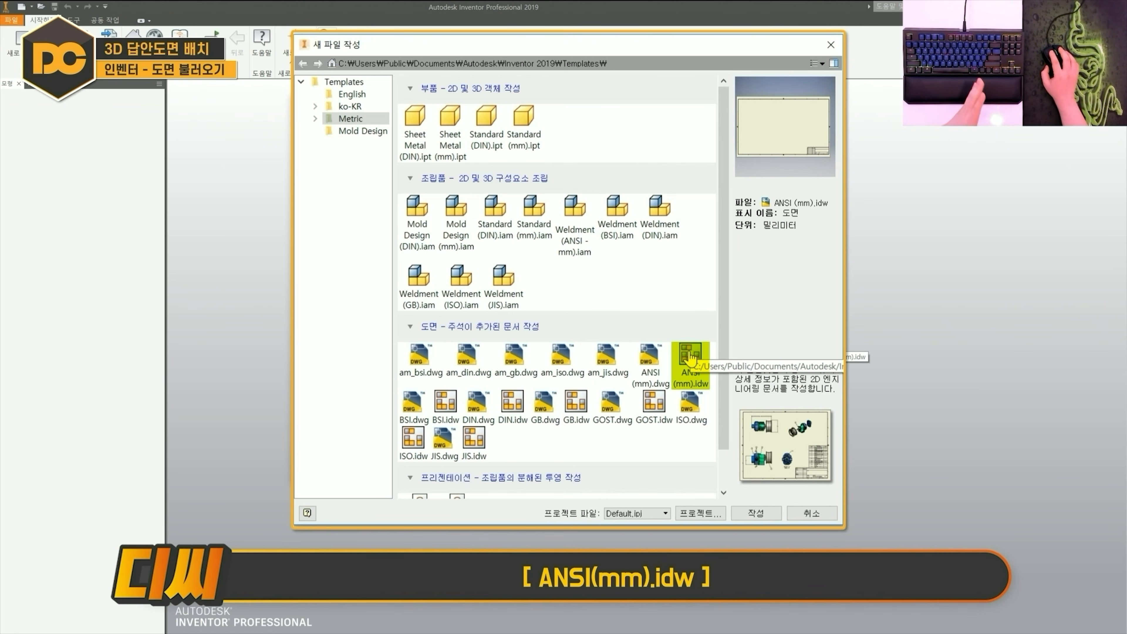
pyautogui.click(738, 510)
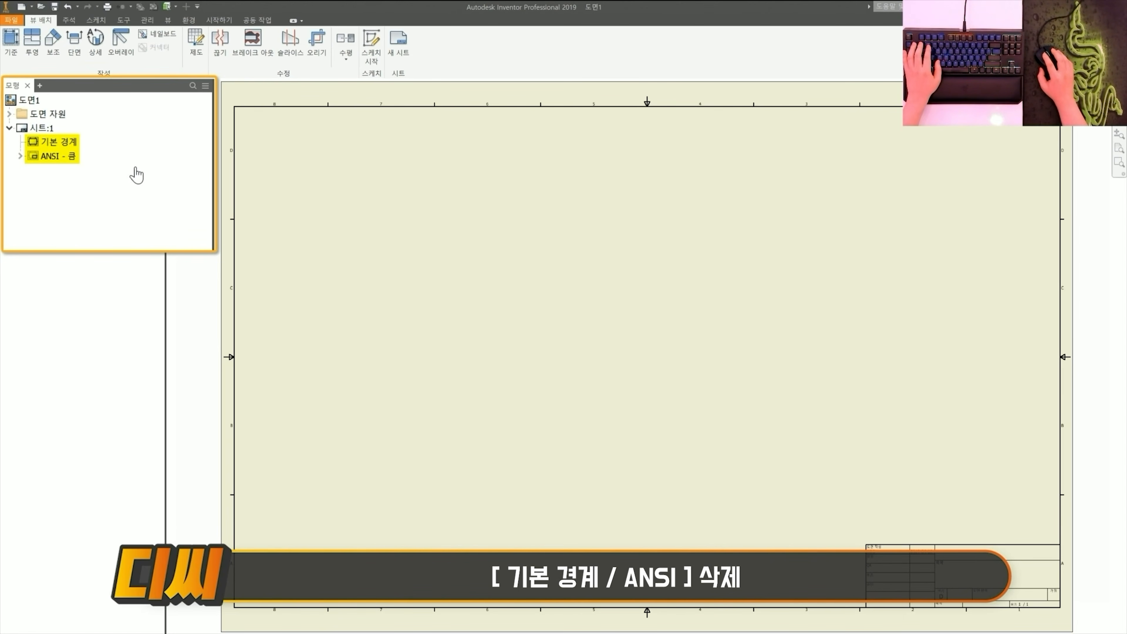
pyautogui.click(58, 141)
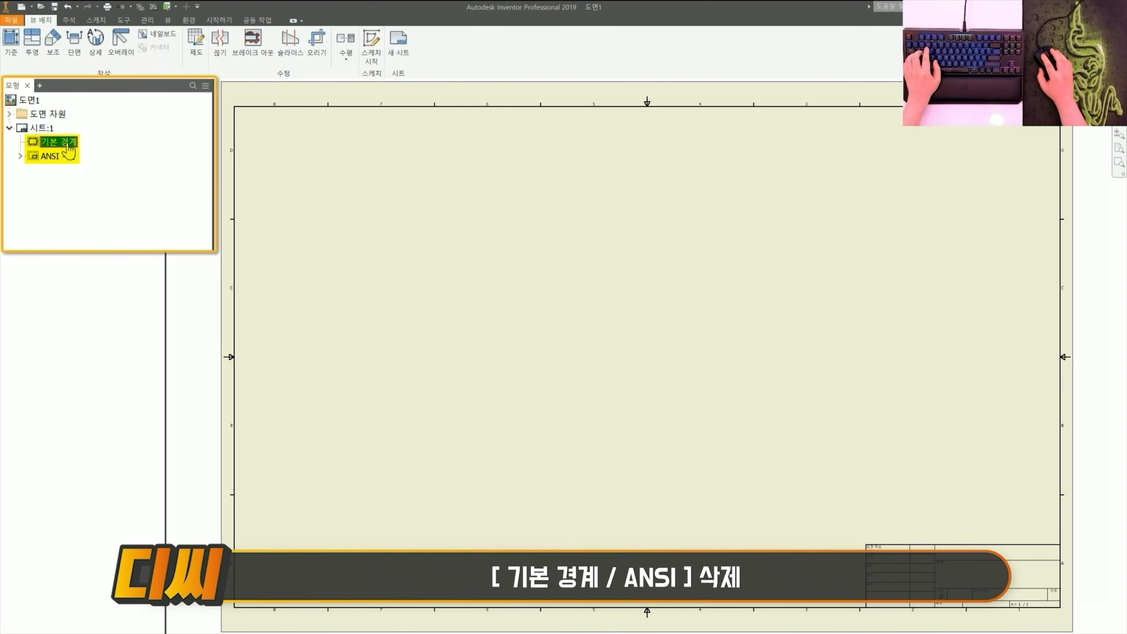
pyautogui.rightClick(65, 164)
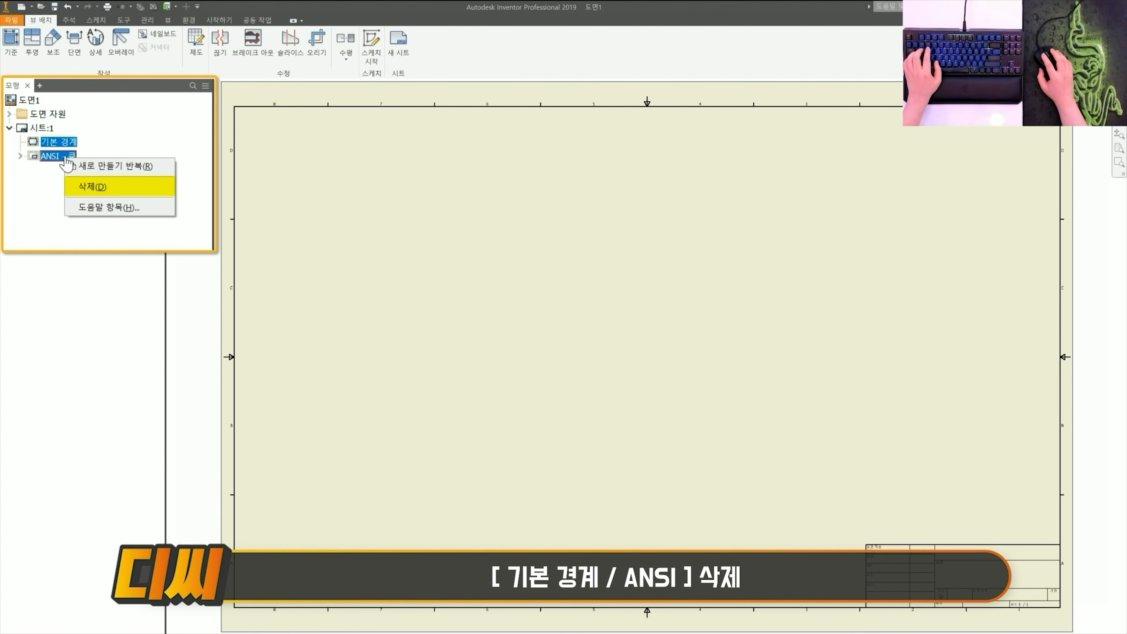
pyautogui.click(110, 185)
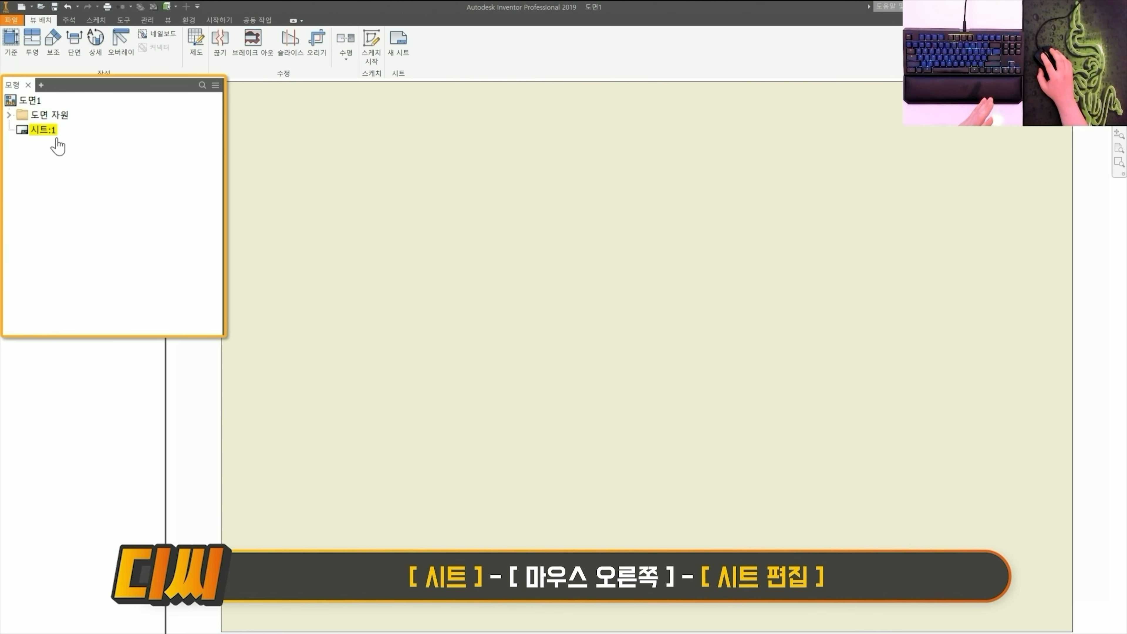
# - Edit 시트:1 to set its size to A2
pyautogui.rightClick(46, 133)
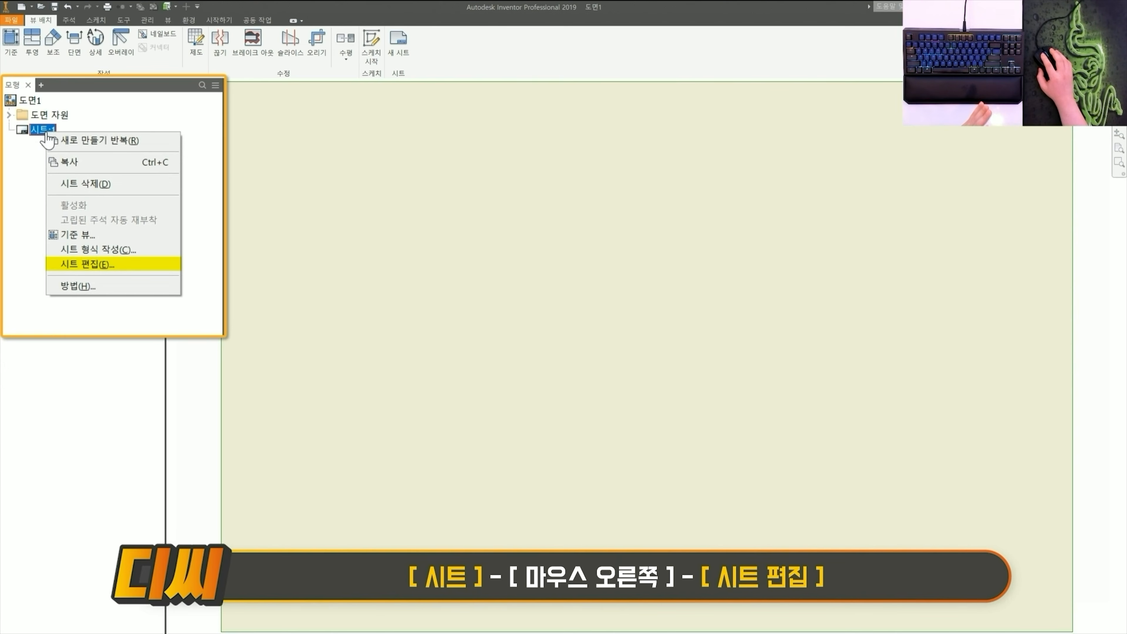
pyautogui.click(71, 219)
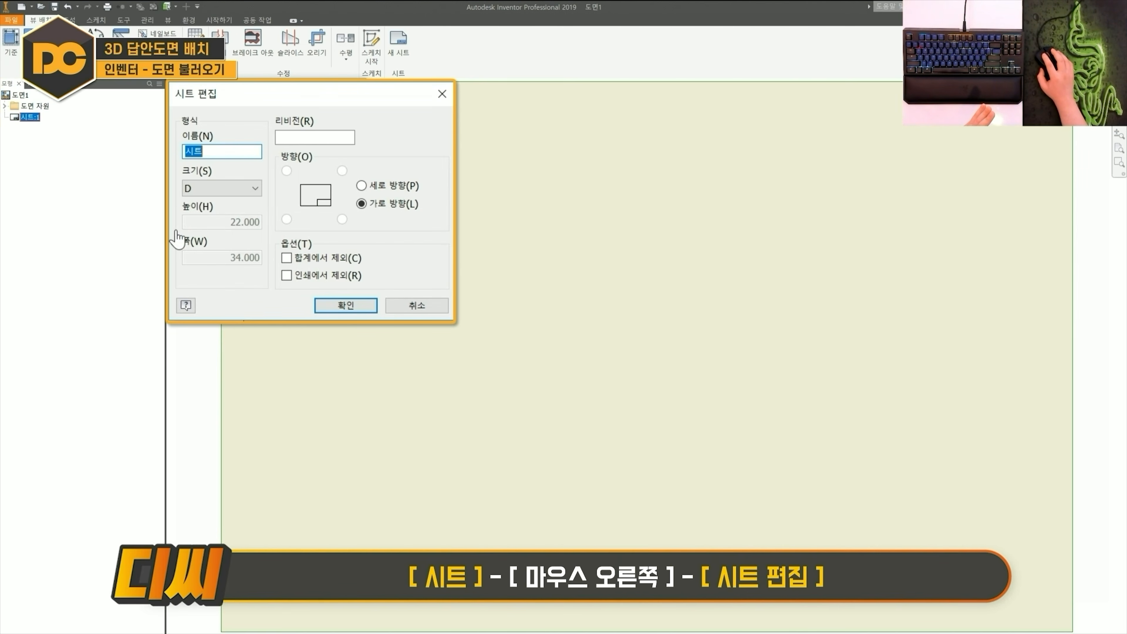
pyautogui.click(240, 188)
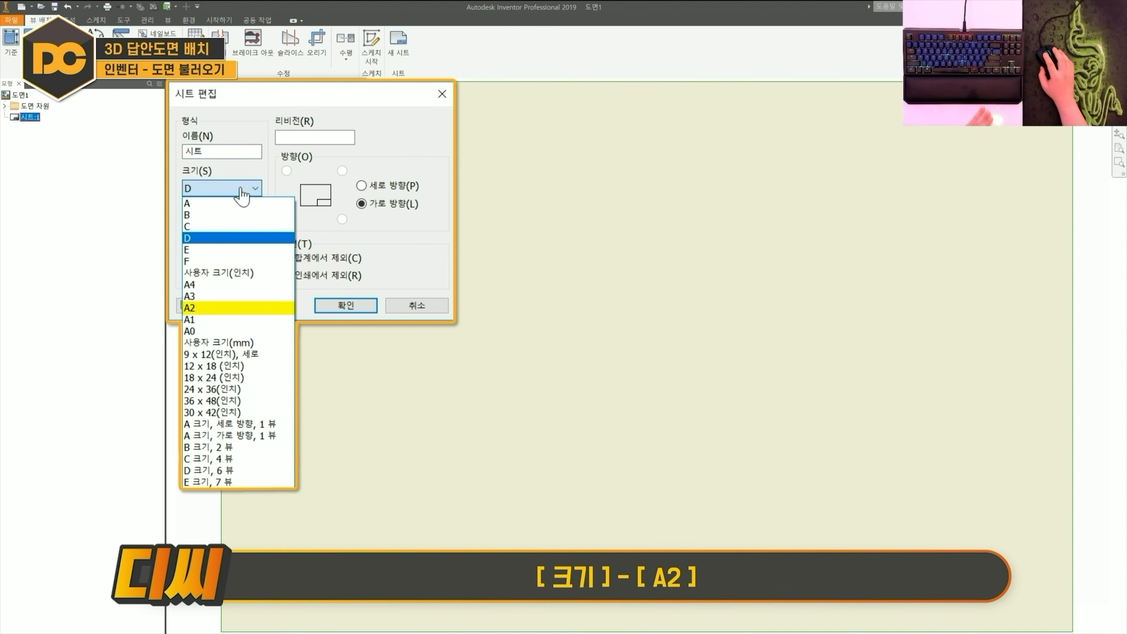
pyautogui.click(222, 309)
pyautogui.click(344, 305)
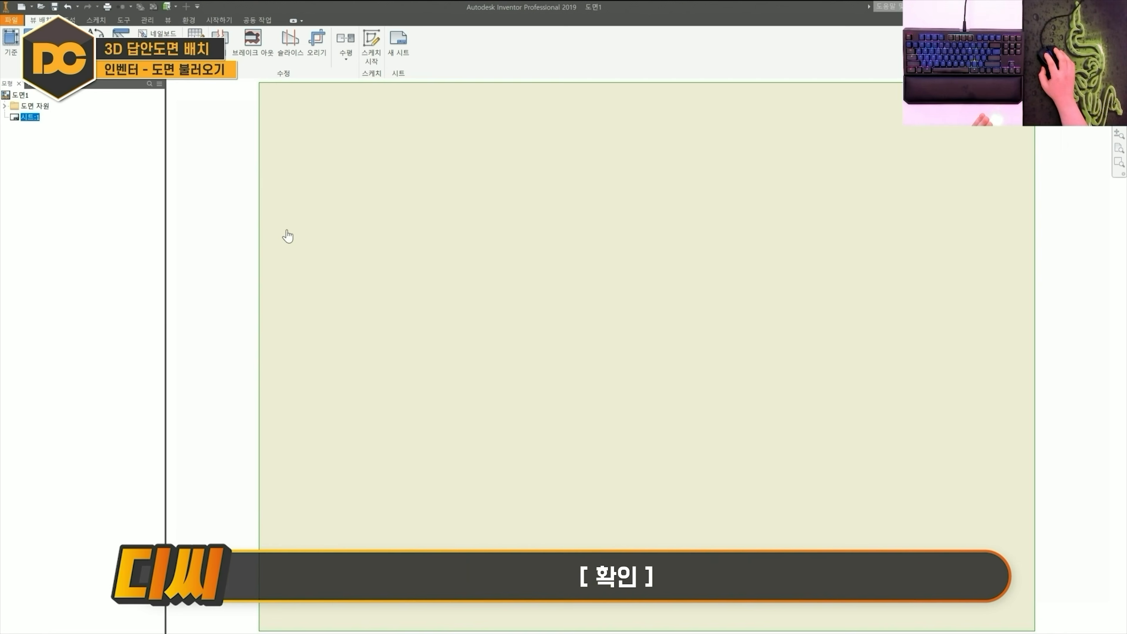
# - Start a sketch on the sheet and choose 동력전달장치-3D.dwg as the AutoCAD drawing to import
pyautogui.scroll(-3, 378, 280)
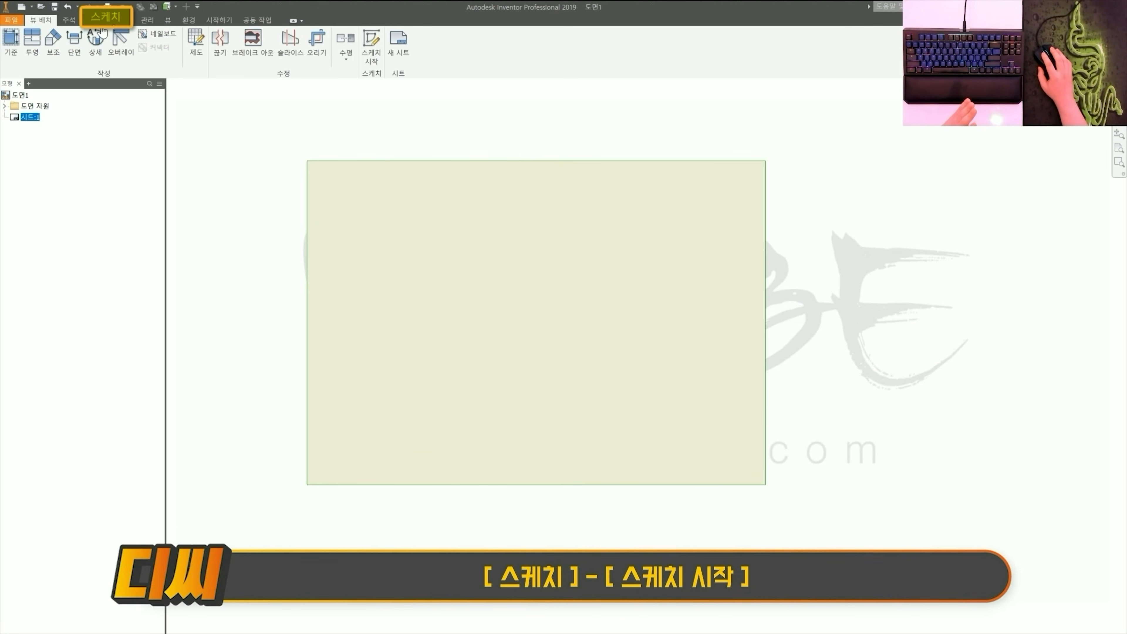
pyautogui.click(105, 20)
pyautogui.click(20, 63)
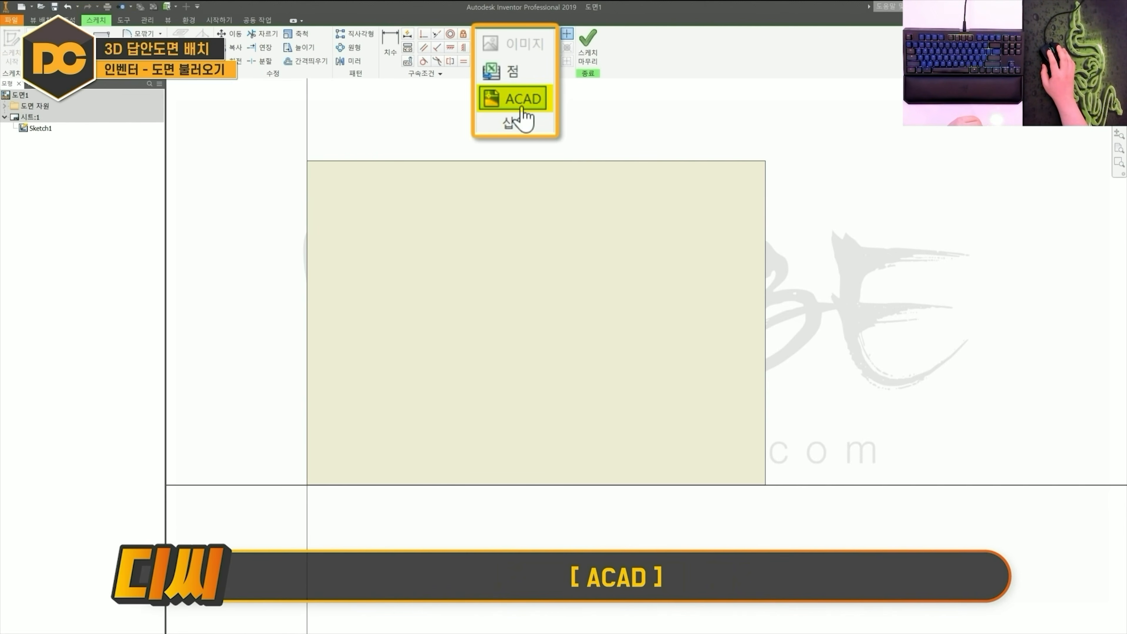
pyautogui.click(522, 109)
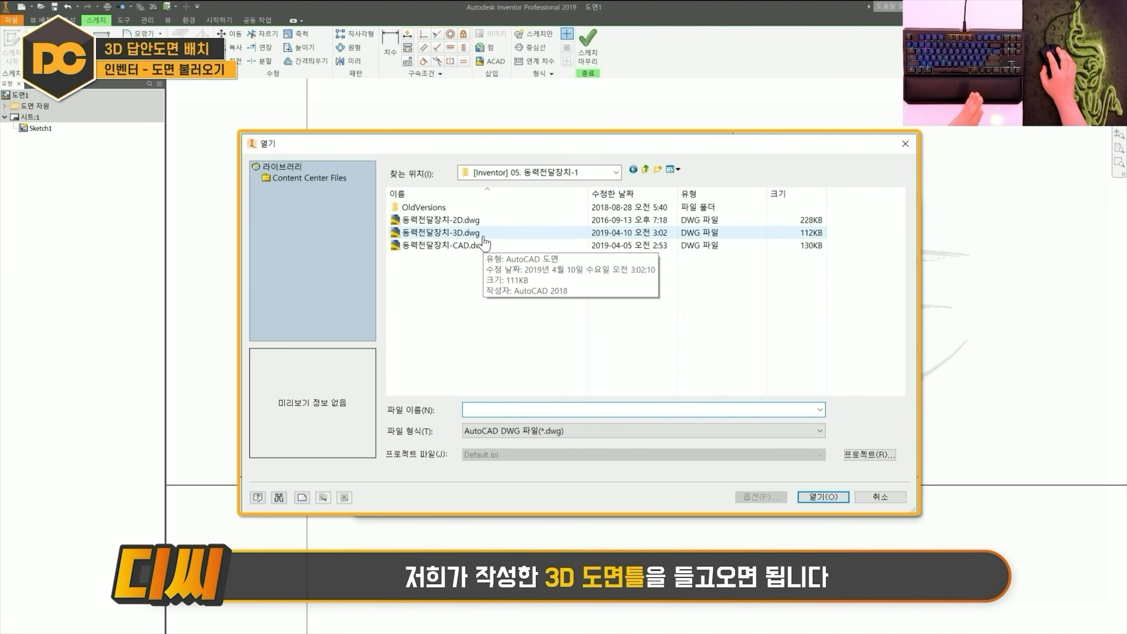
pyautogui.click(483, 236)
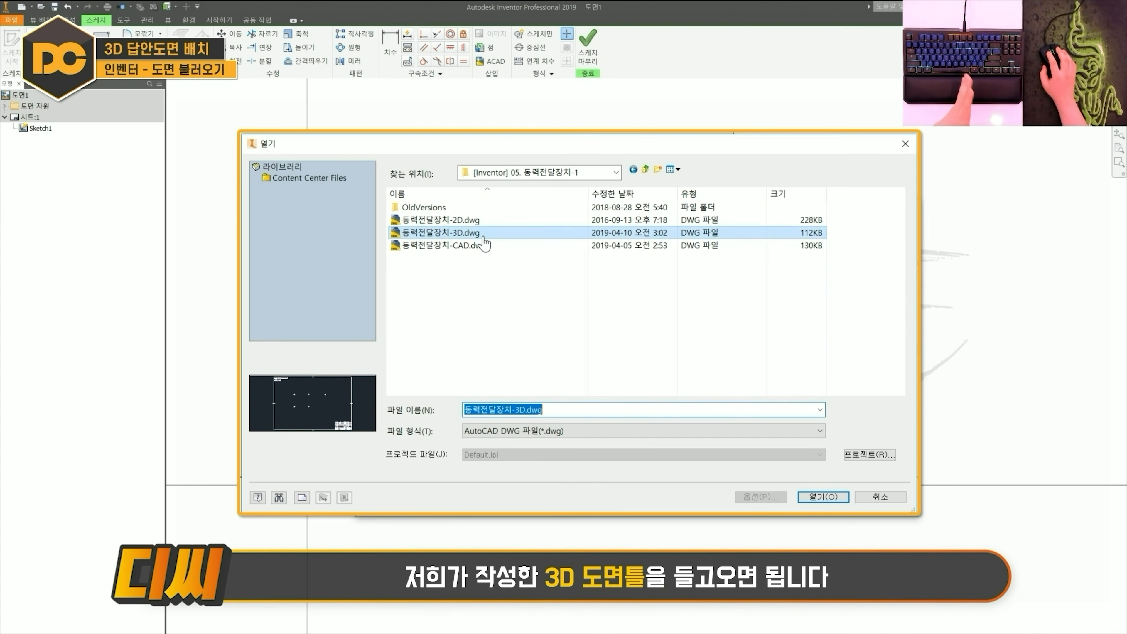
pyautogui.click(820, 497)
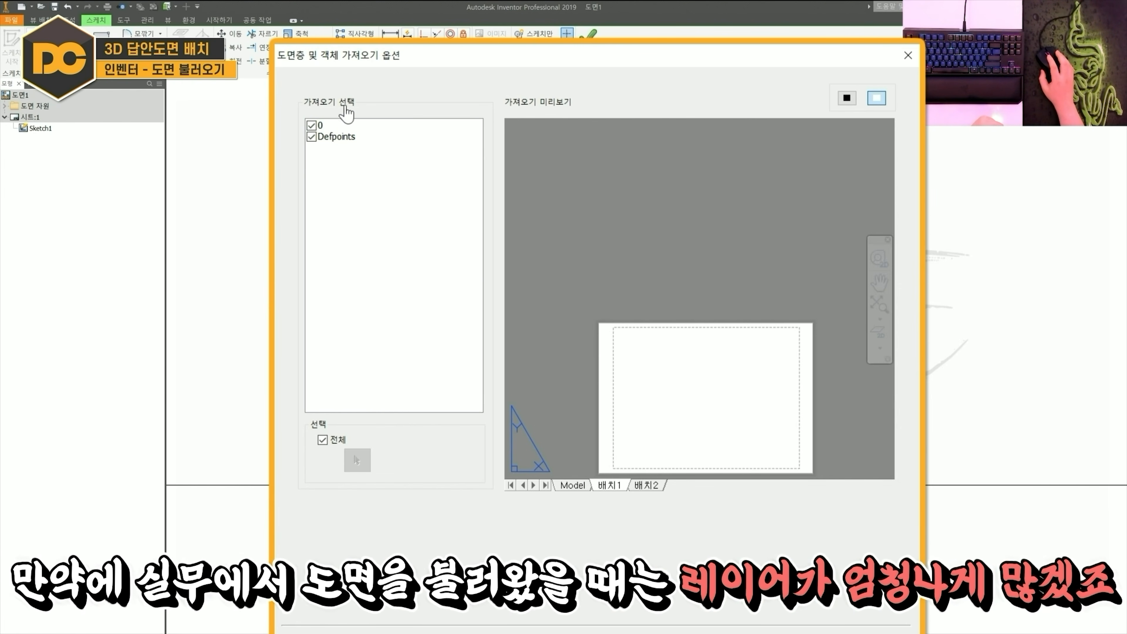
# - Keep layer 0 selected for import and exclude the Defpoints layer
pyautogui.click(312, 126)
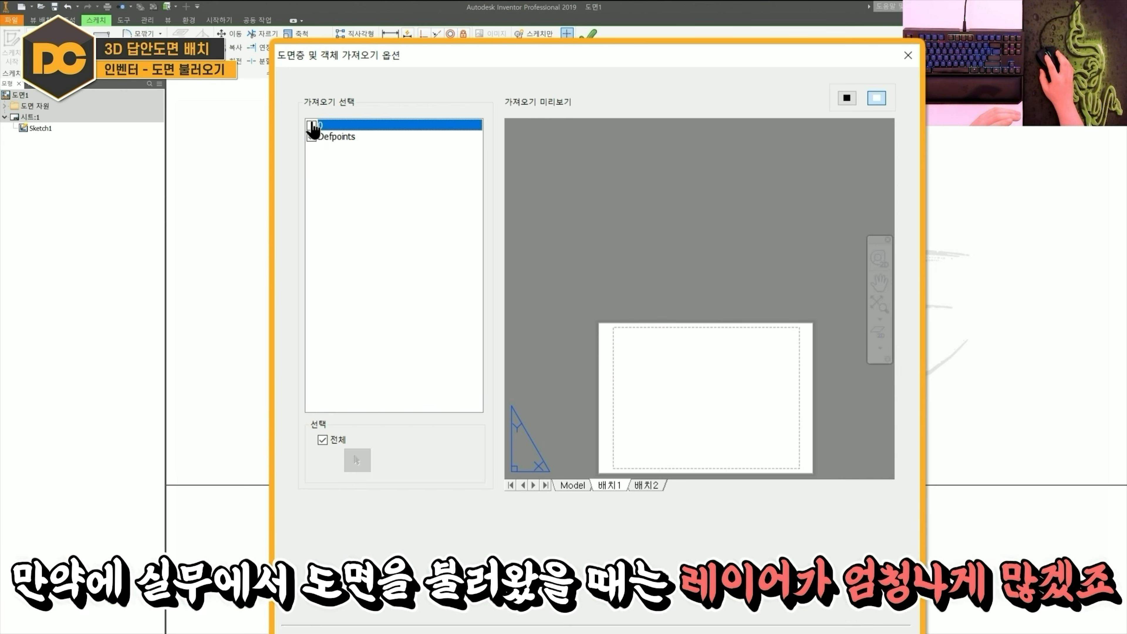
pyautogui.click(314, 138)
pyautogui.click(311, 136)
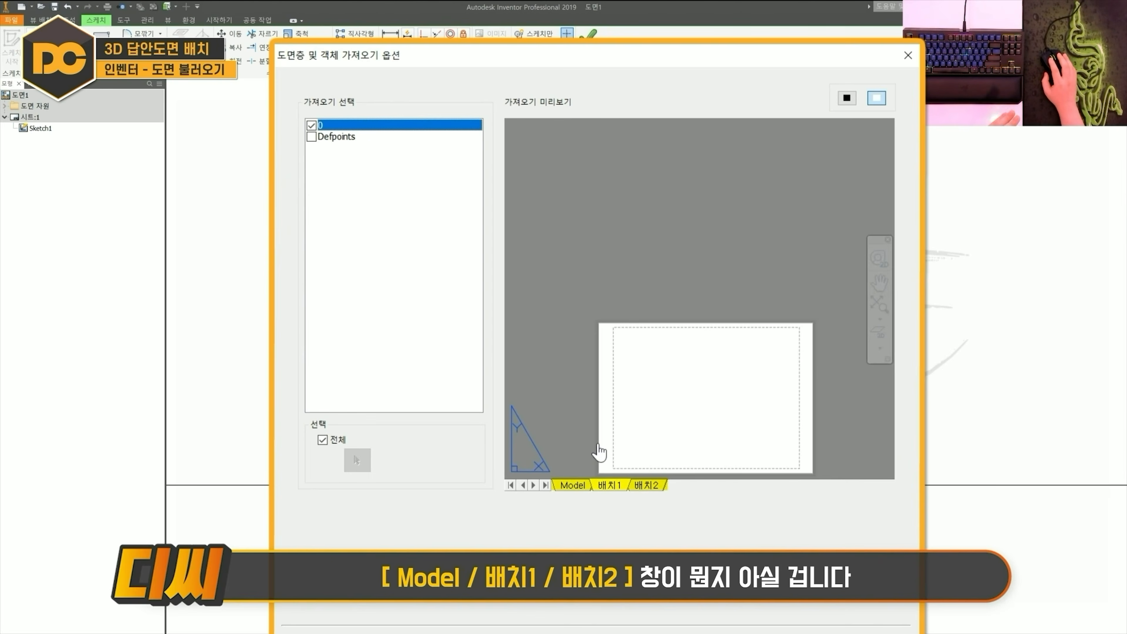
# - Compare the import previews of the Model space and the 배치1 and 배치2 layouts
pyautogui.click(571, 487)
pyautogui.click(609, 485)
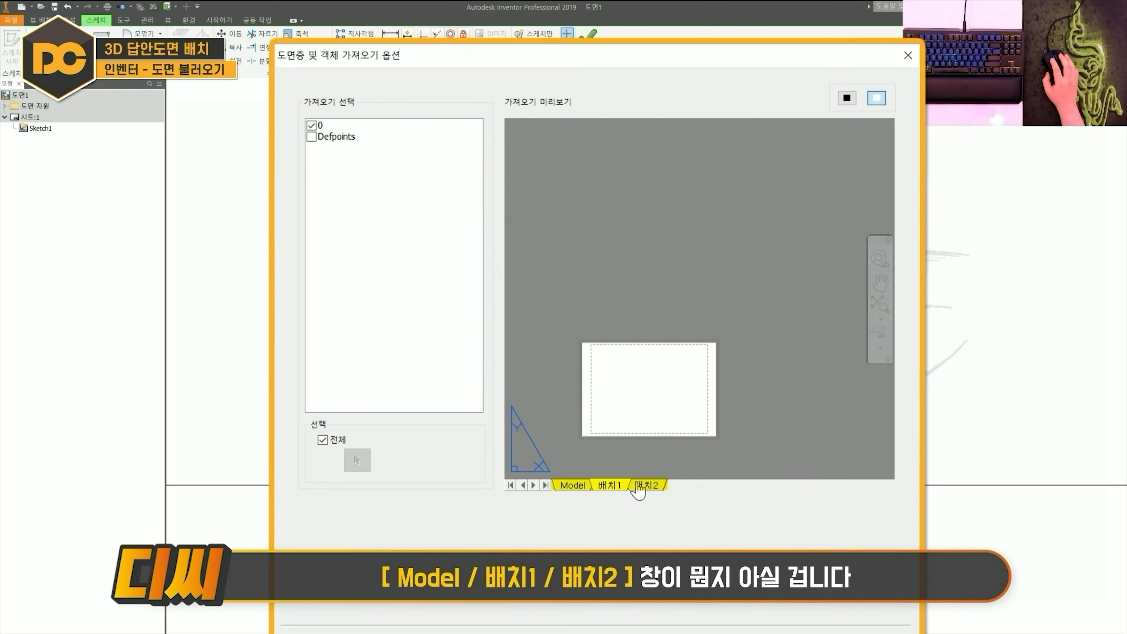
pyautogui.click(646, 486)
pyautogui.click(616, 489)
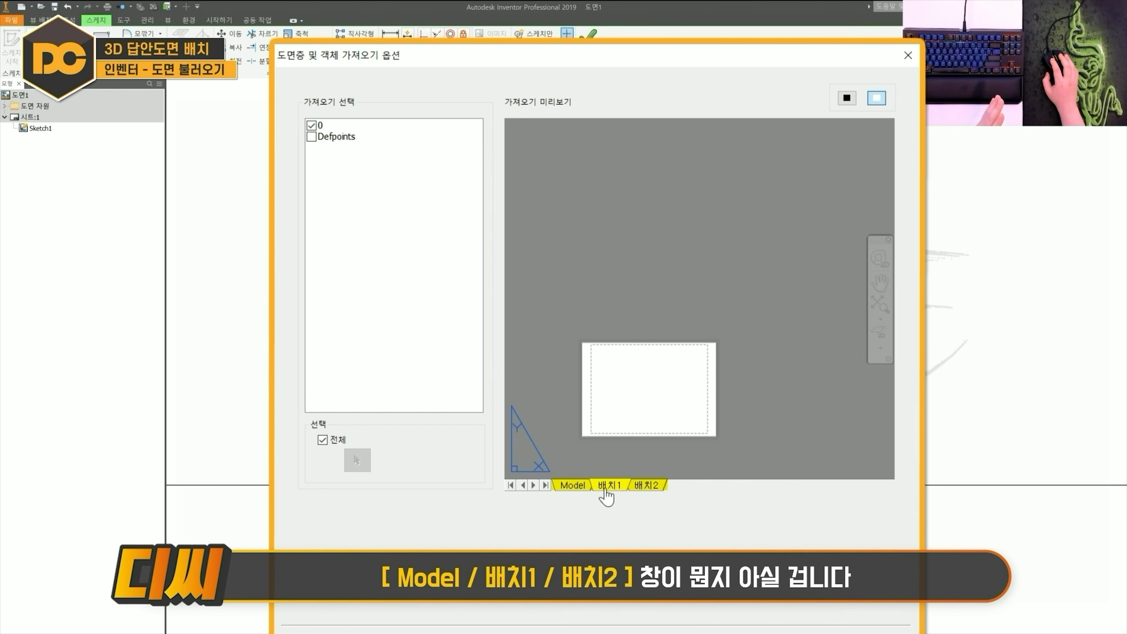
pyautogui.click(573, 486)
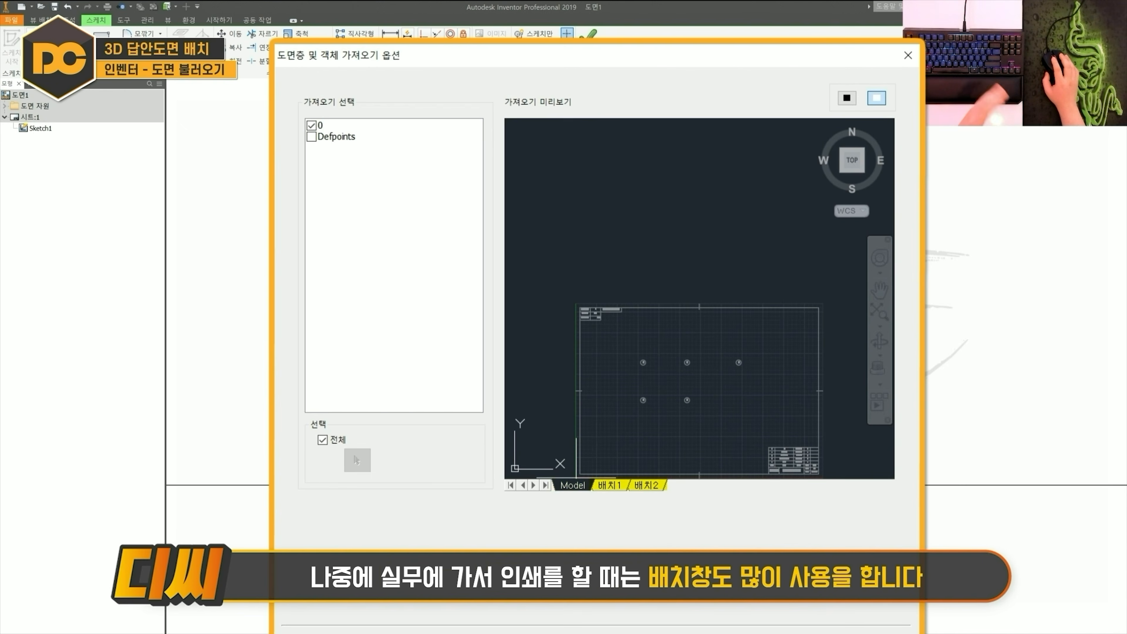
pyautogui.click(610, 485)
pyautogui.click(643, 488)
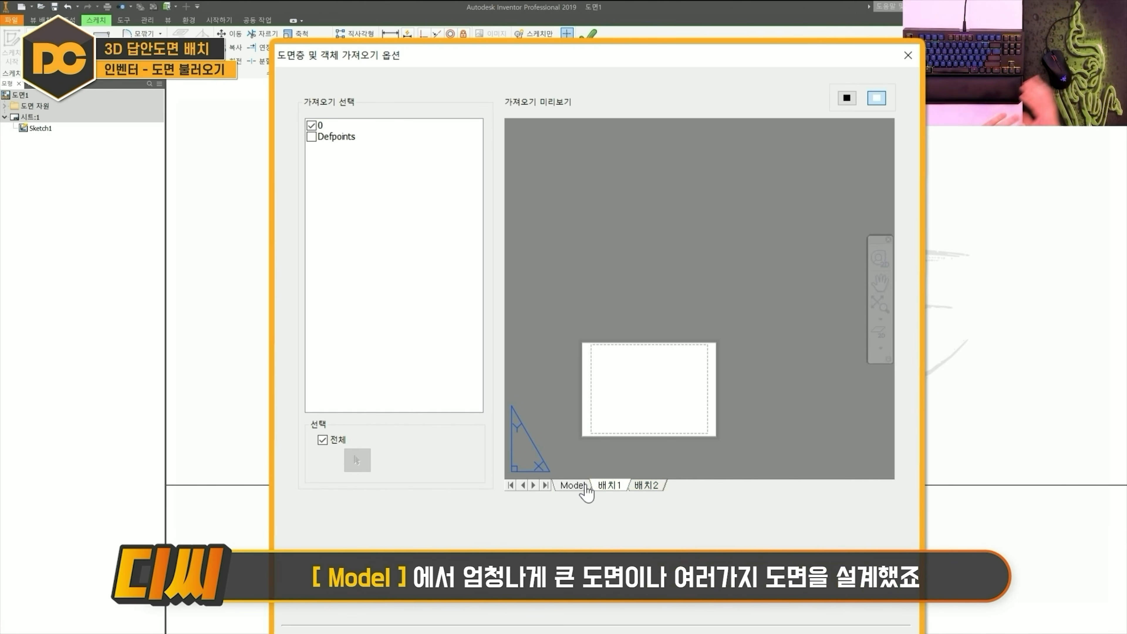
# - Preview the Model space and the 배치1 layout once more in the import options
pyautogui.click(572, 486)
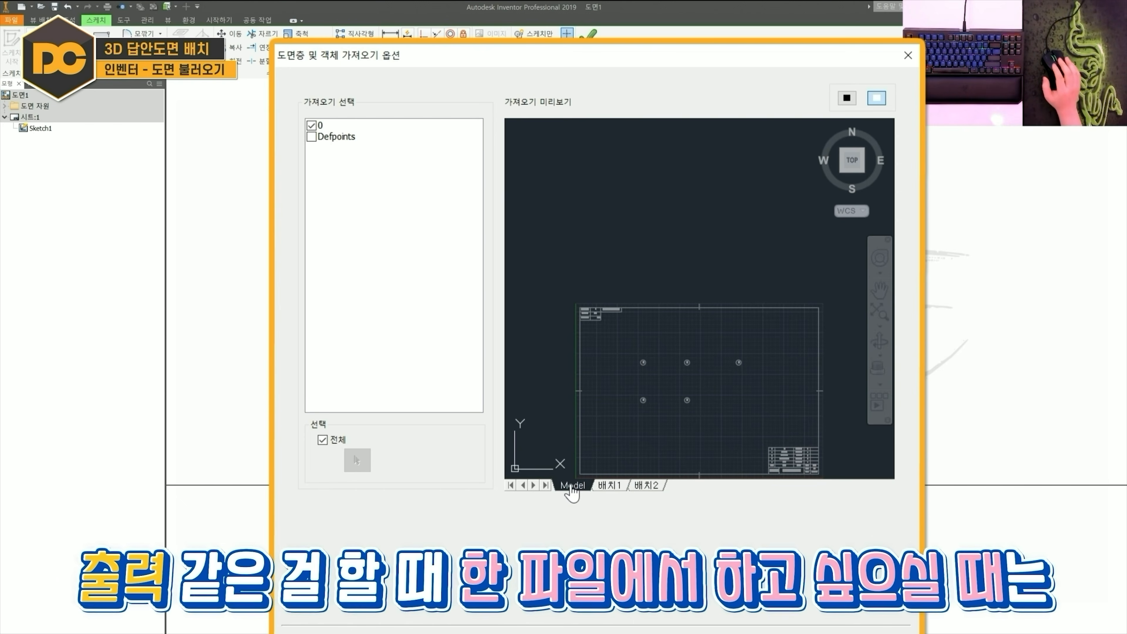
pyautogui.click(610, 485)
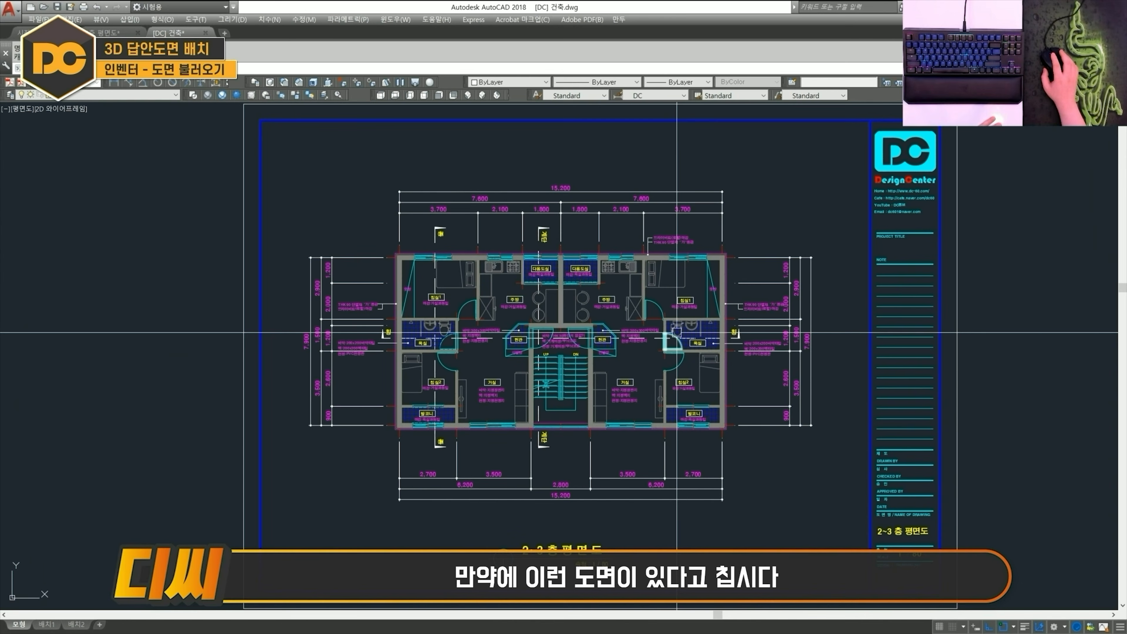
# - Switch to [DC] 건축.dwg in AutoCAD and examine the 2~3 floor plan, its drawing title and scale note
pyautogui.scroll(1, 590, 548)
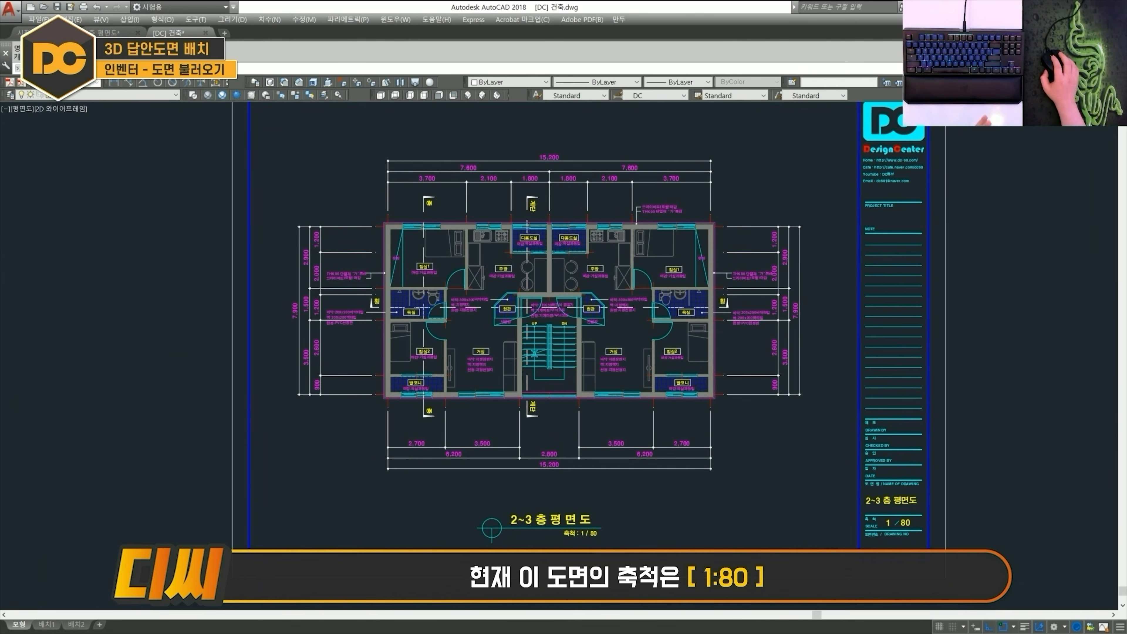
pyautogui.scroll(2, 590, 548)
pyautogui.scroll(-3, 590, 548)
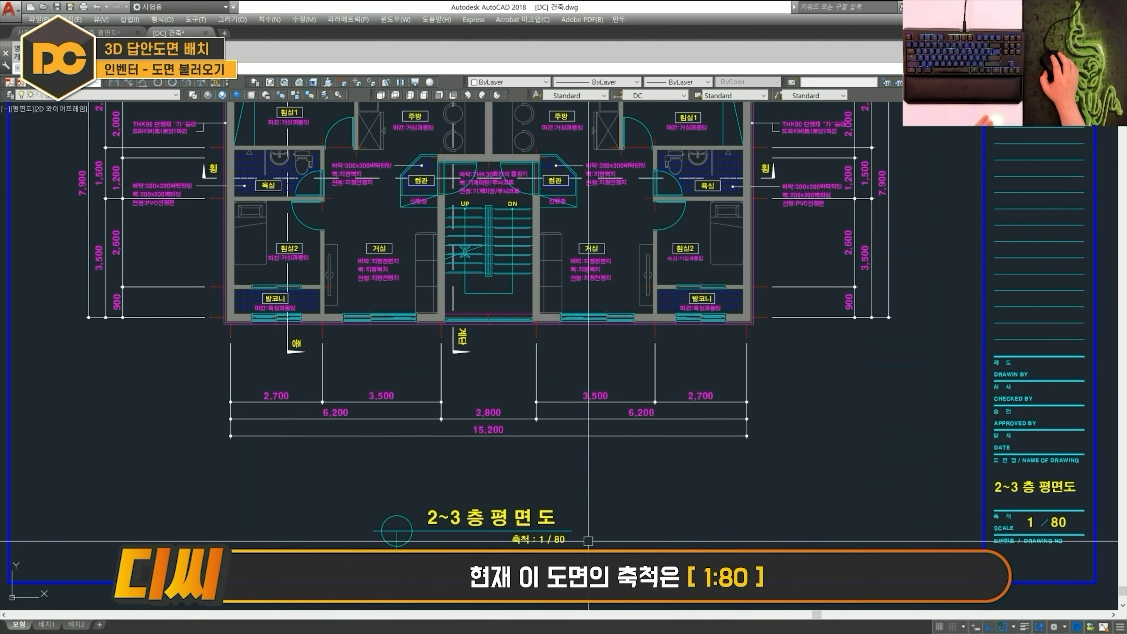
pyautogui.moveTo(590, 448); pyautogui.dragTo(584, 507, button='middle')
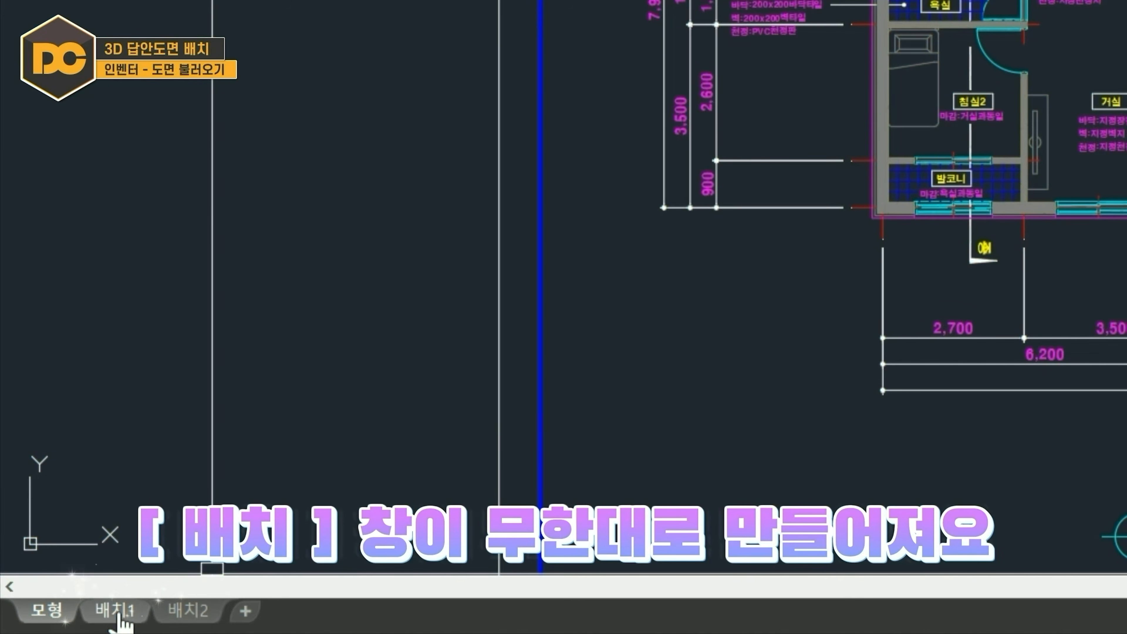
# - View the existing 배치1 and 배치2 layouts and add two new layouts
pyautogui.click(47, 625)
pyautogui.click(77, 625)
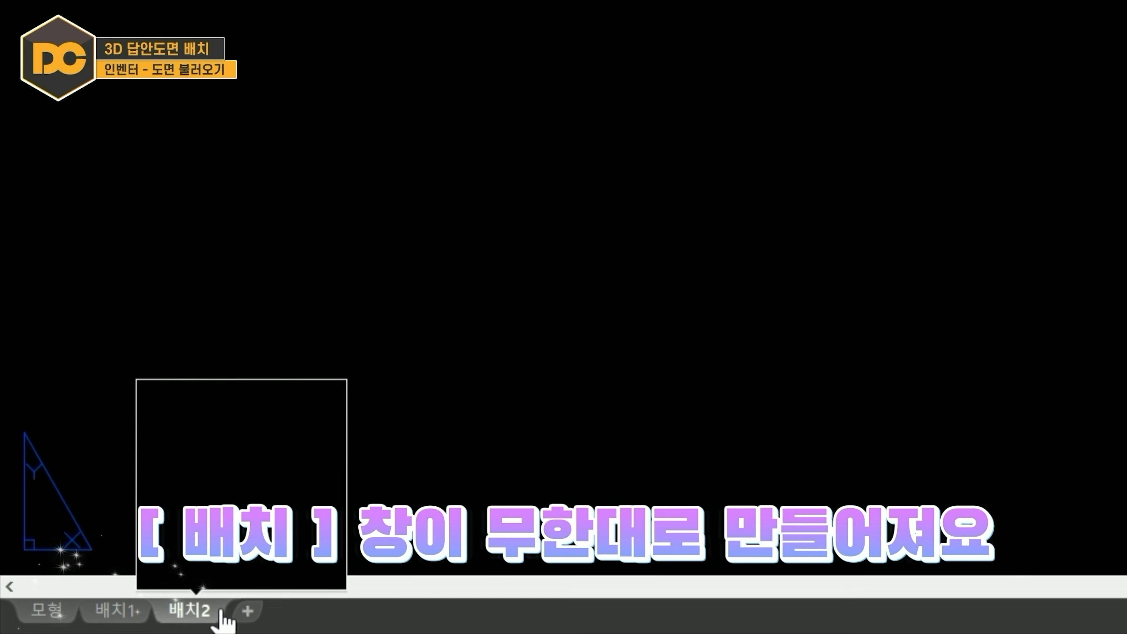
pyautogui.click(244, 611)
pyautogui.click(318, 611)
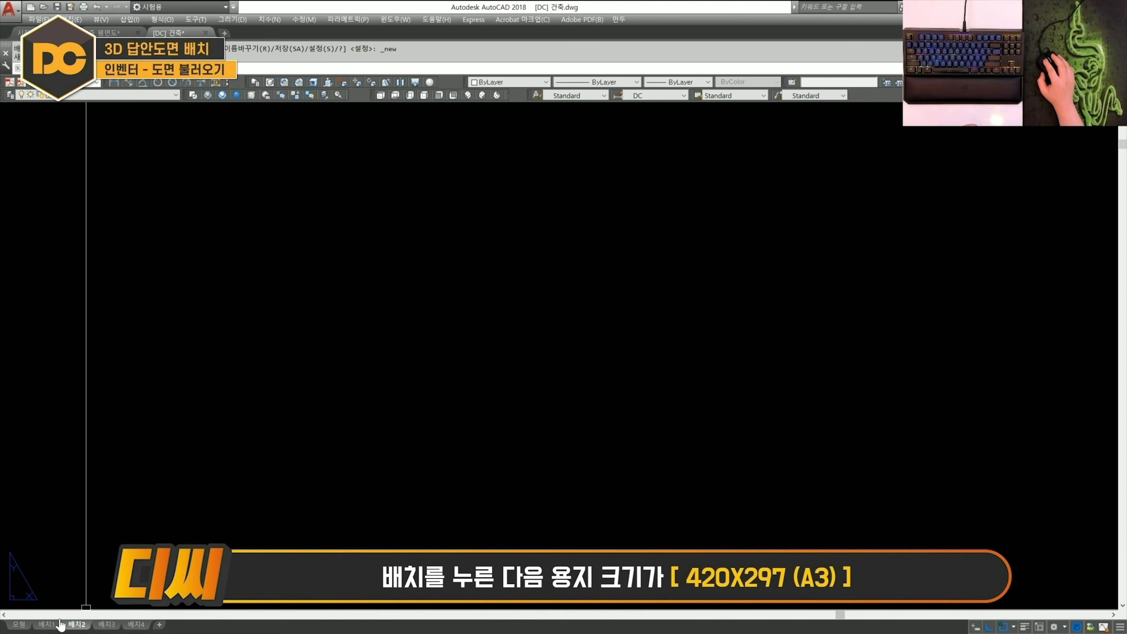
# - Open the 배치1 layout and measure the sheet between its opposite outer corners
pyautogui.click(46, 624)
pyautogui.click(240, 228)
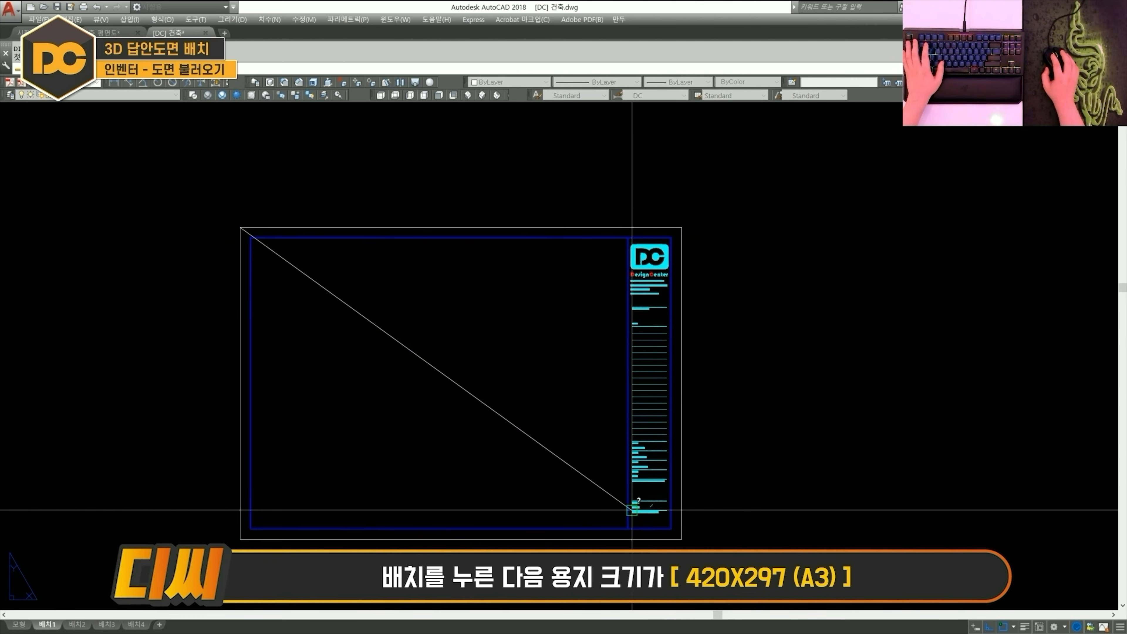
pyautogui.click(681, 539)
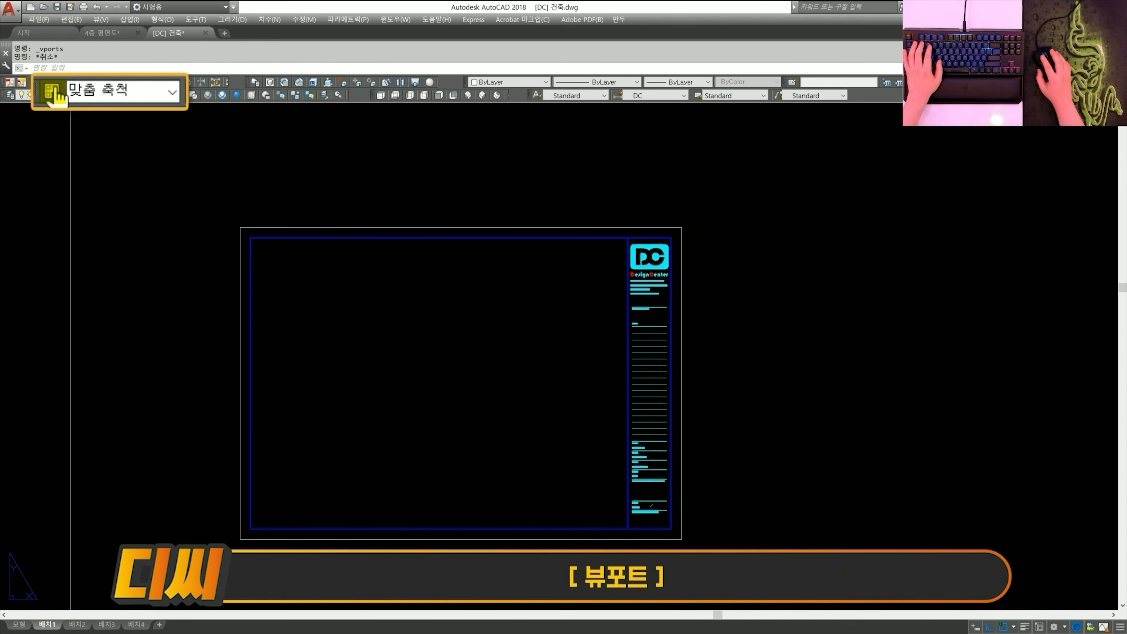
# - Create a single (단일) viewport filling the blue frame area beside the title block
pyautogui.click(55, 88)
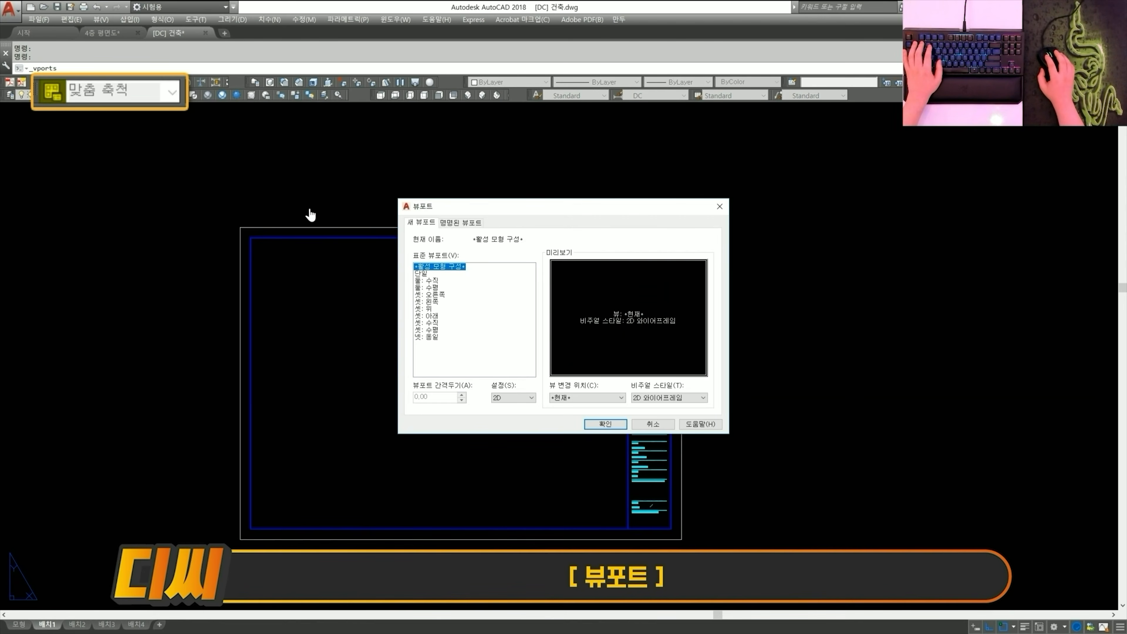
pyautogui.click(335, 239)
pyautogui.click(626, 483)
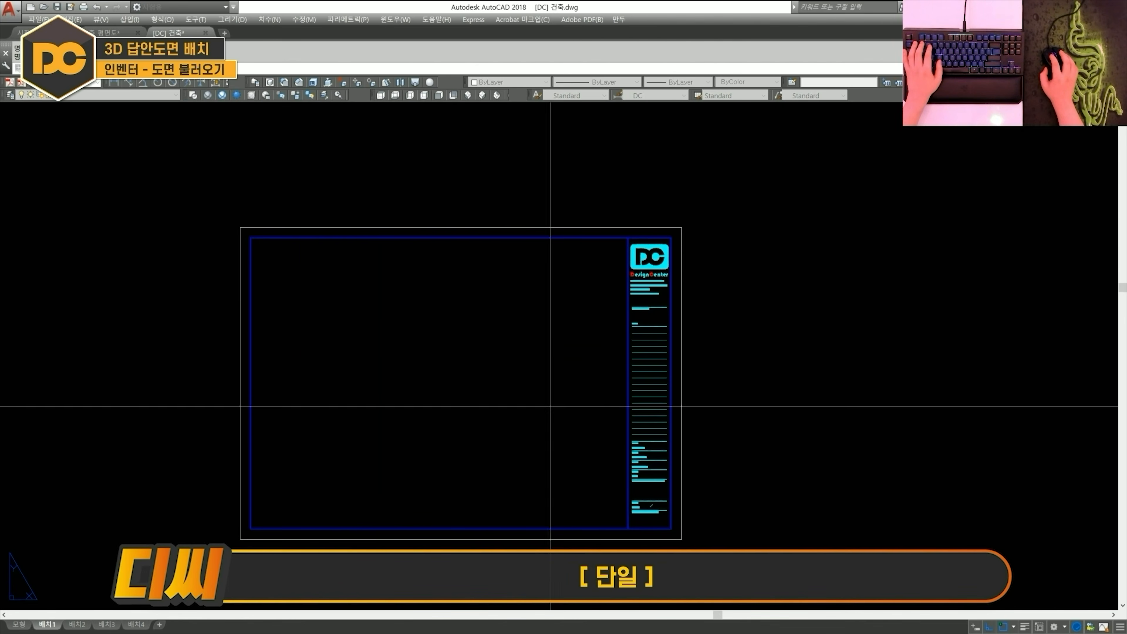
pyautogui.click(628, 529)
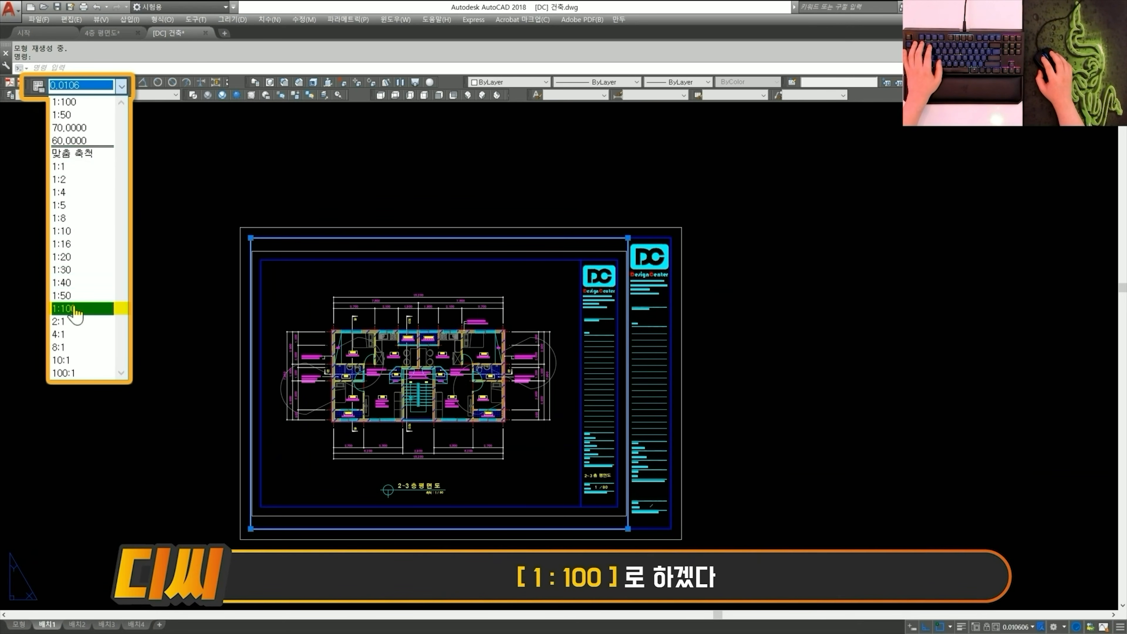
# - Set the viewport scale to 1:100 and then enlarge it to 1:30
pyautogui.click(73, 308)
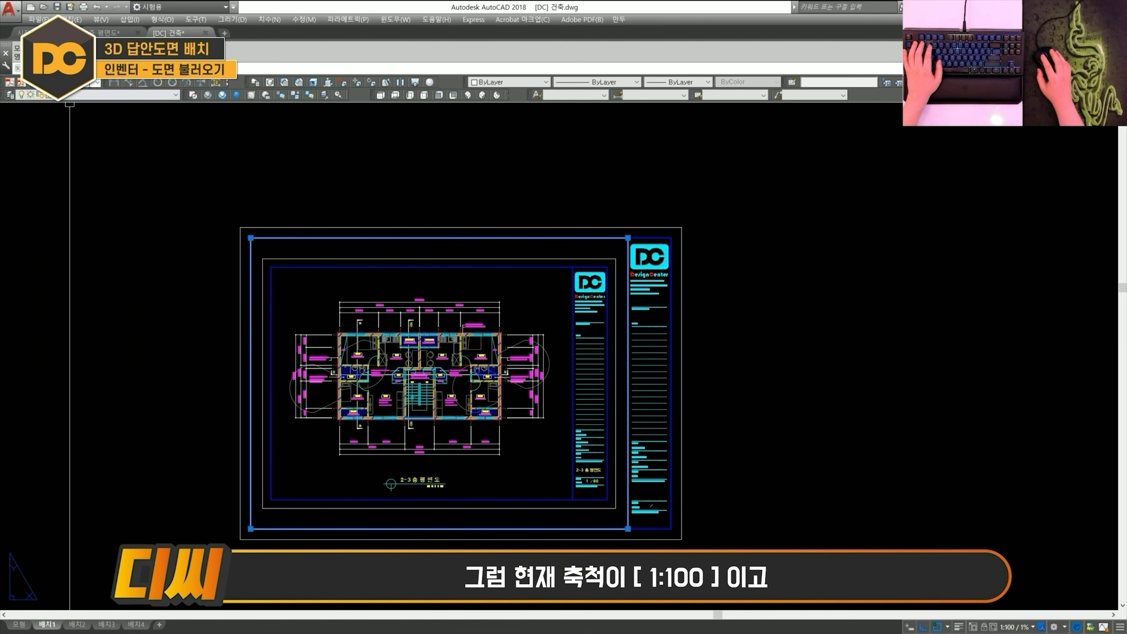
pyautogui.click(96, 83)
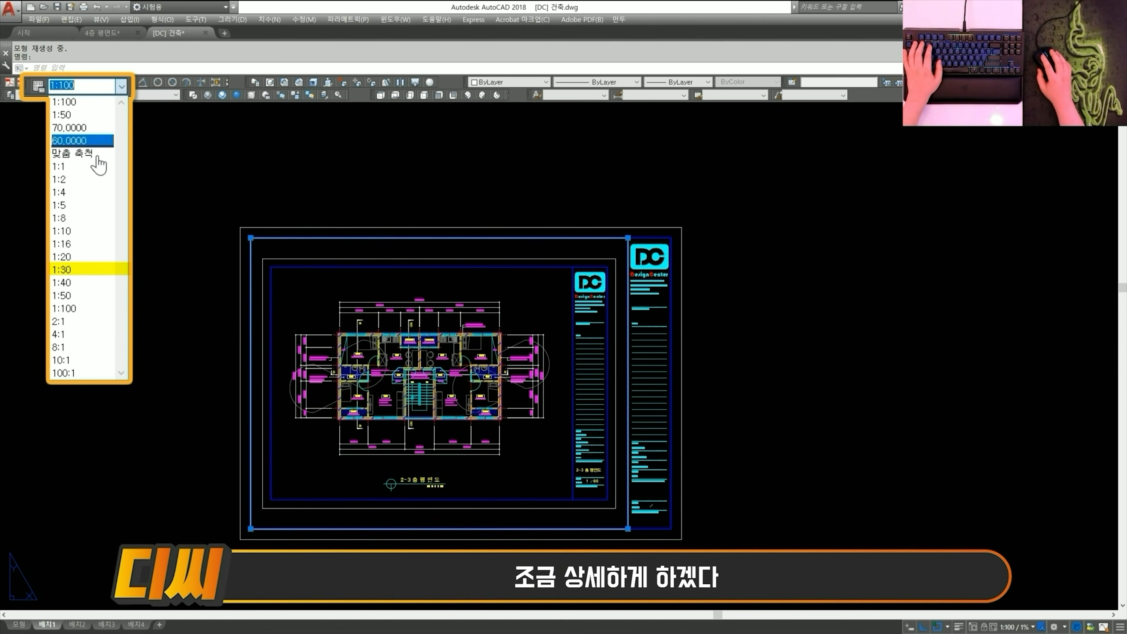
pyautogui.click(73, 270)
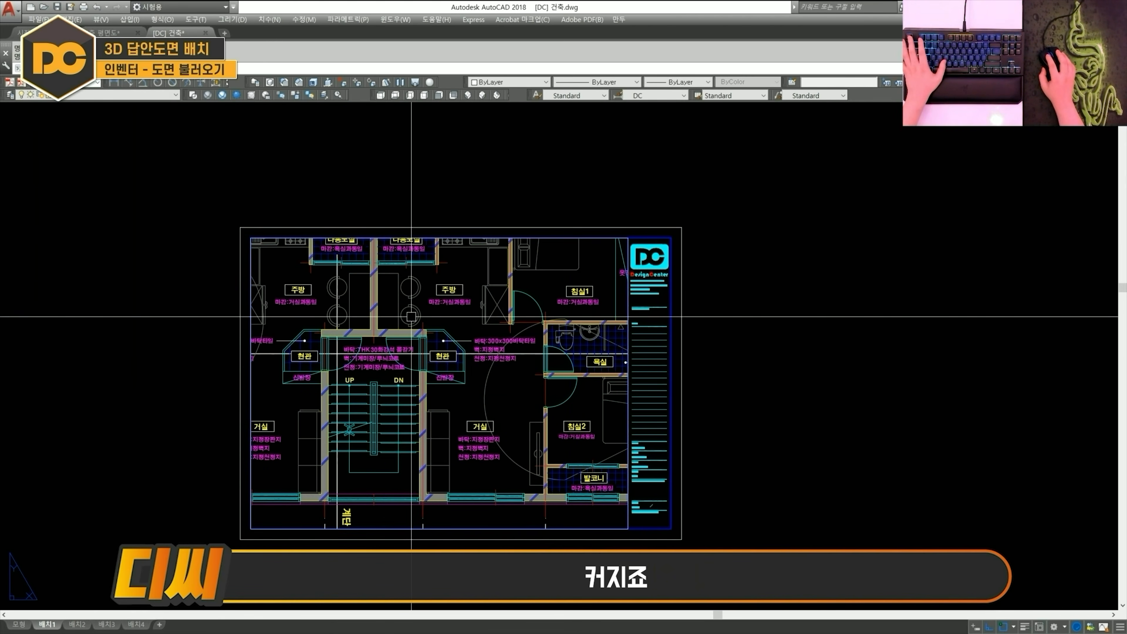
# - Reposition the floor plan inside the viewport to show the 침실1, 욕실 and 침실2 rooms
pyautogui.doubleClick(376, 334)
pyautogui.moveTo(376, 333)
pyautogui.mouseDown(button='middle')
pyautogui.moveTo(493, 387)
pyautogui.moveTo(524, 375)
pyautogui.mouseUp(button='middle')
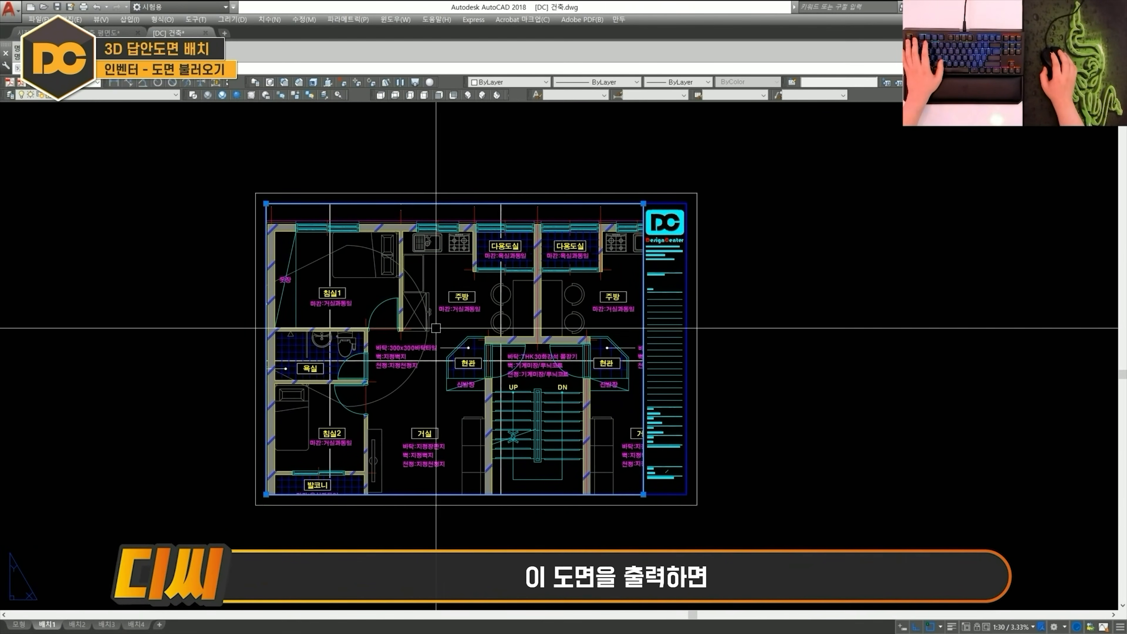
pyautogui.scroll(3, 541, 439)
pyautogui.scroll(-2, 541, 439)
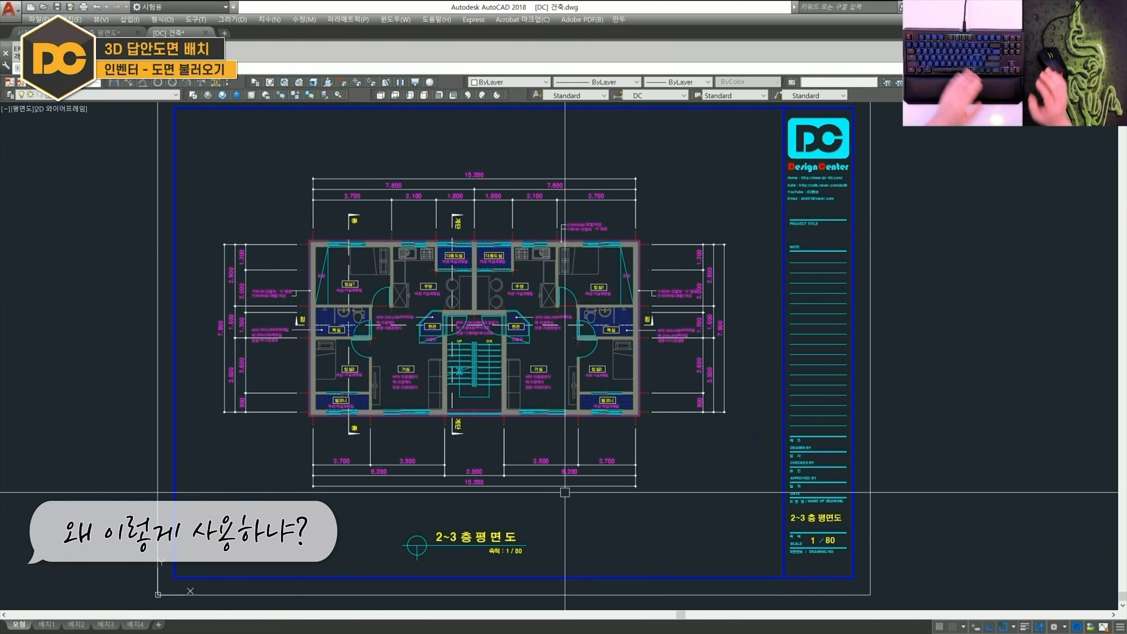
# - Return to model space and examine the floor plan's legibility within its sheet frame
pyautogui.scroll(-2, 565, 492)
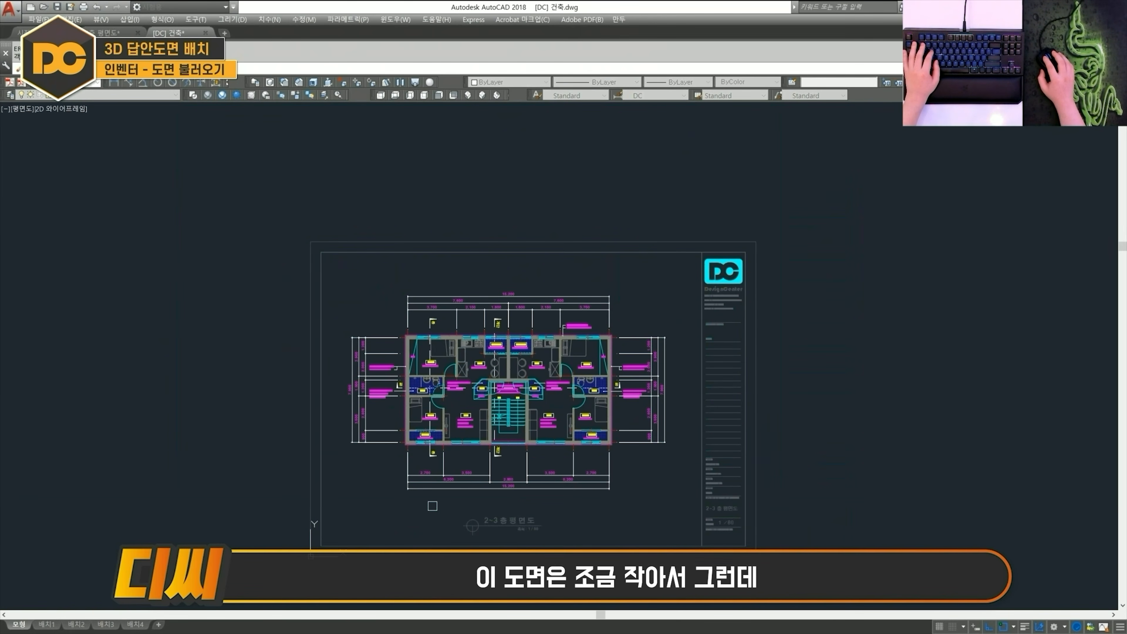
pyautogui.scroll(4, 527, 438)
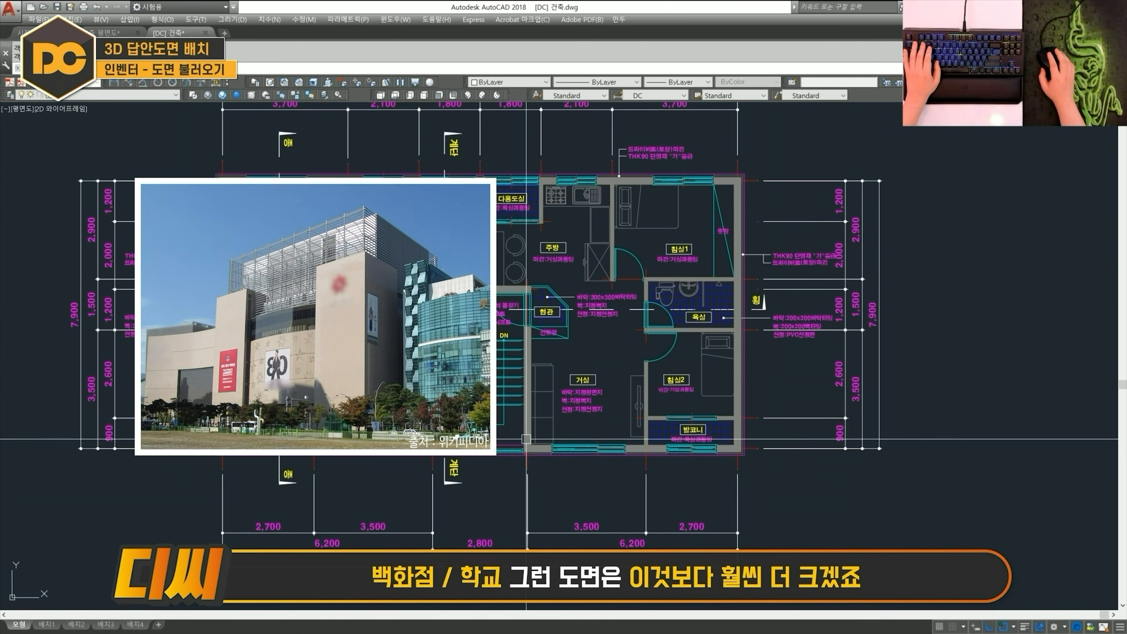
pyautogui.moveTo(526, 439); pyautogui.dragTo(531, 459, button='middle')
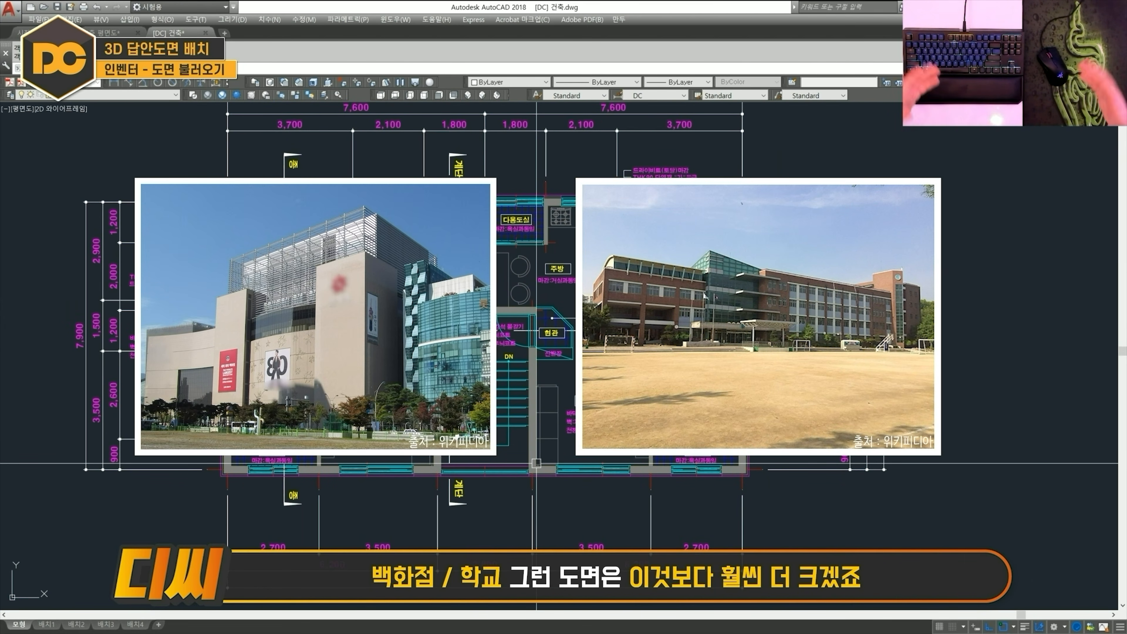
pyautogui.scroll(-4, 537, 463)
pyautogui.scroll(4, 536, 463)
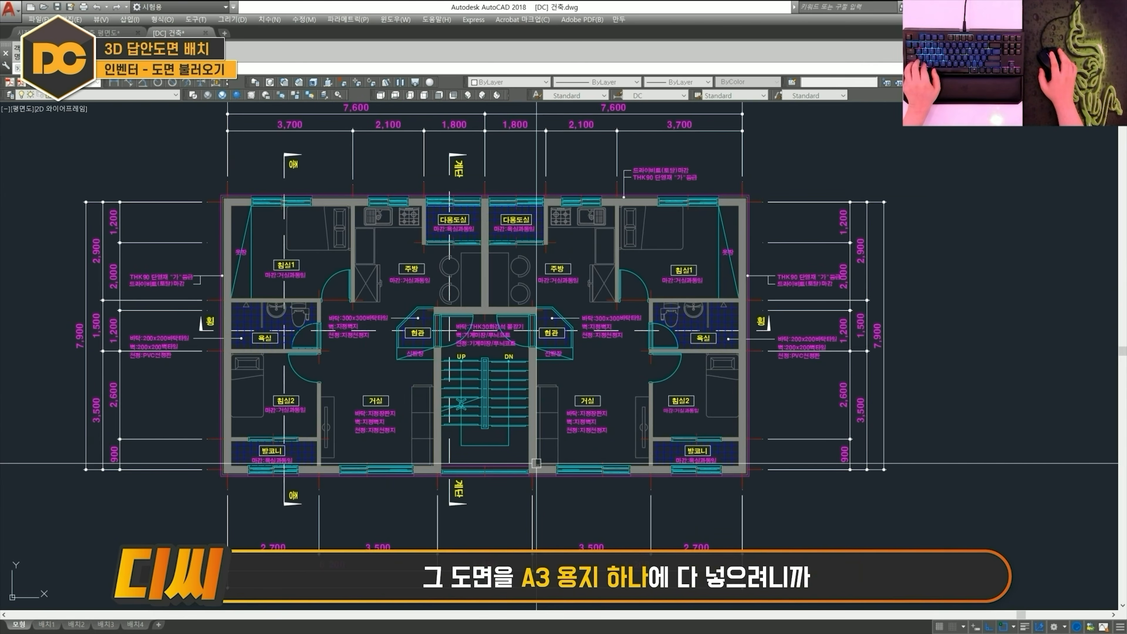
pyautogui.scroll(-4, 536, 463)
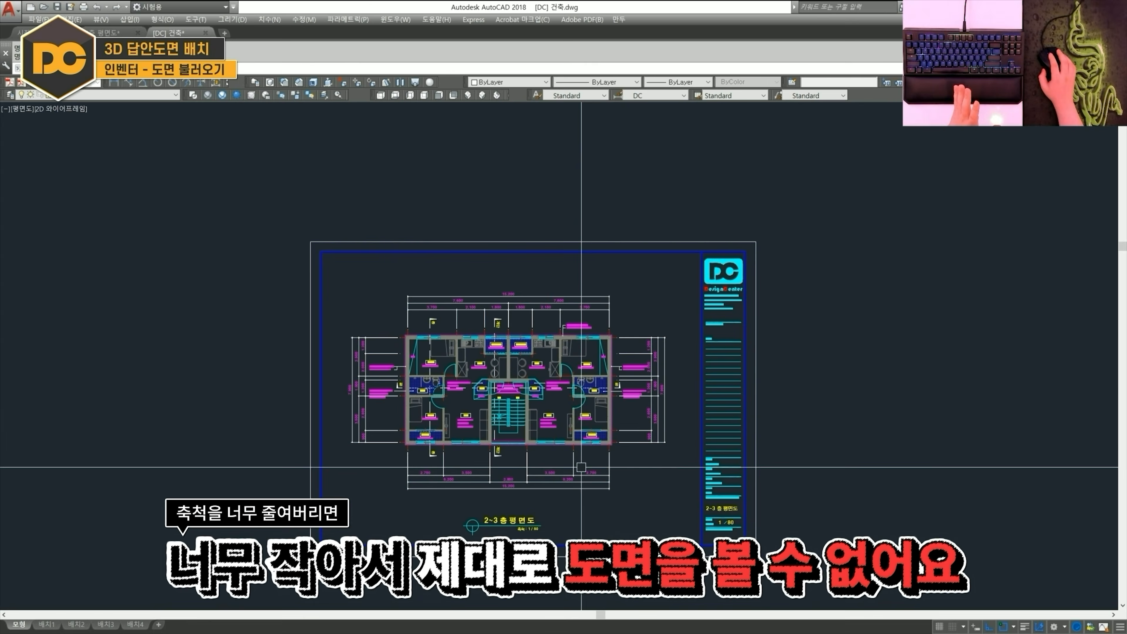
pyautogui.scroll(2, 543, 413)
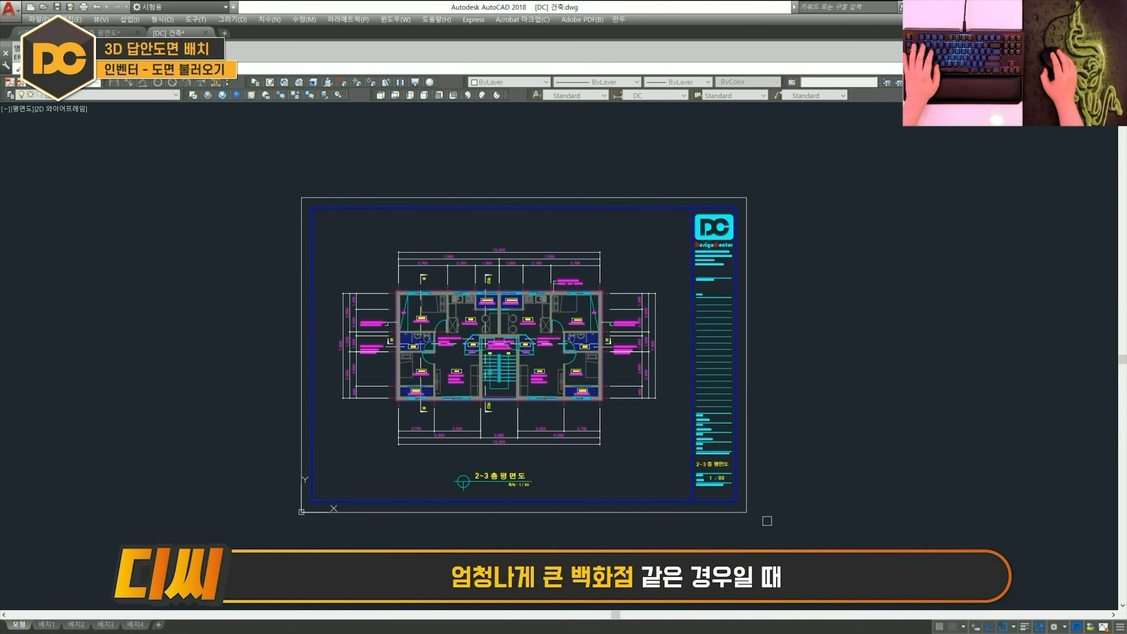
# - Erase the sheet frame, title block and drawing title around the floor plan in model space
pyautogui.scroll(2, 445, 467)
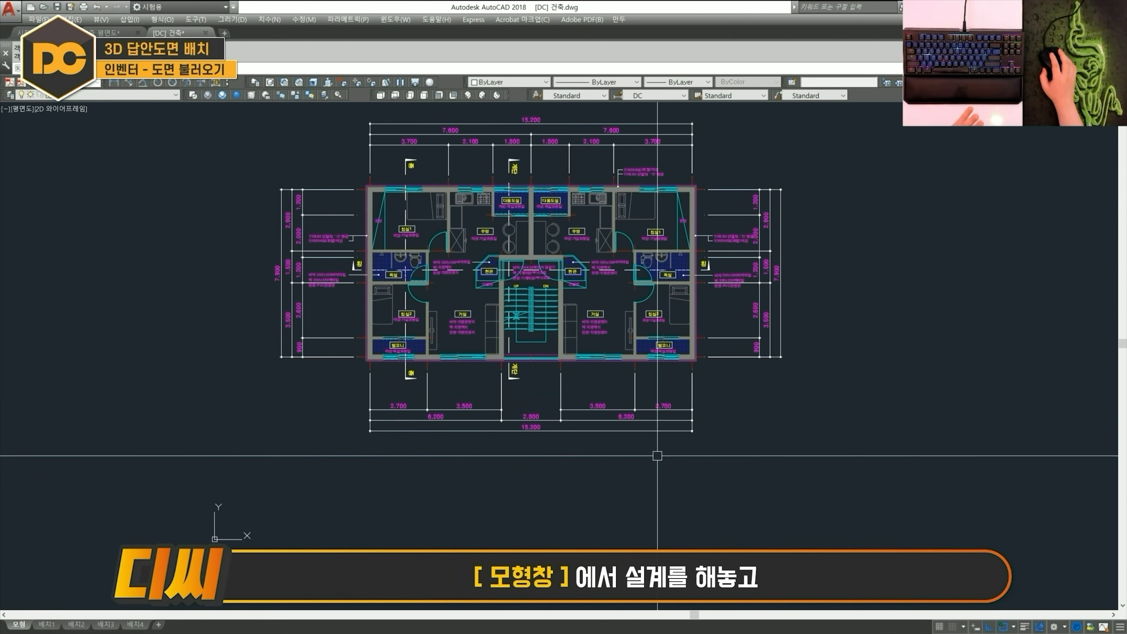
pyautogui.scroll(-3, 644, 478)
pyautogui.scroll(3, 746, 496)
pyautogui.click(746, 496)
pyautogui.scroll(-3, 532, 400)
pyautogui.scroll(4, 532, 400)
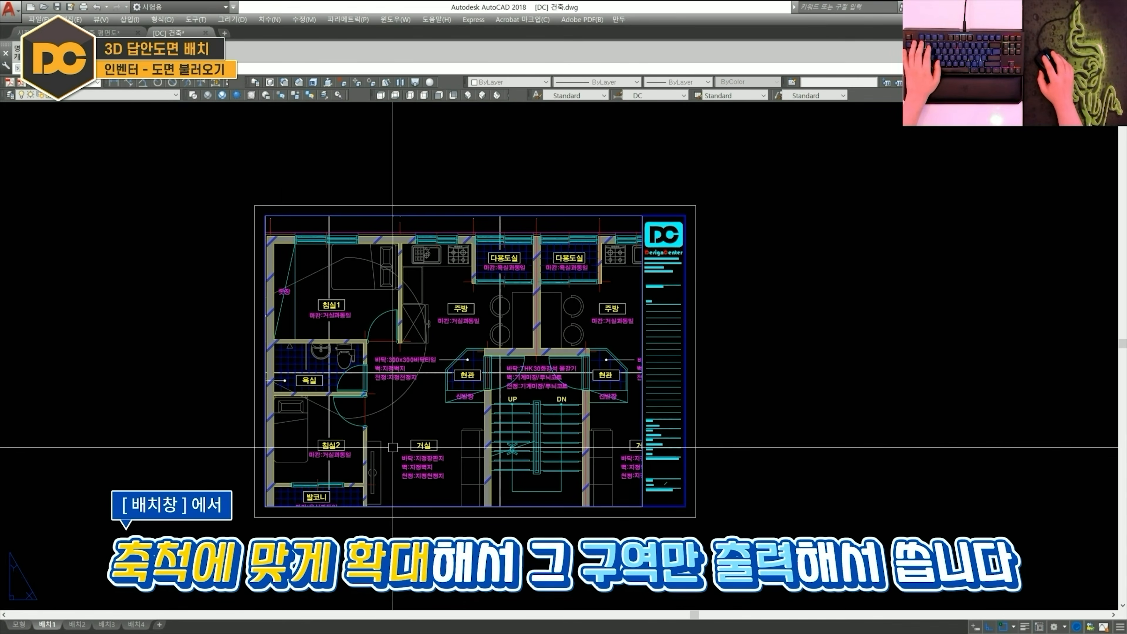
# - Shift the plan inside the 배치1 viewport and delete that viewport
pyautogui.doubleClick(458, 245)
pyautogui.moveTo(396, 365); pyautogui.dragTo(539, 436, button='middle')
pyautogui.doubleClick(510, 162)
pyautogui.click(700, 309)
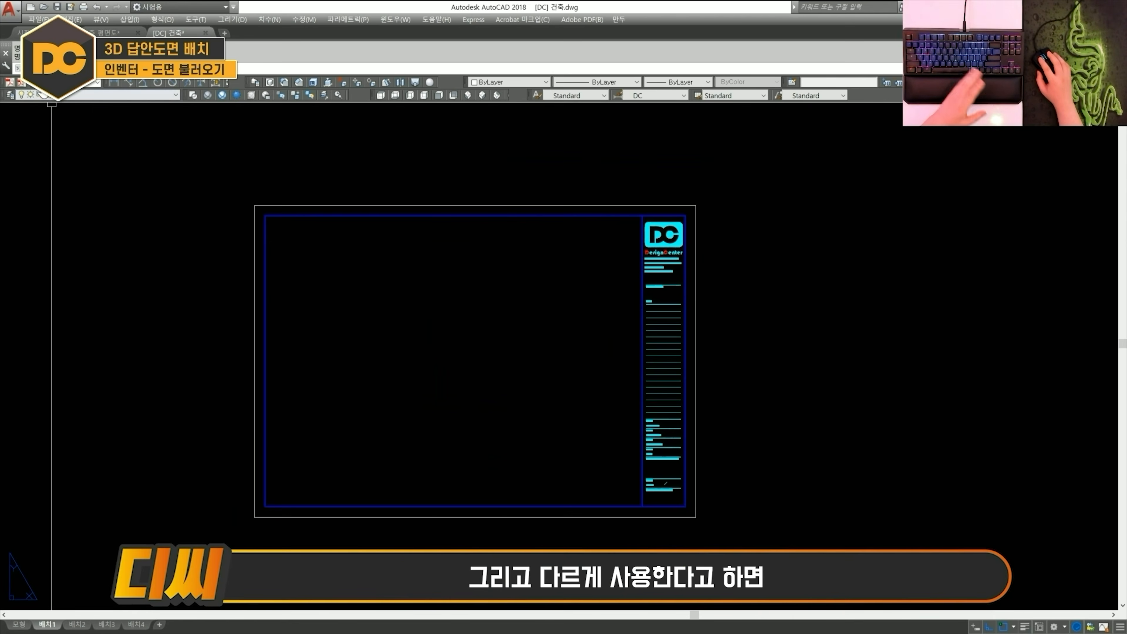
# - Create two side-by-side (둘: 수직) viewports inside the 배치1 frame and adjust the enlarged plan area in each
pyautogui.click(428, 280)
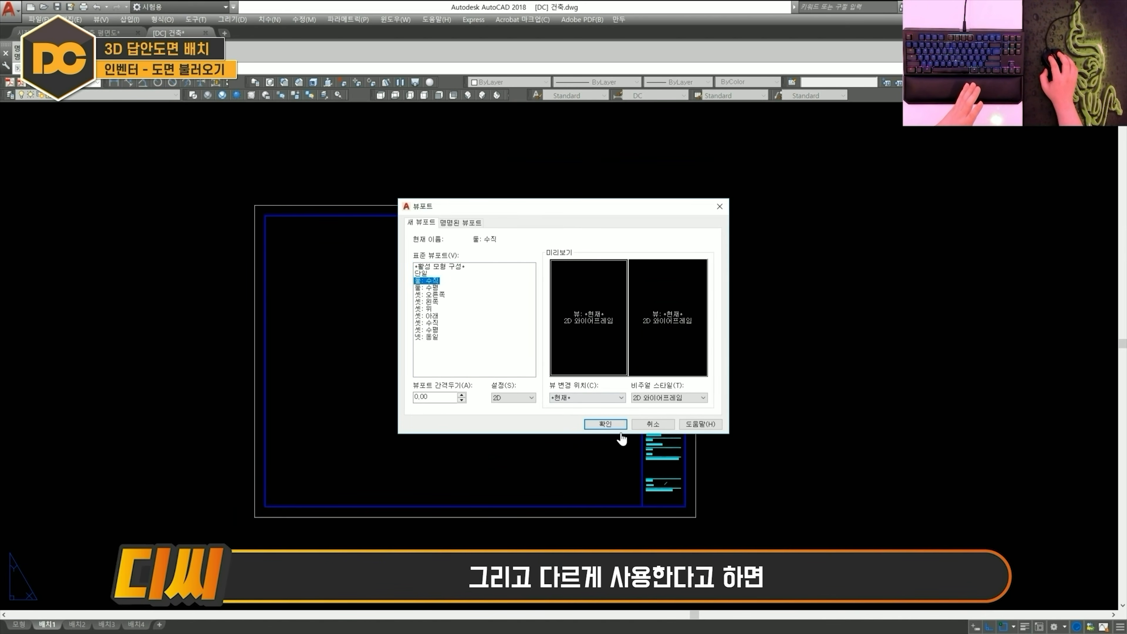
pyautogui.click(613, 424)
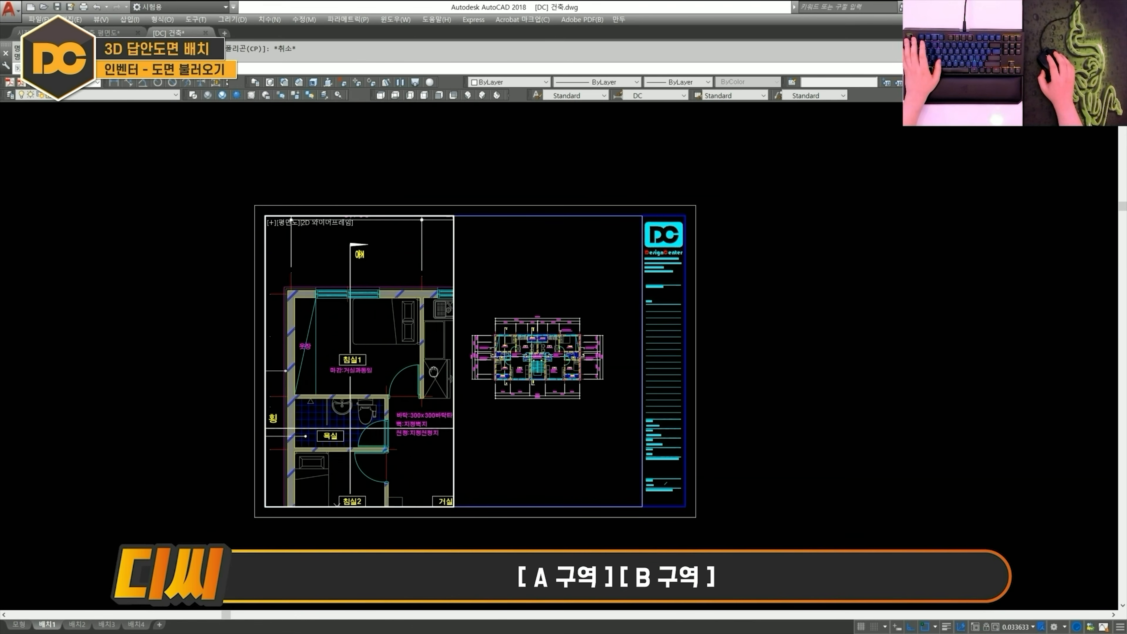
pyautogui.moveTo(407, 324); pyautogui.dragTo(372, 304, button='middle')
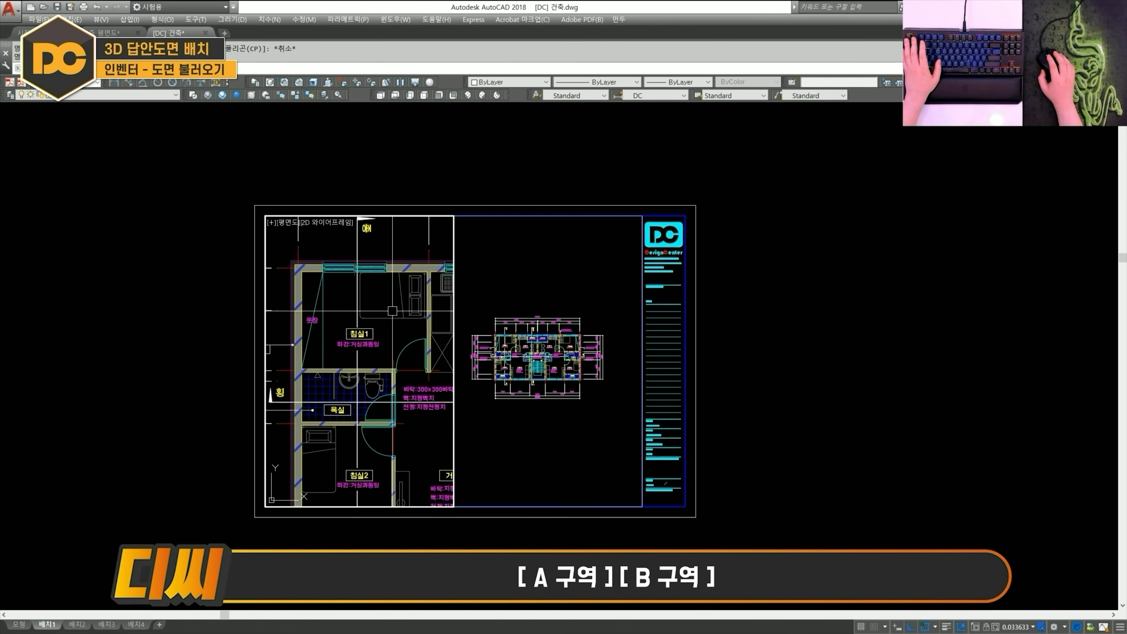
pyautogui.click(560, 341)
pyautogui.scroll(10, 560, 340)
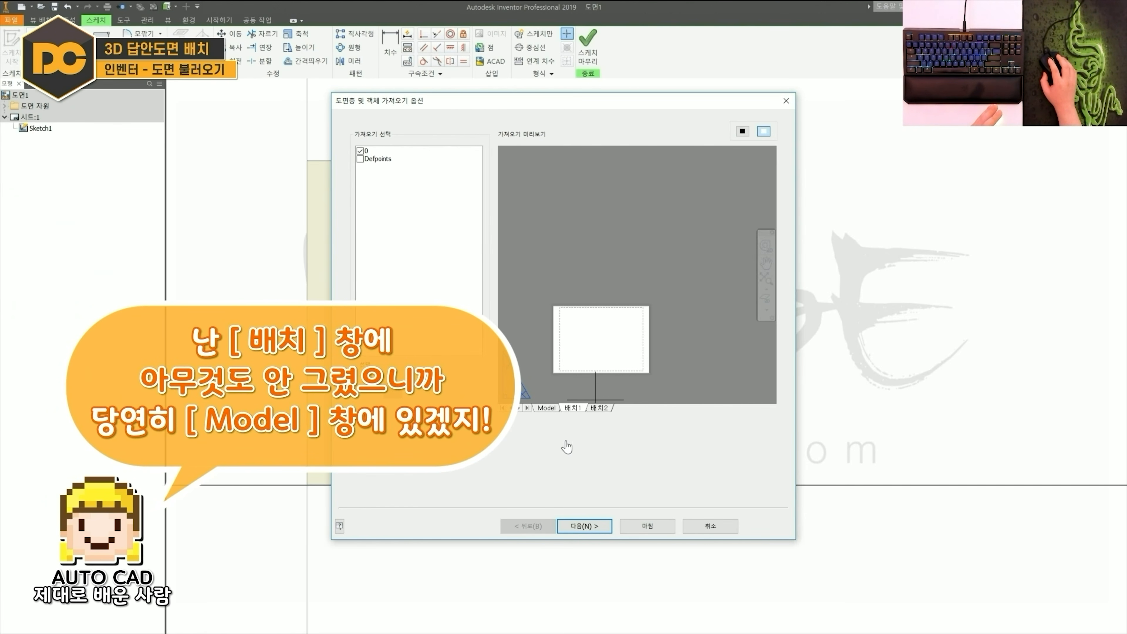
# - Switch back to Inventor, import the answer sheet from the Model space, and finish the sketch
pyautogui.click(541, 409)
pyautogui.click(572, 407)
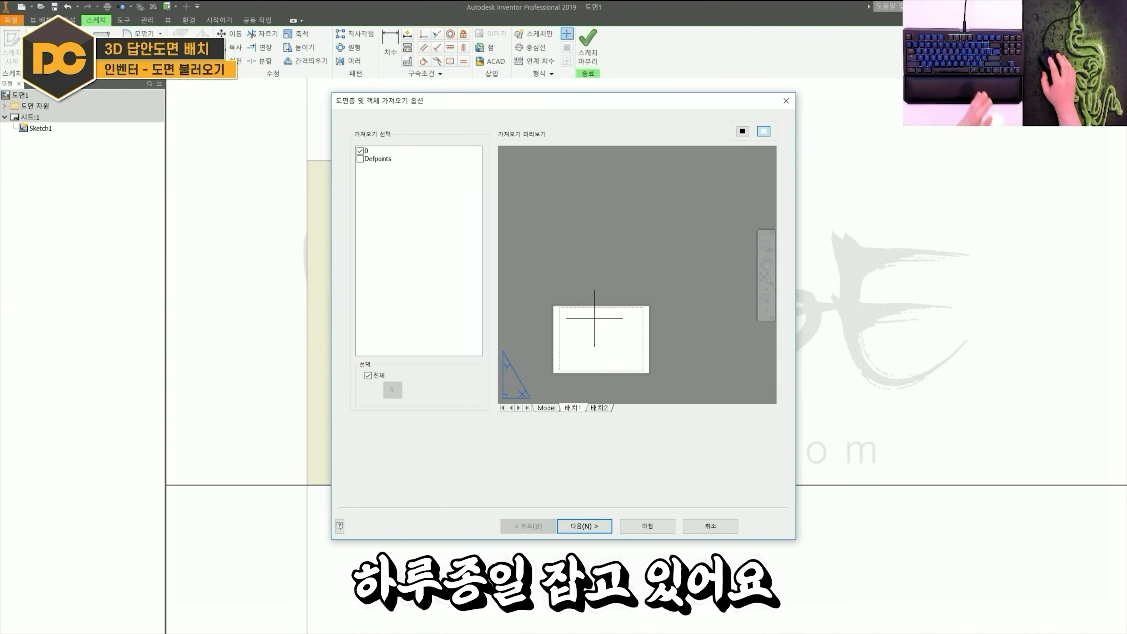
pyautogui.click(546, 408)
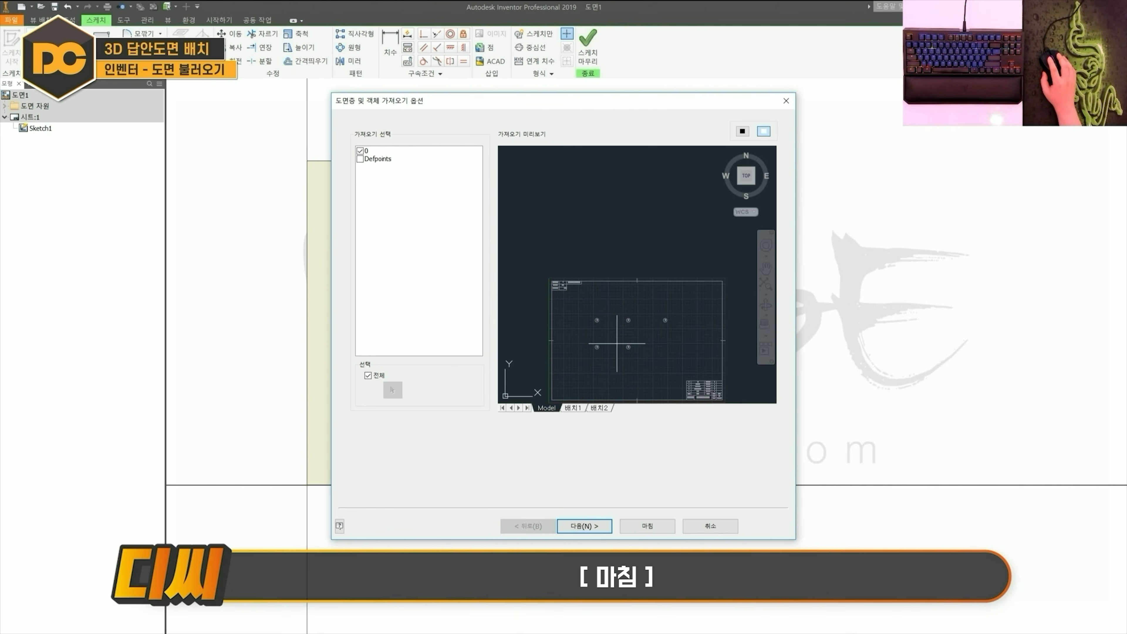
pyautogui.click(644, 534)
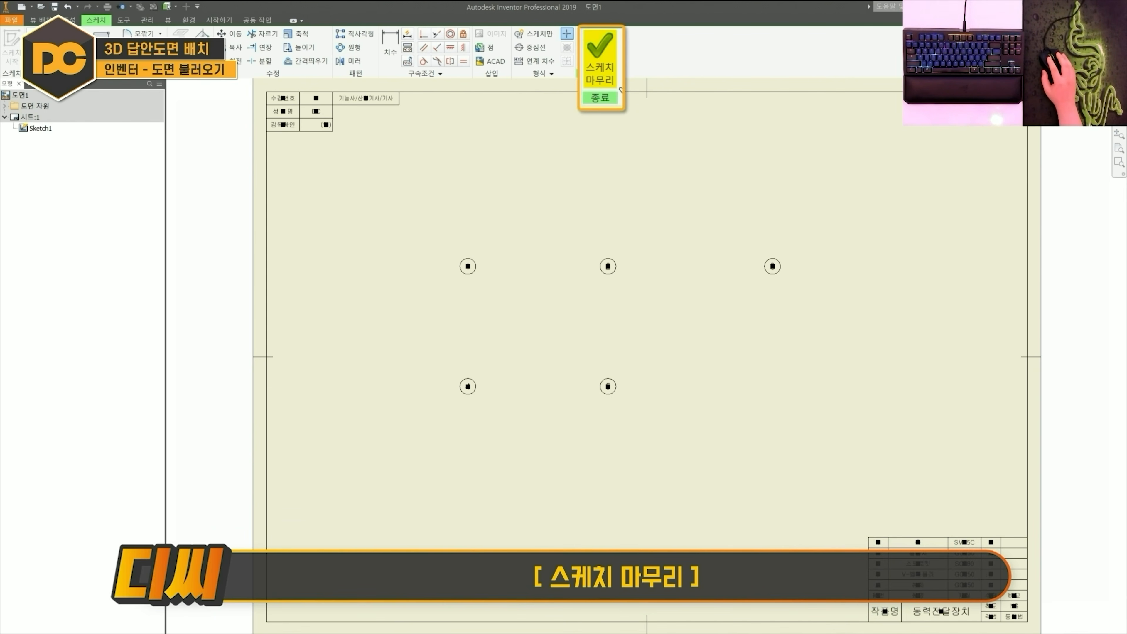
pyautogui.click(594, 51)
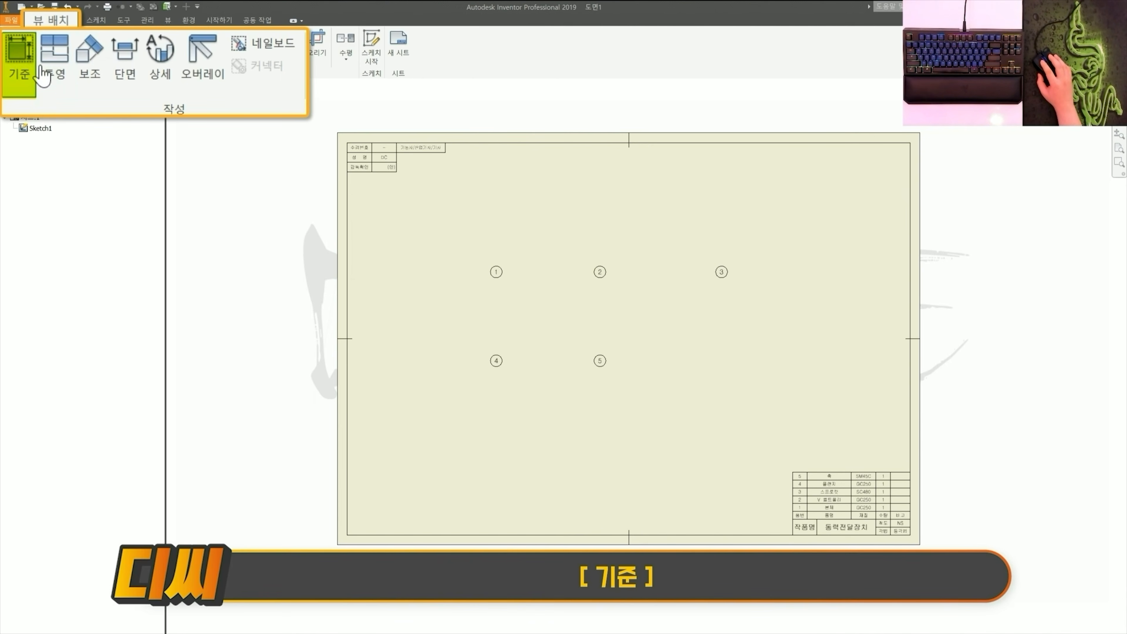
# - Start a base view of 1-본체.ipt from the 동력전달장치-1 folder at 1:1 and position it on the sheet's left half
pyautogui.click(11, 42)
pyautogui.click(905, 182)
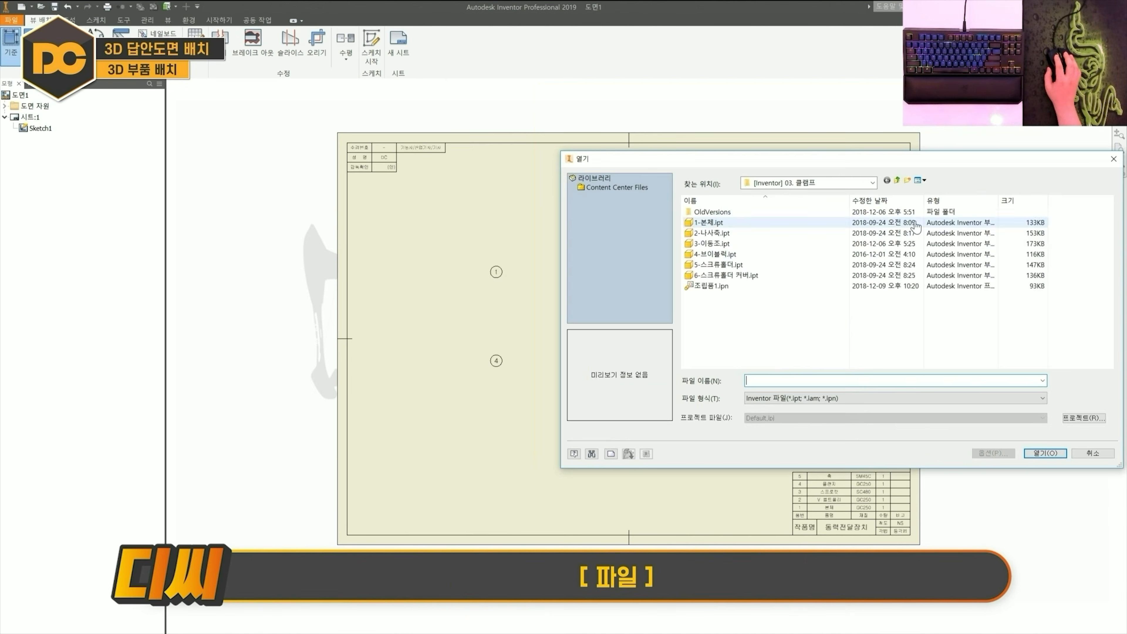
pyautogui.click(491, 190)
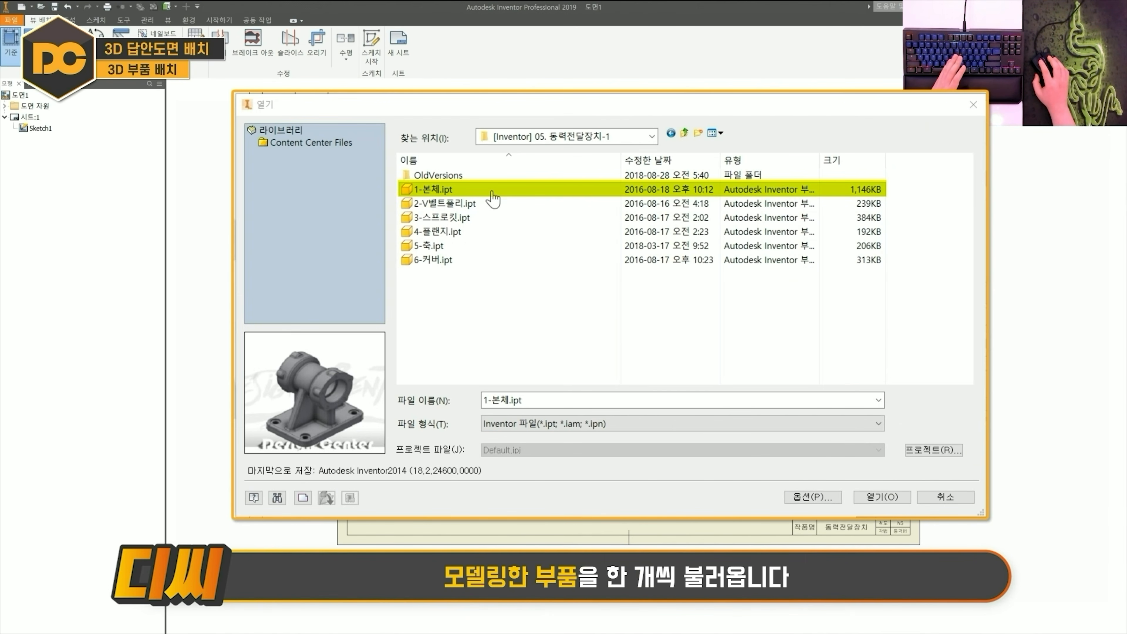
pyautogui.doubleClick(491, 190)
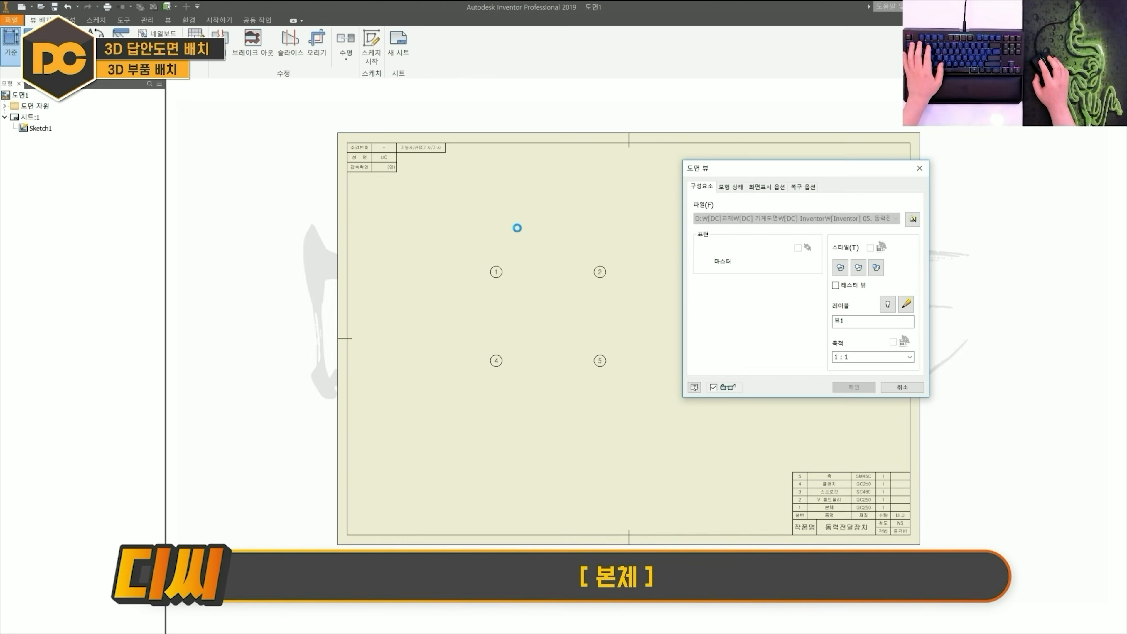
pyautogui.moveTo(639, 336); pyautogui.dragTo(520, 297)
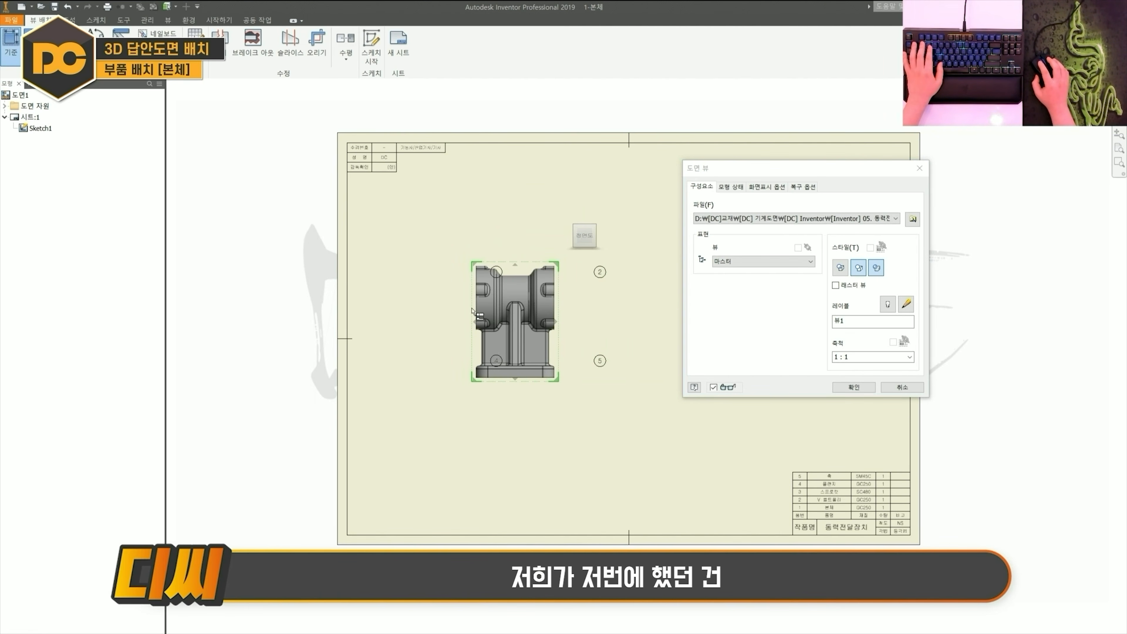
# - Try projecting orthographic views of the body to both sides of the base view, above it and below it
pyautogui.click(398, 311)
pyautogui.click(629, 321)
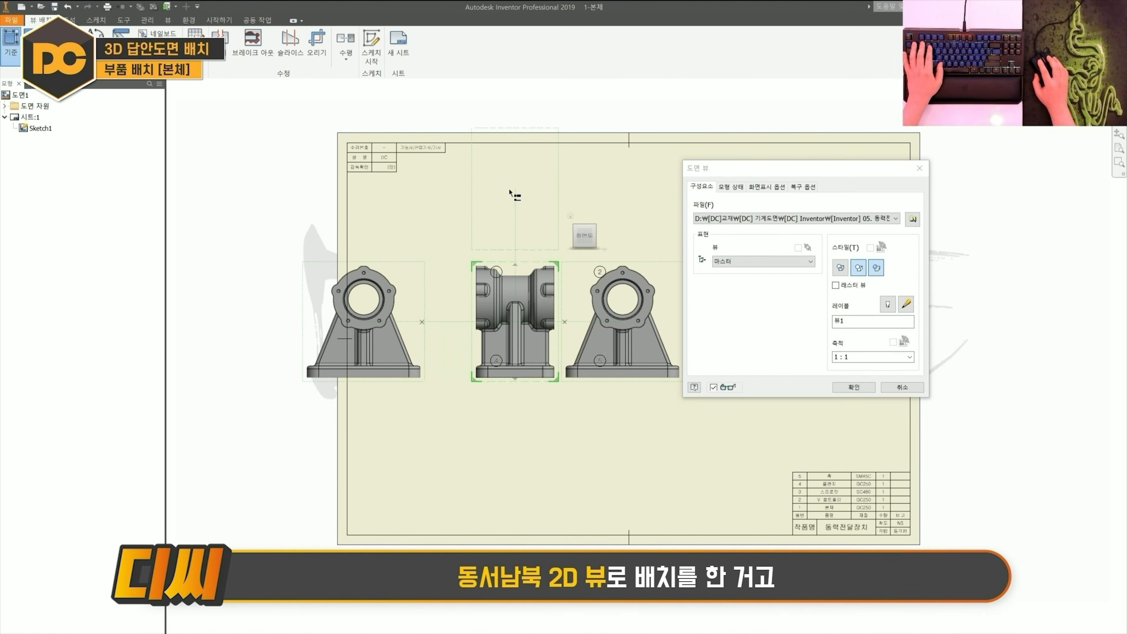
pyautogui.click(510, 192)
pyautogui.click(514, 446)
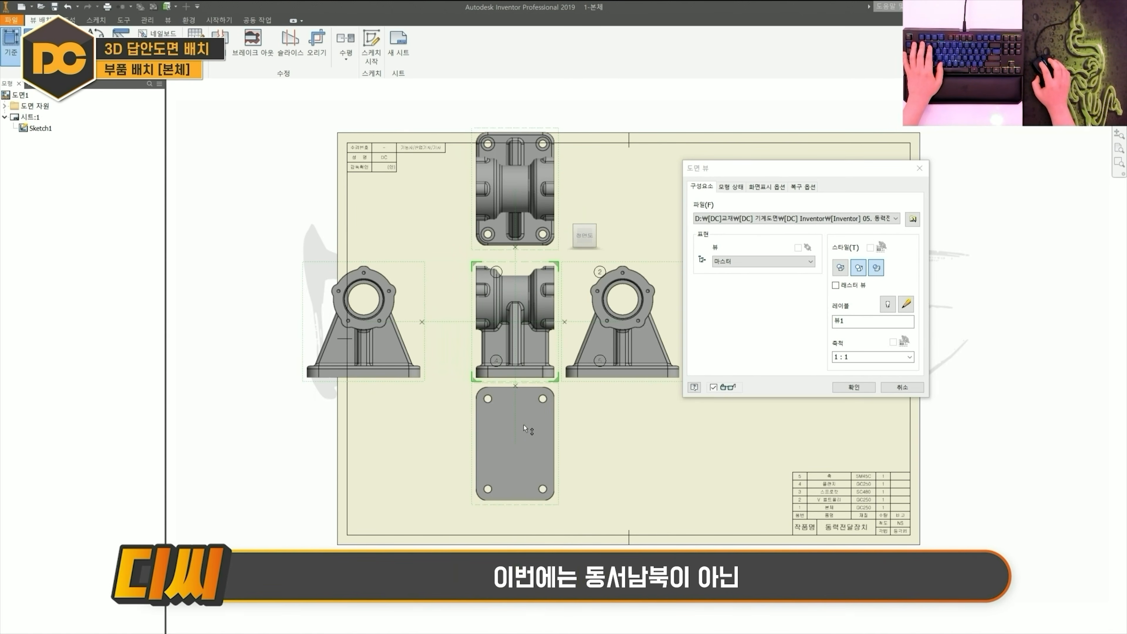
# - Project four isometric views diagonally from the body's base view, one toward each corner
pyautogui.click(385, 190)
pyautogui.click(650, 184)
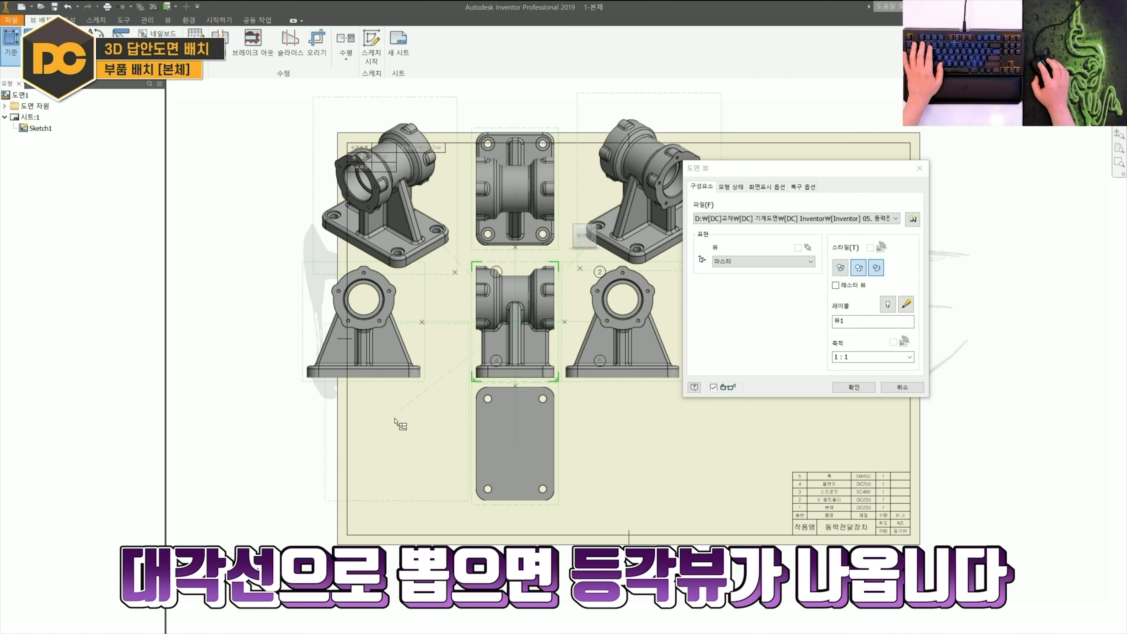
pyautogui.click(394, 448)
pyautogui.click(670, 490)
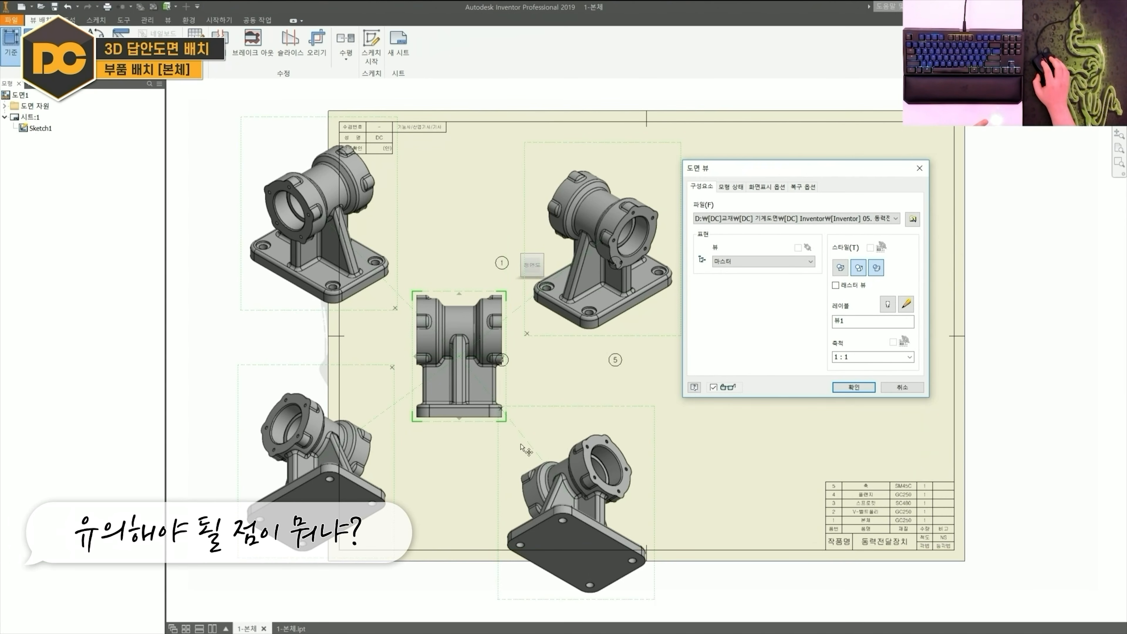
# - Enable tangent edges (접하는 모서리) alongside thread features (스레드 피쳐) and create the body views
pyautogui.click(767, 187)
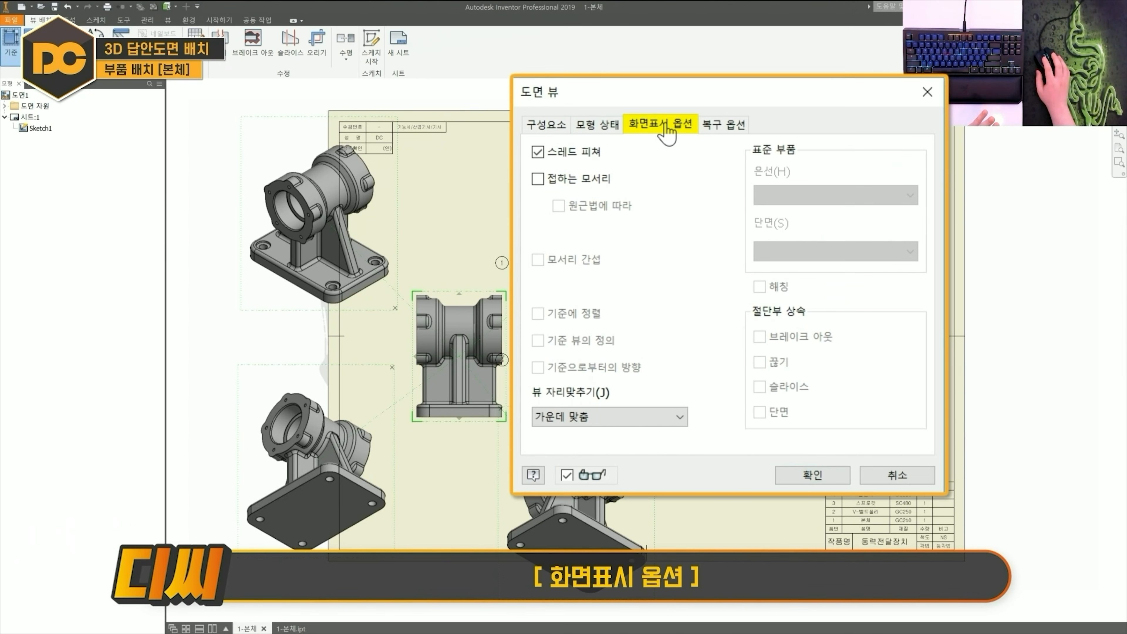
pyautogui.click(586, 182)
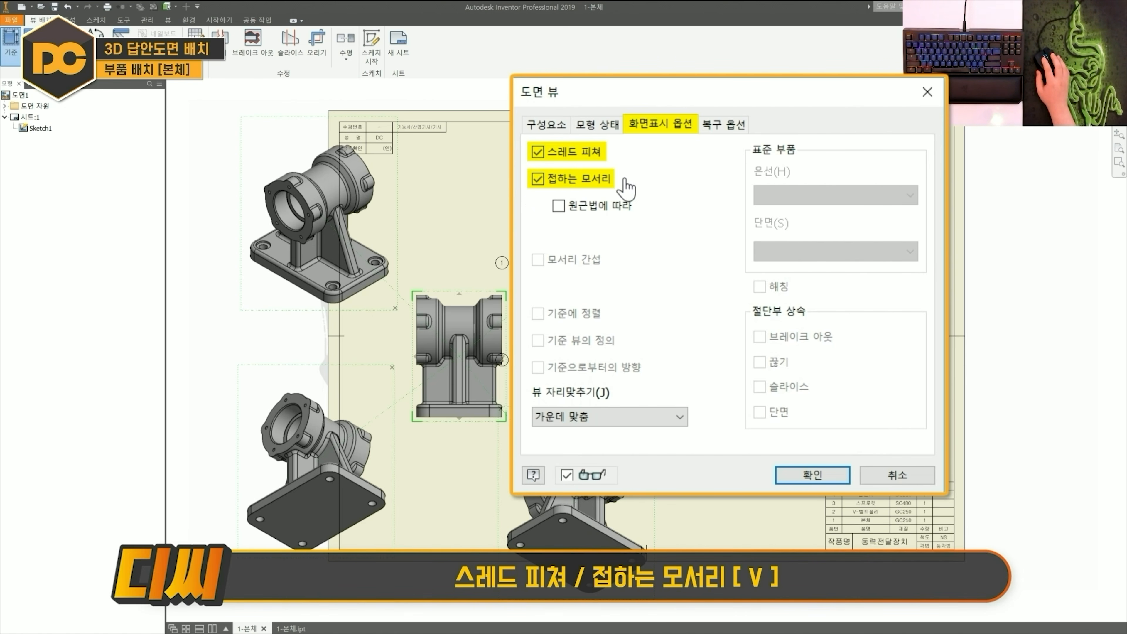
pyautogui.click(812, 475)
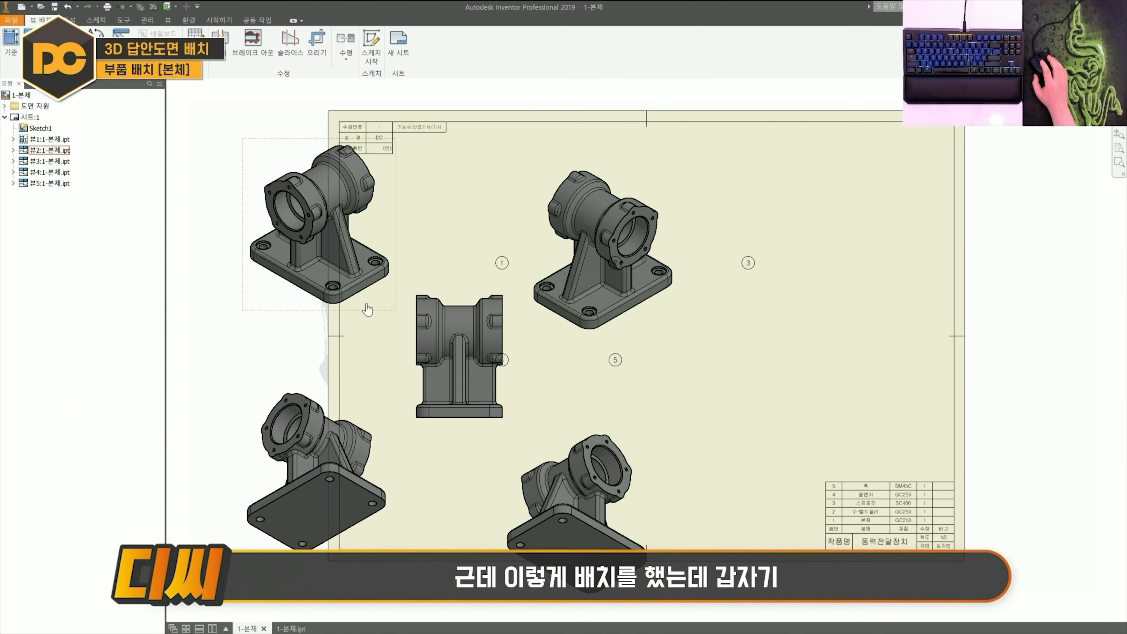
# - Open the 1-본체 part model from its base view on the sheet
pyautogui.scroll(6, 365, 305)
pyautogui.moveTo(388, 322)
pyautogui.mouseDown(button='middle')
pyautogui.moveTo(461, 396)
pyautogui.moveTo(453, 376)
pyautogui.mouseUp(button='middle')
pyautogui.scroll(-5, 461, 396)
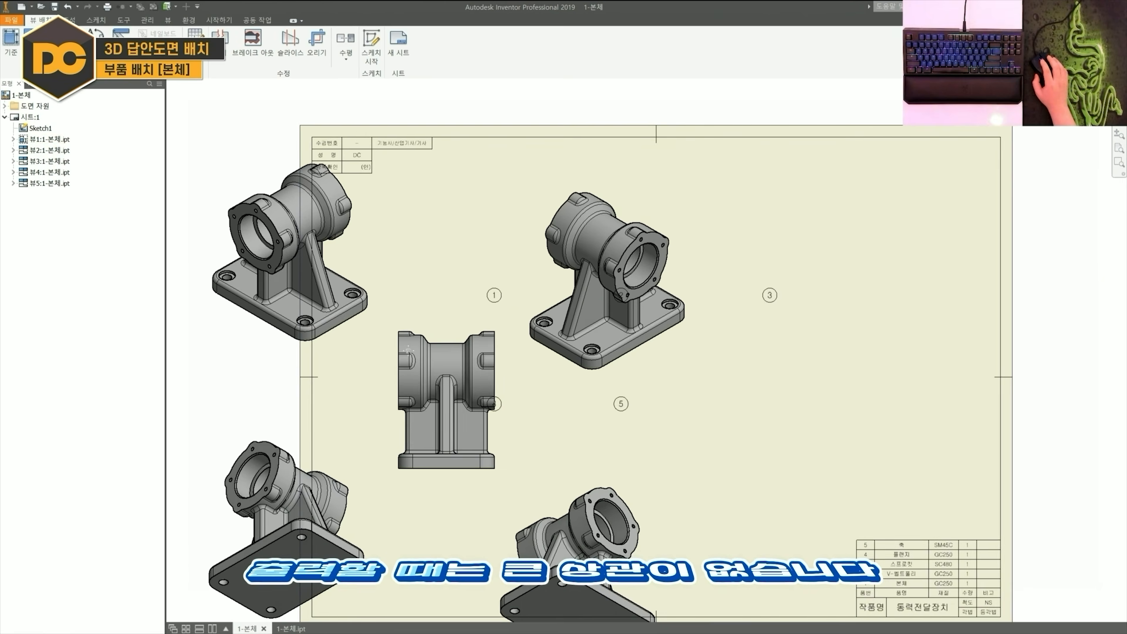
pyautogui.moveTo(409, 351); pyautogui.dragTo(407, 351, button='middle')
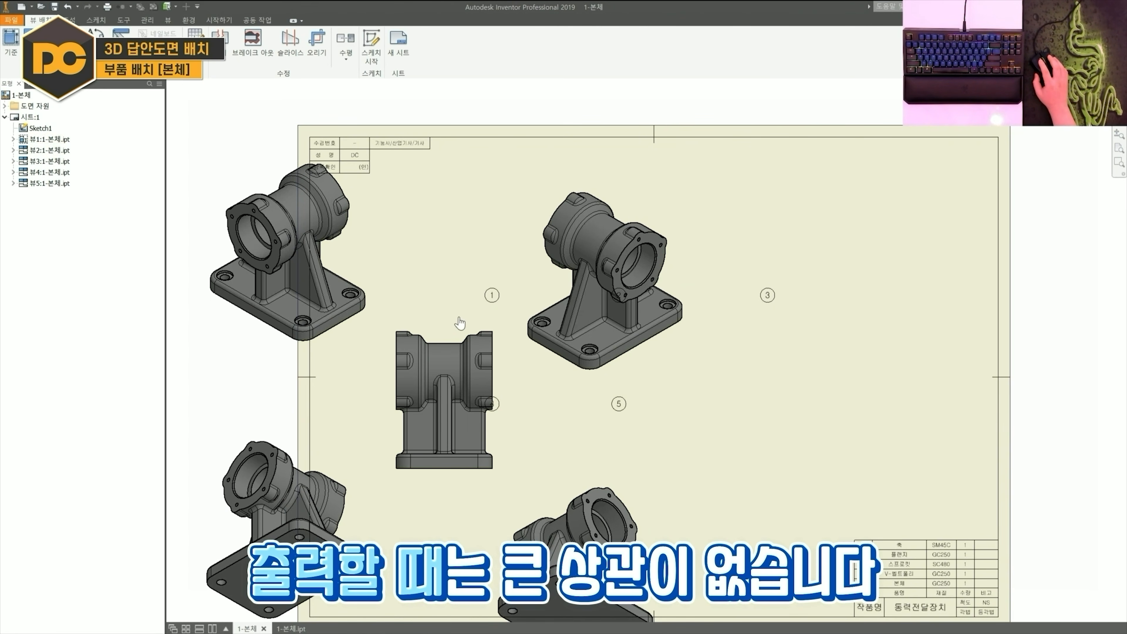
pyautogui.click(451, 336)
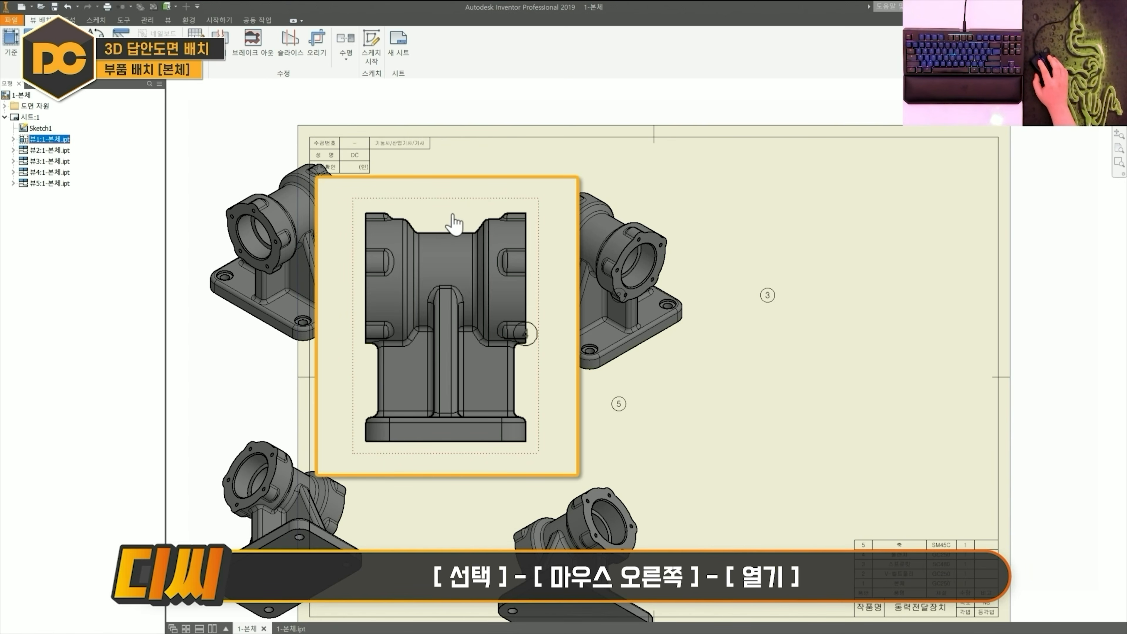
pyautogui.rightClick(455, 224)
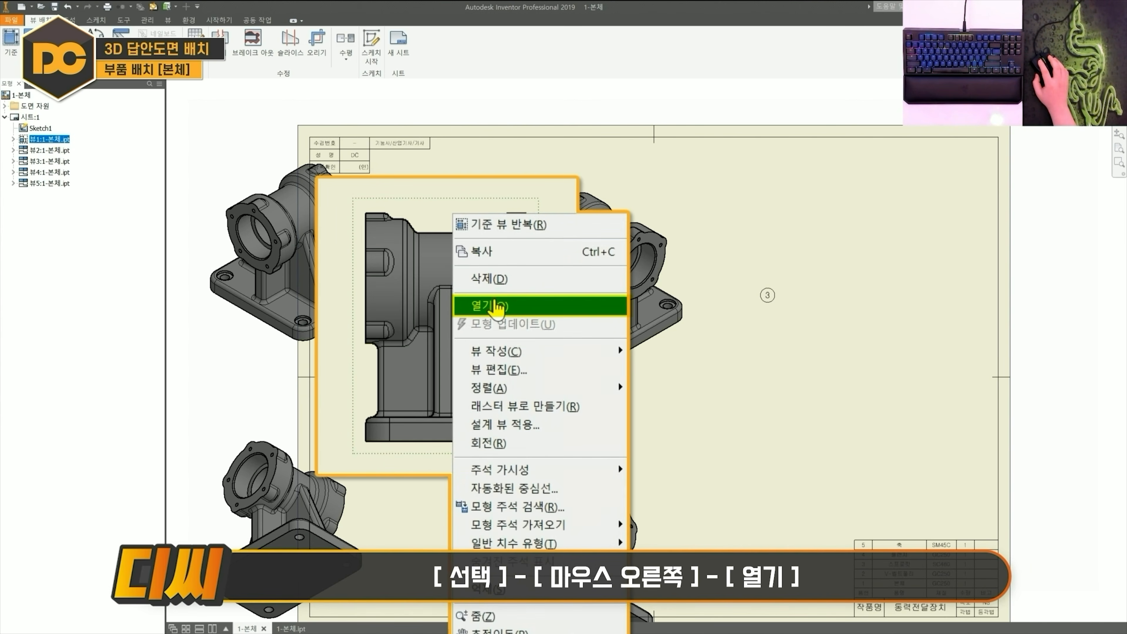
pyautogui.click(502, 315)
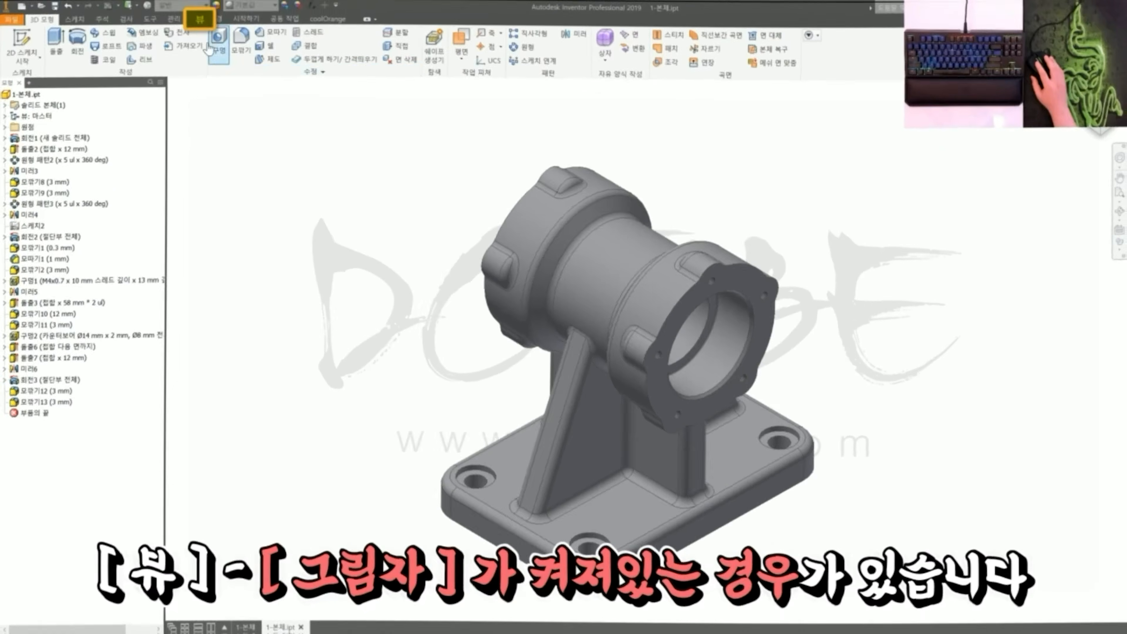
# - Switch the part's shadow display (그림자) on and back off
pyautogui.click(199, 19)
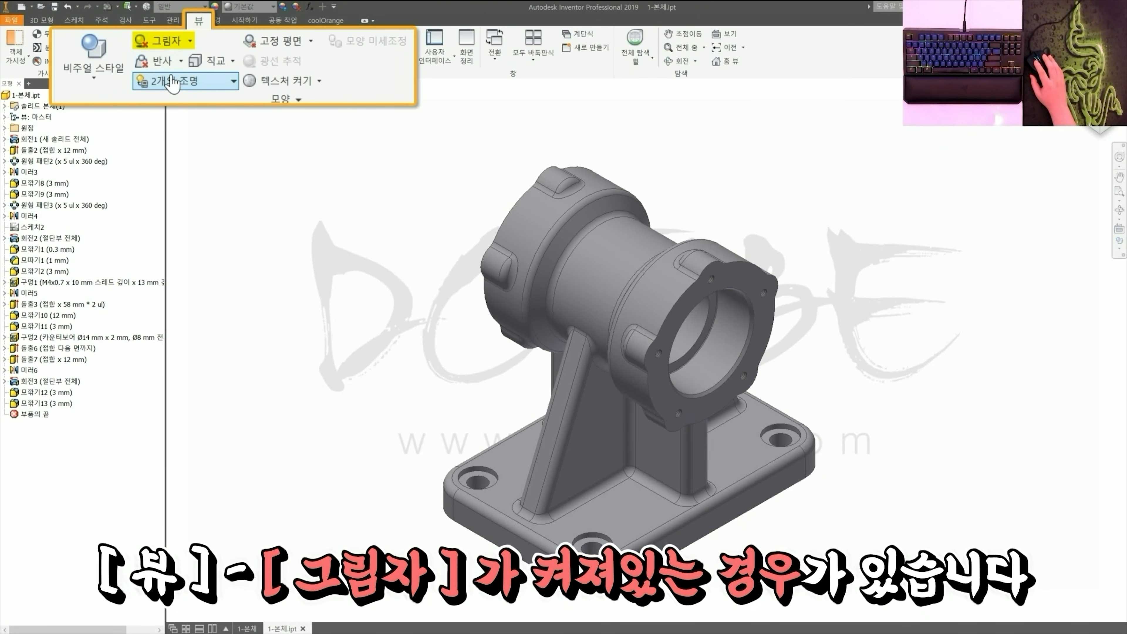
pyautogui.click(164, 46)
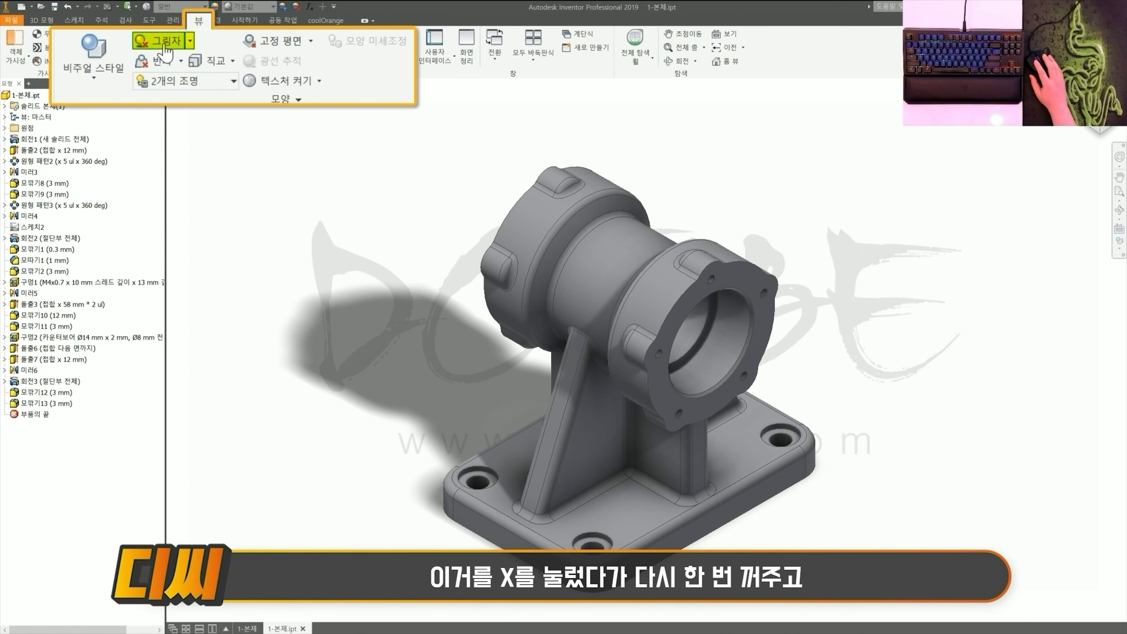
pyautogui.click(164, 46)
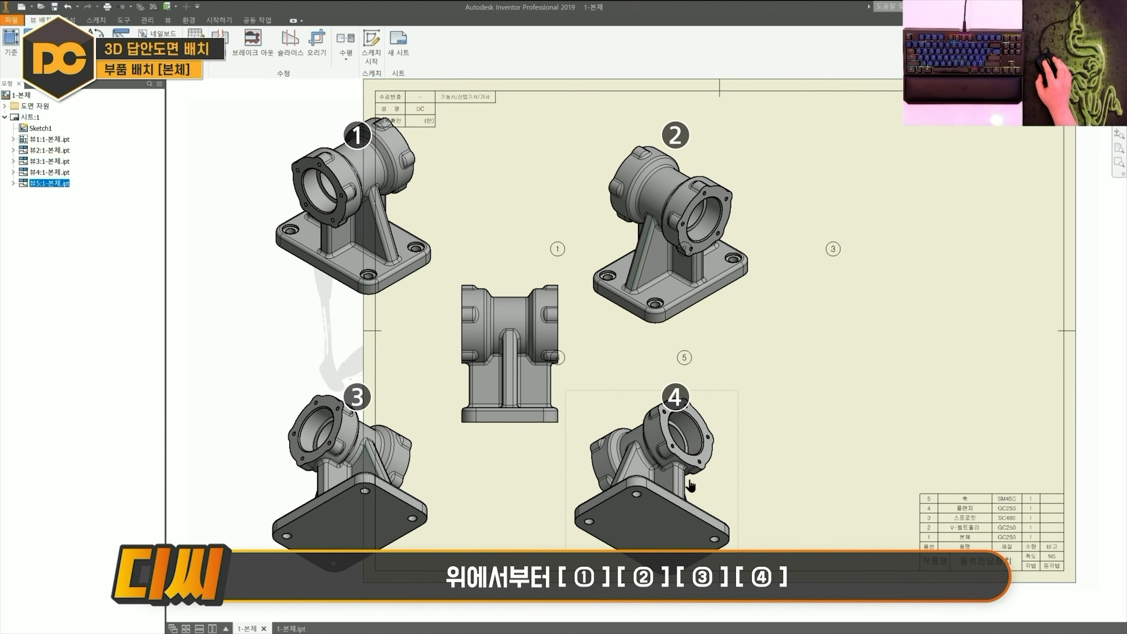
# - Try the upper-right isometric view beside the upper-left one and return it to the right
pyautogui.click(509, 284)
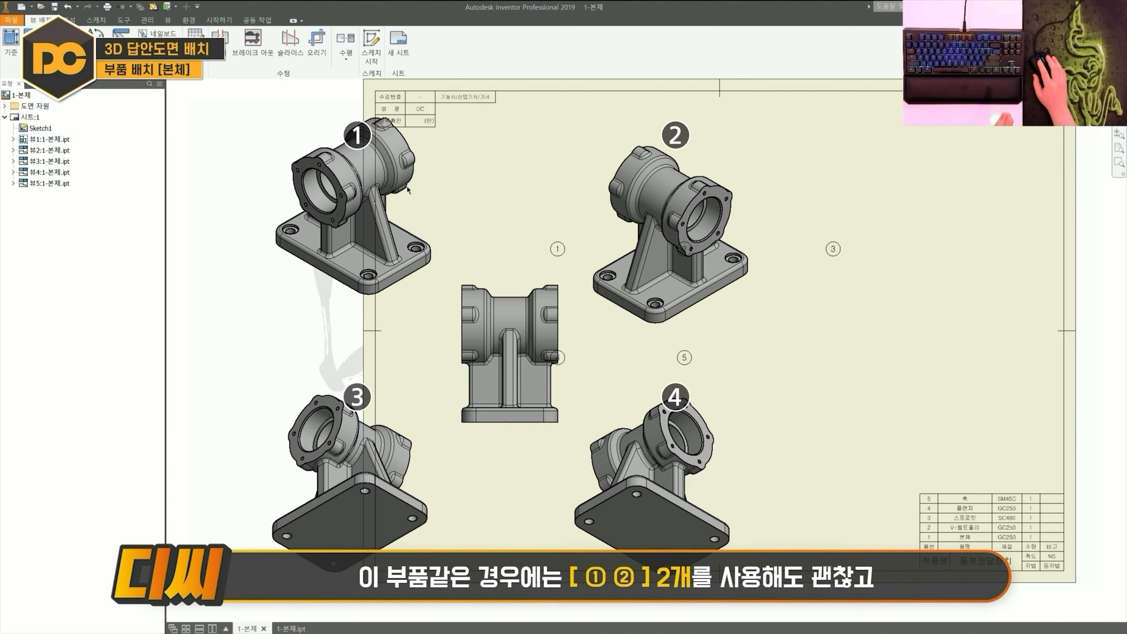
pyautogui.click(635, 172)
pyautogui.moveTo(687, 149); pyautogui.dragTo(555, 116)
pyautogui.hotkey('ctrl', 'z')
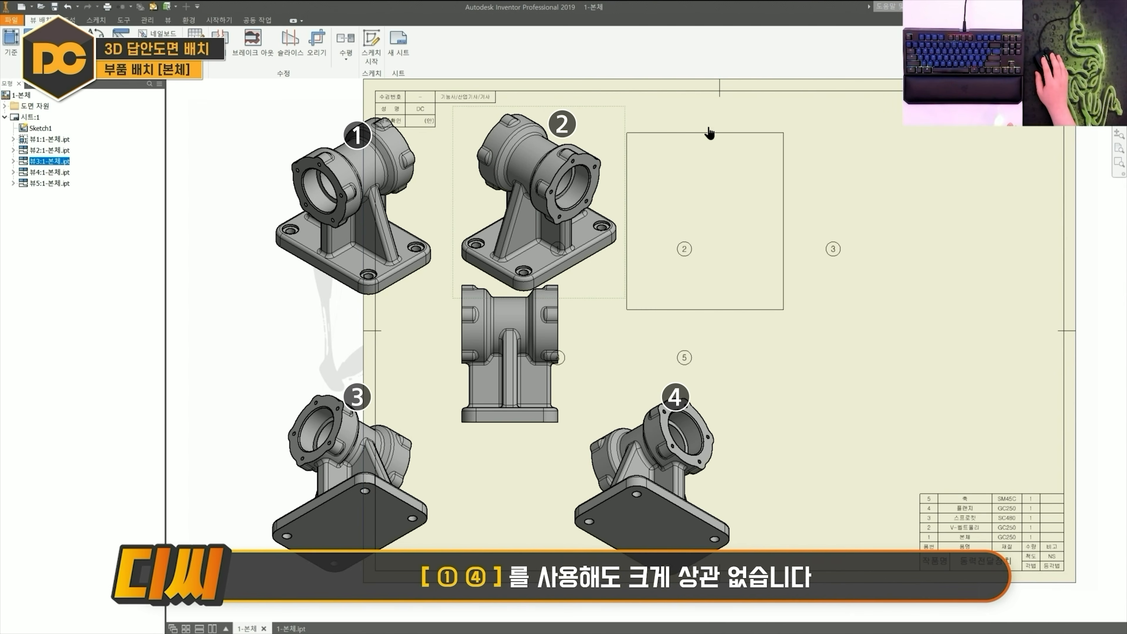
# - Try the lower-right isometric view beside the upper-left one and return it below the upper-right view
pyautogui.click(716, 402)
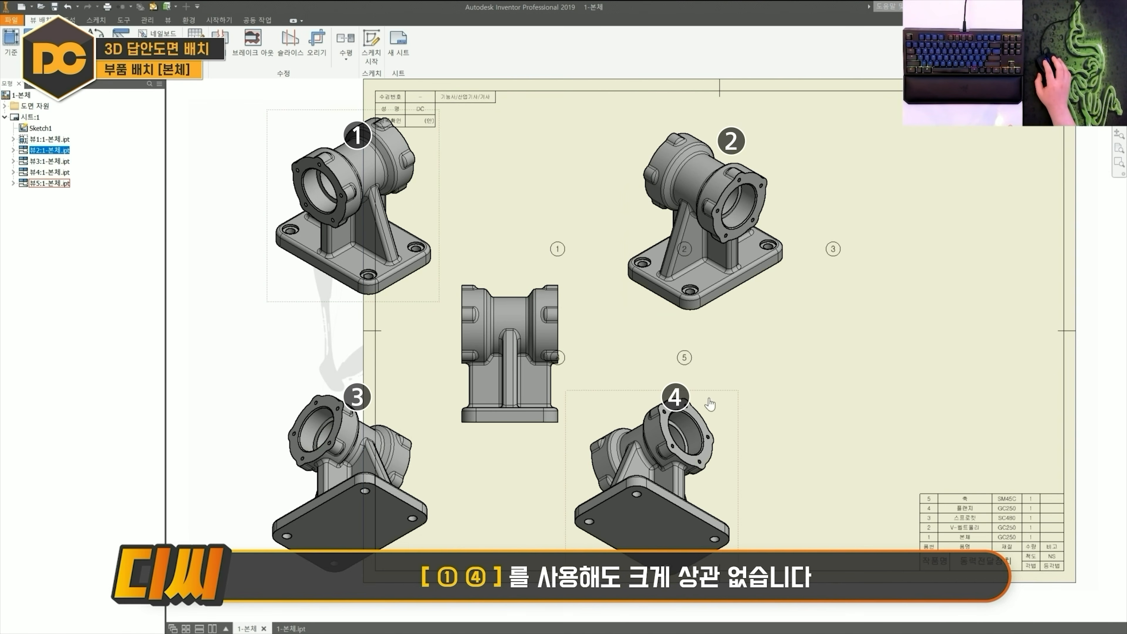
pyautogui.moveTo(715, 394); pyautogui.dragTo(592, 119)
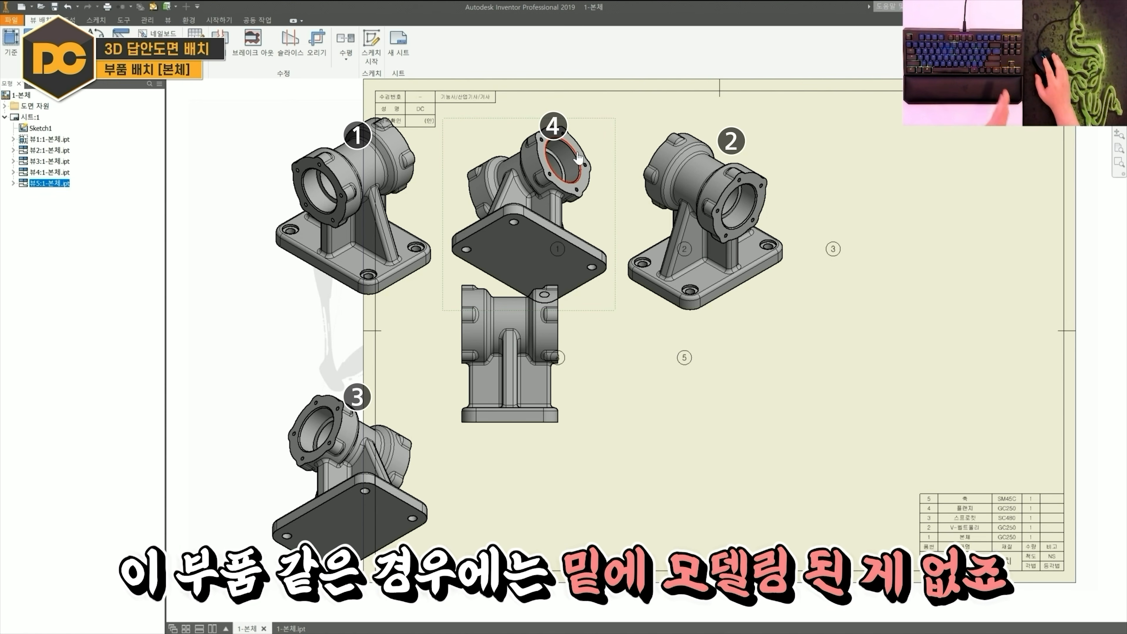
pyautogui.moveTo(577, 125); pyautogui.dragTo(749, 394)
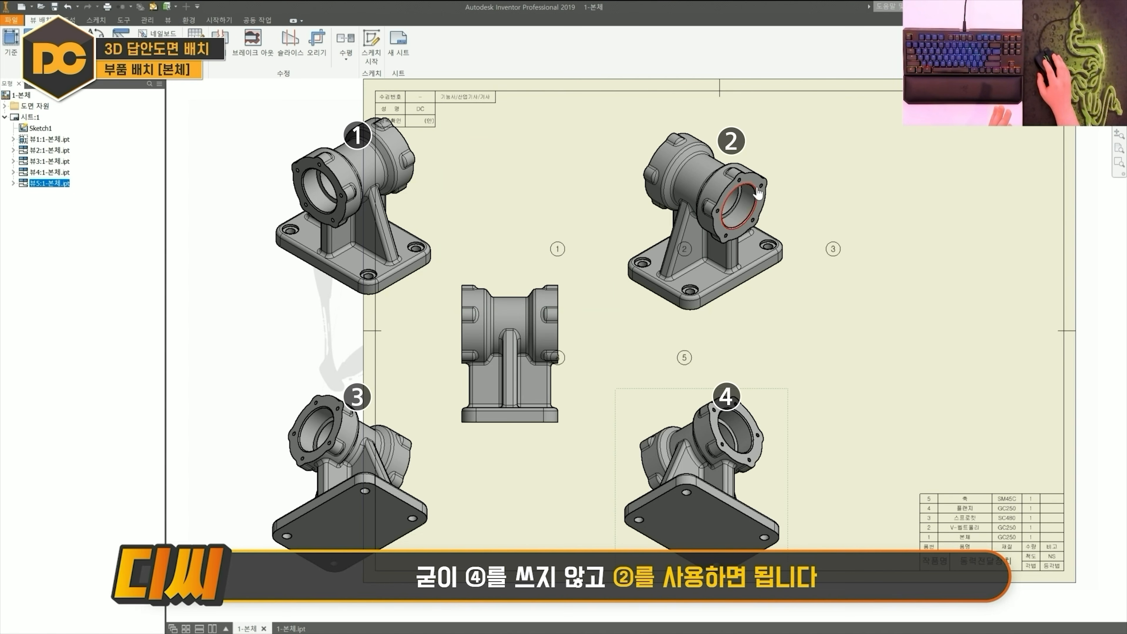
# - Try both right-hand isometric views in turn beside the upper-left one, returning each to its place
pyautogui.moveTo(767, 136); pyautogui.dragTo(570, 118)
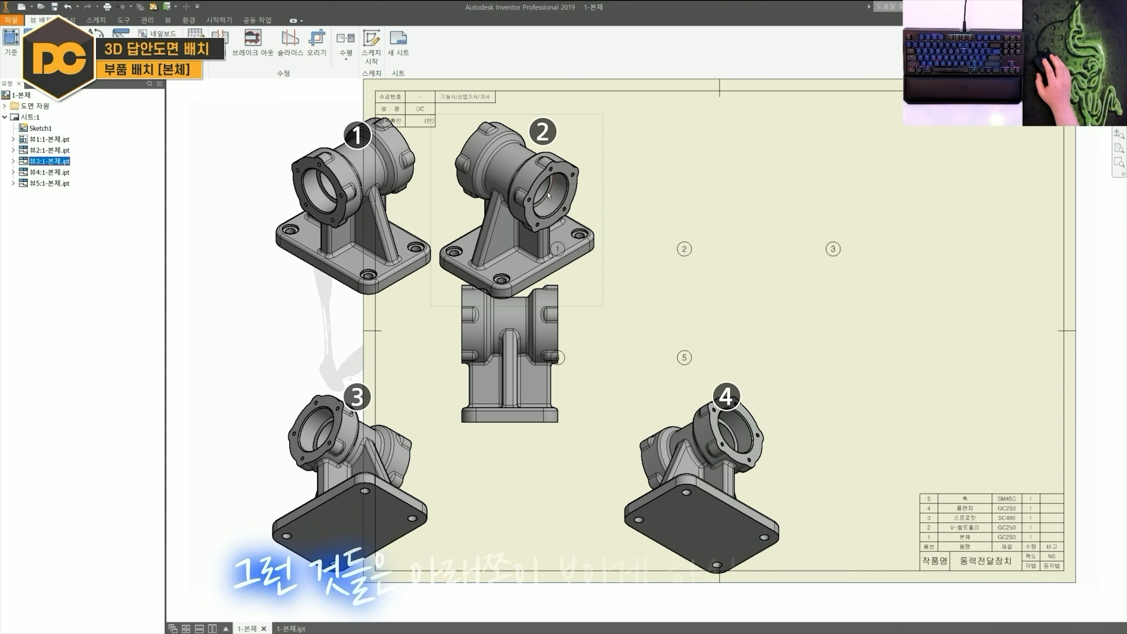
pyautogui.moveTo(539, 131); pyautogui.dragTo(754, 122)
pyautogui.moveTo(762, 397); pyautogui.dragTo(583, 133)
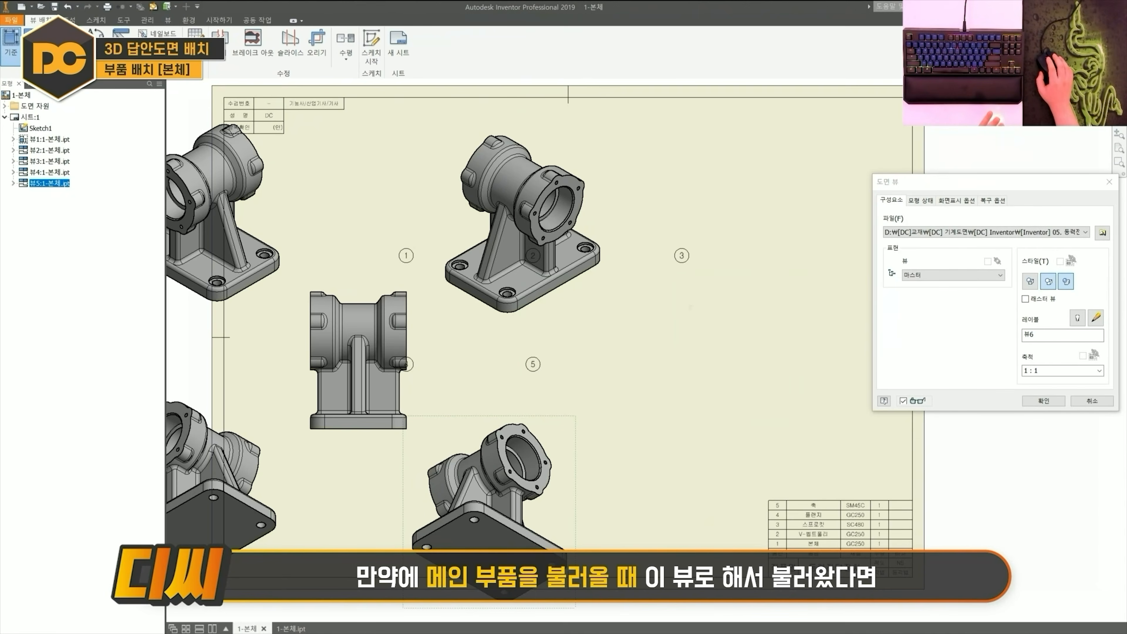
# - Rotate the second base view of the body to show the side with the round bore
pyautogui.scroll(-2, 642, 319)
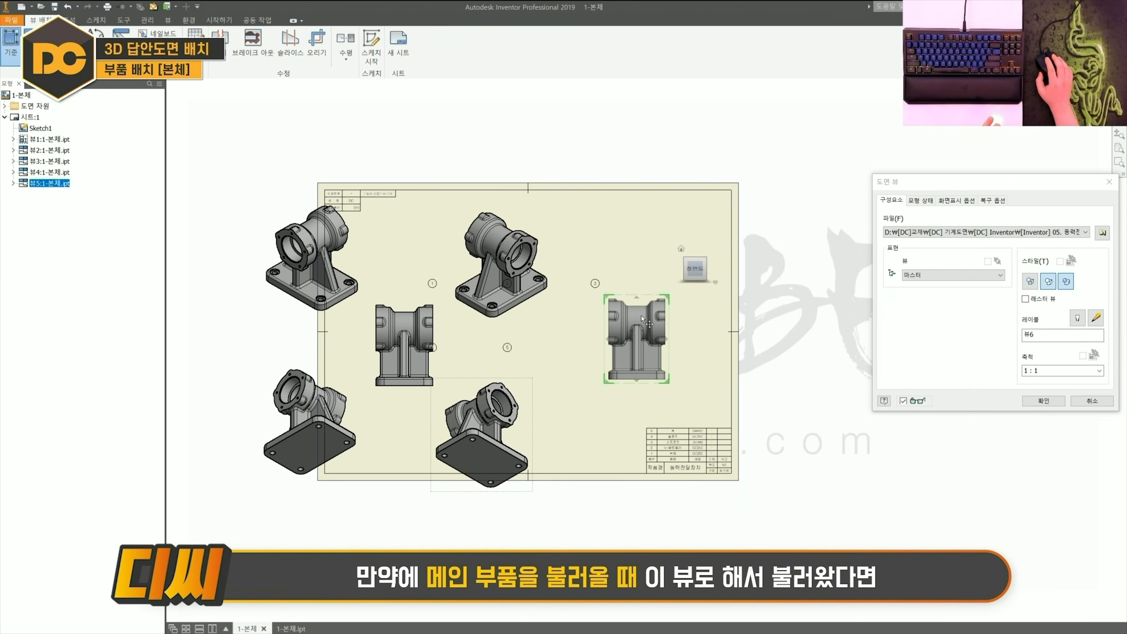
pyautogui.scroll(2, 753, 296)
pyautogui.click(758, 266)
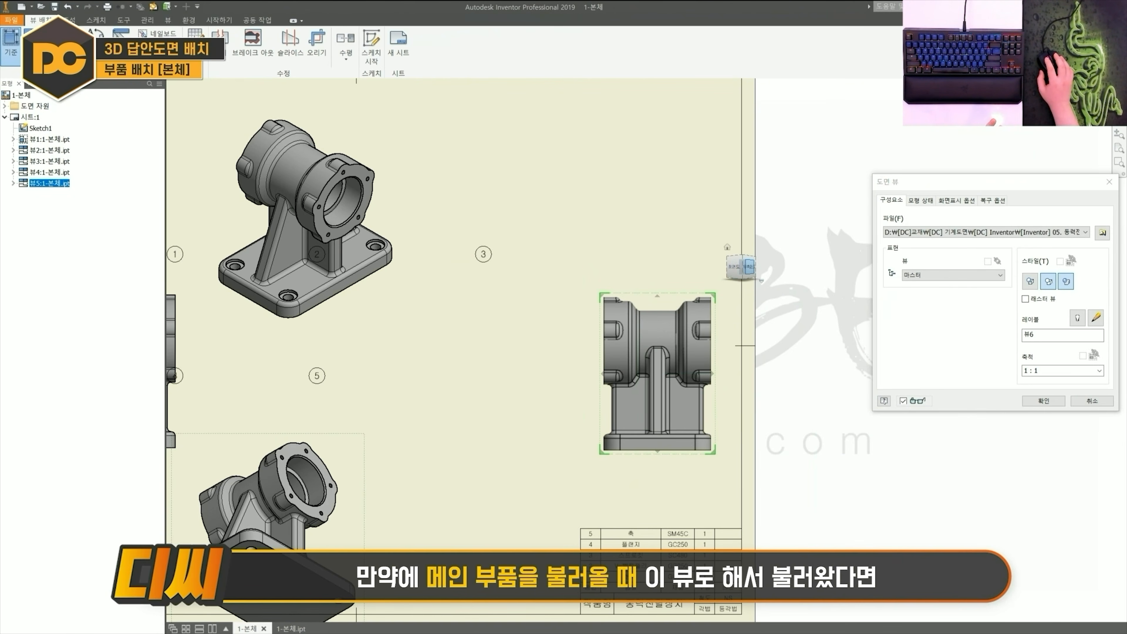
# - Project four isometric views diagonally from the side-oriented base view and create them
pyautogui.click(532, 183)
pyautogui.click(797, 189)
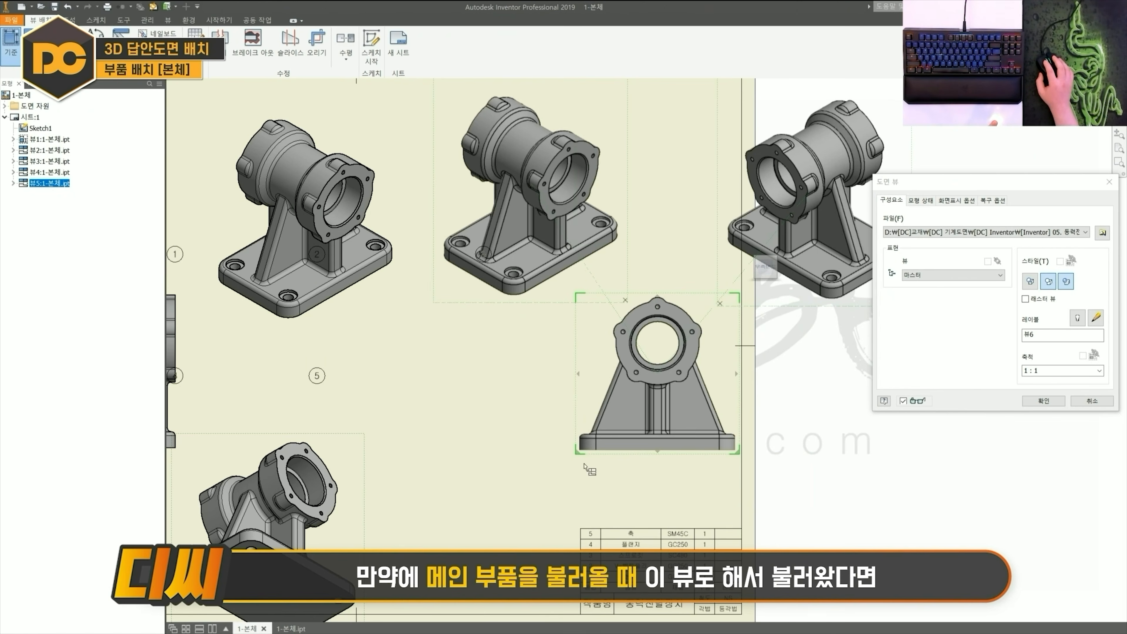
pyautogui.click(503, 508)
pyautogui.click(864, 510)
pyautogui.click(1043, 400)
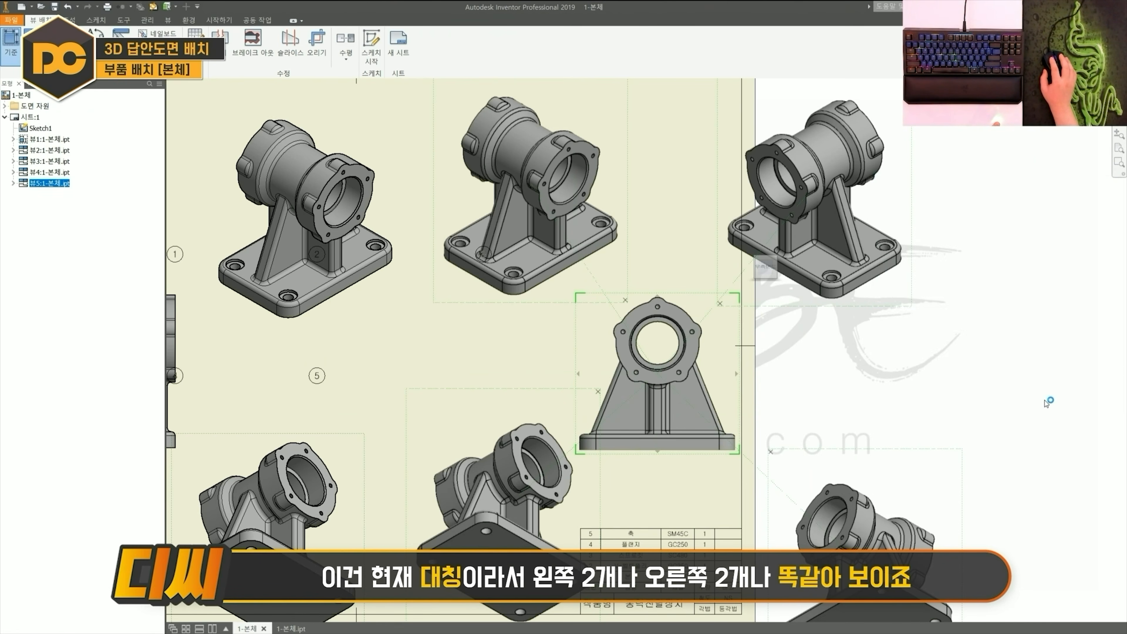
# - Compare the isometric views projected from the front and side base views of 1-본체 and 1-본체 새거
pyautogui.scroll(-3, 836, 353)
pyautogui.moveTo(837, 353); pyautogui.dragTo(939, 353, button='middle')
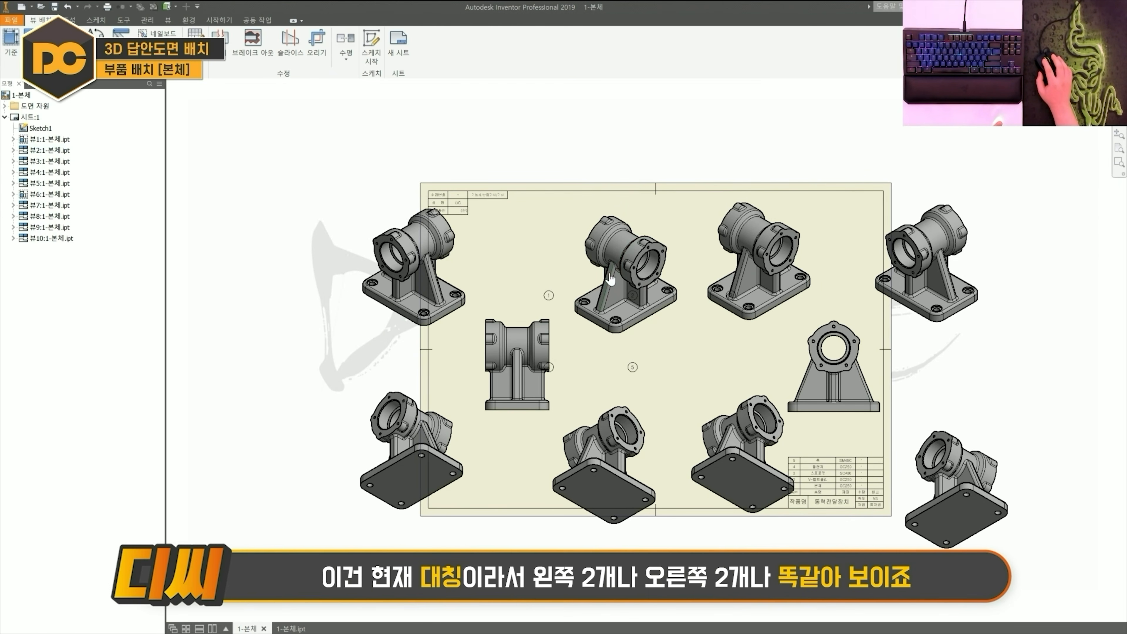
pyautogui.scroll(5, 910, 288)
pyautogui.scroll(-4, 910, 288)
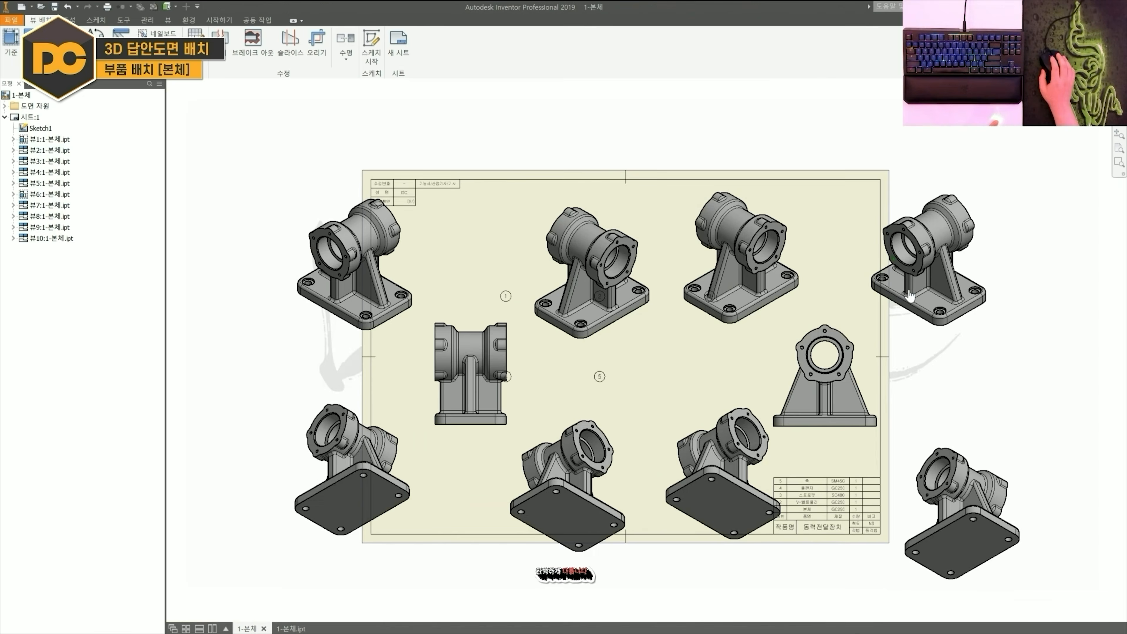
pyautogui.scroll(1, 525, 357)
pyautogui.click(527, 324)
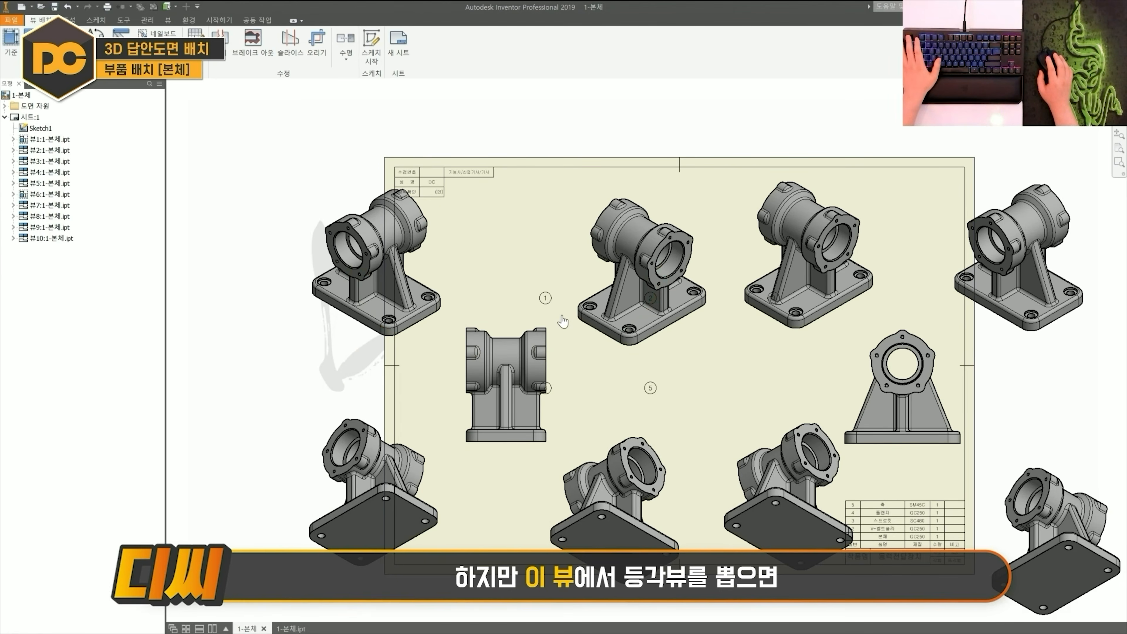
pyautogui.moveTo(979, 374); pyautogui.dragTo(614, 374, button='middle')
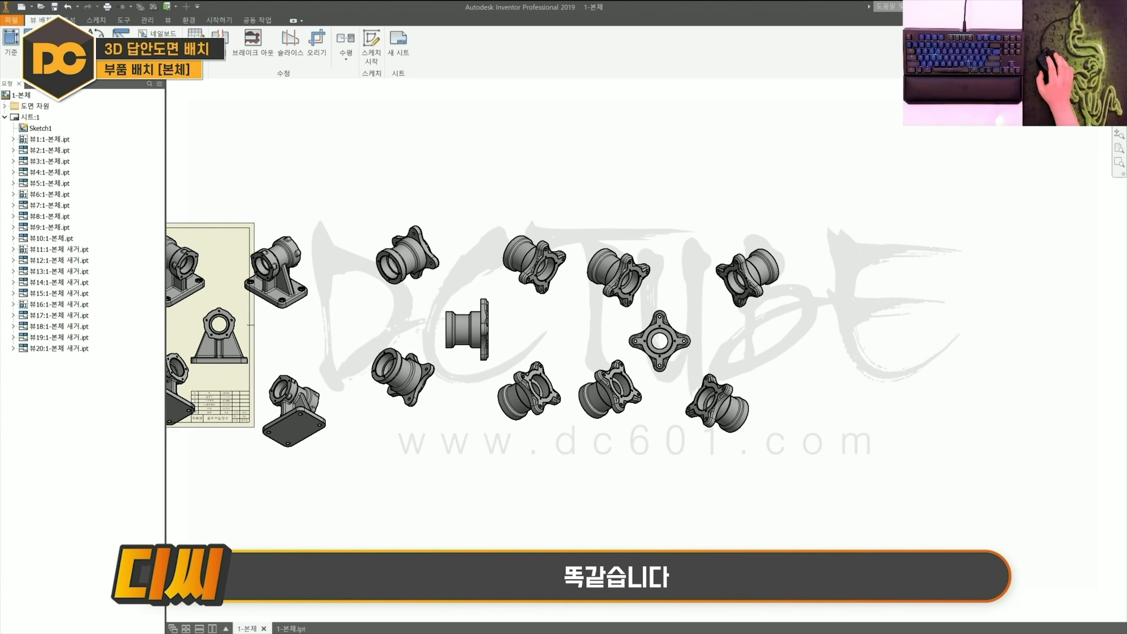
pyautogui.moveTo(299, 353); pyautogui.dragTo(574, 353, button='middle')
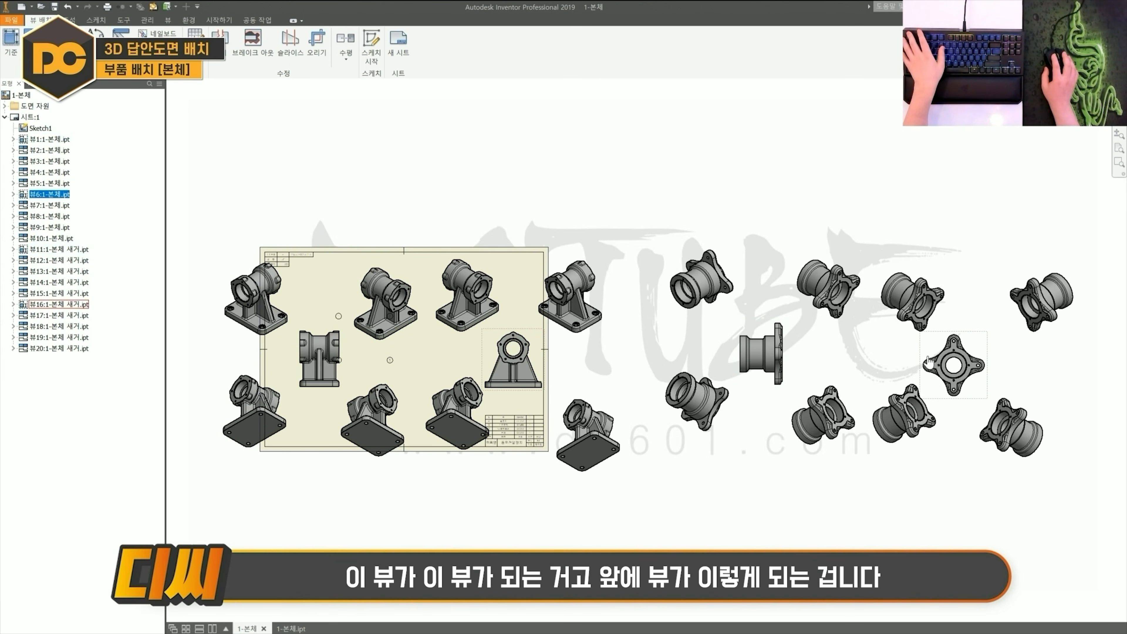
# - Compare the isometric views of 1-본체 새거, checking whether the two upper views from the front-facing base view show the rear side
pyautogui.scroll(3, 679, 353)
pyautogui.moveTo(516, 367)
pyautogui.mouseDown(button='middle')
pyautogui.moveTo(780, 380)
pyautogui.moveTo(399, 375)
pyautogui.mouseUp(button='middle')
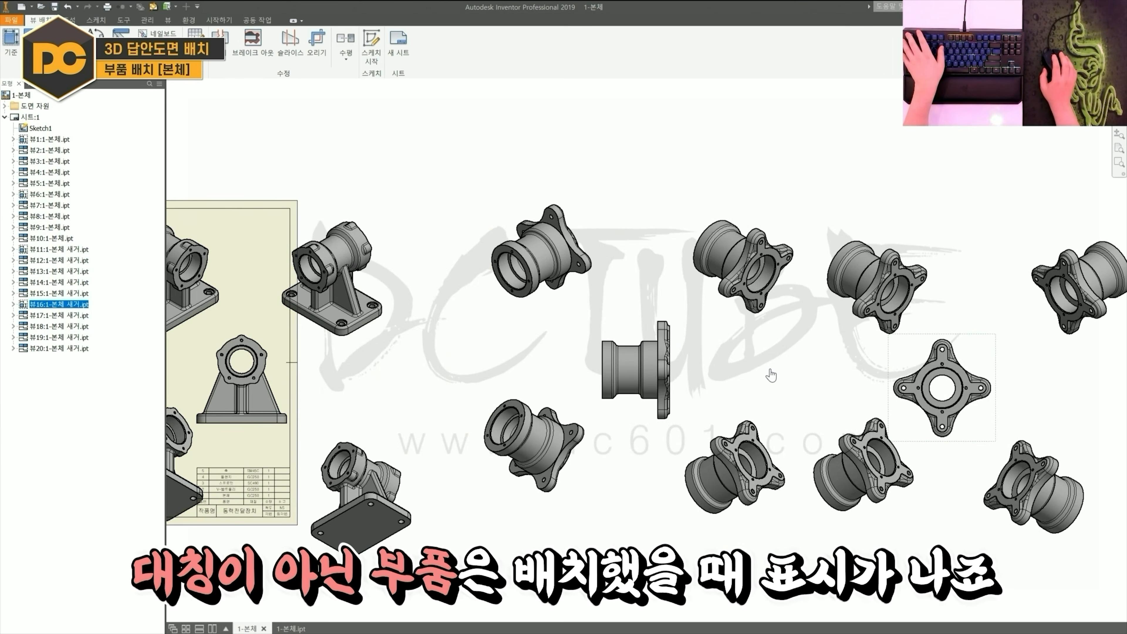
pyautogui.moveTo(785, 375); pyautogui.dragTo(636, 374, button='middle')
pyautogui.scroll(6, 647, 386)
pyautogui.scroll(-5, 647, 386)
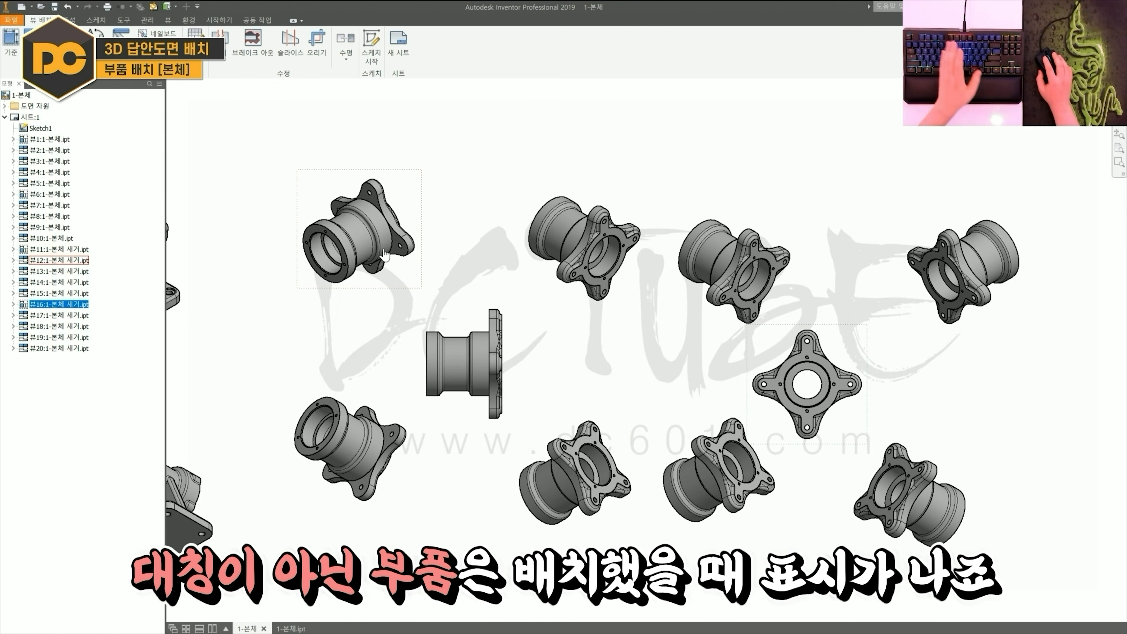
pyautogui.click(754, 279)
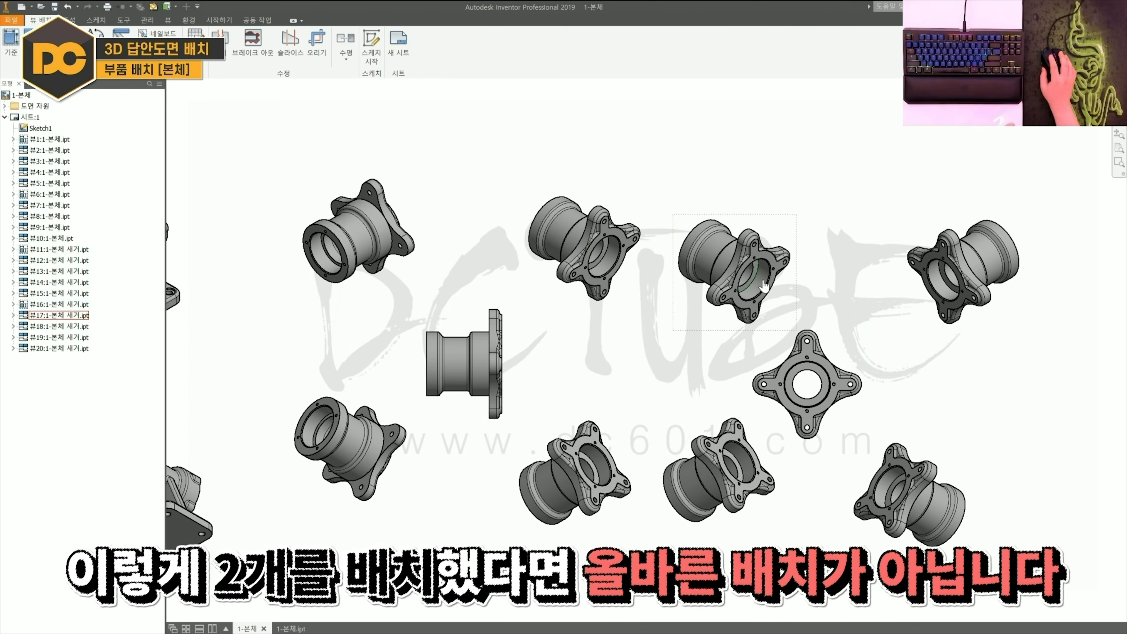
pyautogui.scroll(3, 963, 293)
pyautogui.scroll(-3, 953, 284)
pyautogui.moveTo(953, 190); pyautogui.dragTo(664, 302)
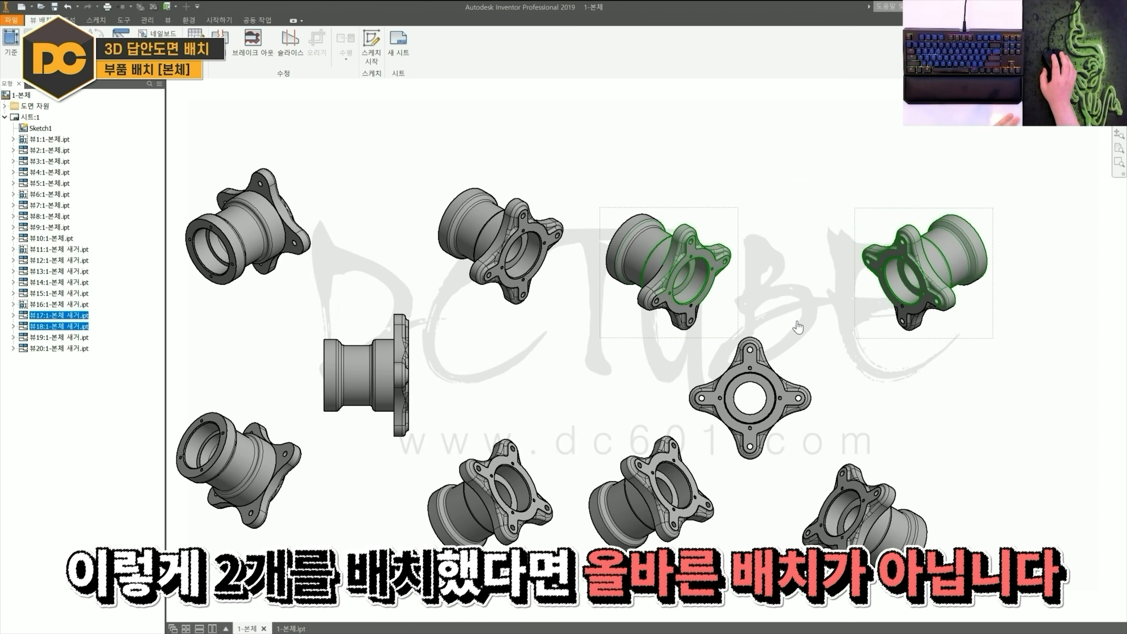
pyautogui.click(782, 323)
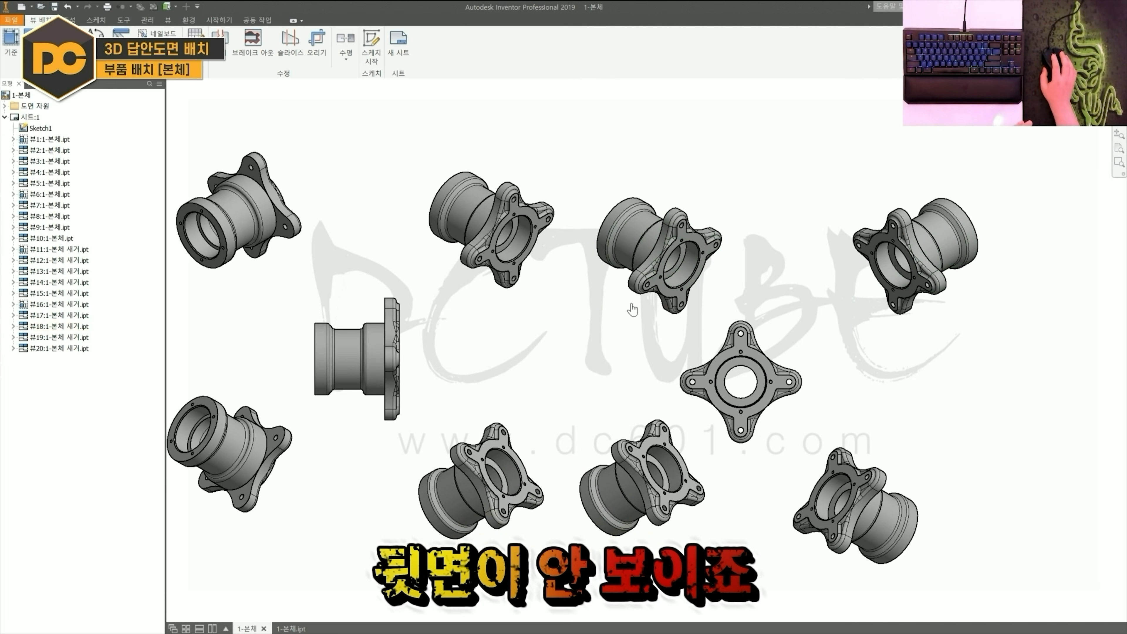
# - Examine the isometric views projected from the side-oriented base view of 1-본체 새거 against the front-facing base view
pyautogui.moveTo(724, 306); pyautogui.dragTo(924, 309, button='middle')
pyautogui.scroll(5, 429, 225)
pyautogui.moveTo(426, 221); pyautogui.dragTo(604, 294, button='middle')
pyautogui.scroll(-2, 549, 319)
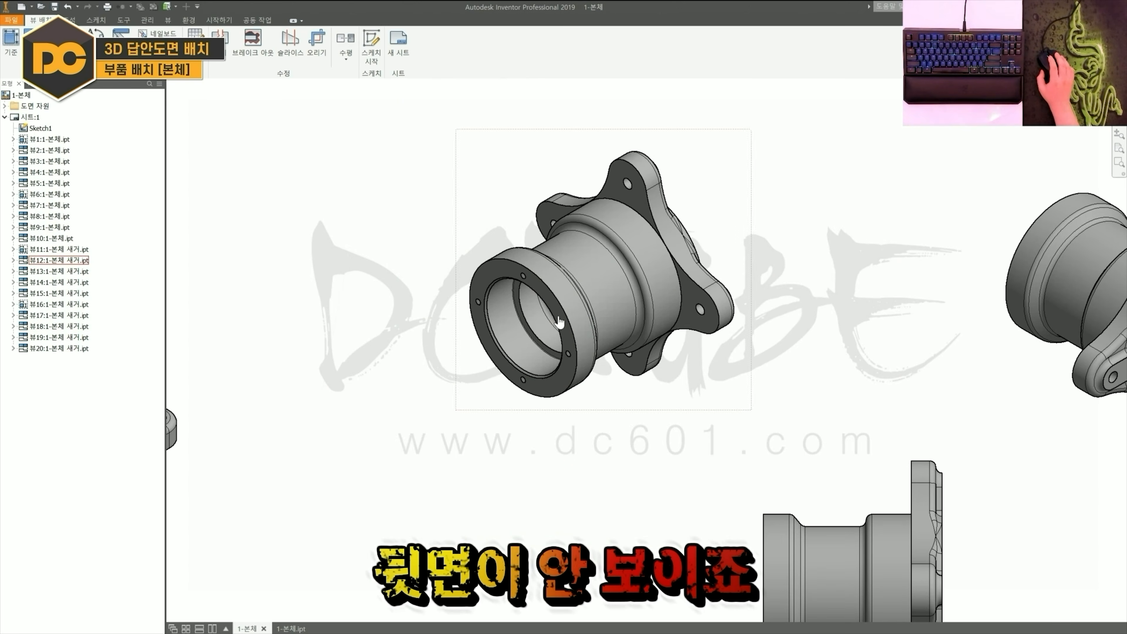
pyautogui.scroll(-5, 551, 320)
pyautogui.scroll(5, 913, 401)
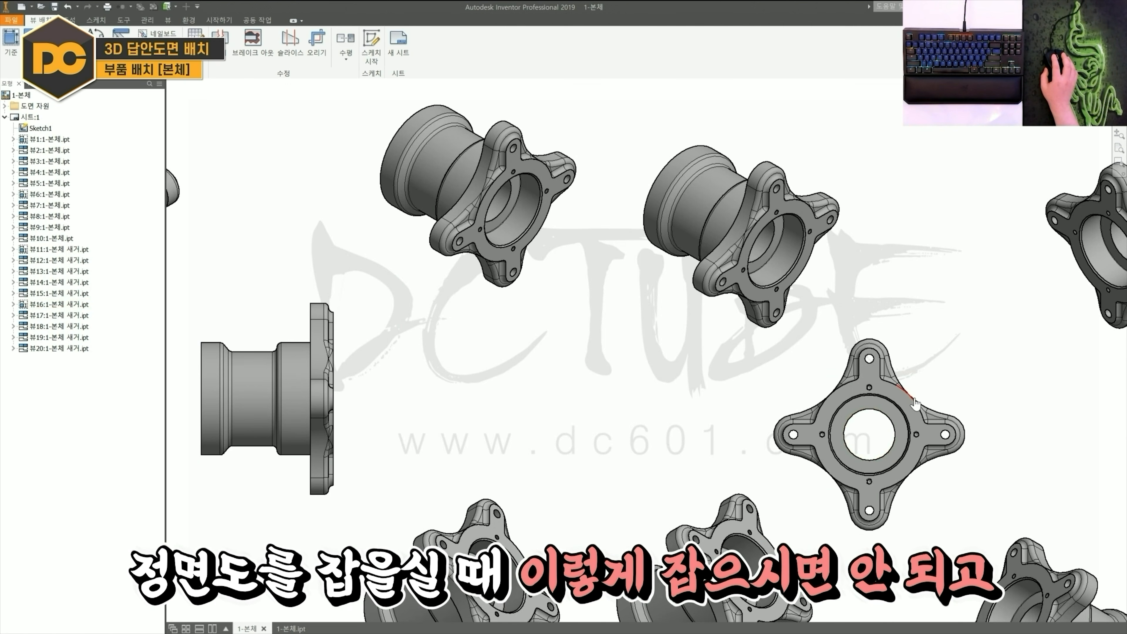
pyautogui.scroll(-4, 958, 375)
pyautogui.scroll(2, 931, 392)
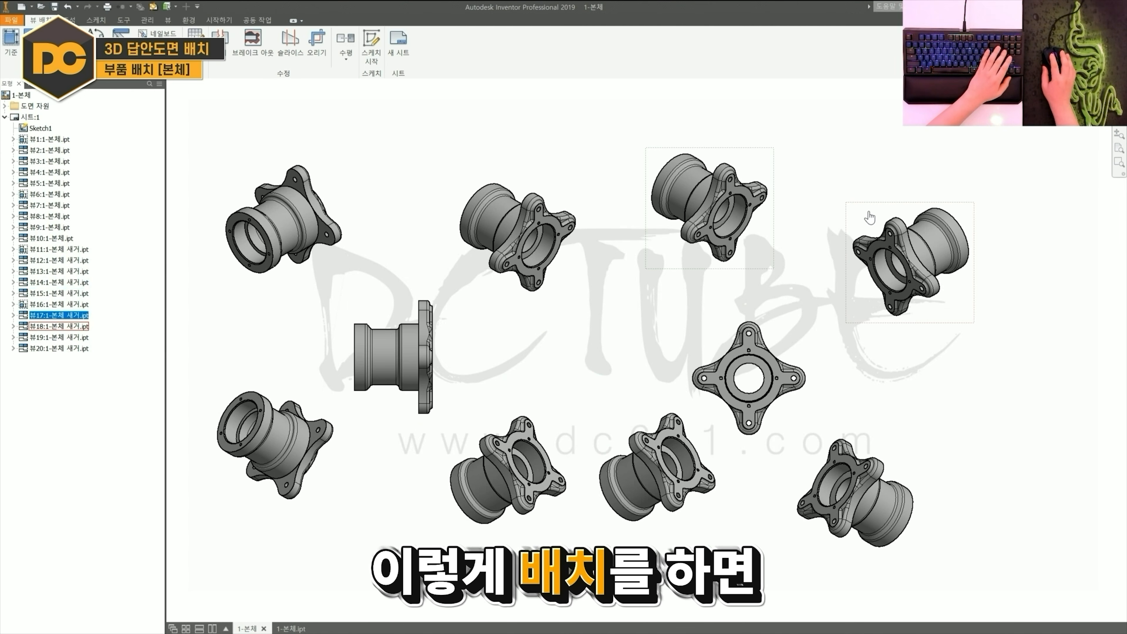
# - Try different pairs of the 1-본체 새거 isometric views side by side, including diagonally opposite ones
pyautogui.moveTo(867, 214); pyautogui.dragTo(814, 166)
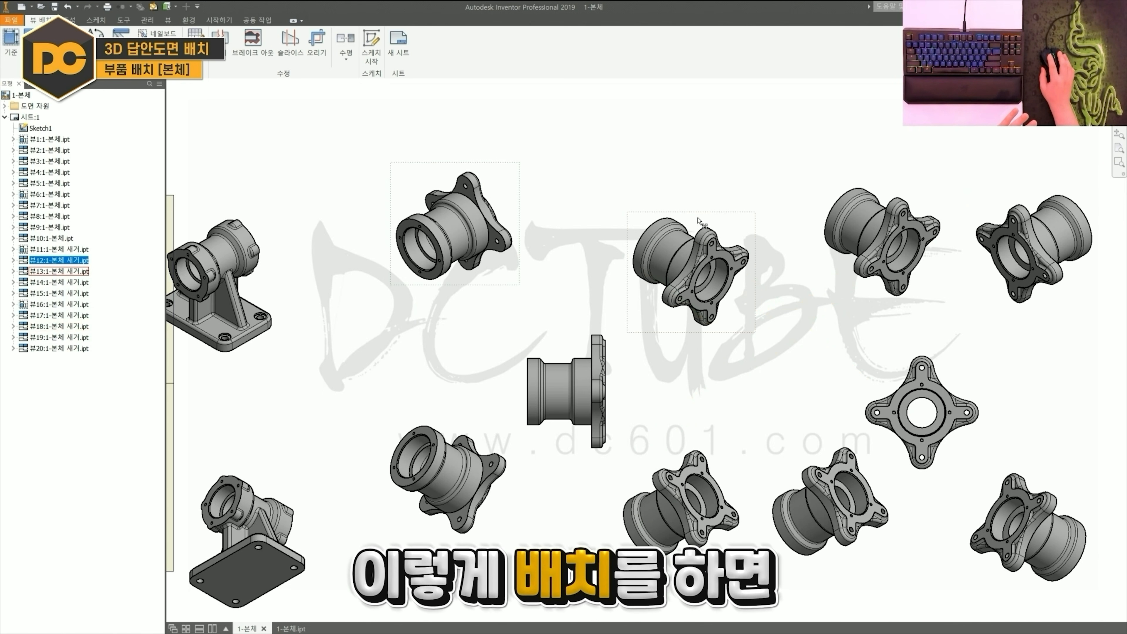
pyautogui.moveTo(694, 220); pyautogui.dragTo(829, 284)
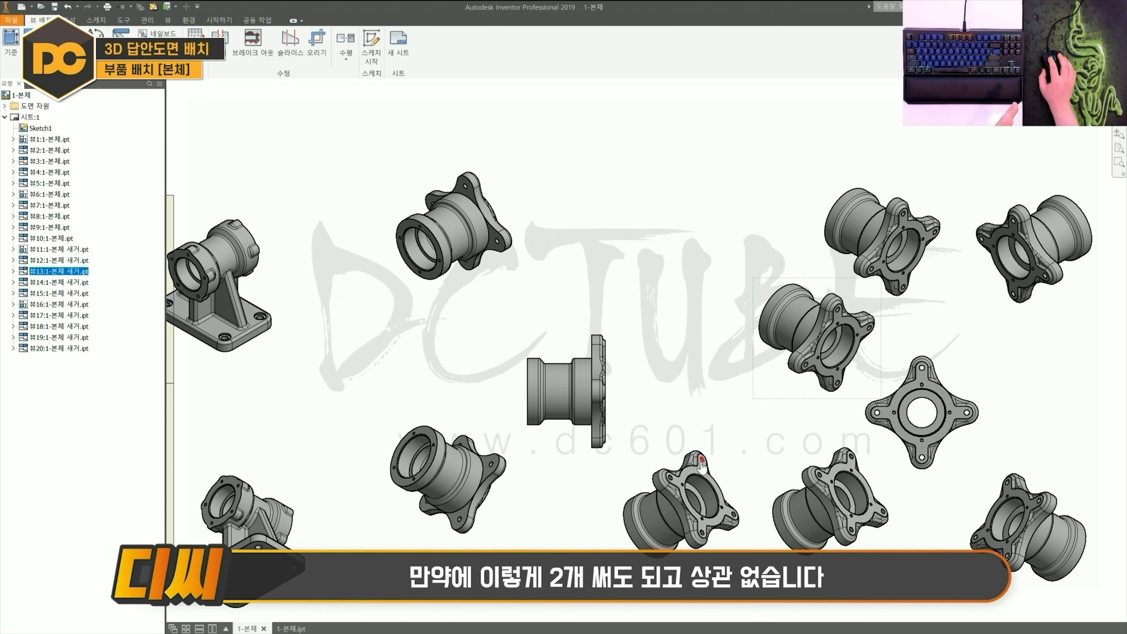
pyautogui.moveTo(713, 447); pyautogui.dragTo(644, 182)
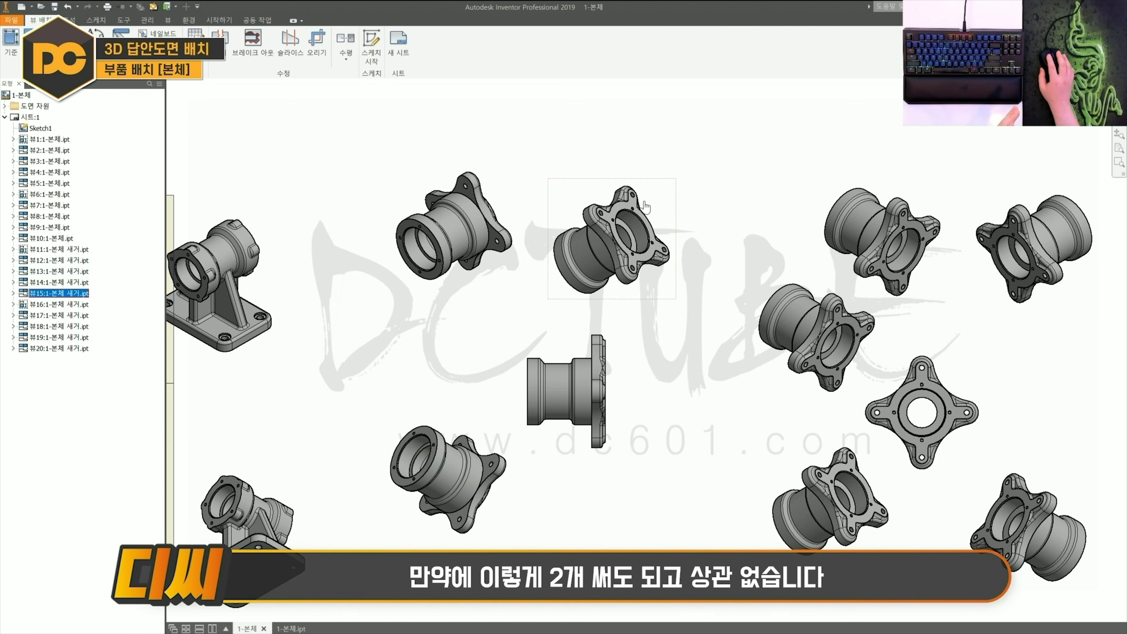
pyautogui.moveTo(652, 180); pyautogui.dragTo(700, 454)
pyautogui.moveTo(463, 418); pyautogui.dragTo(489, 364)
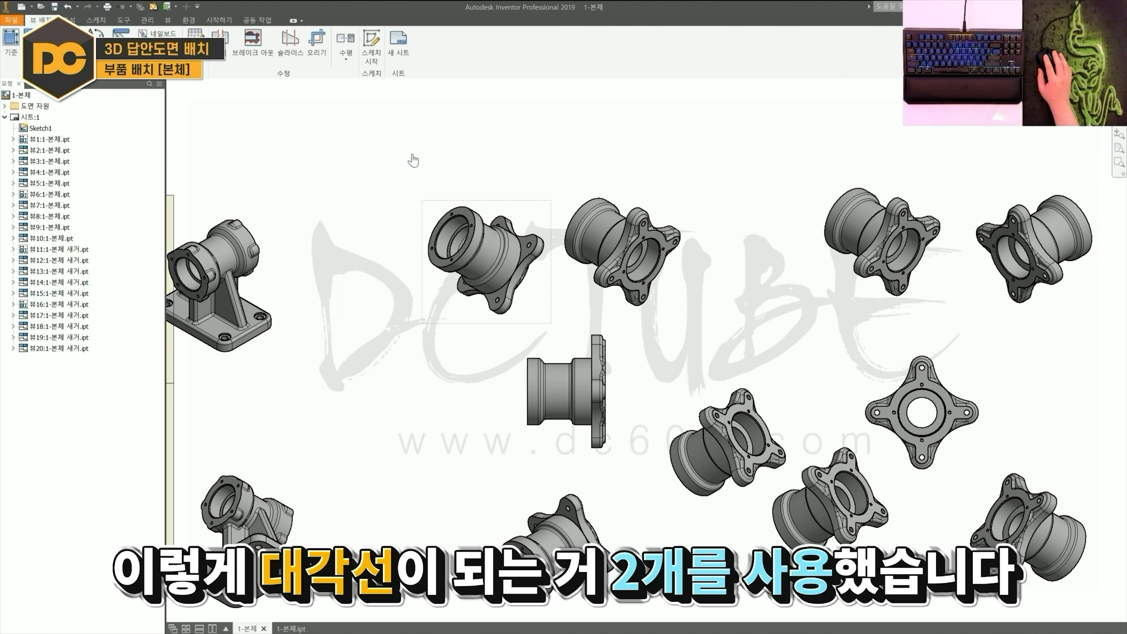
pyautogui.moveTo(377, 143); pyautogui.dragTo(673, 283)
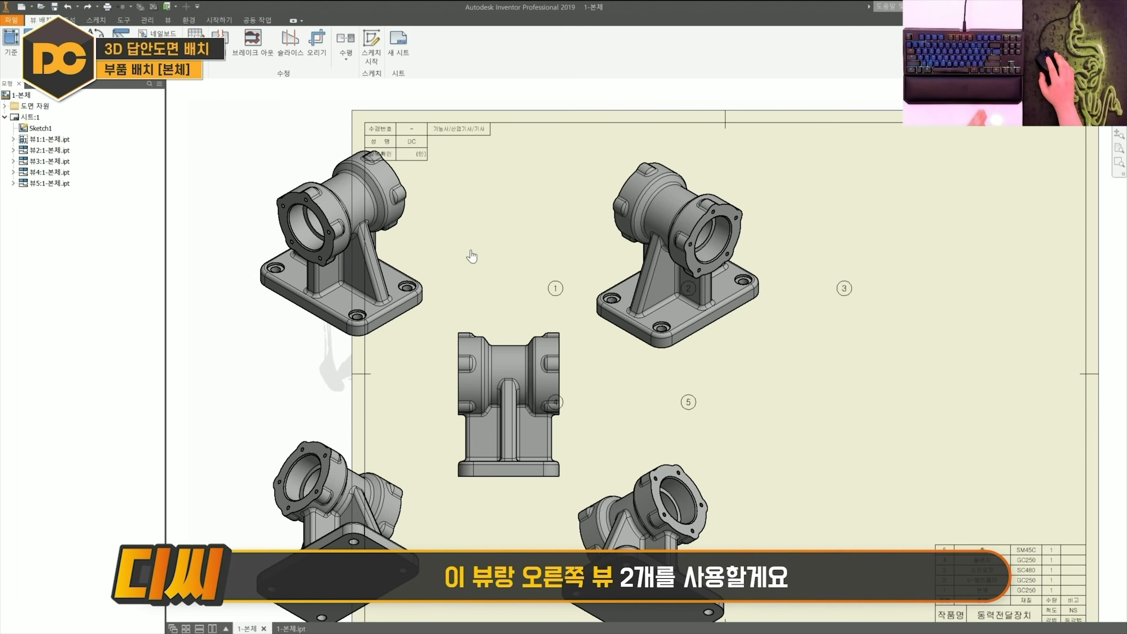
# - Move the body's two upper isometric views closer together and delete the two lower isometric views
pyautogui.moveTo(429, 232); pyautogui.dragTo(488, 207)
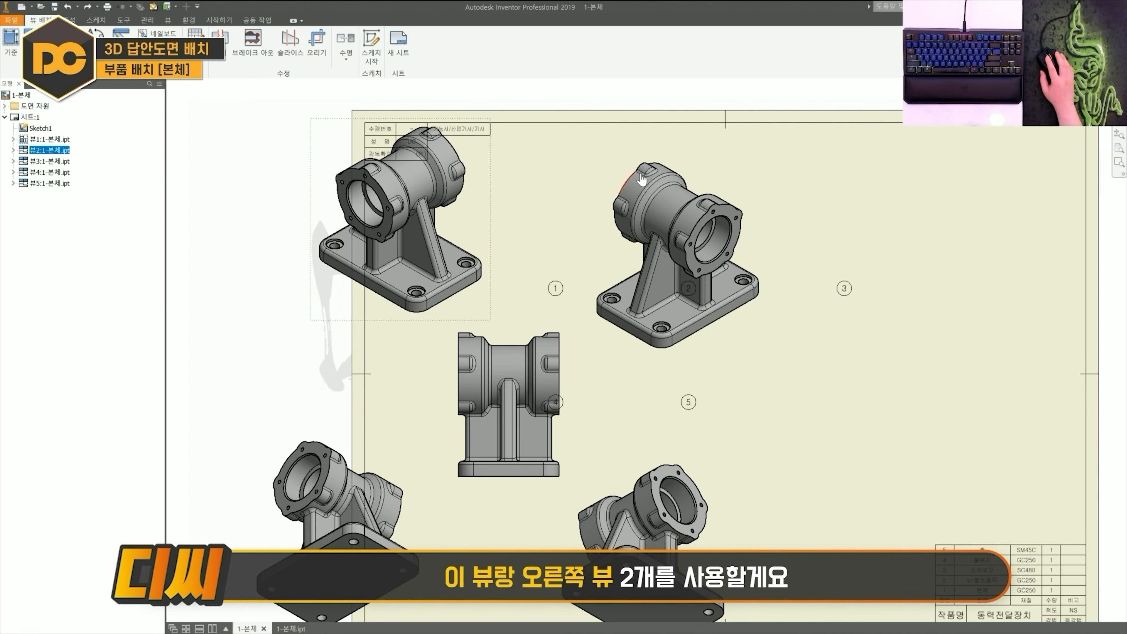
pyautogui.moveTo(634, 150); pyautogui.dragTo(587, 136)
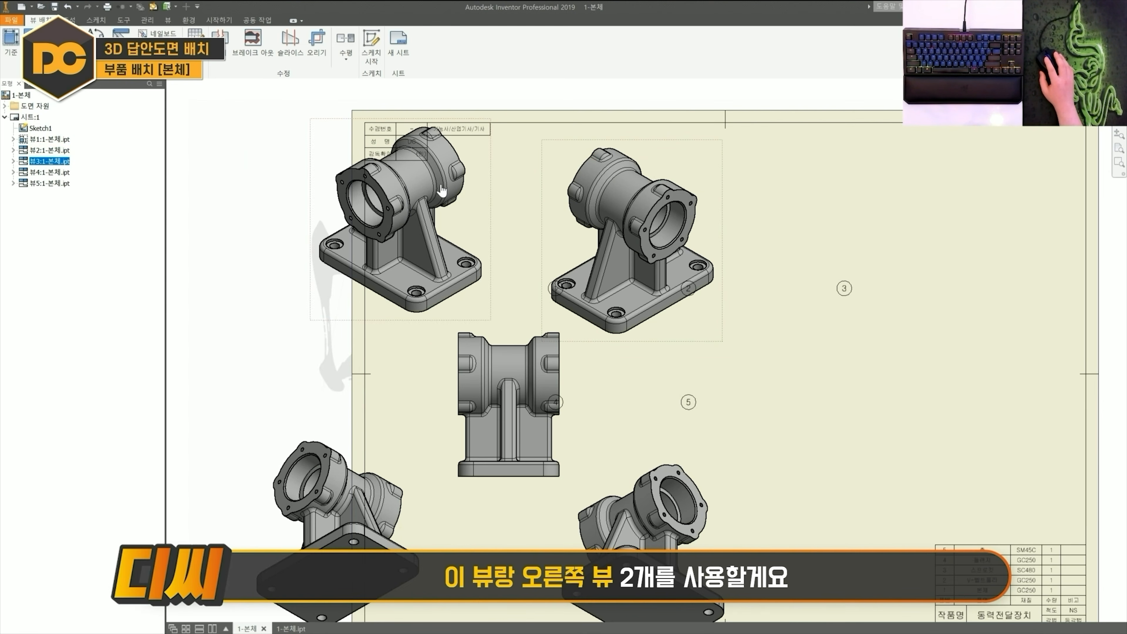
pyautogui.moveTo(407, 458); pyautogui.dragTo(440, 392, button='middle')
pyautogui.click(440, 392)
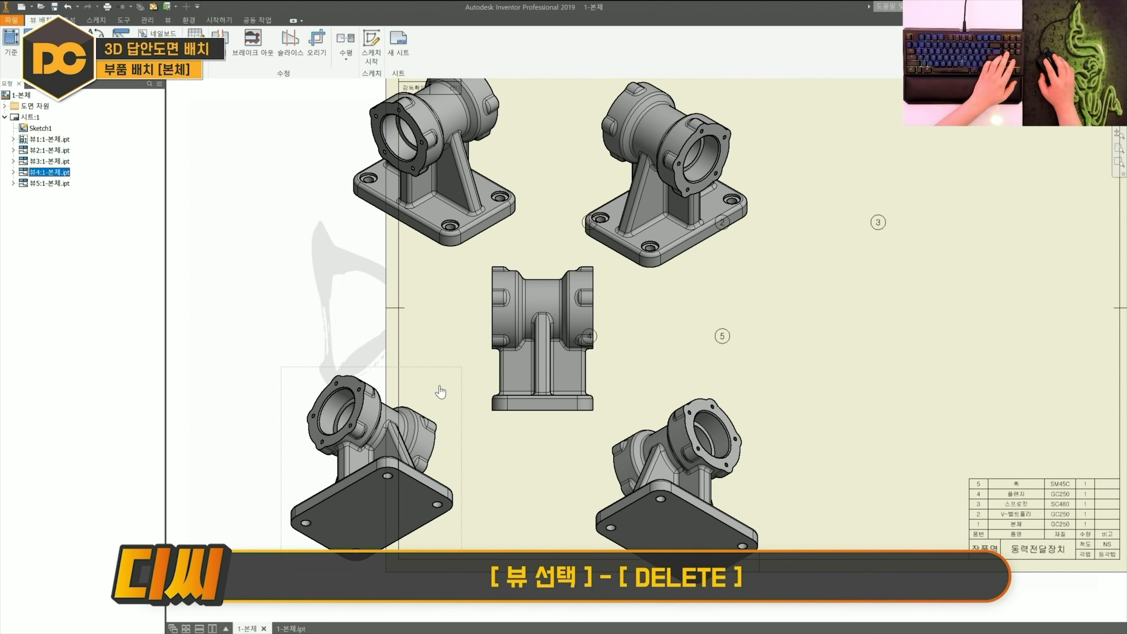
pyautogui.press('Delete')
pyautogui.press('Return')
pyautogui.click(661, 399)
pyautogui.press('Delete')
pyautogui.press('Return')
# - Suppress the body's base view, keeping its two isometric views, and try releasing the suppression
pyautogui.click(547, 263)
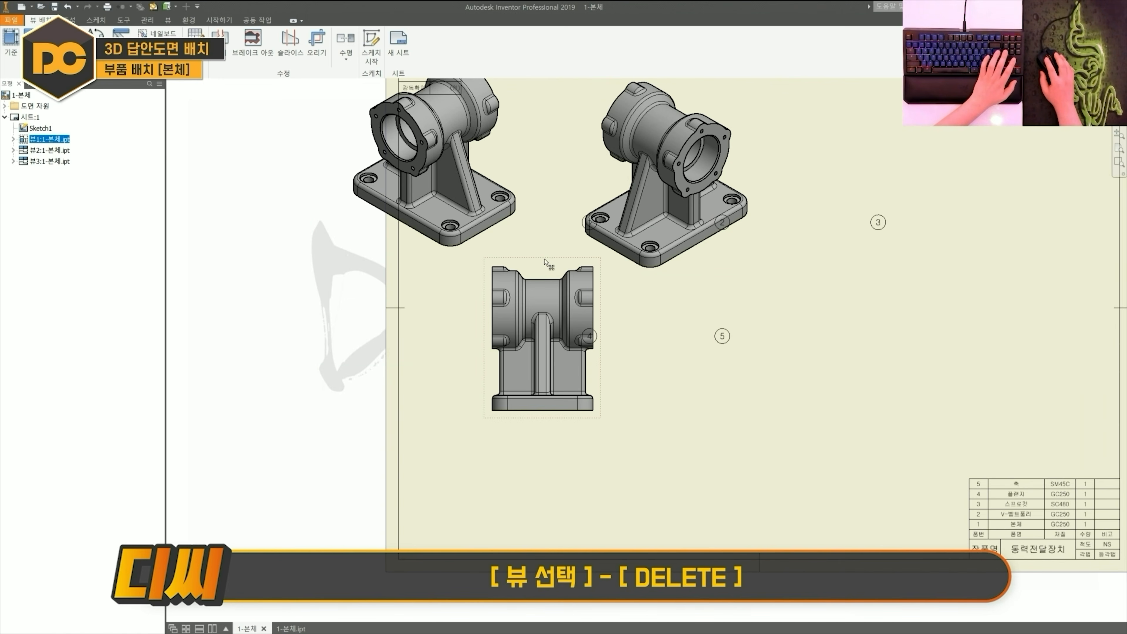
pyautogui.press('Escape')
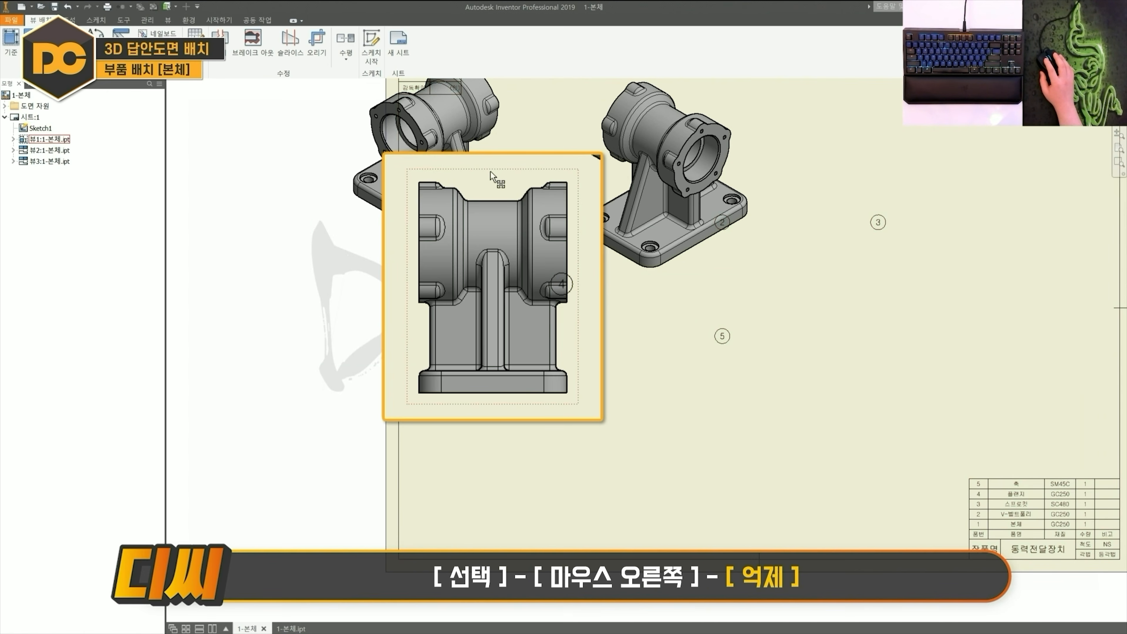
pyautogui.rightClick(490, 174)
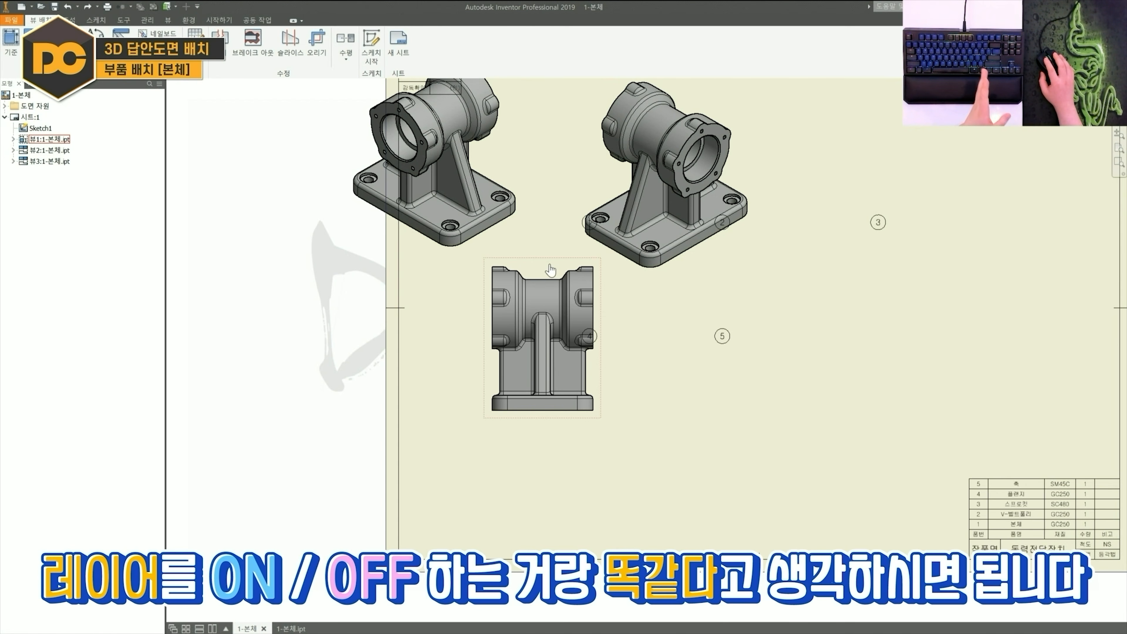
pyautogui.click(550, 270)
pyautogui.rightClick(491, 249)
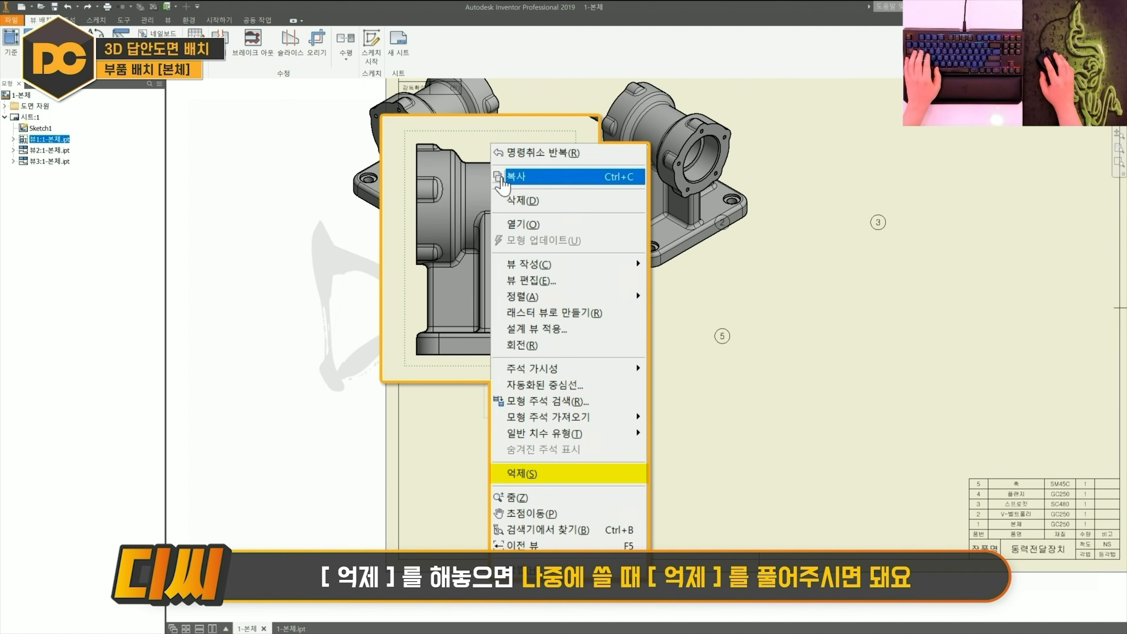
pyautogui.click(527, 471)
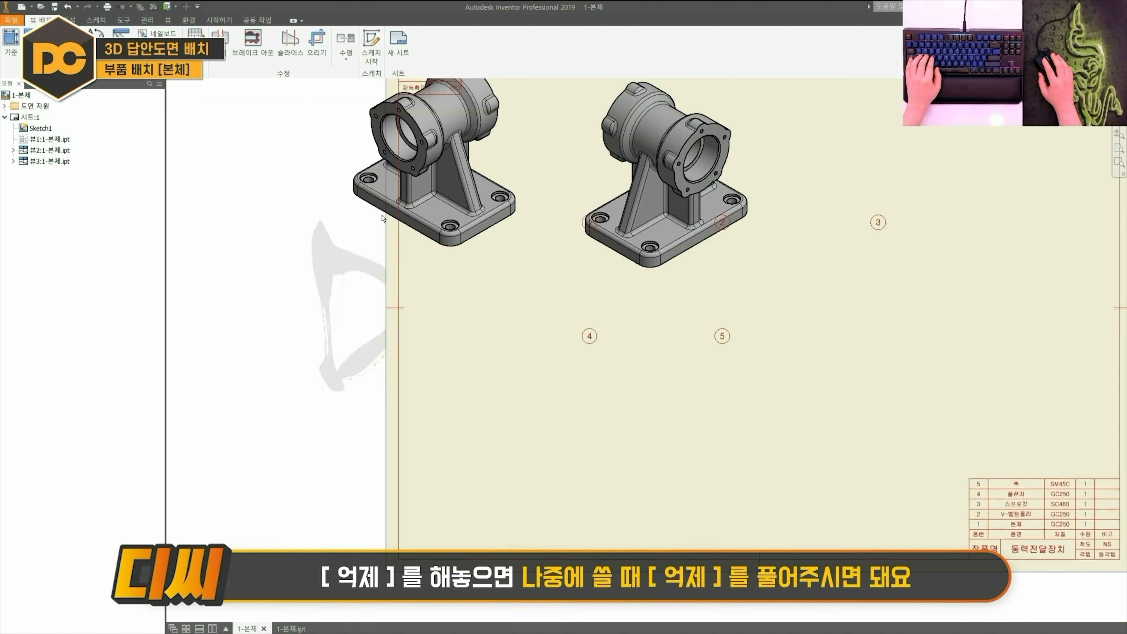
pyautogui.rightClick(102, 127)
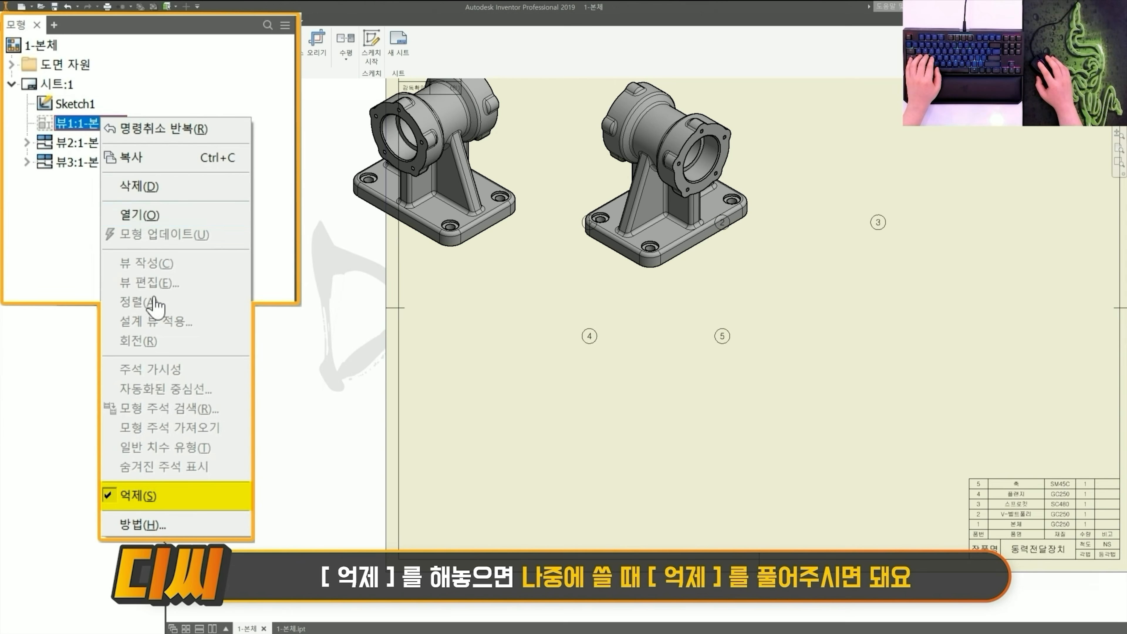
pyautogui.click(166, 496)
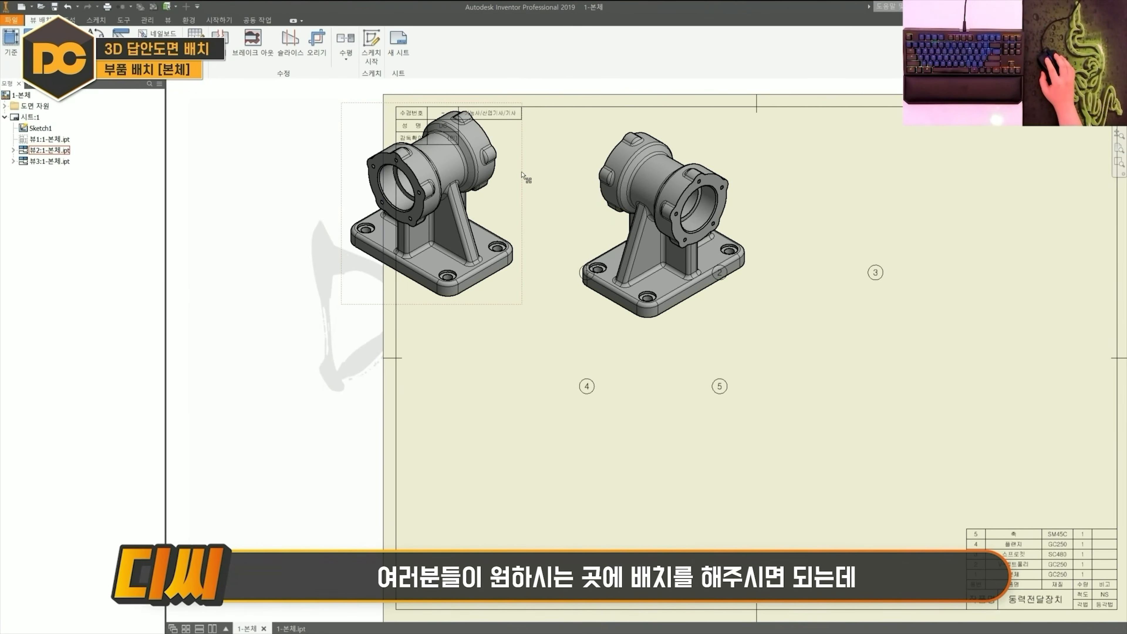
# - Position the two isometric body views next to each other inside the sheet border, below the title table
pyautogui.moveTo(526, 177); pyautogui.dragTo(603, 211)
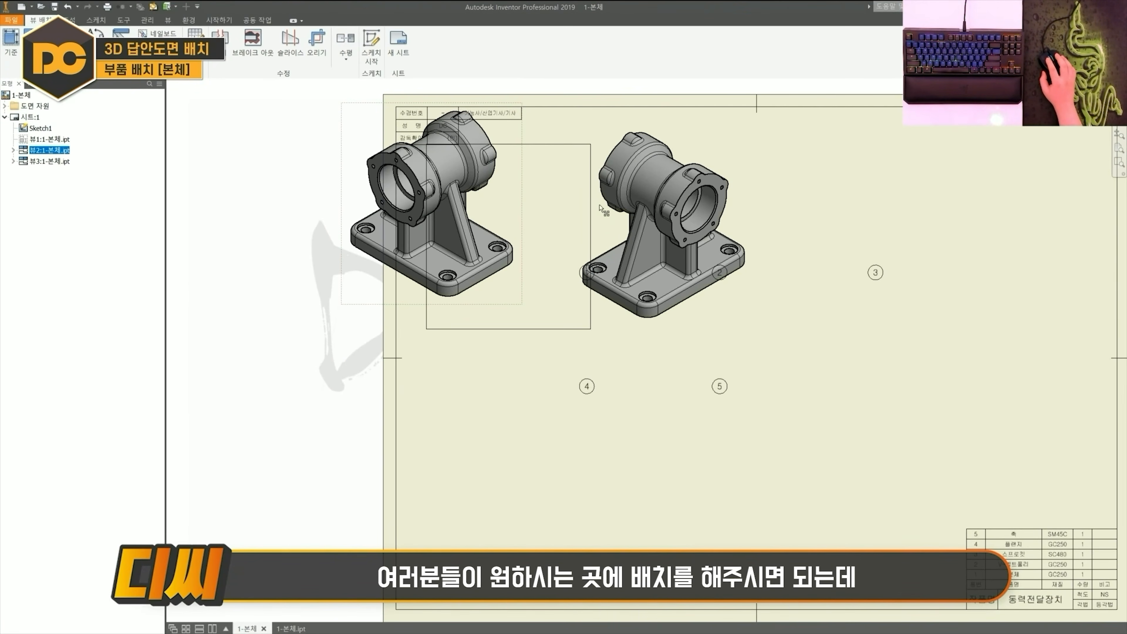
pyautogui.moveTo(709, 131); pyautogui.dragTo(760, 135)
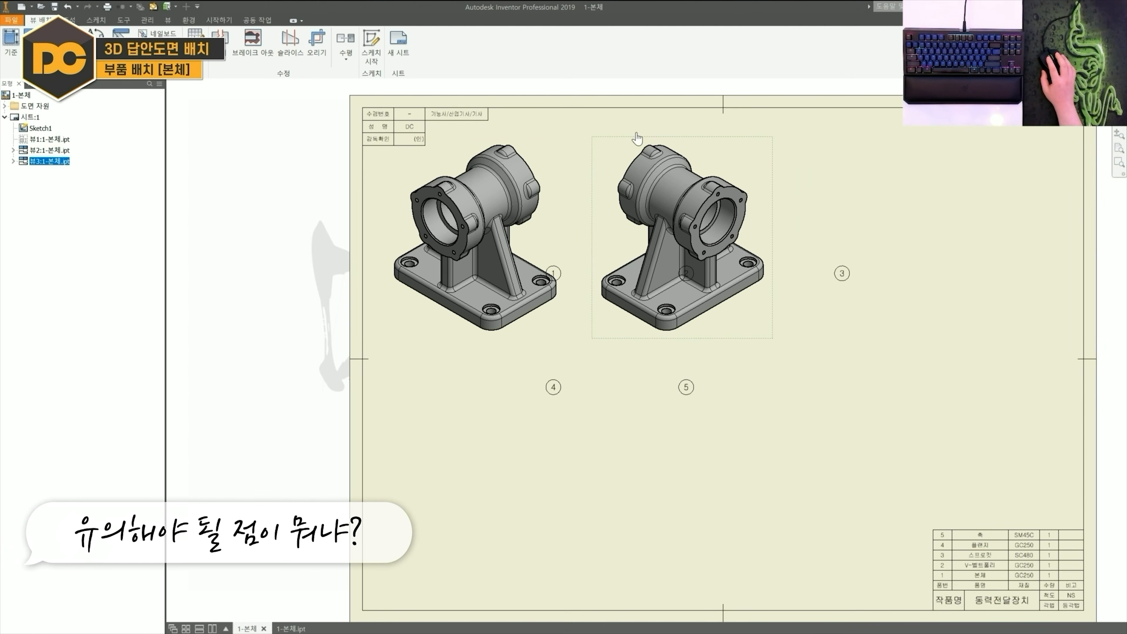
pyautogui.scroll(3, 497, 306)
pyautogui.scroll(-2, 695, 307)
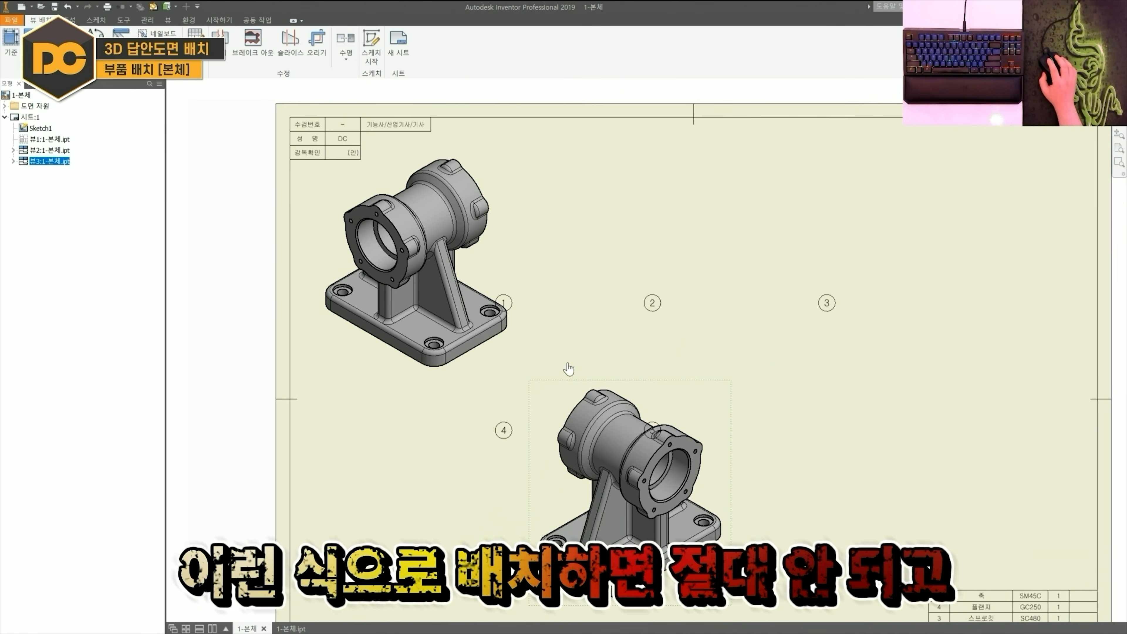
pyautogui.moveTo(566, 388); pyautogui.dragTo(586, 227)
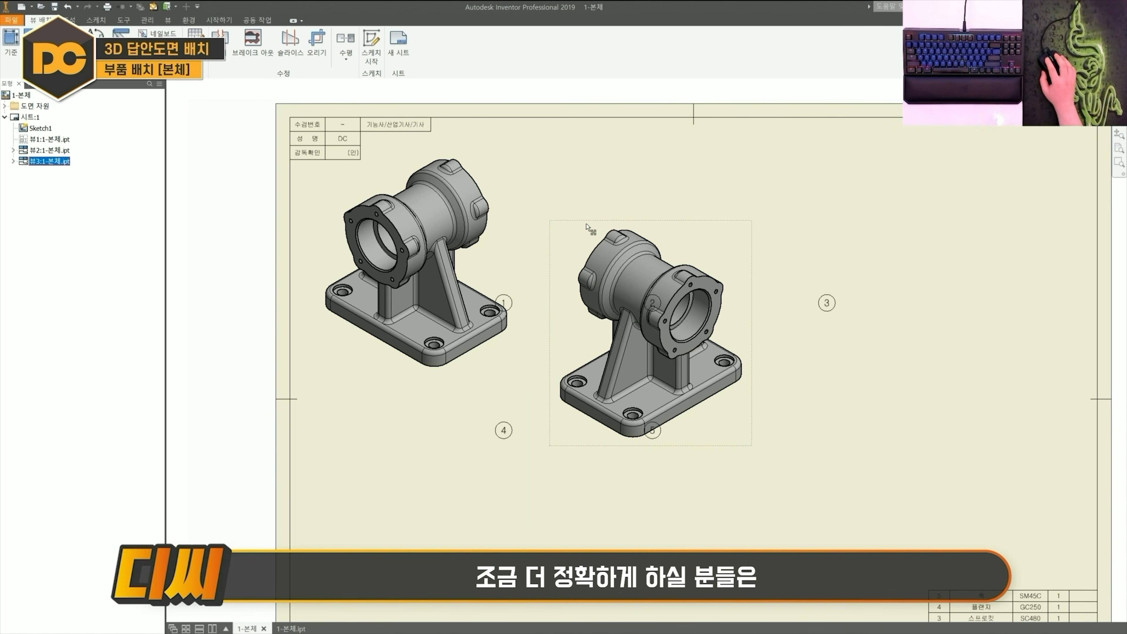
# - Align the left isometric body view horizontally with the right one
pyautogui.click(500, 185)
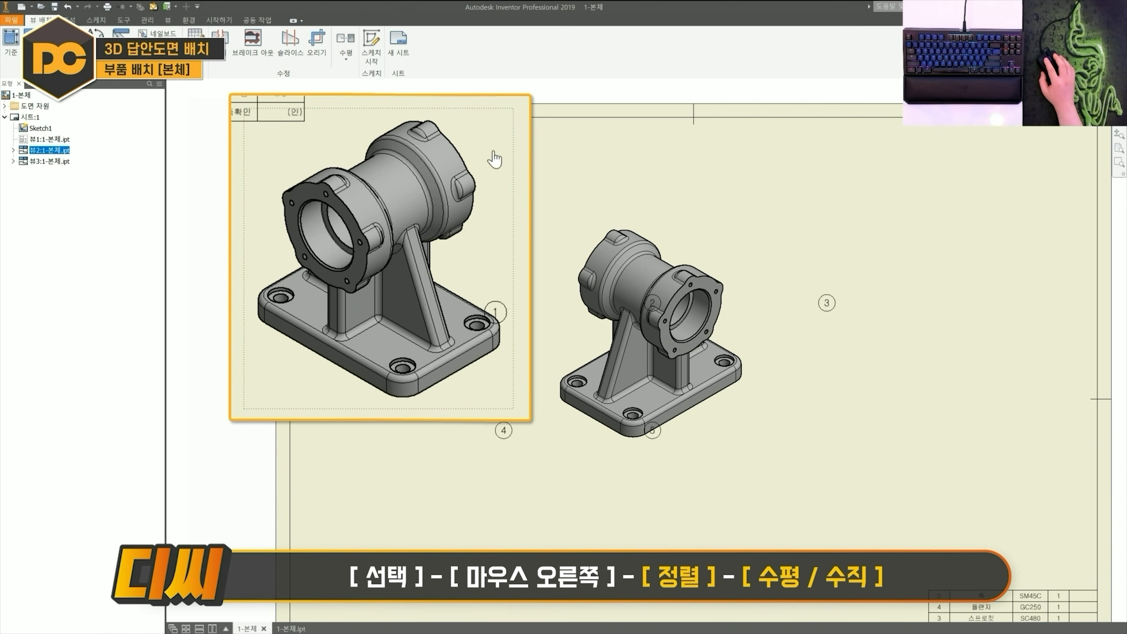
pyautogui.rightClick(495, 159)
pyautogui.moveTo(545, 292)
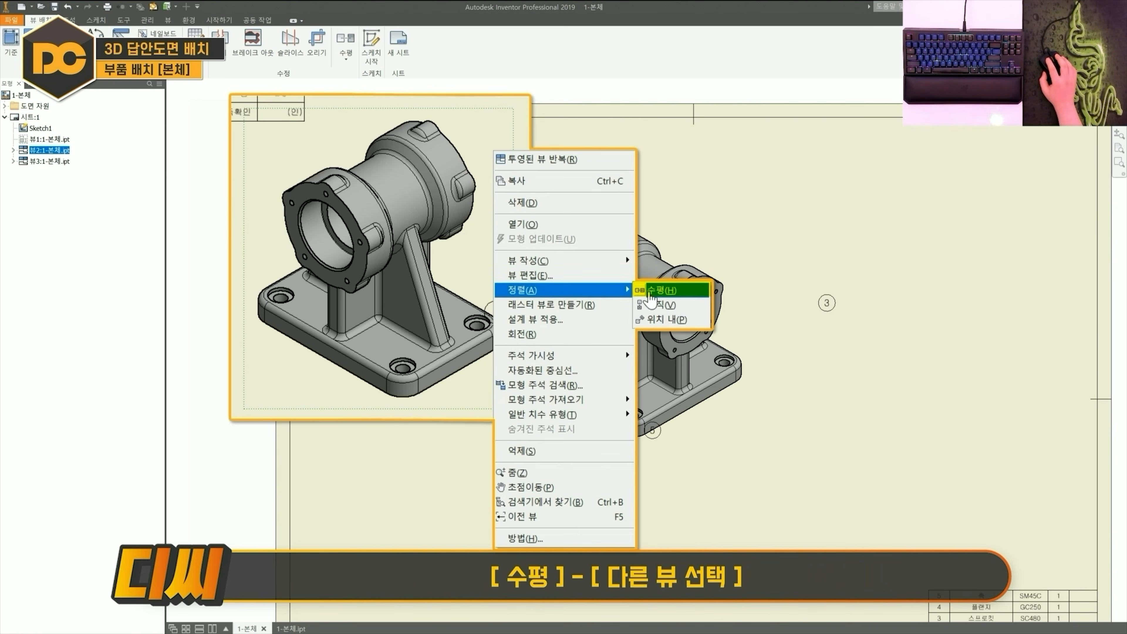
pyautogui.click(648, 289)
pyautogui.click(701, 222)
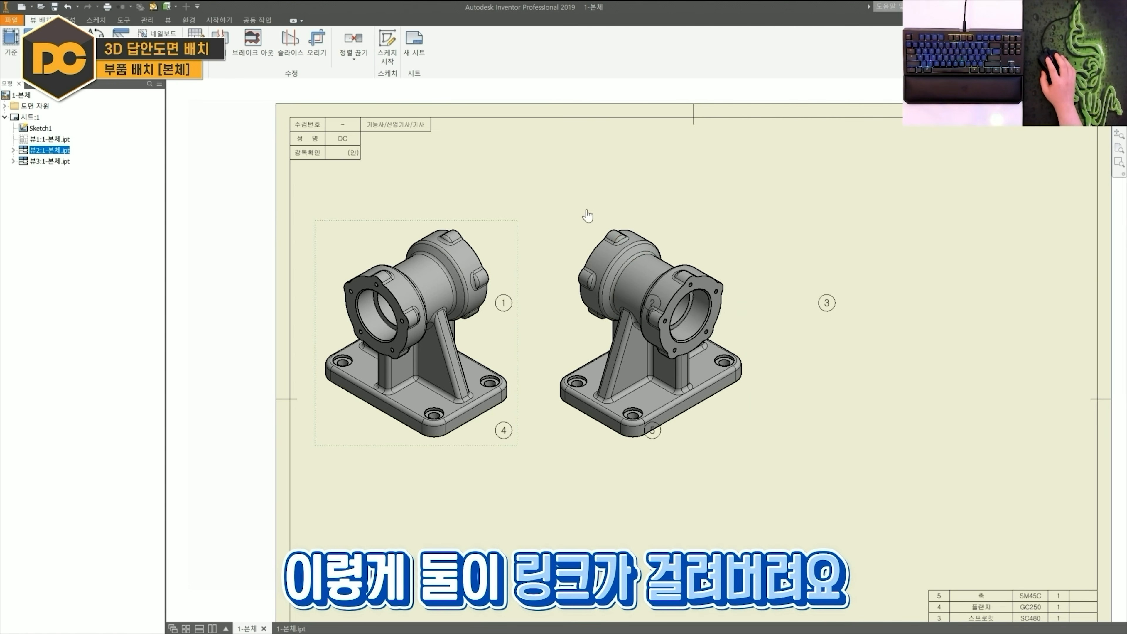
# - Move the aligned pair of isometric body views up the sheet and adjust the left view's spacing
pyautogui.moveTo(467, 229); pyautogui.dragTo(536, 230)
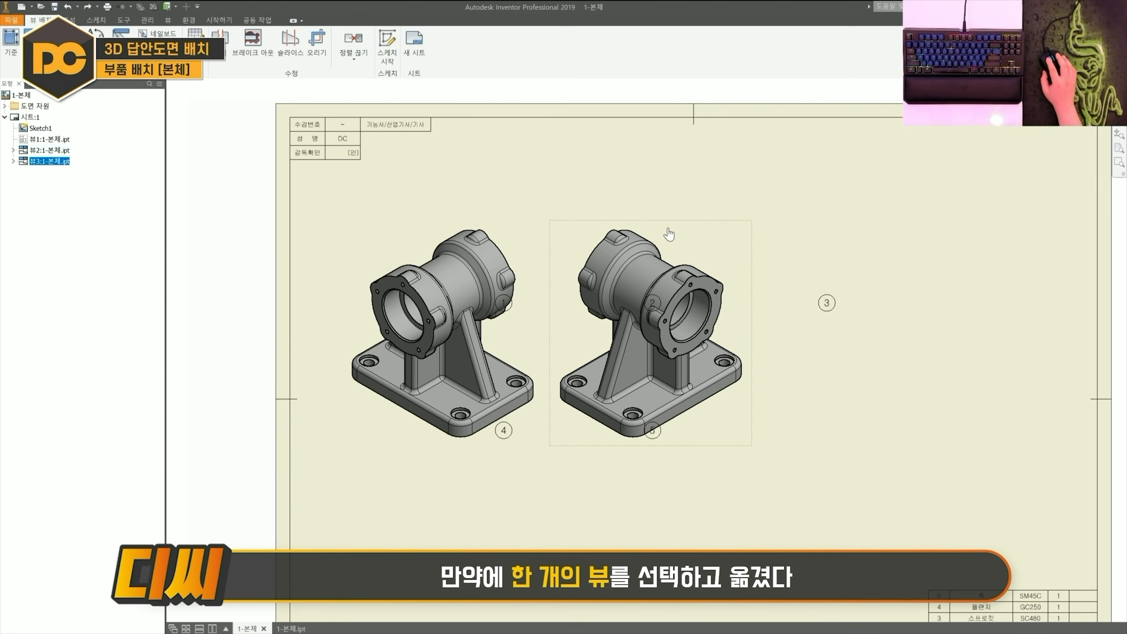
pyautogui.moveTo(671, 226); pyautogui.dragTo(674, 169)
pyautogui.moveTo(538, 170)
pyautogui.mouseDown()
pyautogui.moveTo(506, 176)
pyautogui.moveTo(521, 166)
pyautogui.mouseUp()
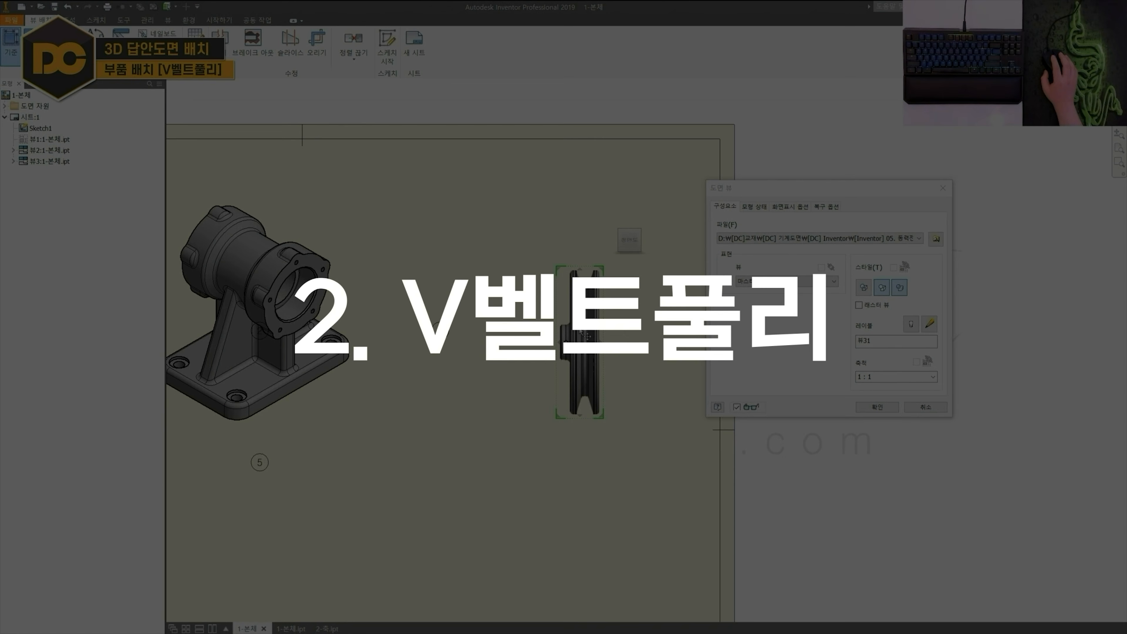
# - Turn the V-belt pulley's base view so its small hub faces right, and place four isometric views around it
pyautogui.scroll(5, 590, 326)
pyautogui.scroll(-4, 591, 326)
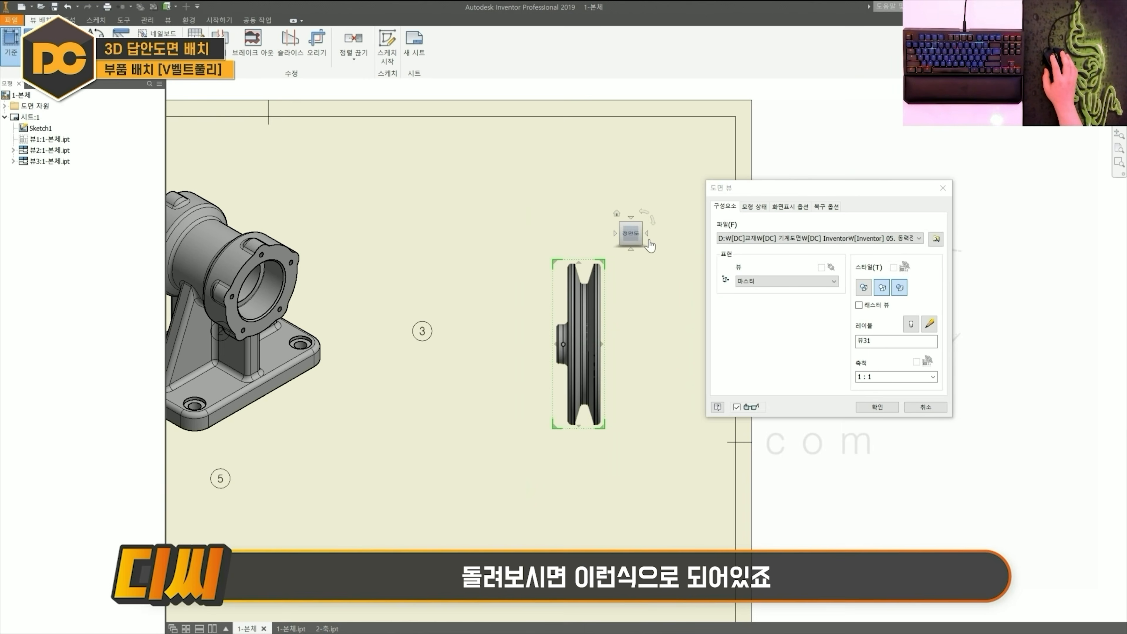
pyautogui.click(646, 232)
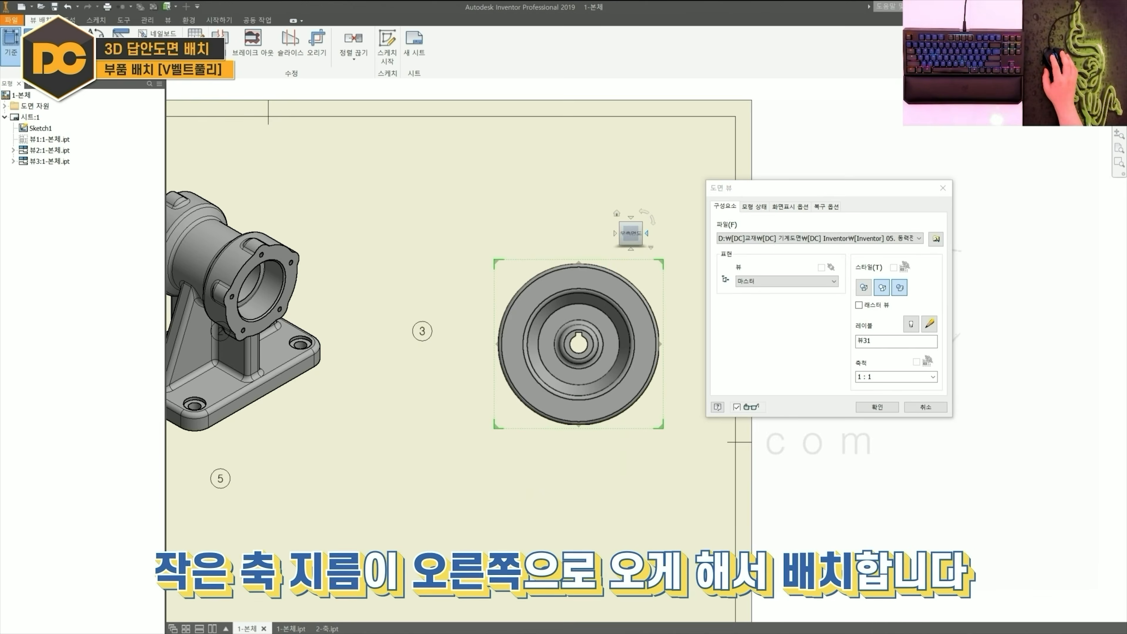
pyautogui.click(647, 233)
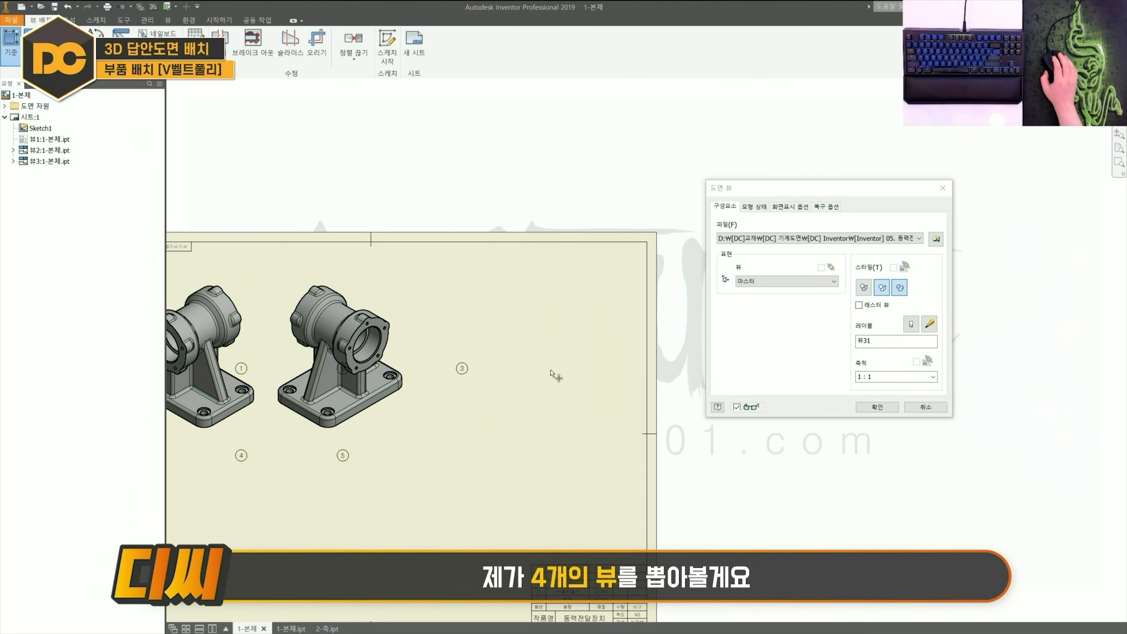
pyautogui.click(488, 453)
pyautogui.click(635, 463)
pyautogui.click(875, 409)
# - Compare the four isometric V-belt pulley views to choose the pair to keep
pyautogui.scroll(3, 626, 402)
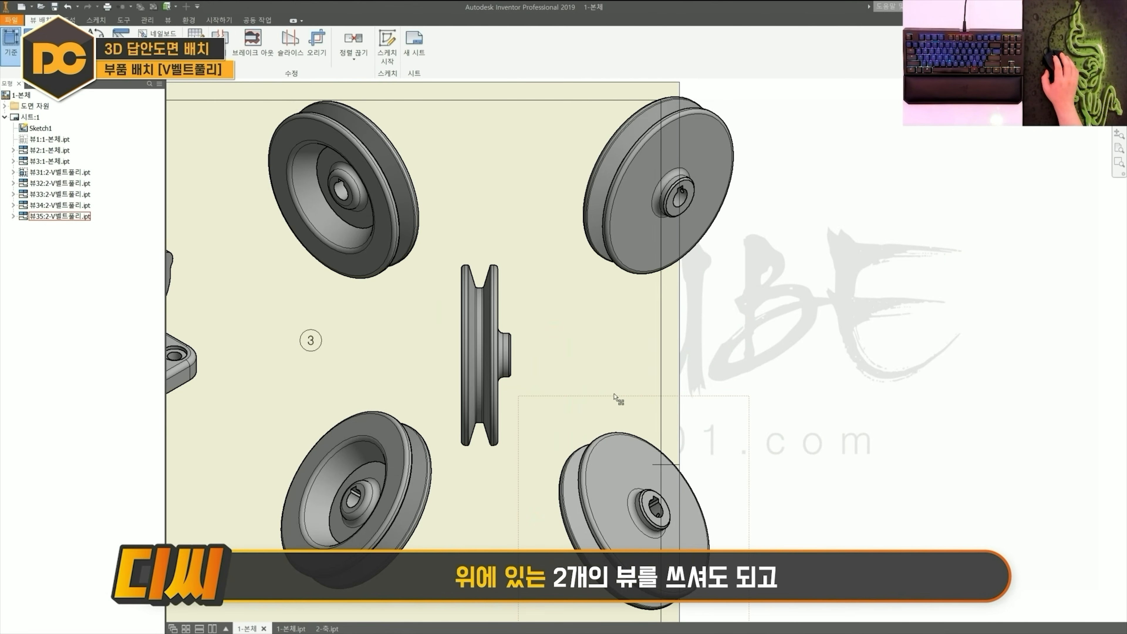
pyautogui.scroll(-2, 626, 402)
pyautogui.scroll(3, 499, 249)
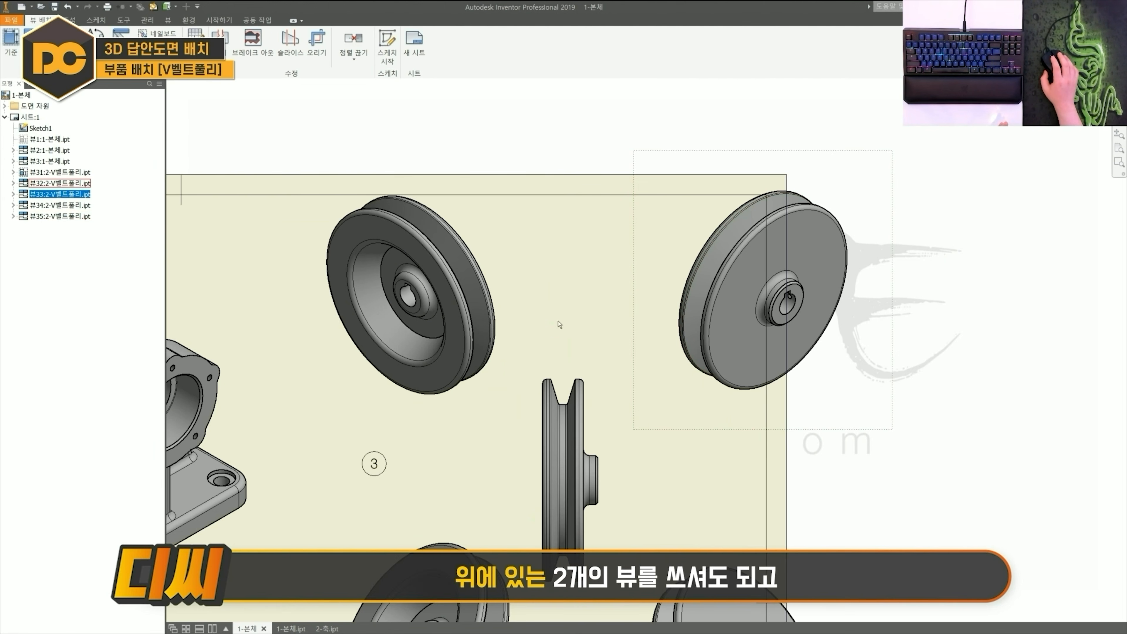
pyautogui.scroll(-2, 576, 308)
pyautogui.scroll(3, 559, 298)
pyautogui.scroll(-2, 549, 289)
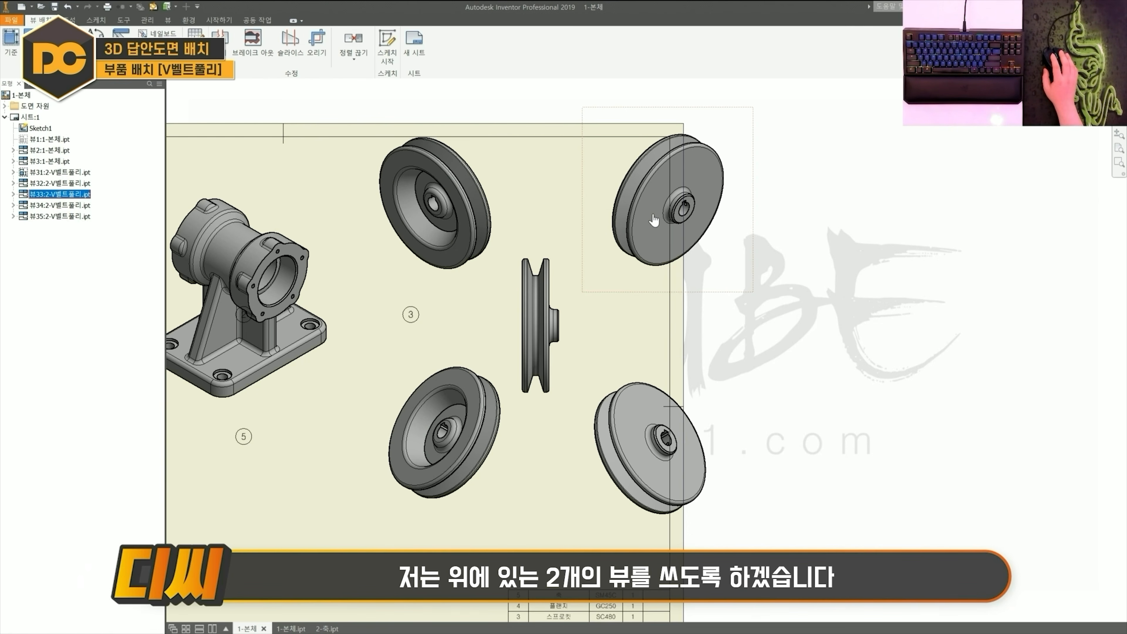
pyautogui.moveTo(554, 337); pyautogui.dragTo(567, 331, button='middle')
# - Align the left isometric pulley view horizontally with the right one and move the pair inside the sheet border
pyautogui.click(521, 144)
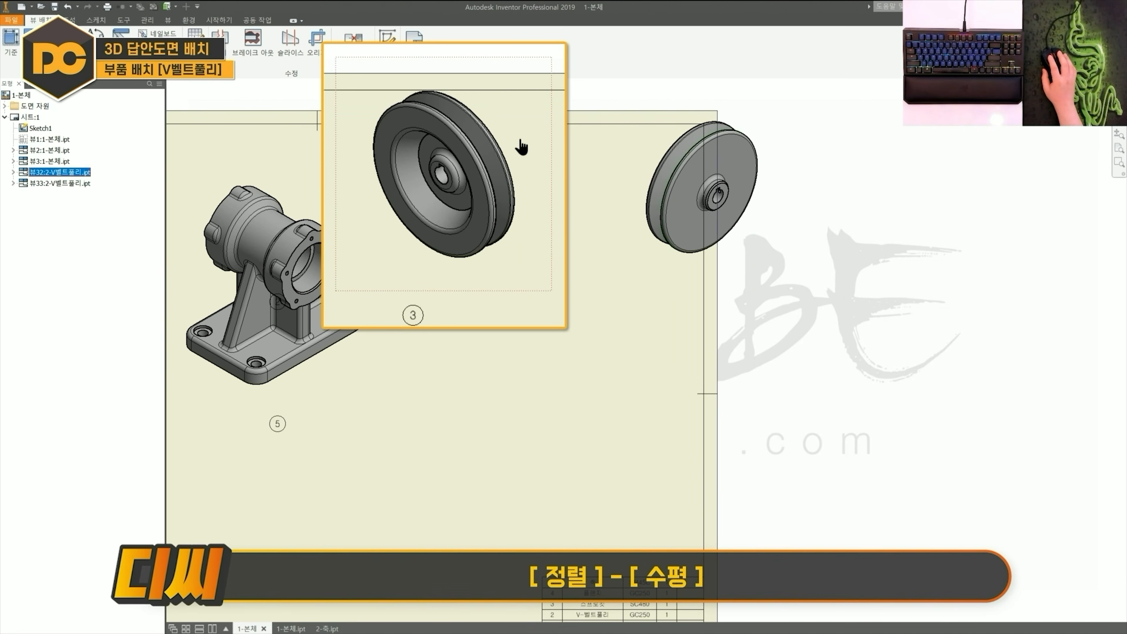
pyautogui.rightClick(520, 142)
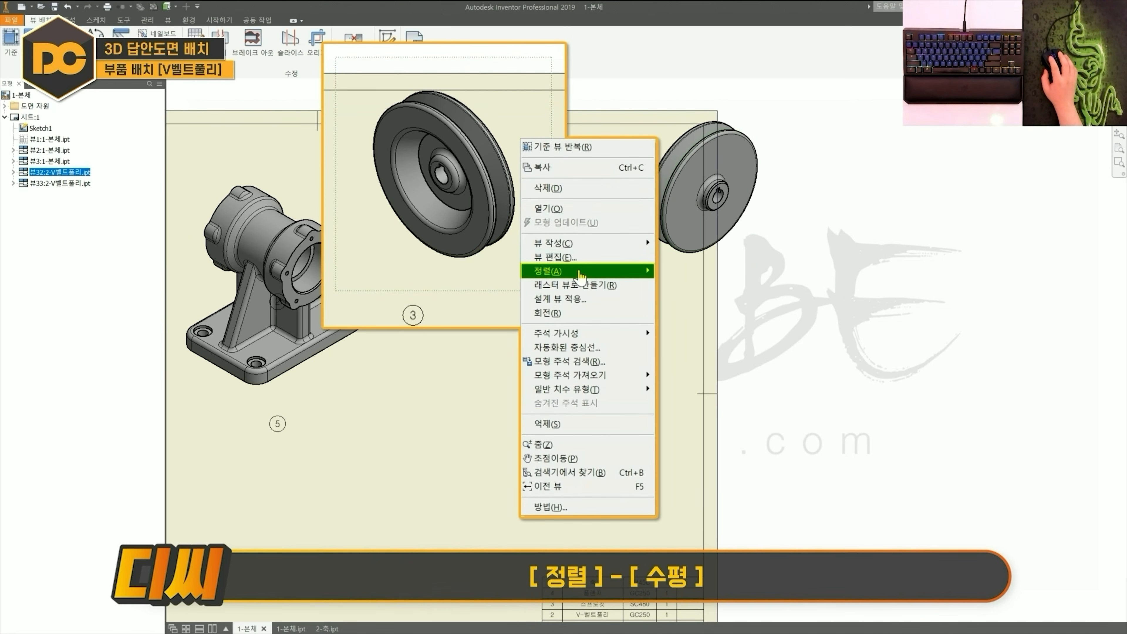
pyautogui.moveTo(580, 277)
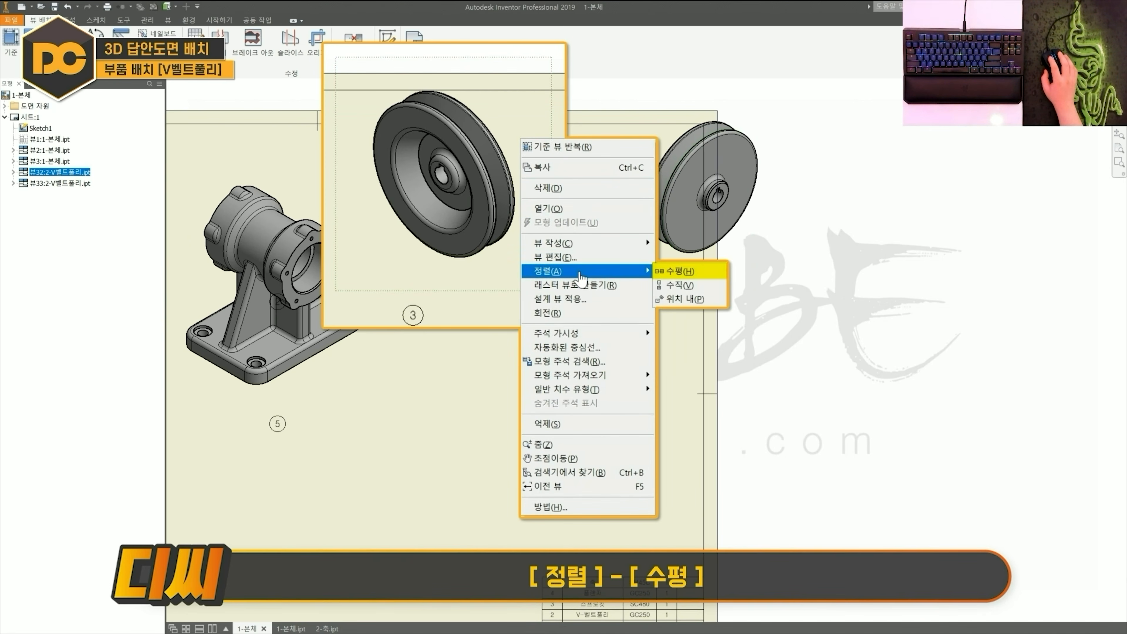
pyautogui.click(679, 271)
pyautogui.click(647, 158)
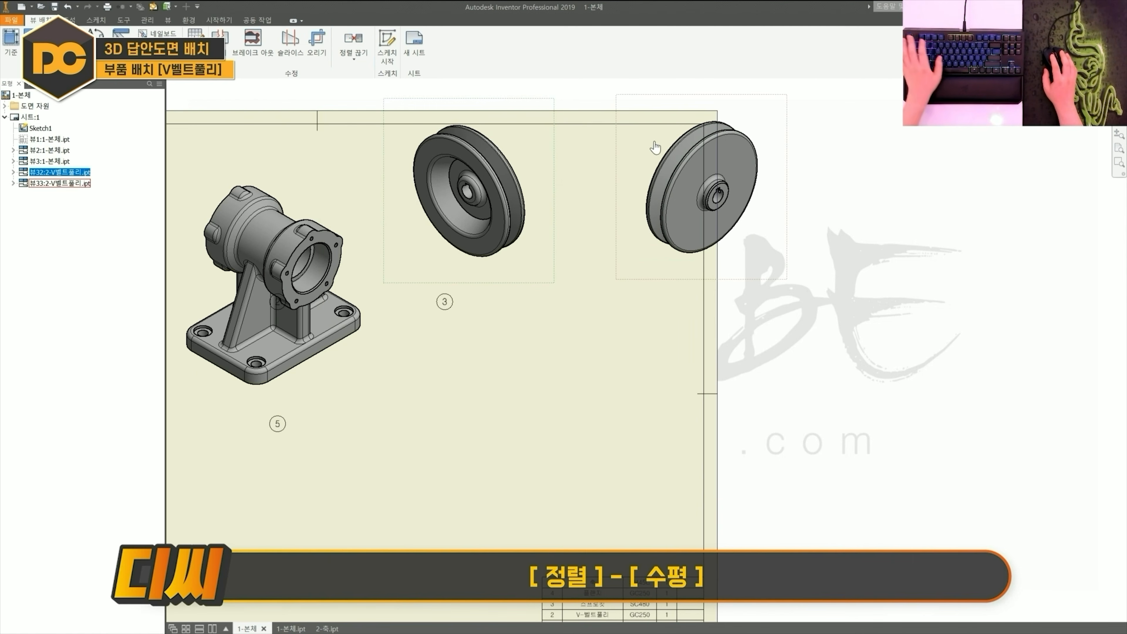
pyautogui.moveTo(690, 96); pyautogui.dragTo(614, 164)
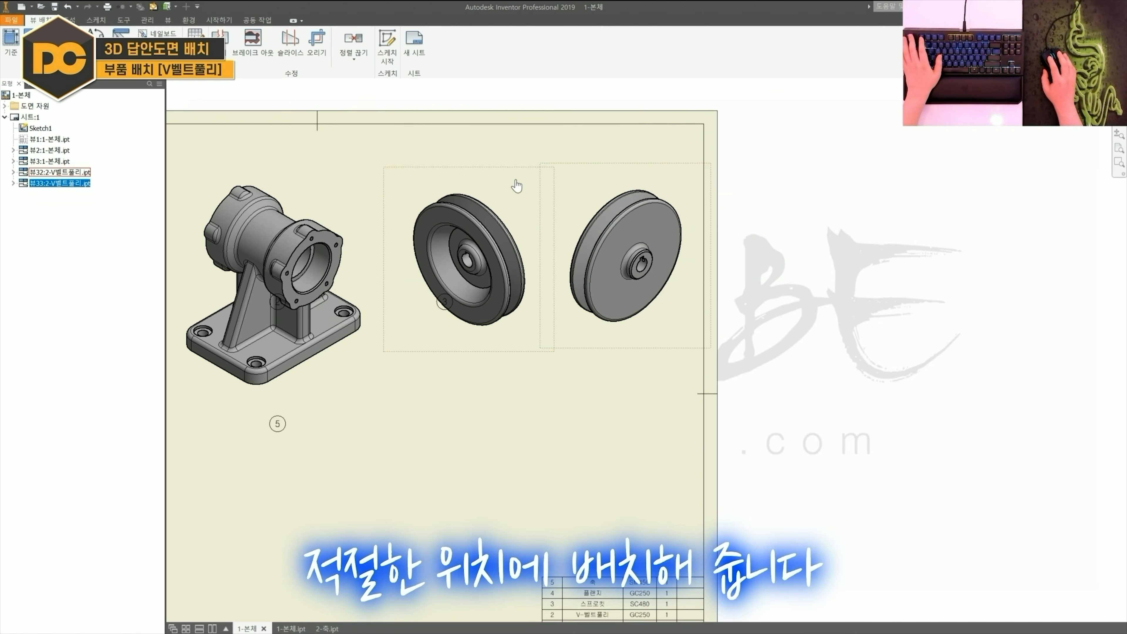
pyautogui.click(514, 180)
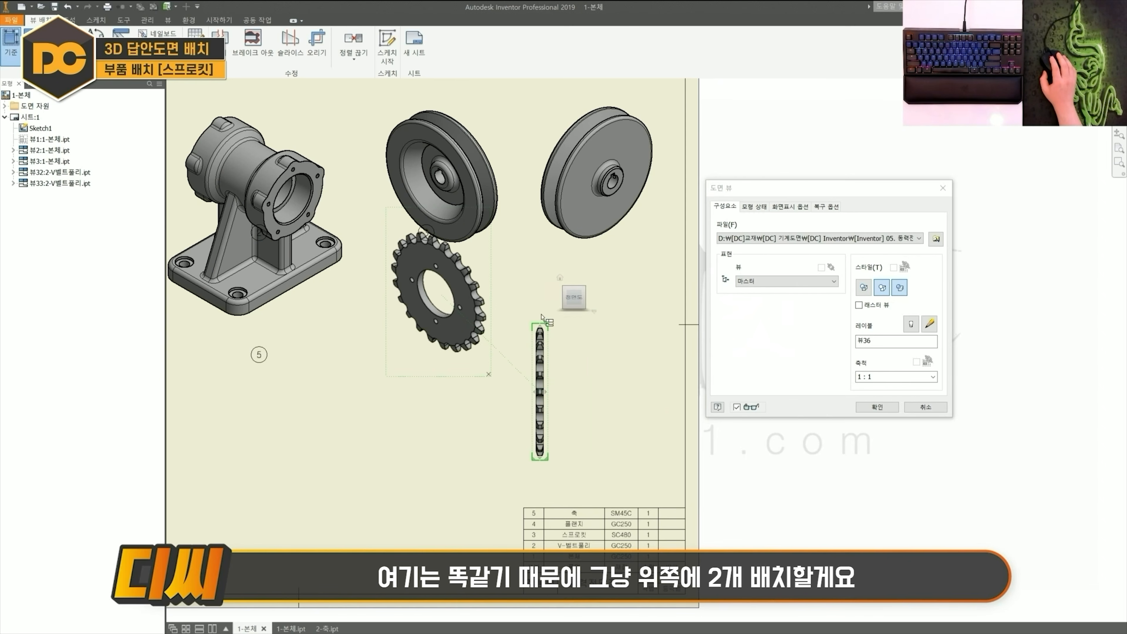
# - Place the second isometric sprocket view to the upper right of its base view, and delete the sprocket's base view
pyautogui.click(642, 306)
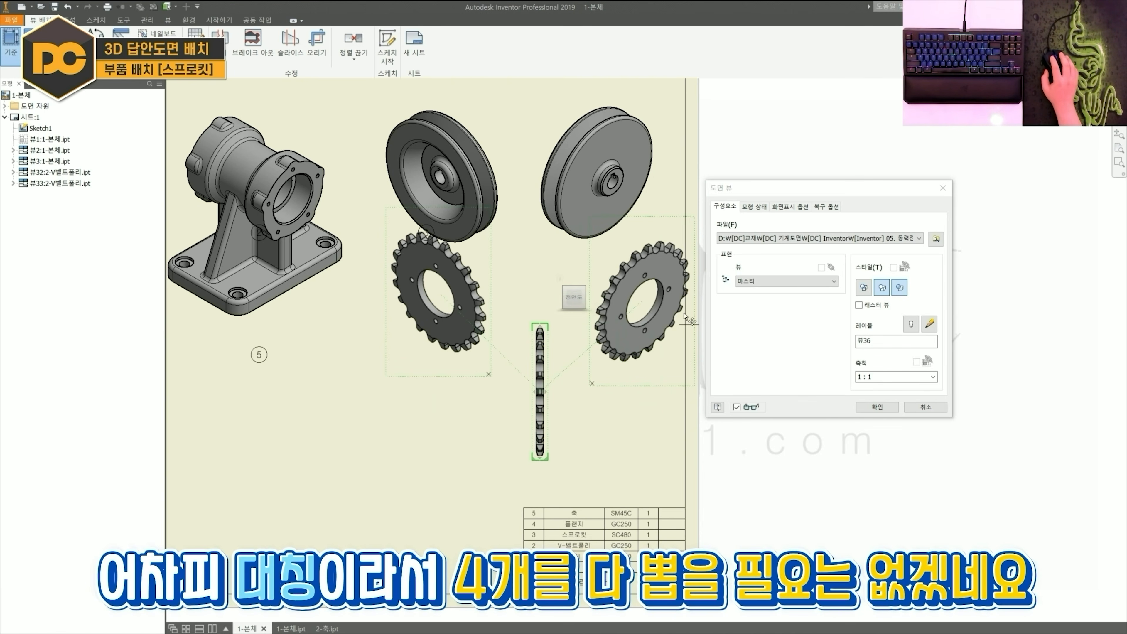
pyautogui.click(877, 406)
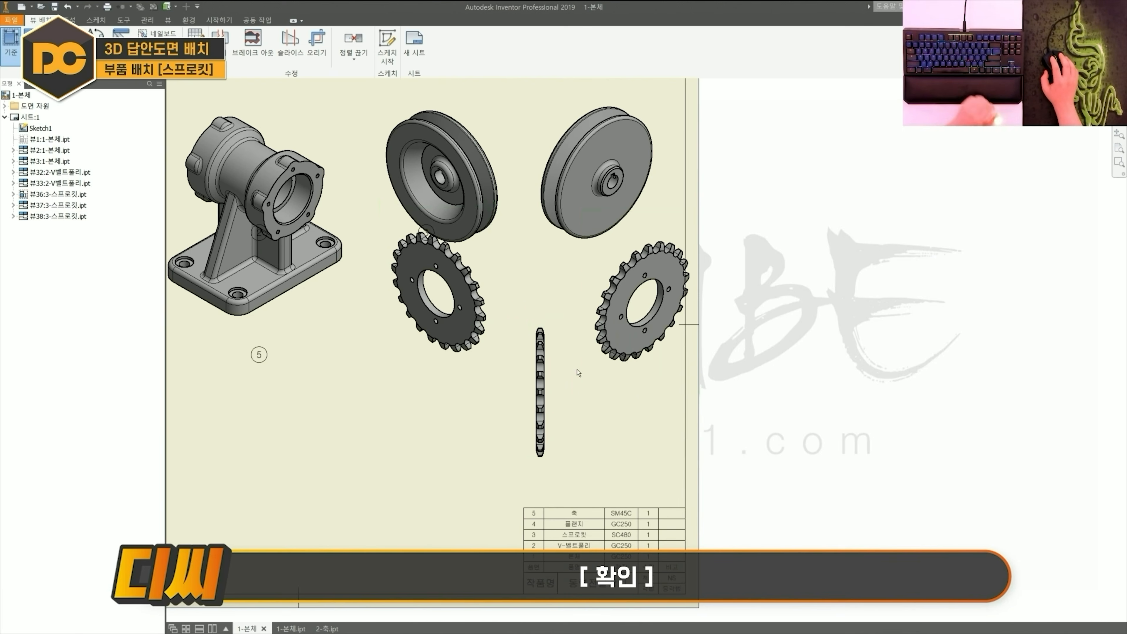
pyautogui.click(528, 319)
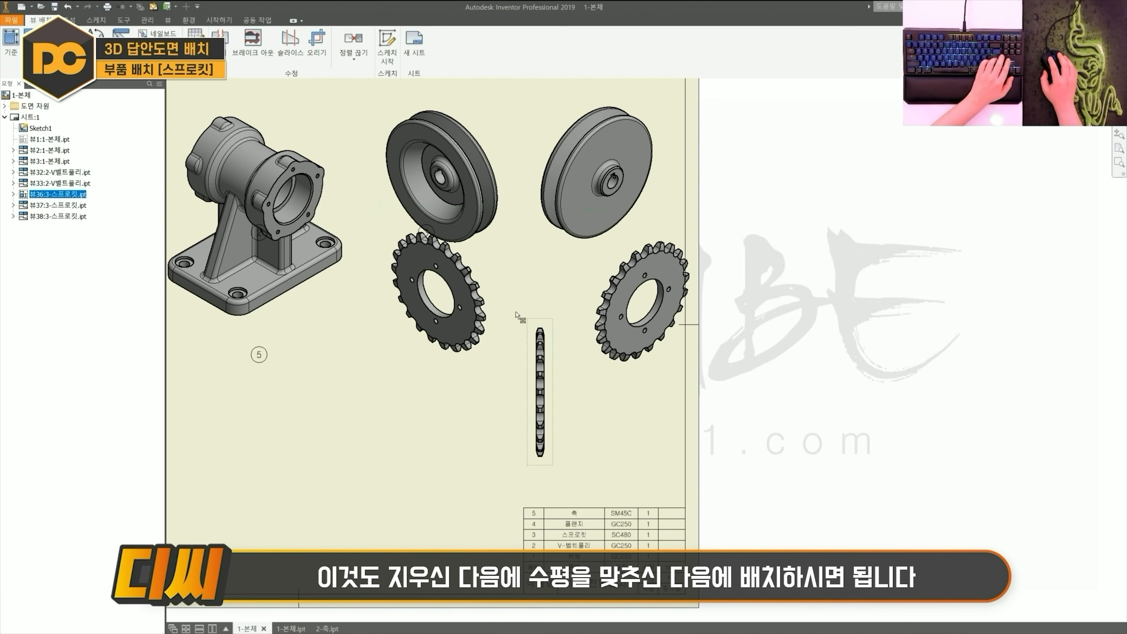
pyautogui.press('Delete')
pyautogui.click(488, 284)
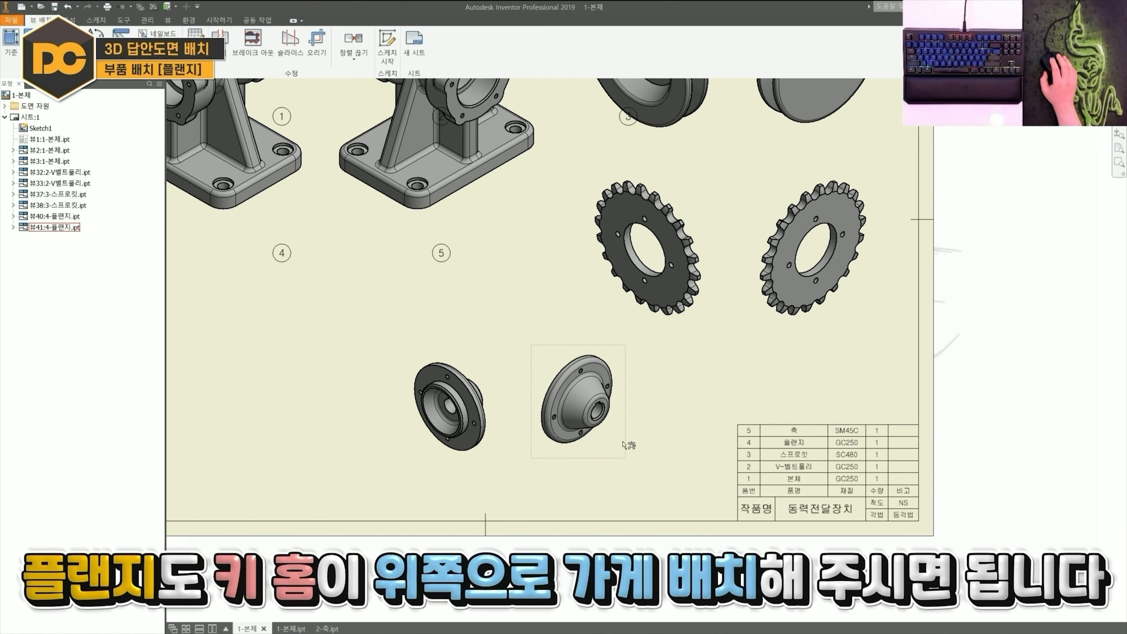
# - Examine the keyway's orientation in the right isometric view of the flange
pyautogui.scroll(5, 620, 439)
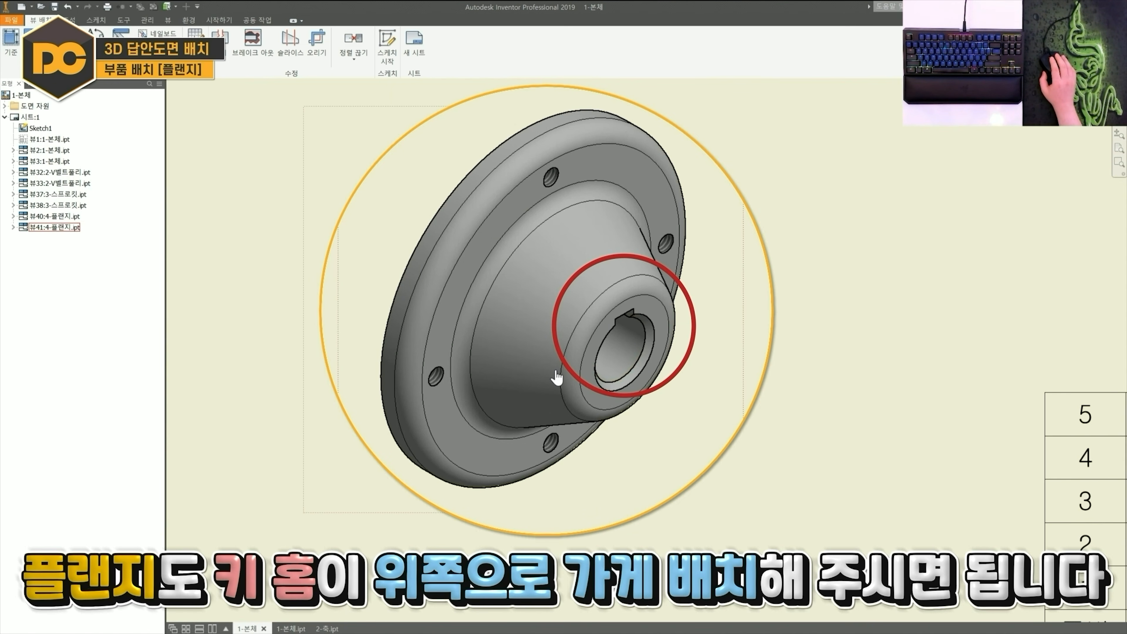
pyautogui.scroll(-5, 586, 395)
pyautogui.moveTo(383, 357); pyautogui.dragTo(666, 397, button='middle')
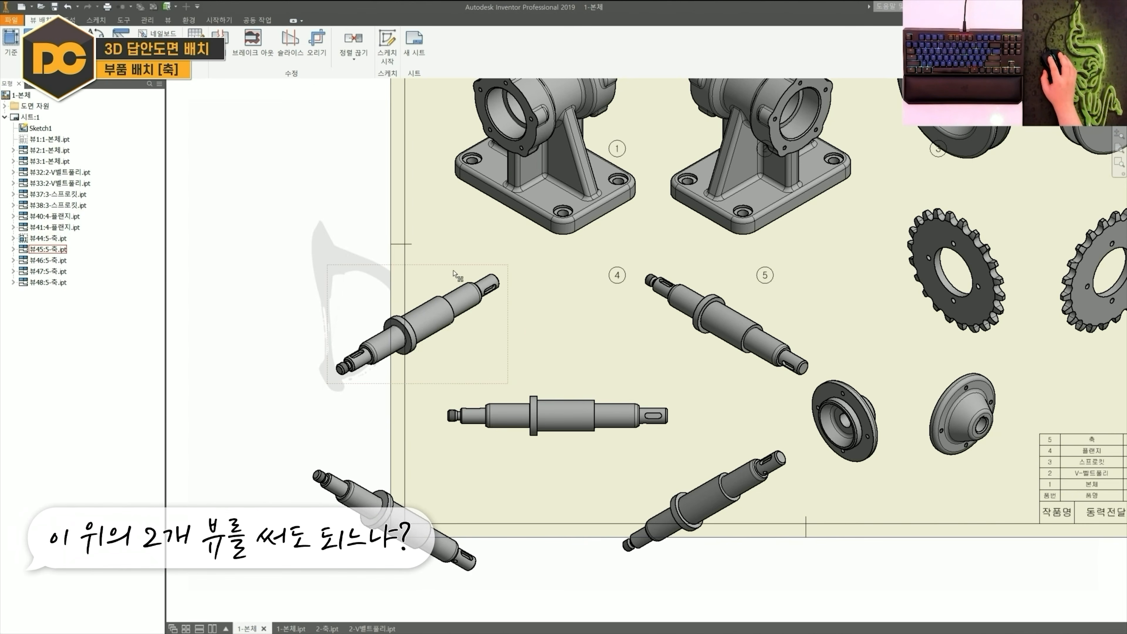
# - Examine the keyway and set-screw hole at the shaft's end in the lower-right isometric view and compare it with the upper views
pyautogui.scroll(3, 711, 360)
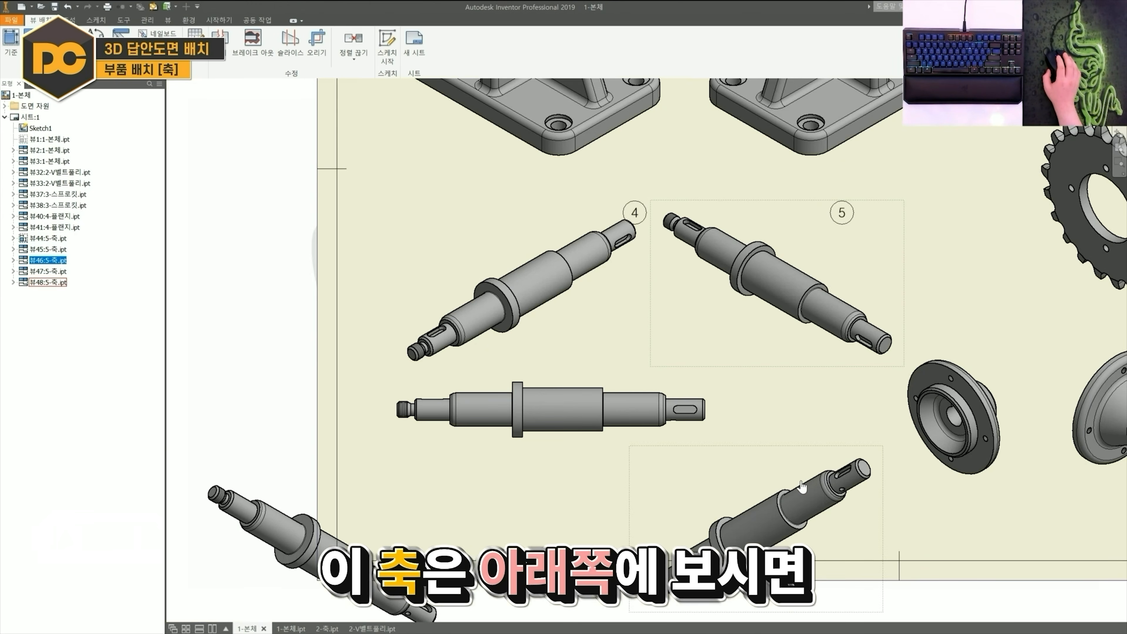
pyautogui.scroll(3, 760, 441)
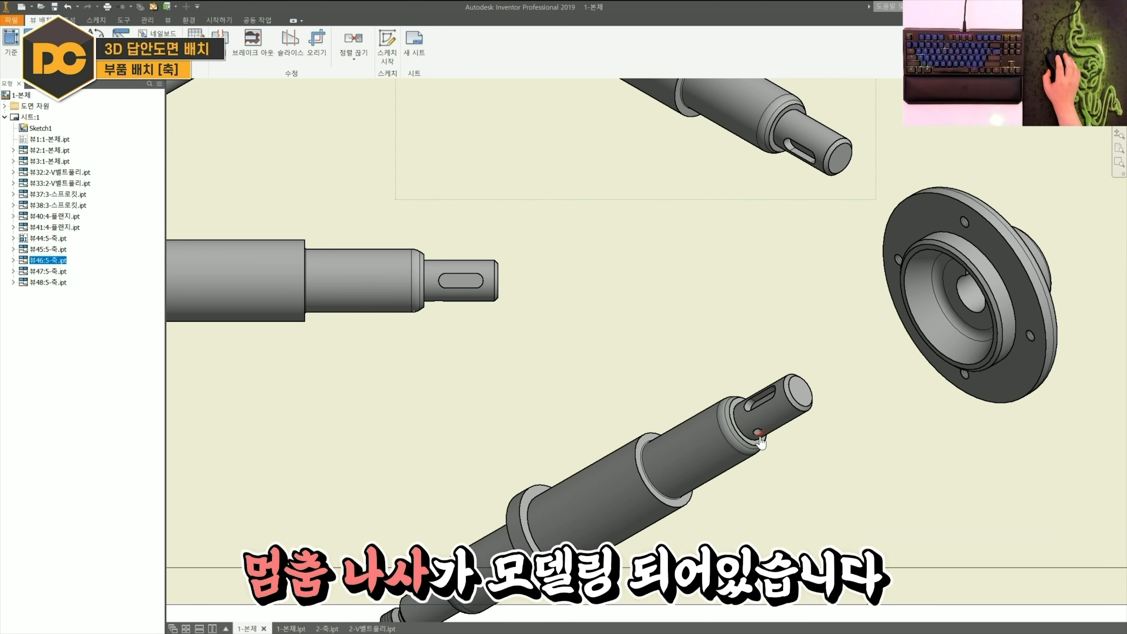
pyautogui.scroll(3, 760, 442)
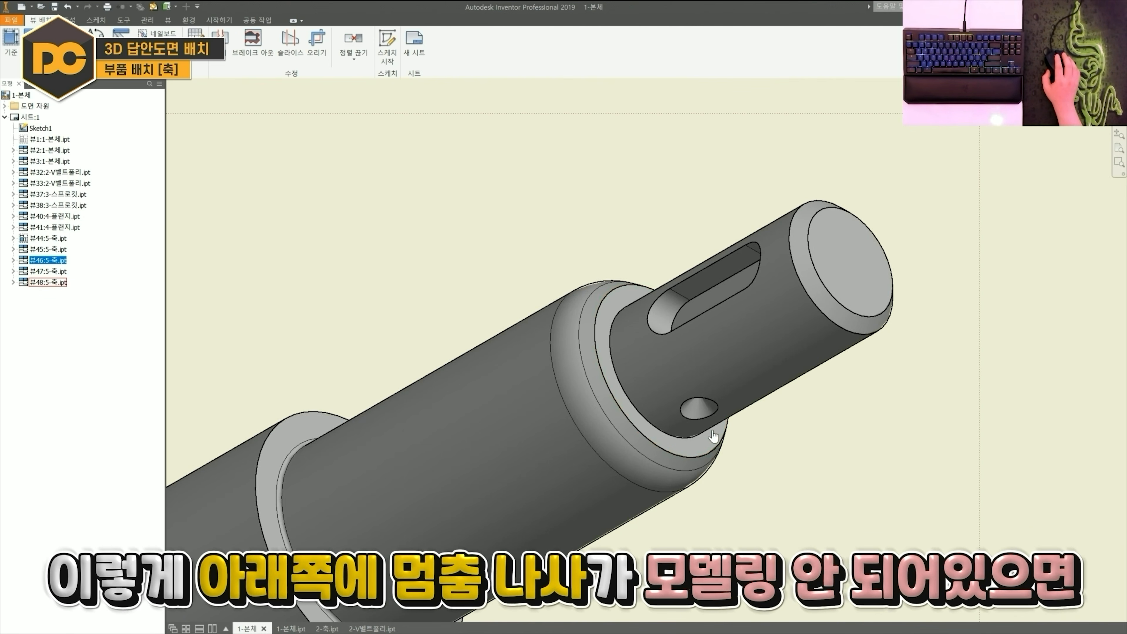
pyautogui.scroll(-6, 712, 436)
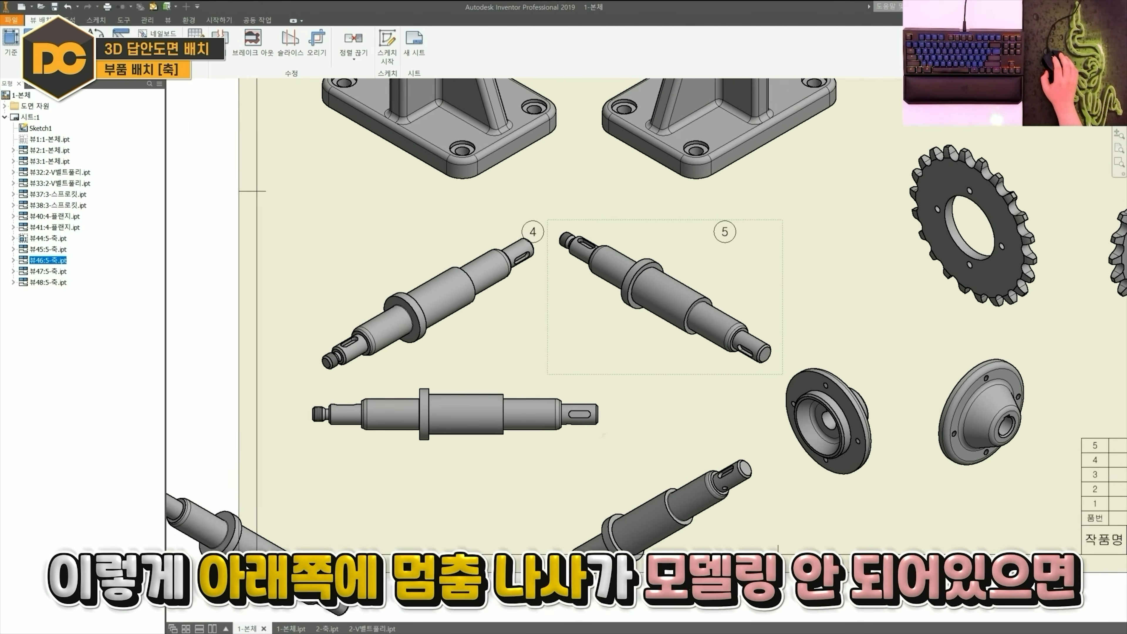
pyautogui.moveTo(603, 435); pyautogui.dragTo(611, 448, button='middle')
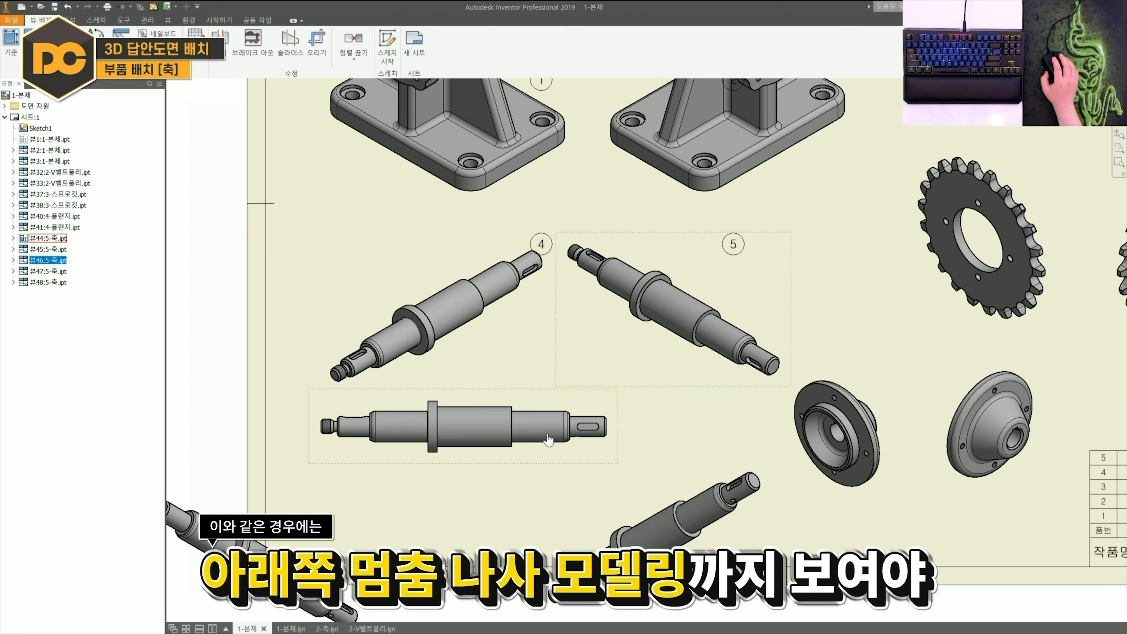
pyautogui.moveTo(541, 442); pyautogui.dragTo(500, 399, button='middle')
pyautogui.scroll(3, 693, 466)
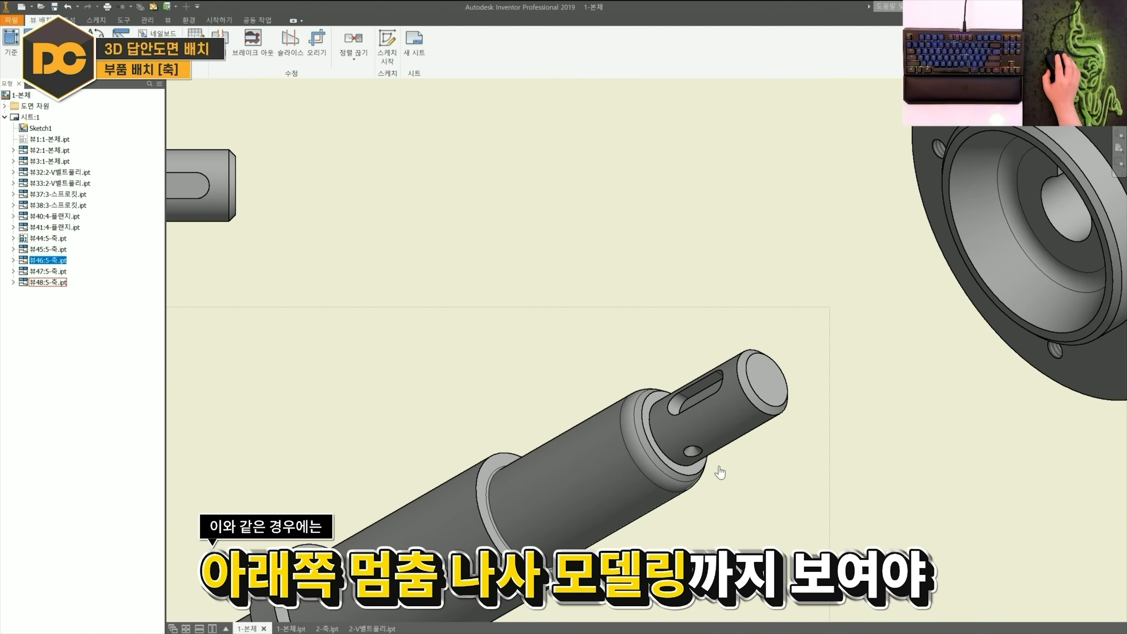
pyautogui.scroll(-2, 649, 468)
pyautogui.scroll(-1, 722, 460)
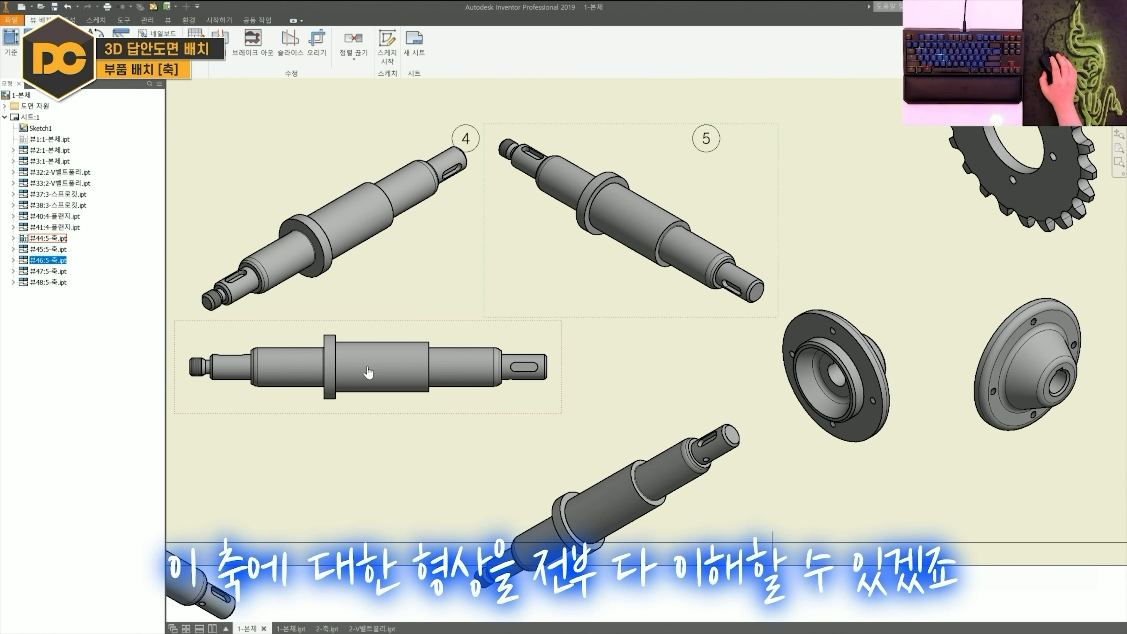
pyautogui.scroll(-3, 393, 368)
# - Rearrange the shaft views, putting the lower-right isometric view in place of the upper-left one and two others below the base view
pyautogui.moveTo(510, 248); pyautogui.dragTo(288, 231)
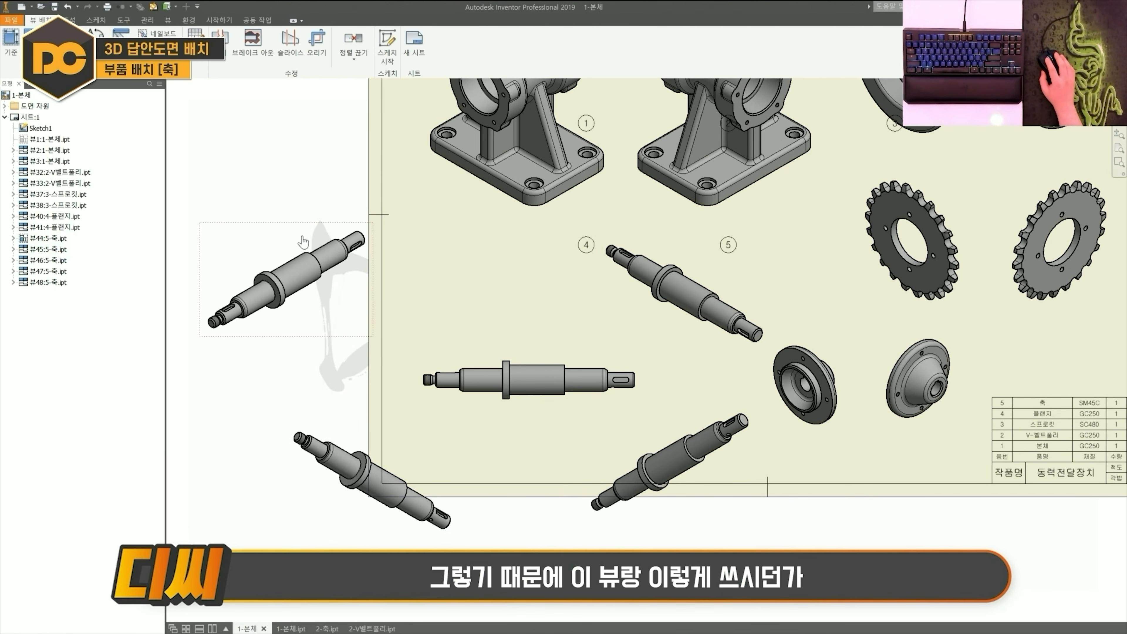
pyautogui.moveTo(687, 406); pyautogui.dragTo(491, 232)
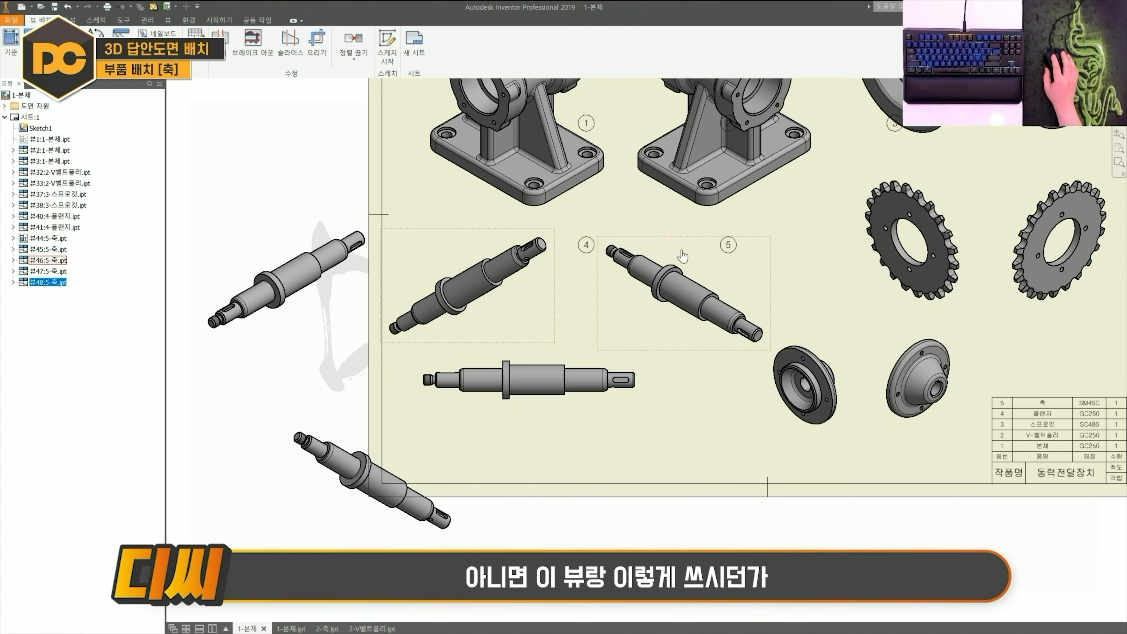
pyautogui.moveTo(683, 250); pyautogui.dragTo(696, 453)
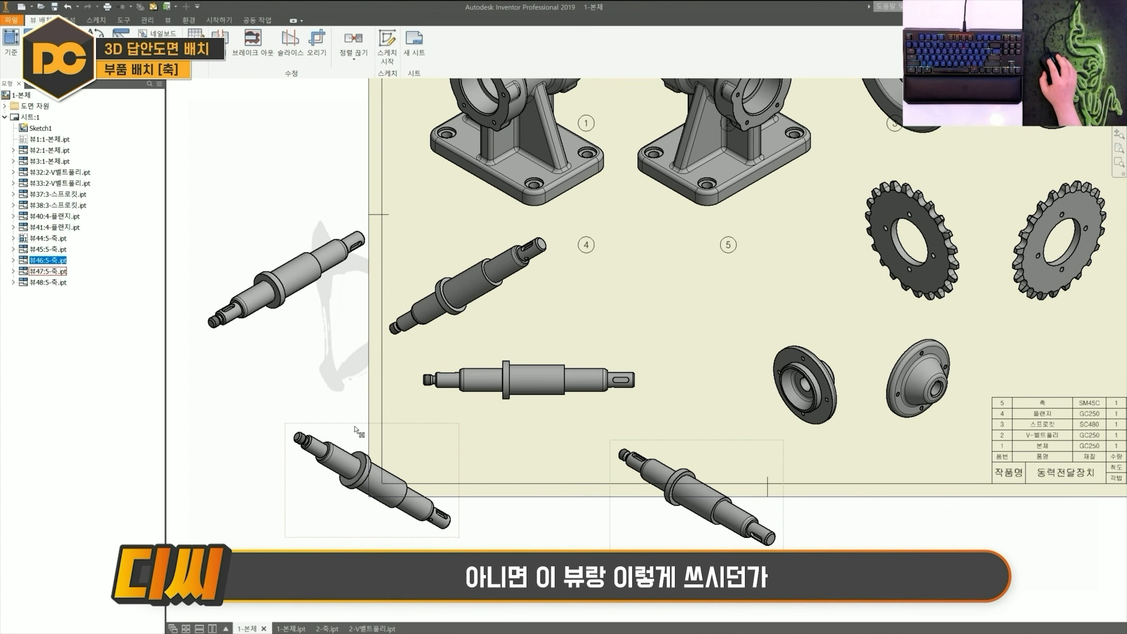
pyautogui.moveTo(563, 451); pyautogui.dragTo(525, 441)
pyautogui.click(465, 423)
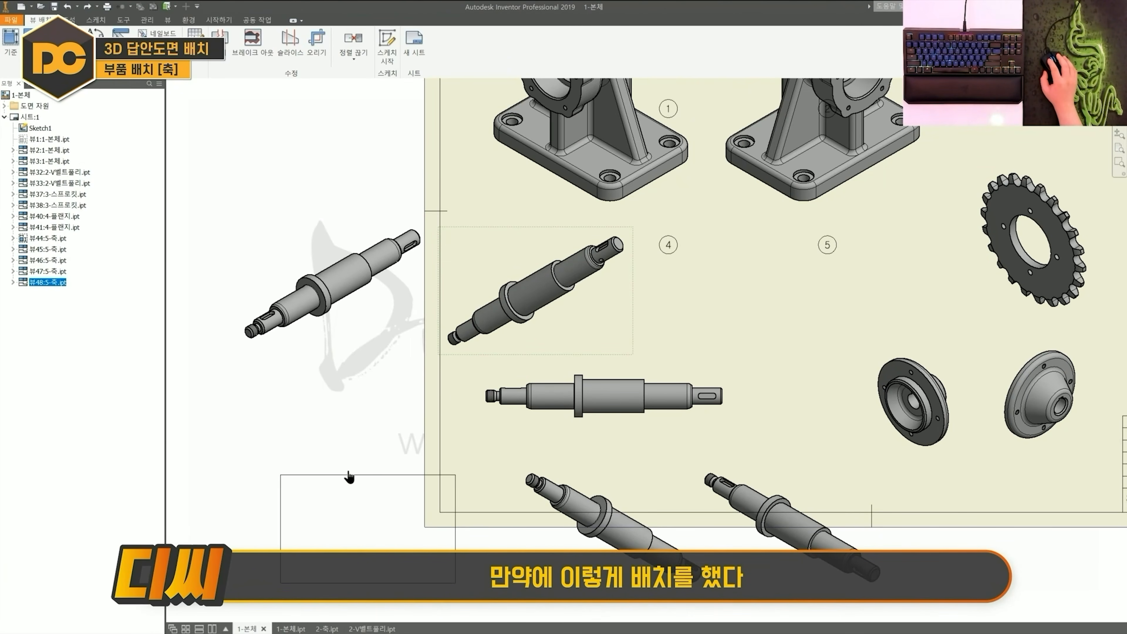
# - Try swapping the isometric shaft view above the base view for the left one below it, beside the off-sheet view
pyautogui.moveTo(363, 456); pyautogui.dragTo(326, 509)
pyautogui.moveTo(592, 467); pyautogui.dragTo(498, 214)
pyautogui.moveTo(407, 315); pyautogui.dragTo(473, 323, button='middle')
pyautogui.scroll(1, 473, 323)
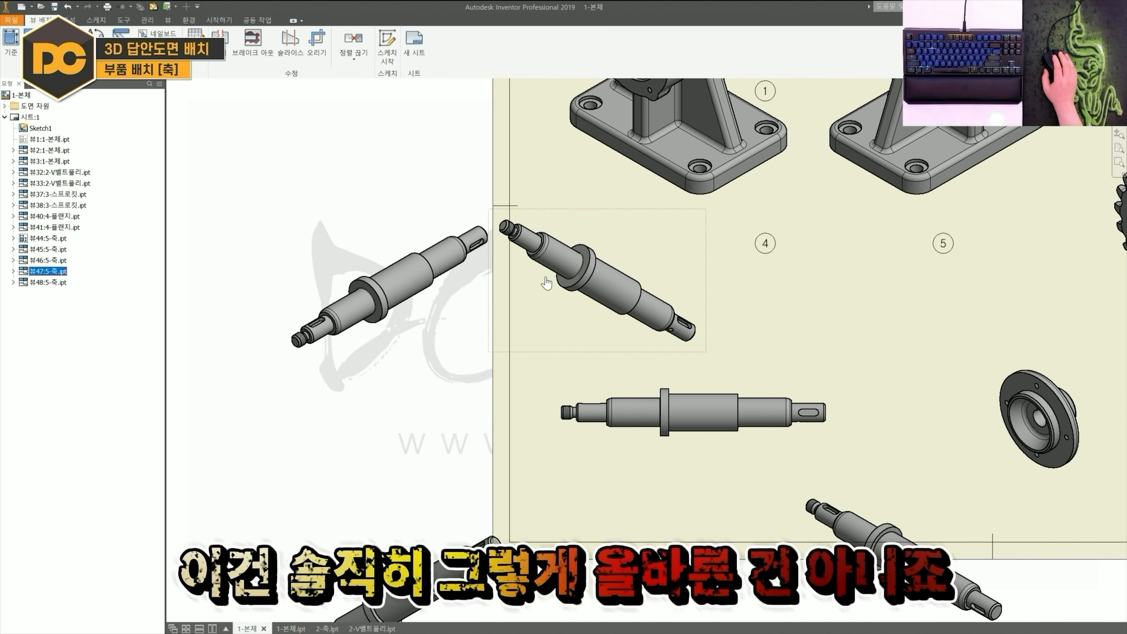
# - Compare which shaft ends and details the two adjacent upper isometric views show
pyautogui.scroll(3, 507, 296)
pyautogui.scroll(-3, 505, 298)
pyautogui.moveTo(496, 305); pyautogui.dragTo(509, 303, button='middle')
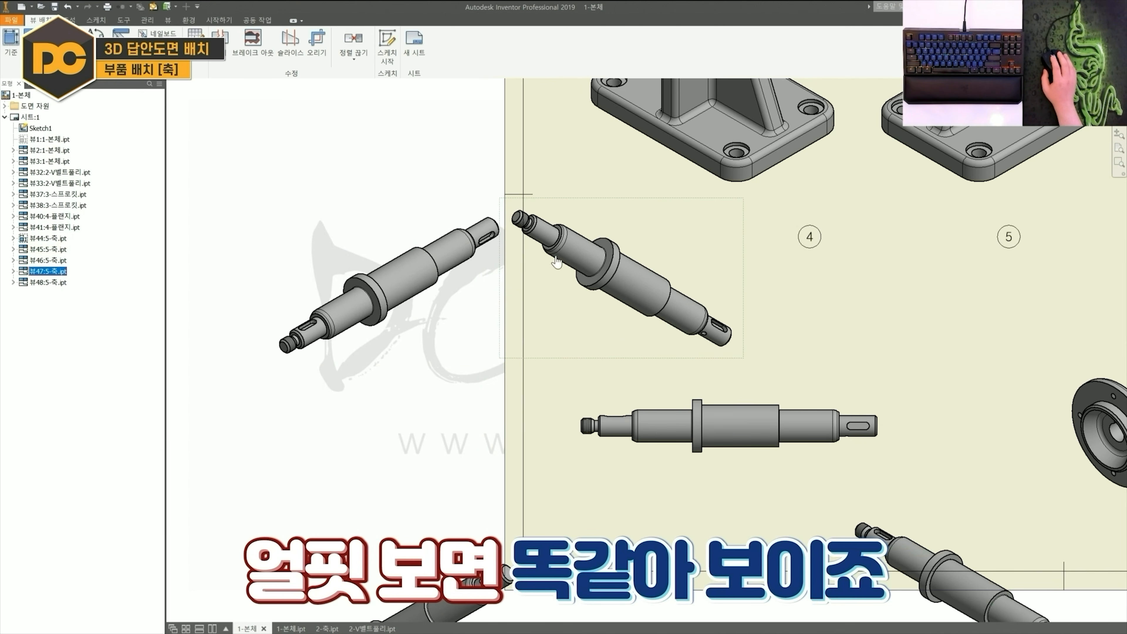
pyautogui.scroll(1, 421, 369)
pyautogui.moveTo(276, 362); pyautogui.dragTo(376, 403, button='middle')
pyautogui.scroll(3, 376, 402)
pyautogui.scroll(-3, 581, 360)
pyautogui.scroll(3, 568, 249)
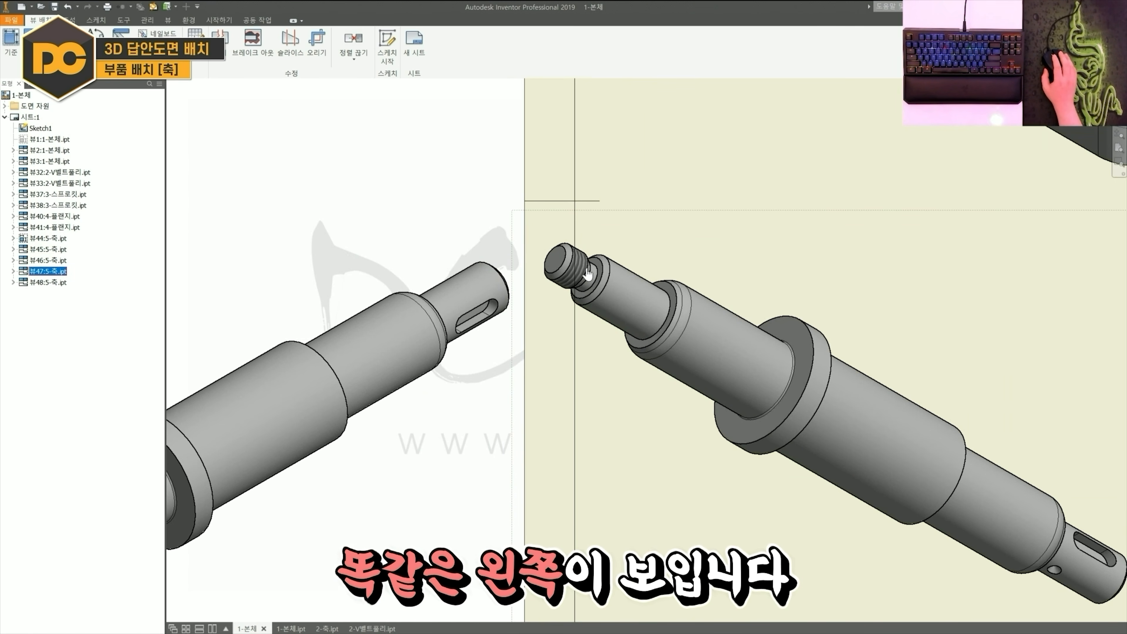
pyautogui.scroll(-2, 585, 282)
pyautogui.scroll(-2, 842, 430)
# - Examine both shaft ends in the lower-right isometric view and check them against the upper pair
pyautogui.moveTo(979, 565); pyautogui.dragTo(675, 345, button='middle')
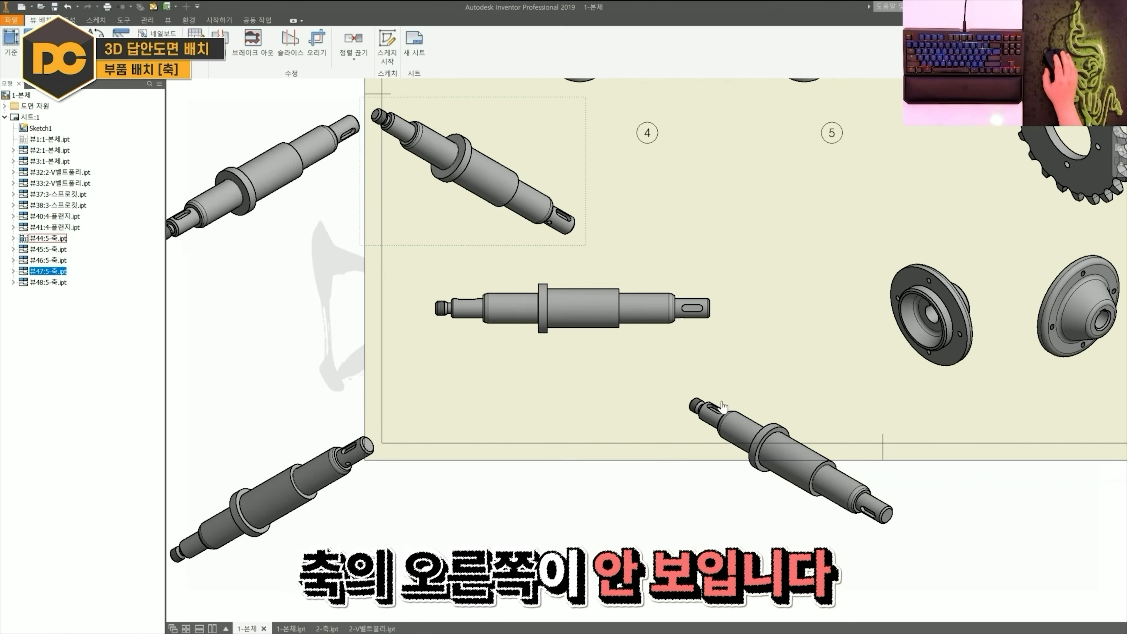
pyautogui.scroll(3, 922, 537)
pyautogui.moveTo(921, 537); pyautogui.dragTo(784, 476, button='middle')
pyautogui.scroll(3, 784, 476)
pyautogui.scroll(-6, 584, 404)
pyautogui.scroll(3, 297, 156)
pyautogui.moveTo(296, 156); pyautogui.dragTo(709, 308, button='middle')
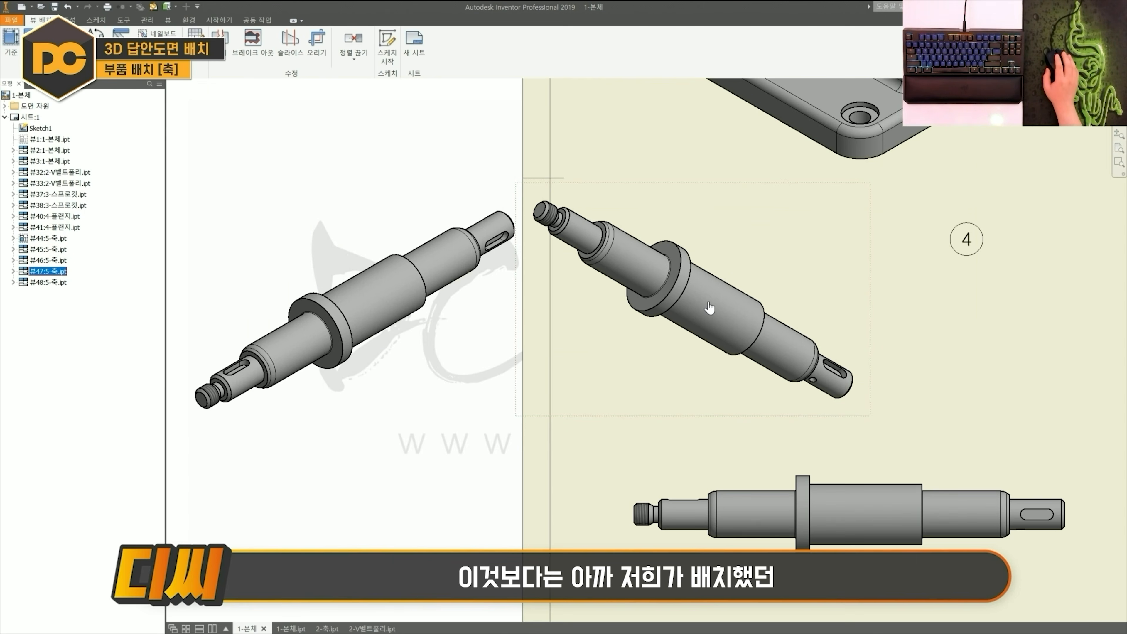
pyautogui.scroll(-2, 708, 308)
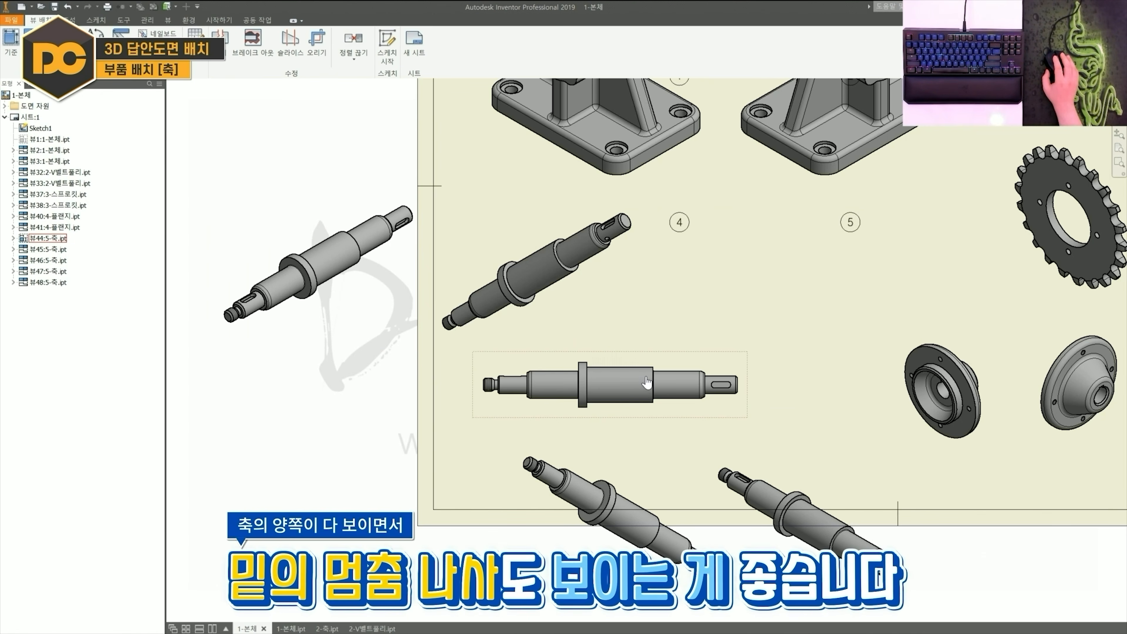
# - Examine the keyway end and lower threaded end of the isometric shaft view above the base view
pyautogui.moveTo(364, 336); pyautogui.dragTo(448, 361, button='middle')
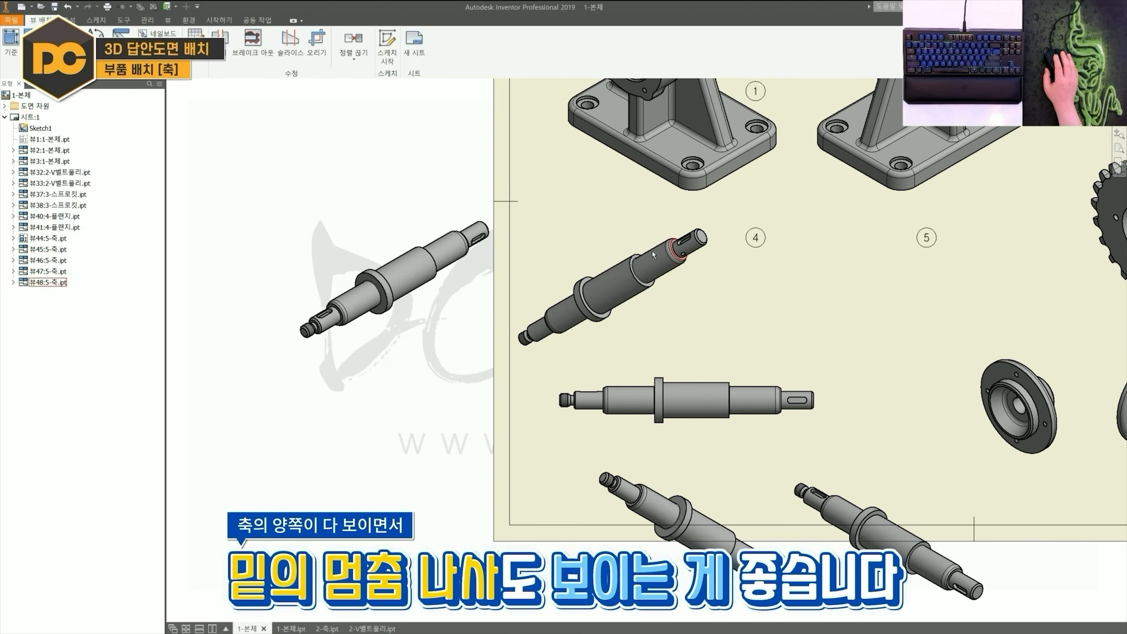
pyautogui.scroll(2, 691, 264)
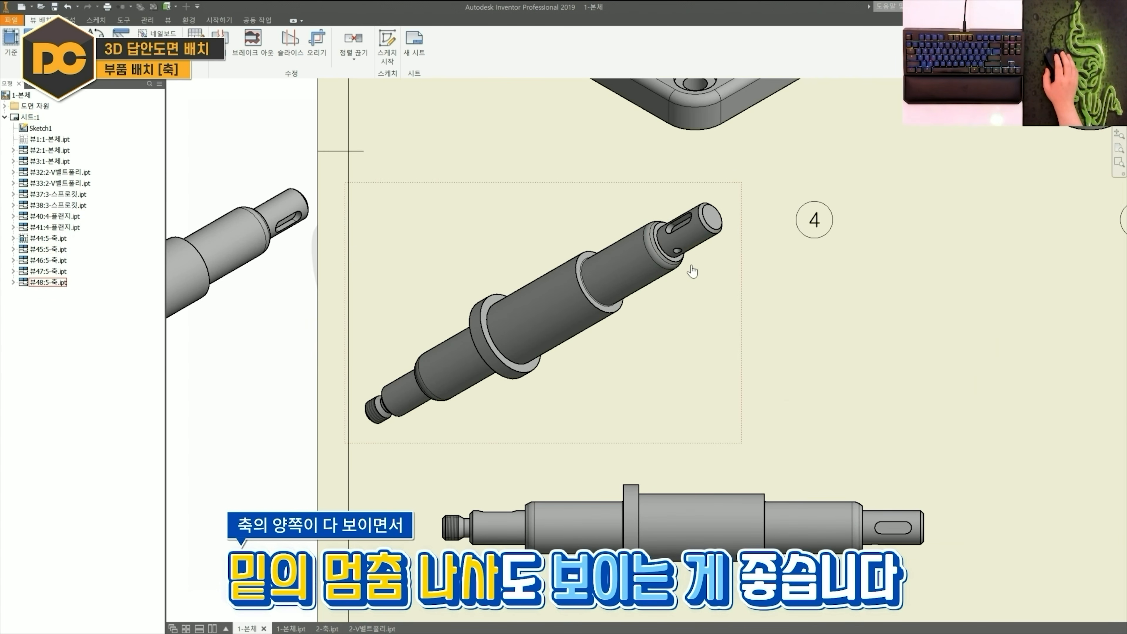
pyautogui.scroll(-2, 692, 271)
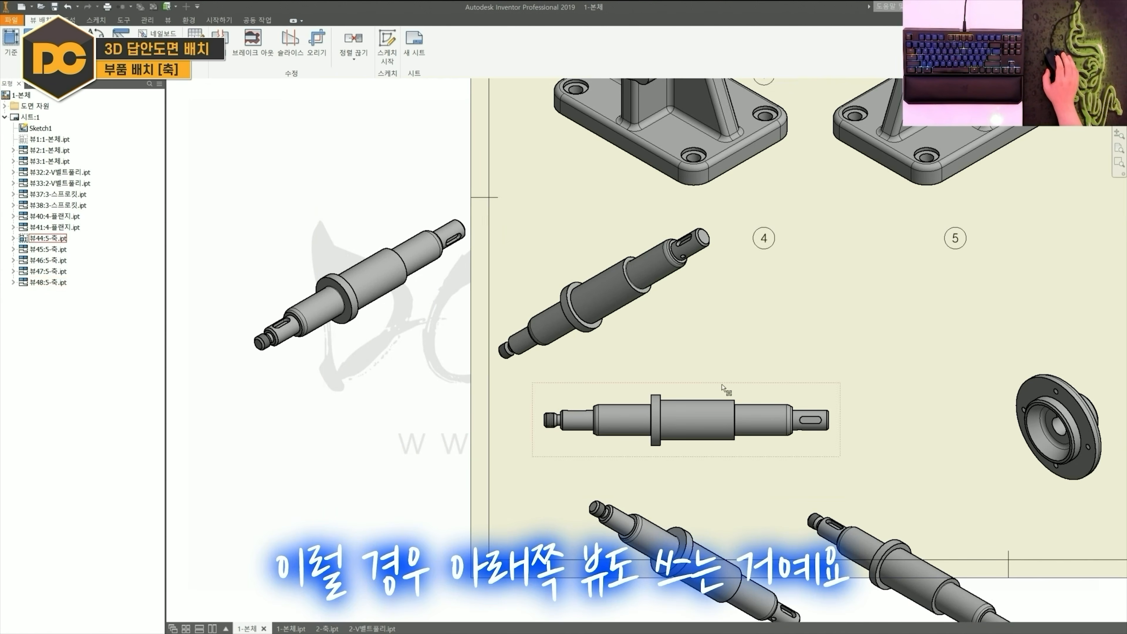
pyautogui.moveTo(721, 386); pyautogui.dragTo(679, 289, button='middle')
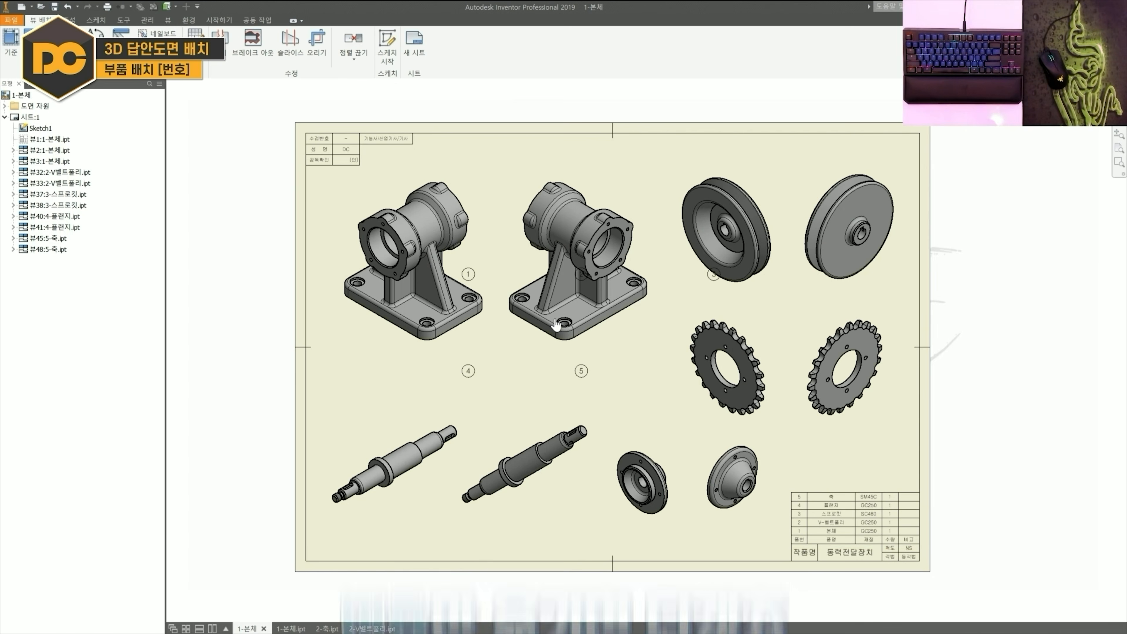
# - Open the part-number sketch for editing and move number 1 with its circle above the gap between the two body views
pyautogui.scroll(3, 493, 289)
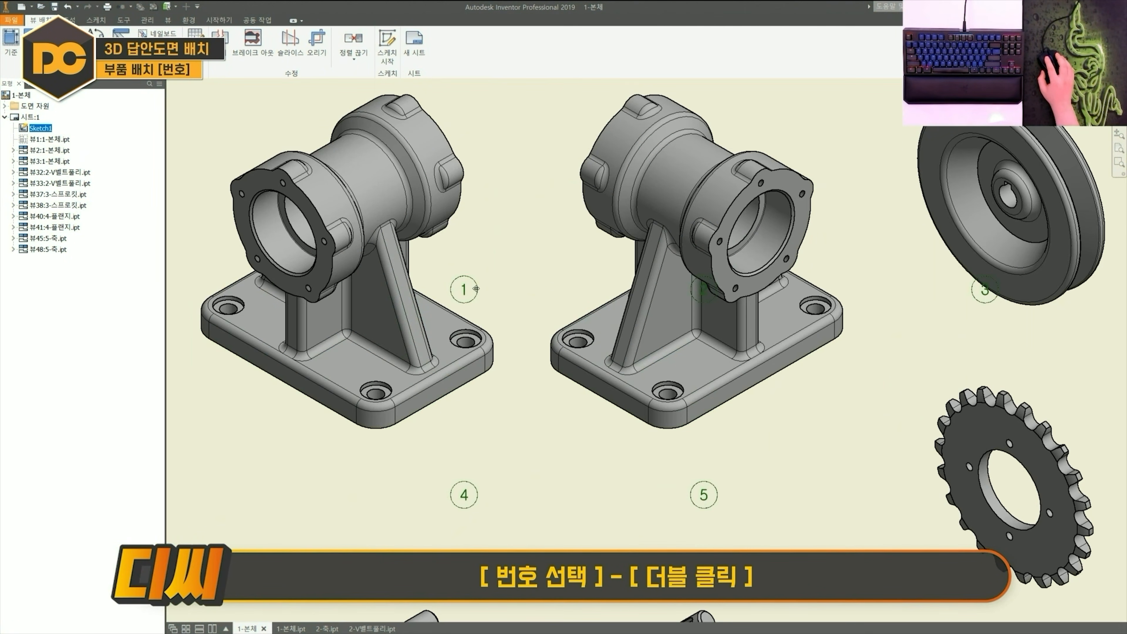
pyautogui.doubleClick(476, 288)
pyautogui.scroll(-3, 479, 289)
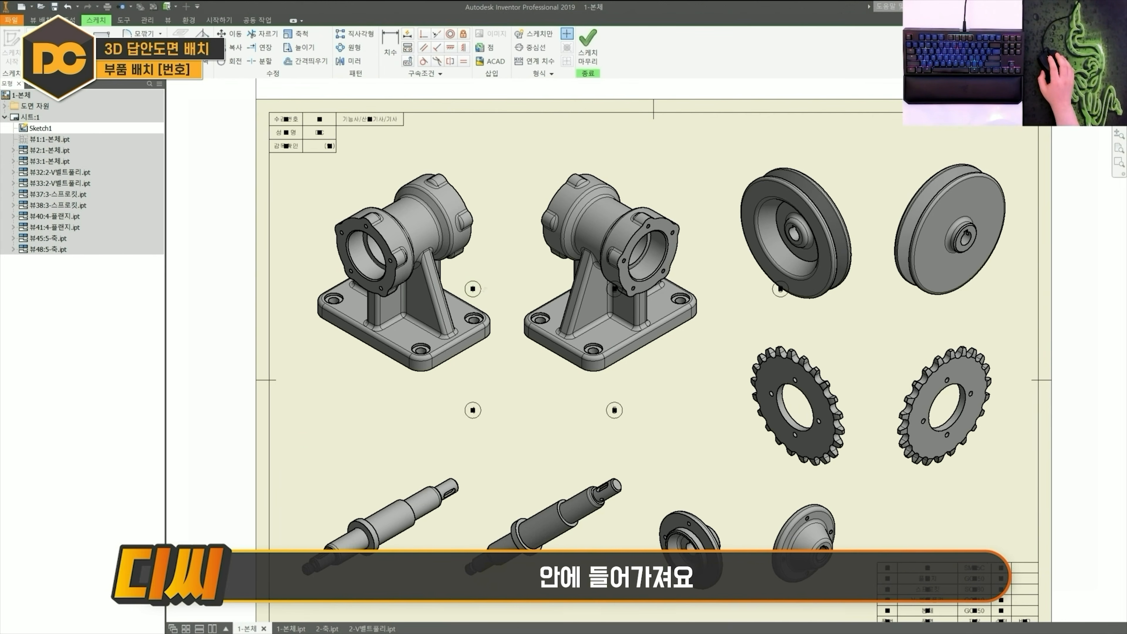
pyautogui.moveTo(348, 216); pyautogui.dragTo(525, 368)
pyautogui.moveTo(489, 300); pyautogui.dragTo(524, 179)
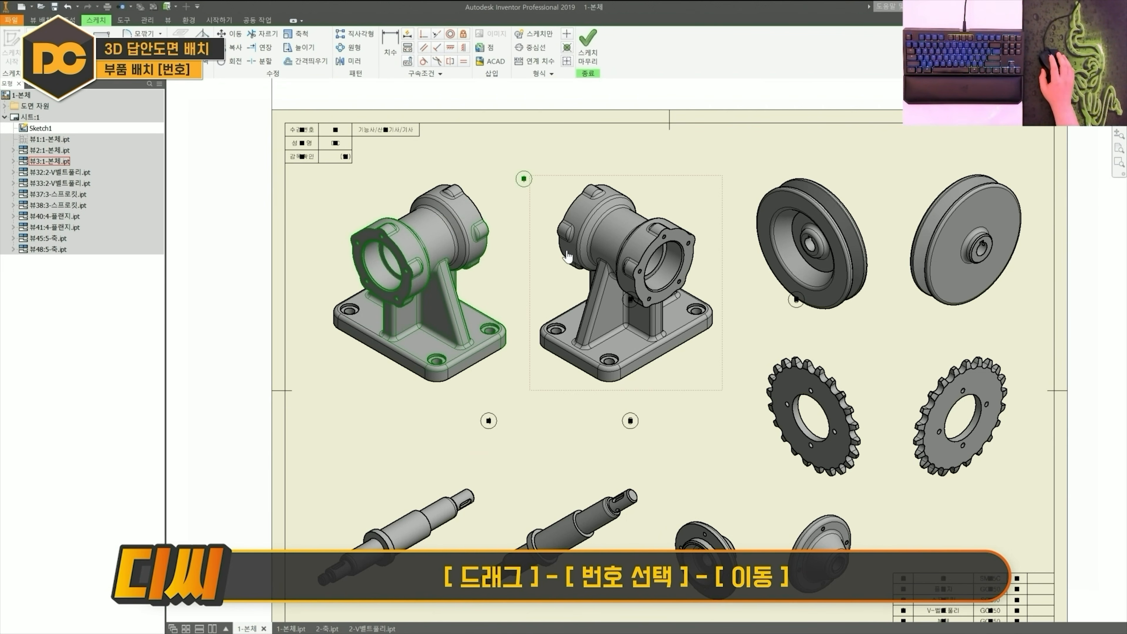
# - Move number 2 between the two V-belt pulley views and number 3 between the two sprocket views
pyautogui.moveTo(545, 258); pyautogui.dragTo(696, 364)
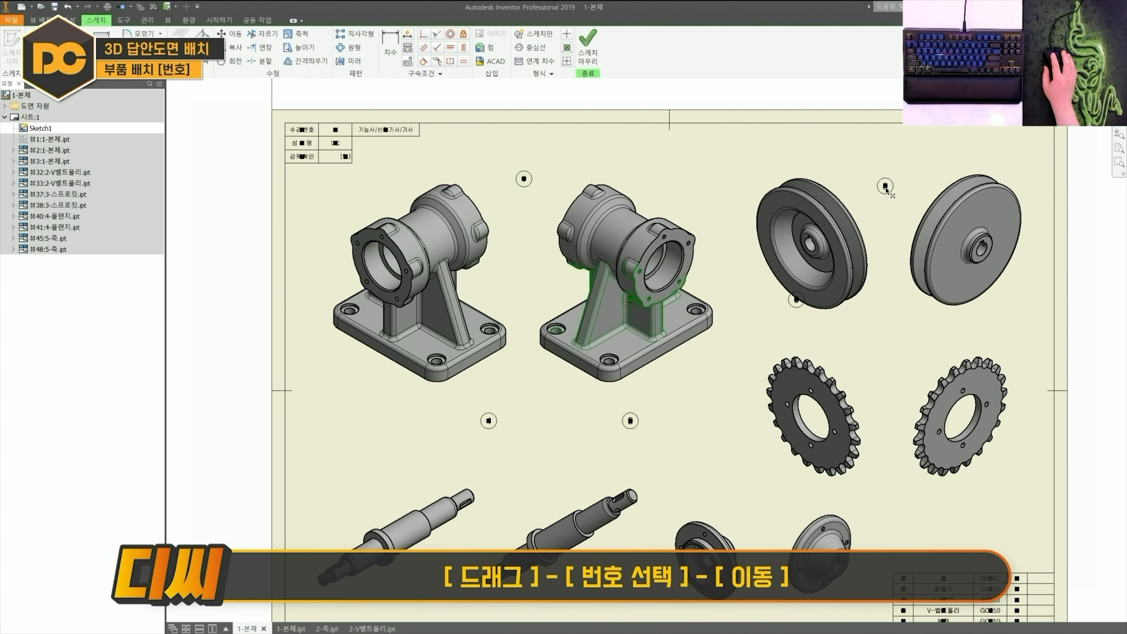
pyautogui.moveTo(688, 268); pyautogui.dragTo(822, 396)
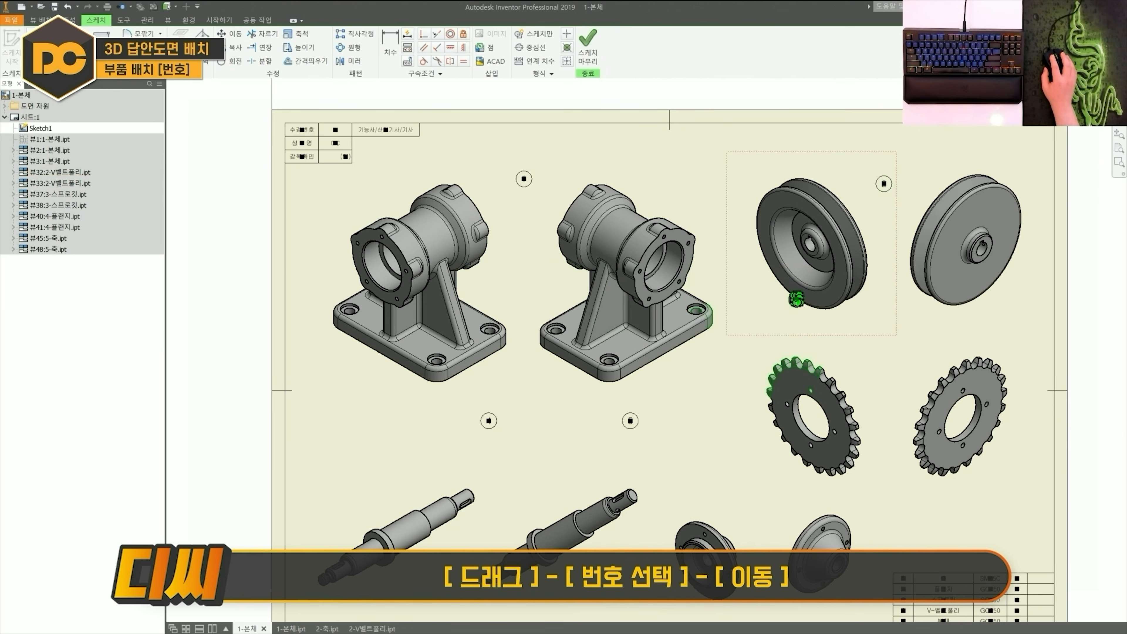
pyautogui.moveTo(888, 362); pyautogui.dragTo(888, 362)
# - Move number 4 between the two flange views and number 5 between the two shaft views
pyautogui.moveTo(384, 356); pyautogui.dragTo(422, 310, button='middle')
pyautogui.moveTo(422, 309); pyautogui.dragTo(567, 416)
pyautogui.moveTo(527, 378); pyautogui.dragTo(798, 463)
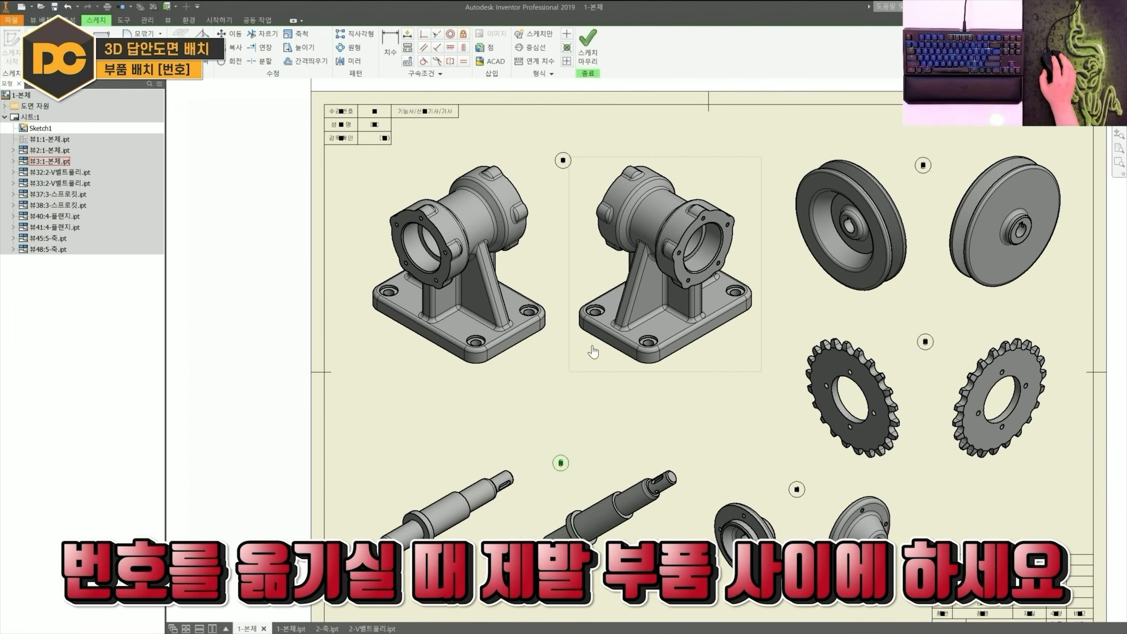
# - Try number 1 at the upper left of the left body view, and return it midway between the two body views
pyautogui.moveTo(592, 346); pyautogui.dragTo(585, 393, button='middle')
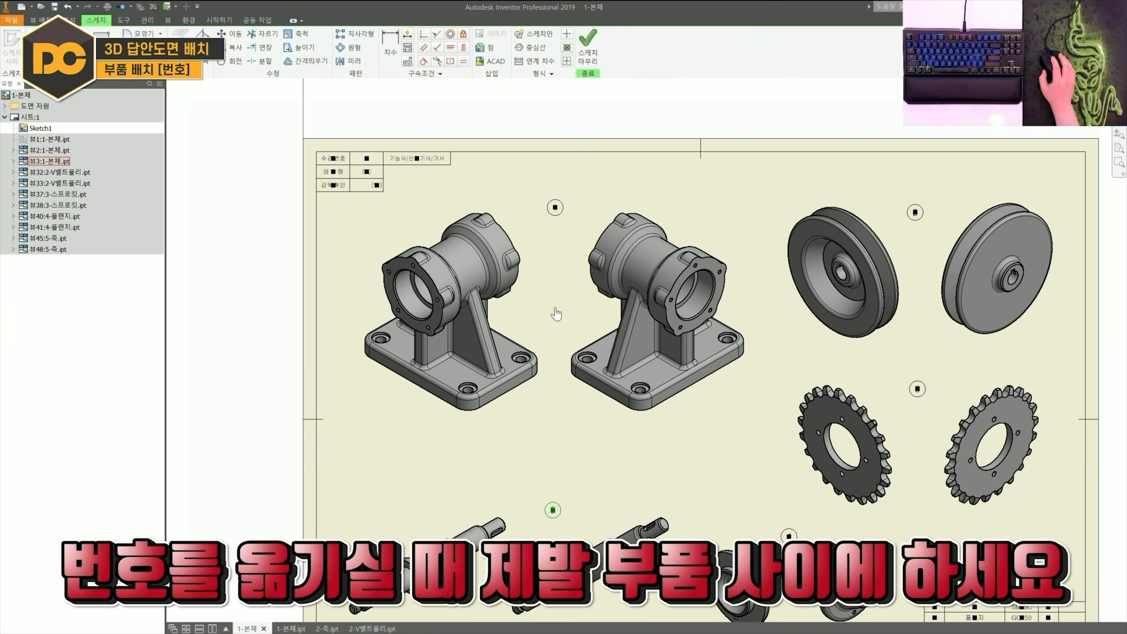
pyautogui.scroll(3, 546, 271)
pyautogui.scroll(-3, 572, 289)
pyautogui.moveTo(566, 207); pyautogui.dragTo(357, 221)
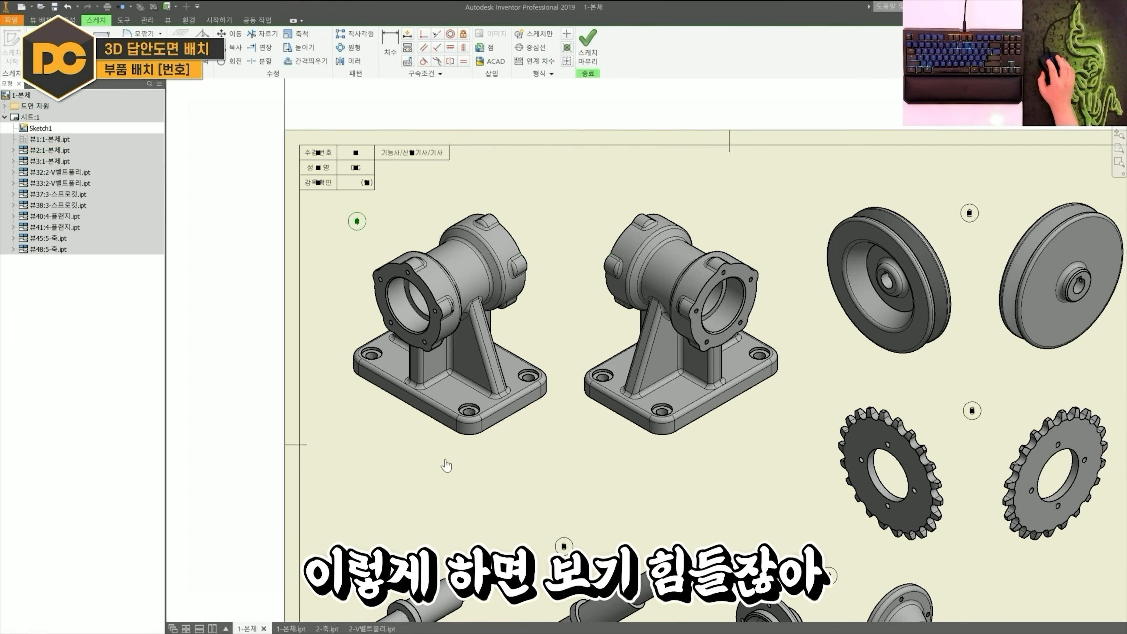
pyautogui.scroll(3, 362, 217)
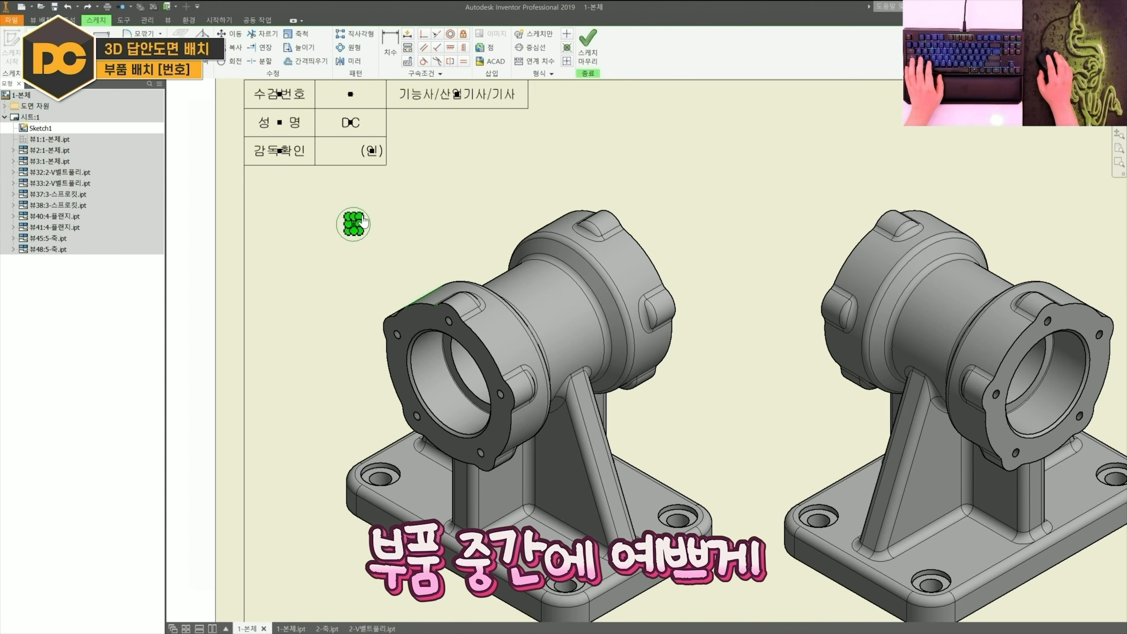
pyautogui.moveTo(357, 226); pyautogui.dragTo(741, 198)
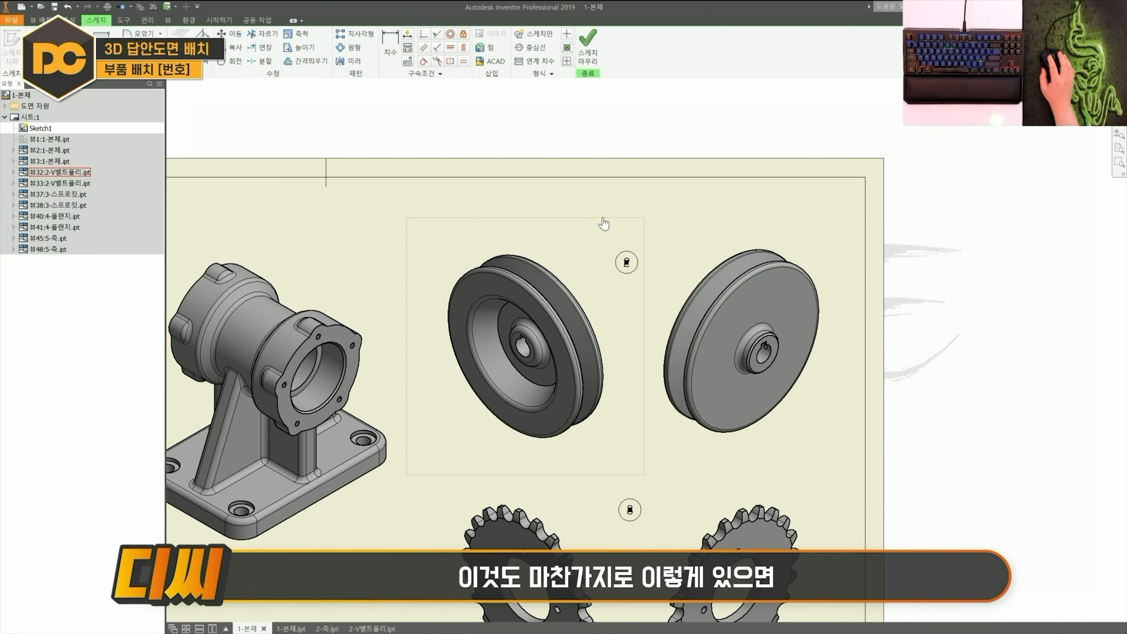
# - Fine-tune numbers 2 and 3 so they sit centred above the pulley and sprocket pairs, and finish the sketch
pyautogui.scroll(3, 626, 263)
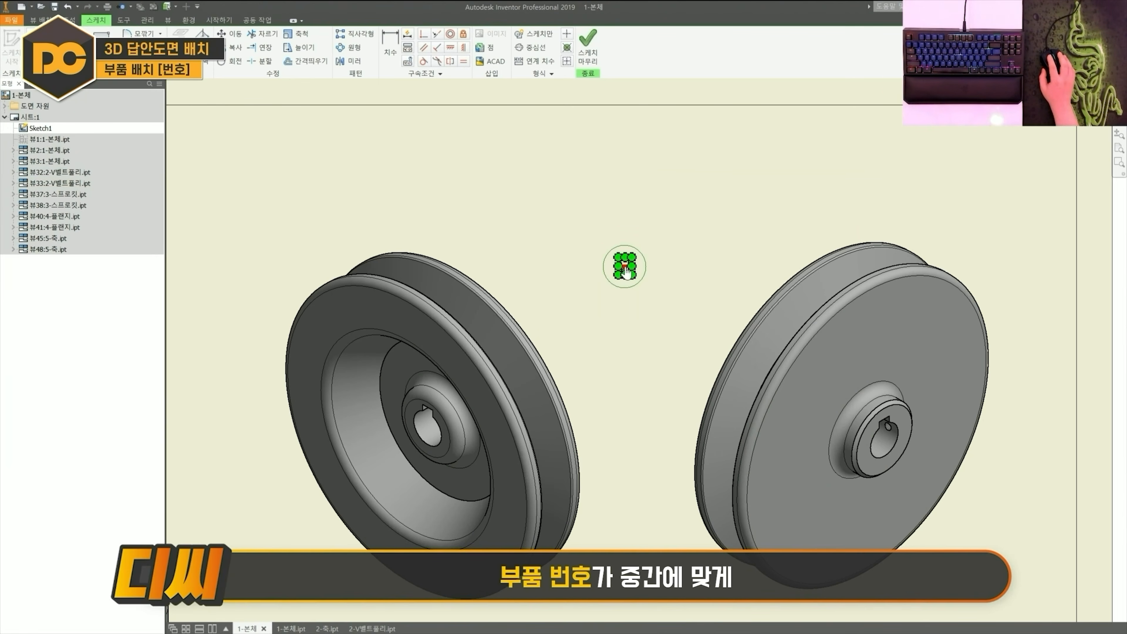
pyautogui.moveTo(625, 267); pyautogui.dragTo(621, 230)
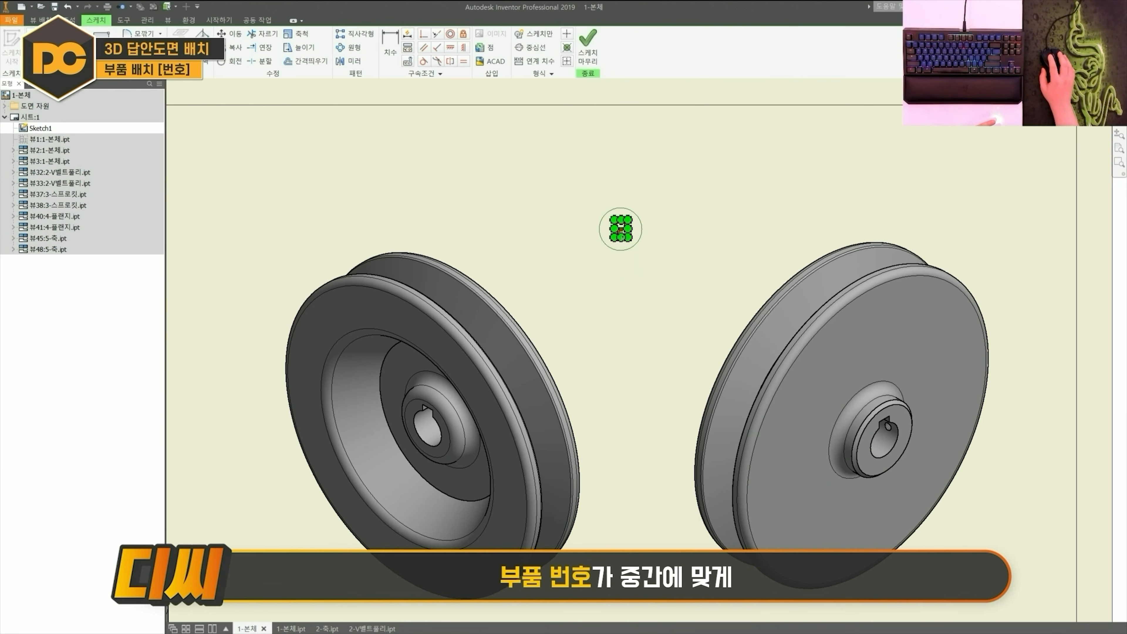
pyautogui.scroll(-5, 623, 244)
pyautogui.scroll(3, 599, 328)
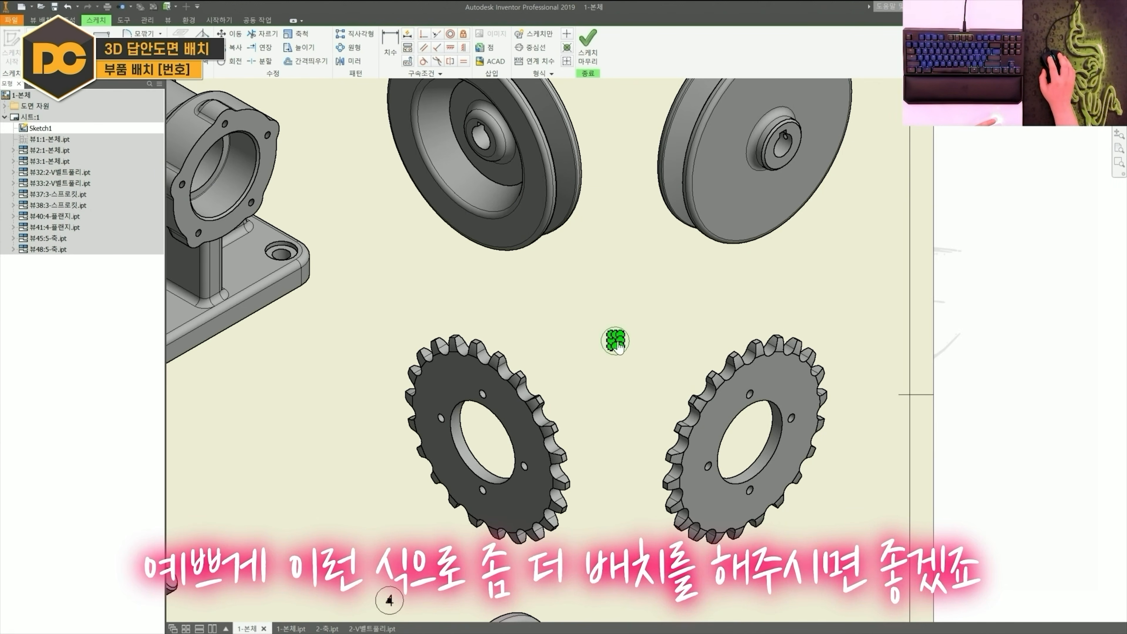
pyautogui.moveTo(617, 325); pyautogui.dragTo(617, 326)
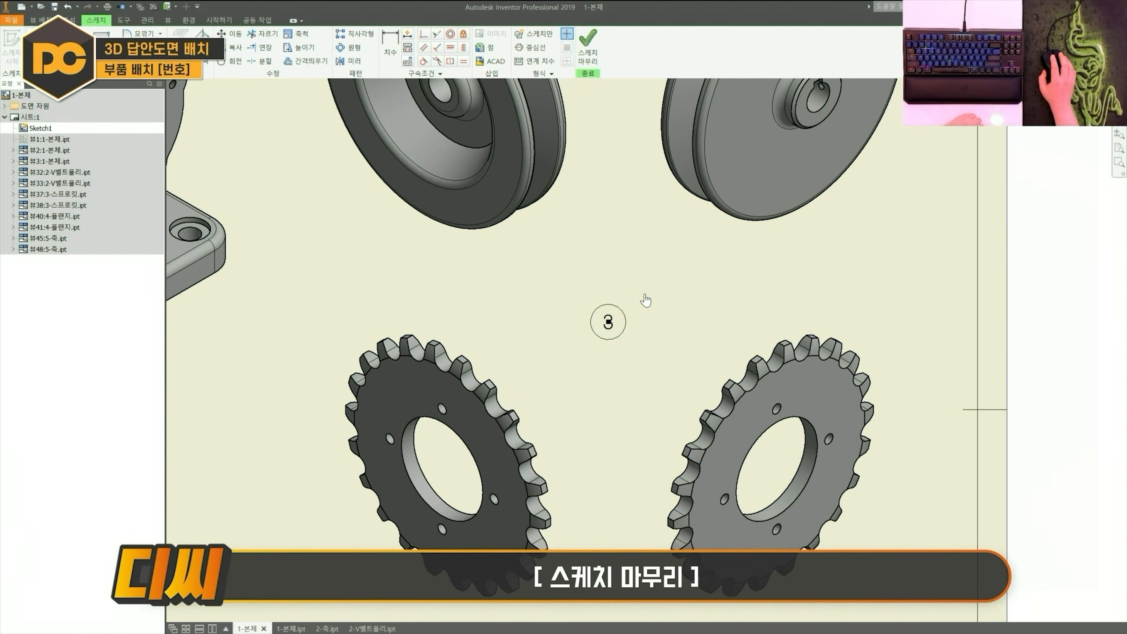
pyautogui.click(603, 75)
pyautogui.scroll(-4, 578, 222)
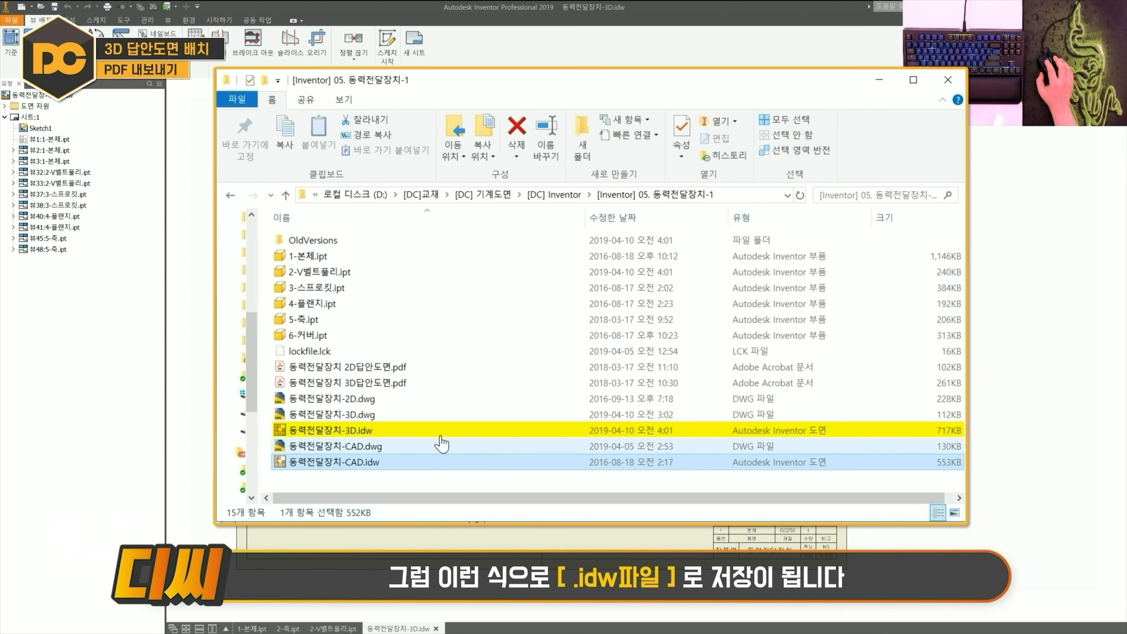
# - Review the saved 동력전달장치-3D.idw drawing and the part model files in the File Explorer project folder
pyautogui.click(388, 435)
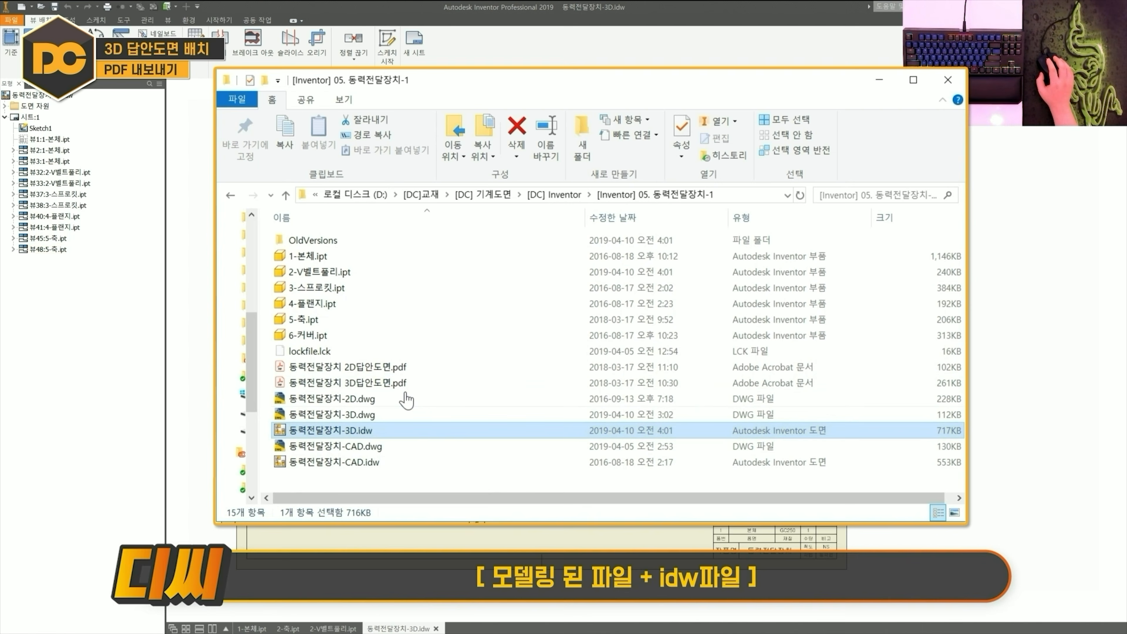
pyautogui.click(359, 263)
pyautogui.click(346, 303)
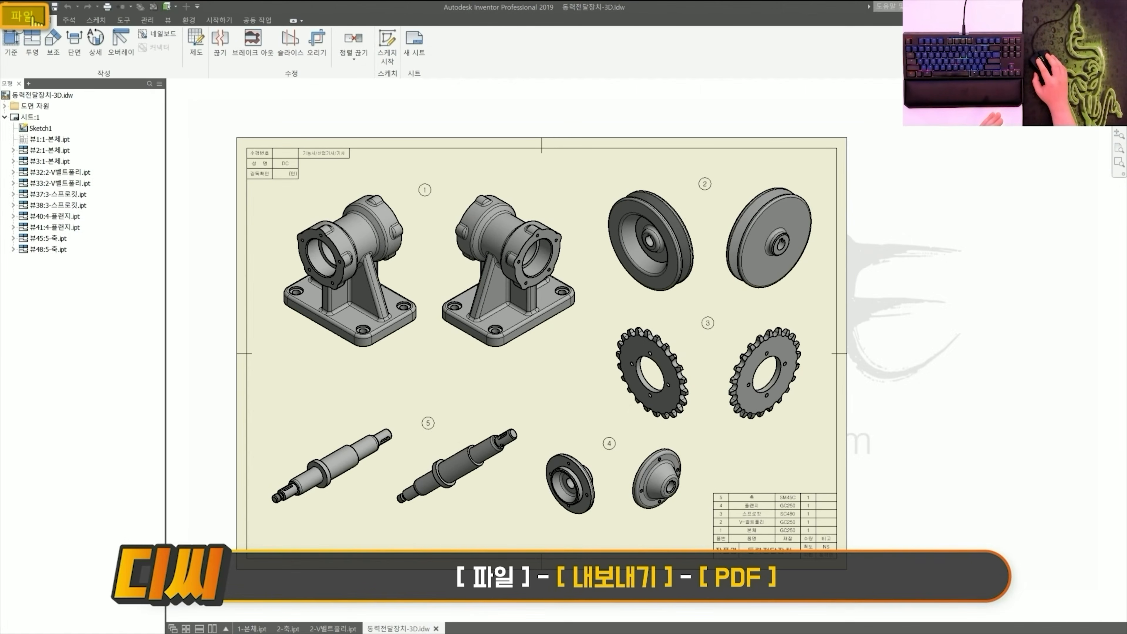
# - Export the current sheet to PDF as 동력전달장치-3D.pdf with a vector resolution of 2400 DPI
pyautogui.click(11, 20)
pyautogui.click(91, 266)
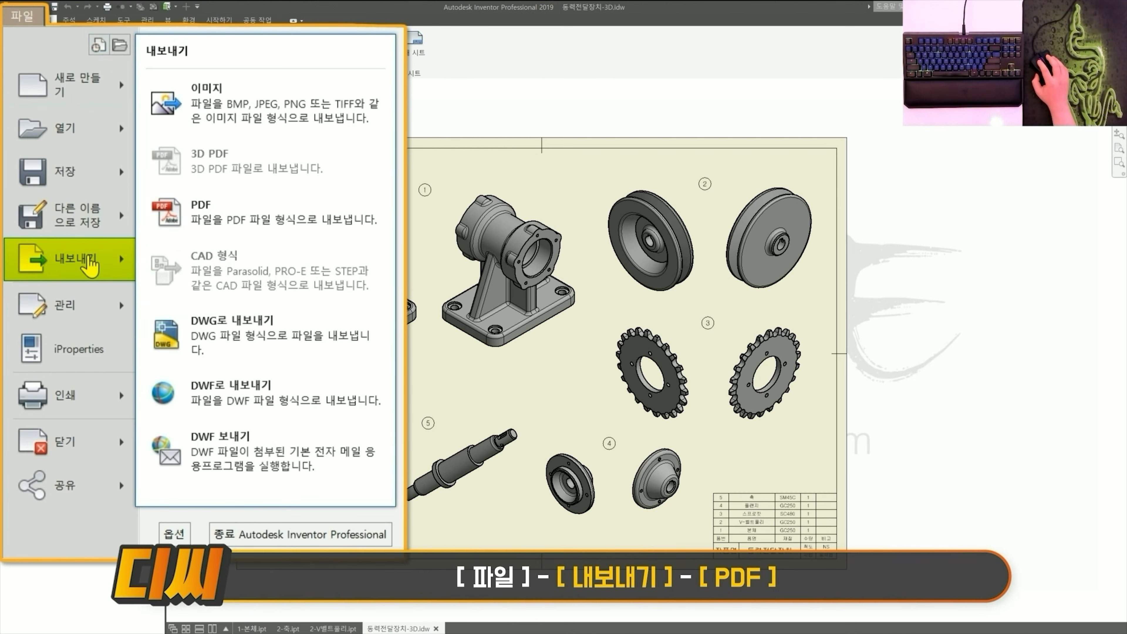
pyautogui.click(247, 205)
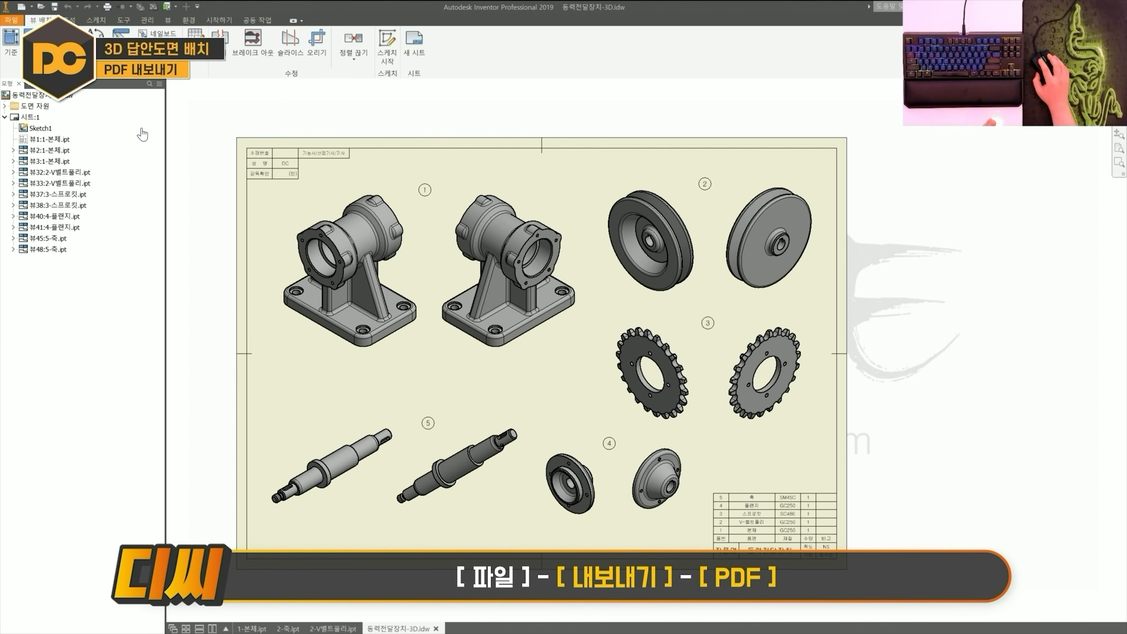
pyautogui.click(753, 511)
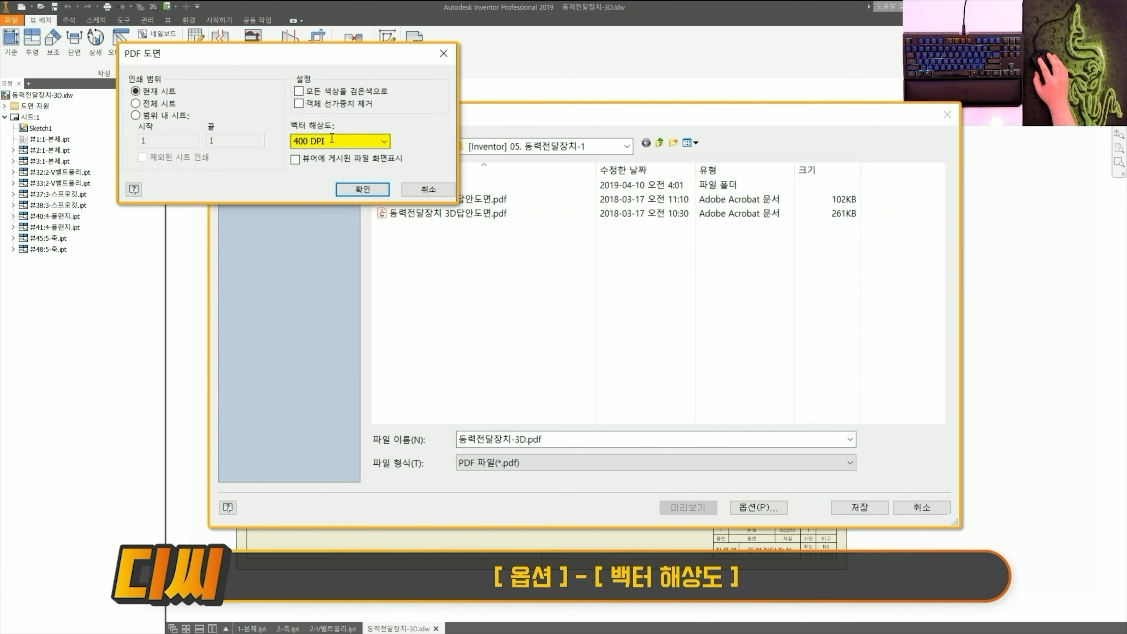
pyautogui.click(385, 142)
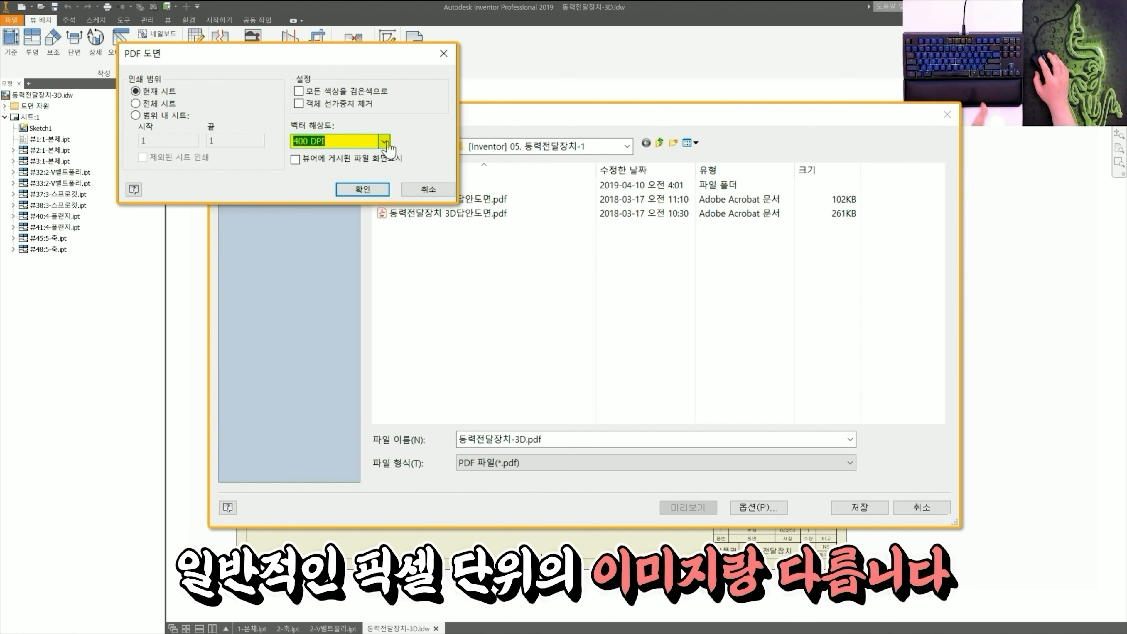
pyautogui.click(384, 142)
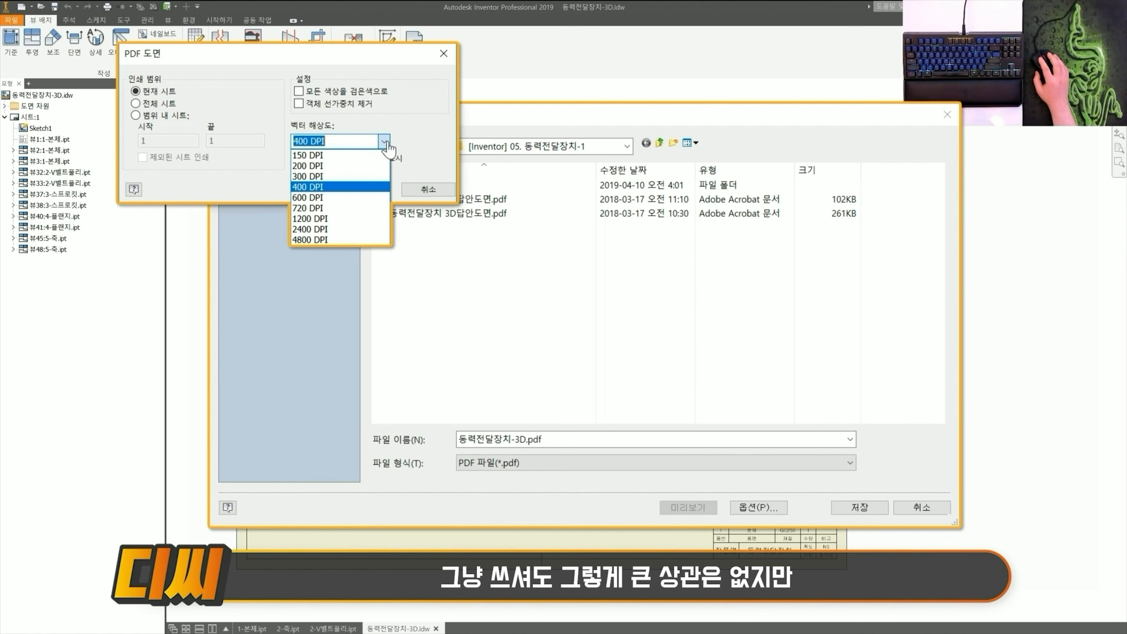
pyautogui.click(355, 229)
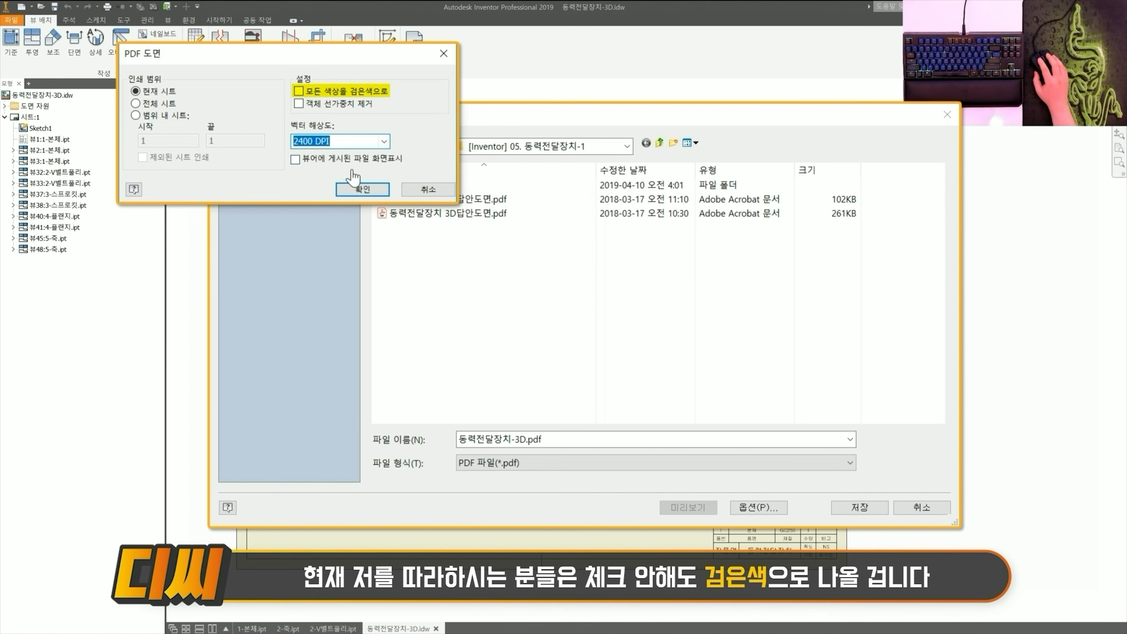
pyautogui.click(363, 190)
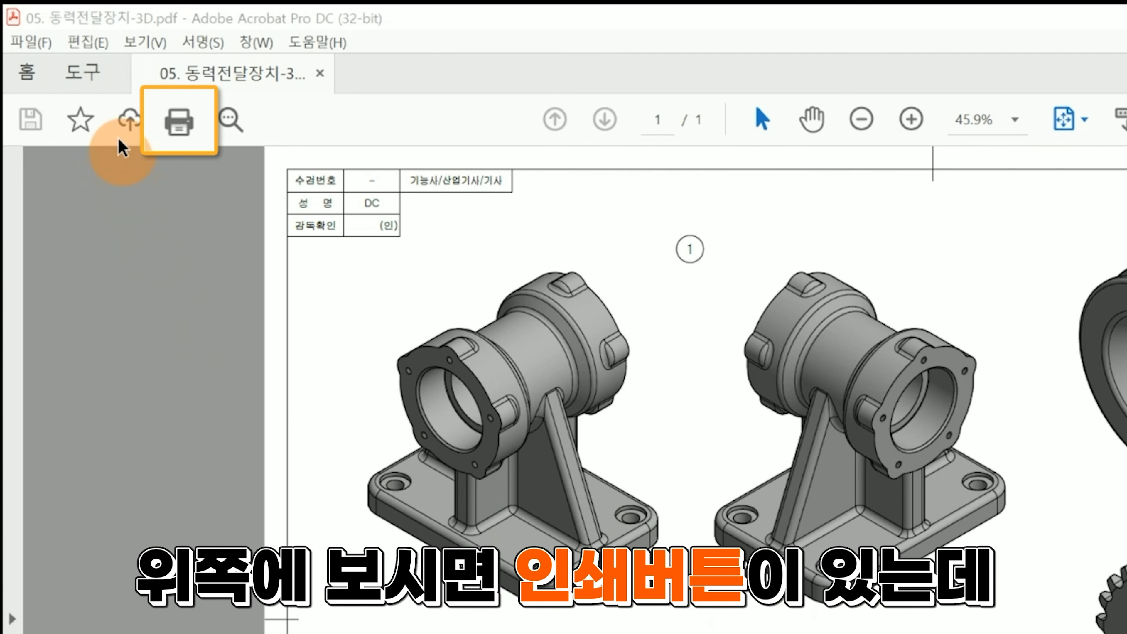
# - Open the print settings for the exported PDF in Adobe Acrobat, choose the Samsung M262x 282x Series printer and open its properties
pyautogui.click(176, 130)
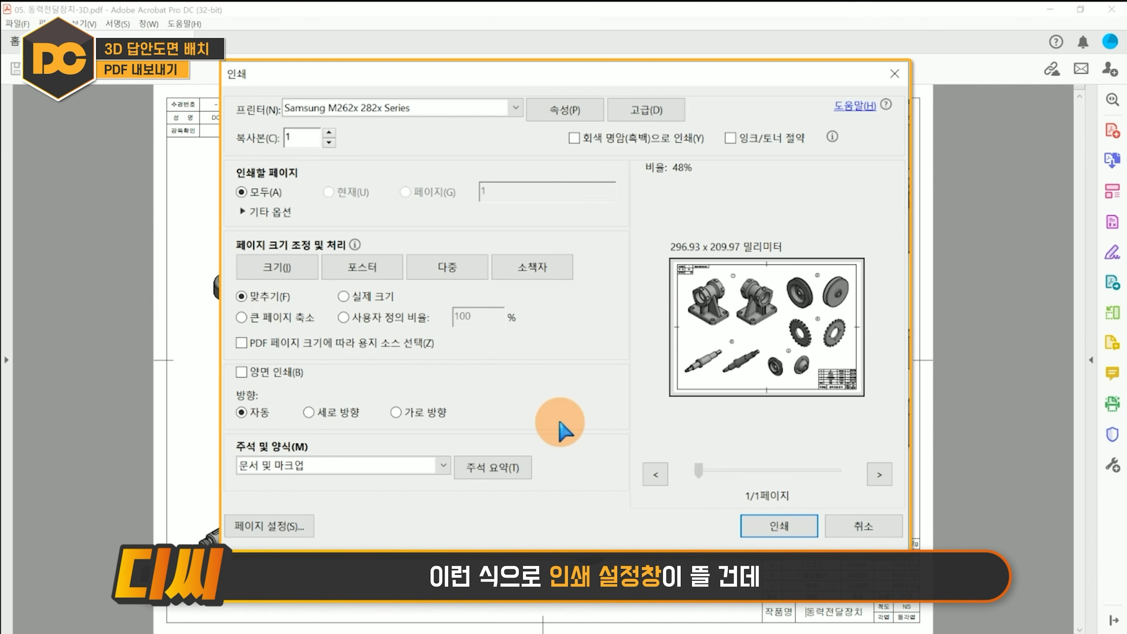
pyautogui.click(419, 109)
pyautogui.click(417, 219)
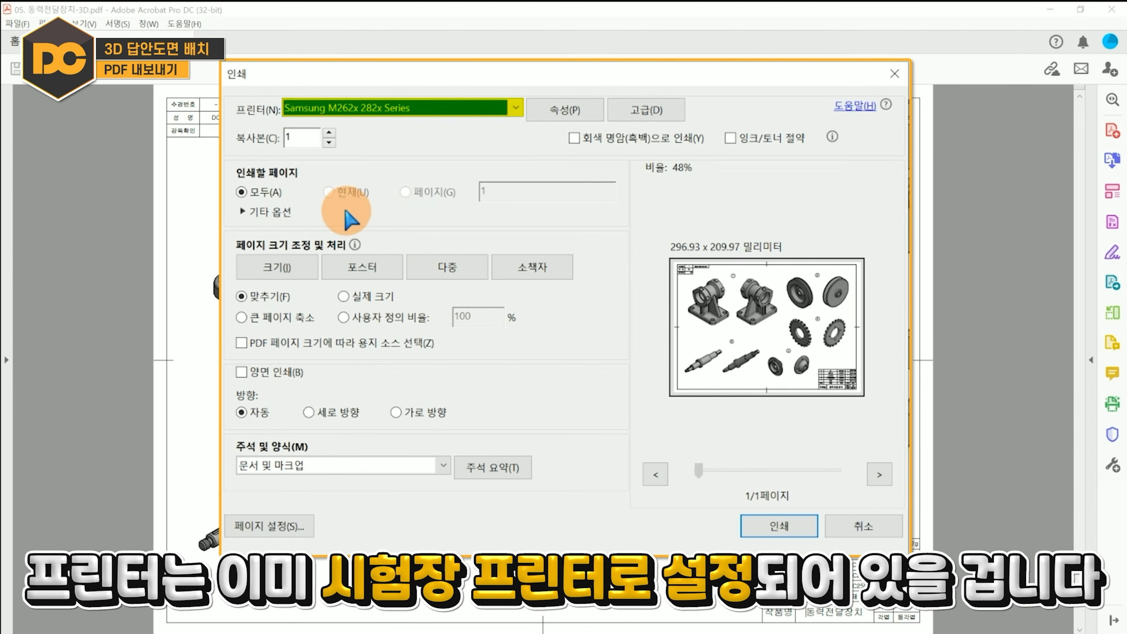
pyautogui.click(576, 114)
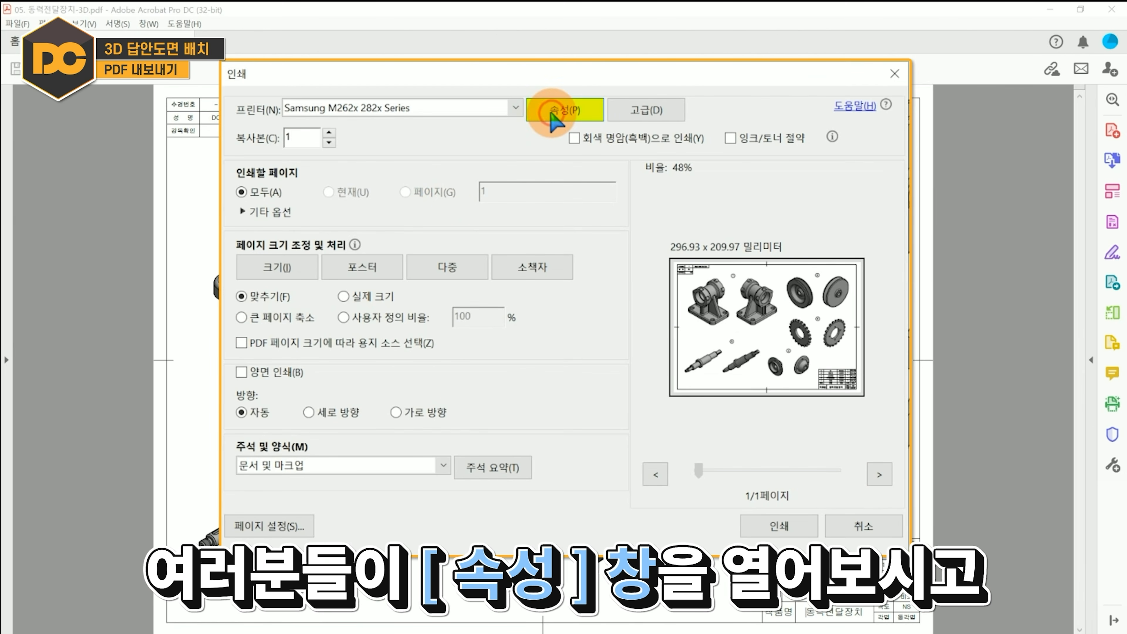
pyautogui.click(552, 113)
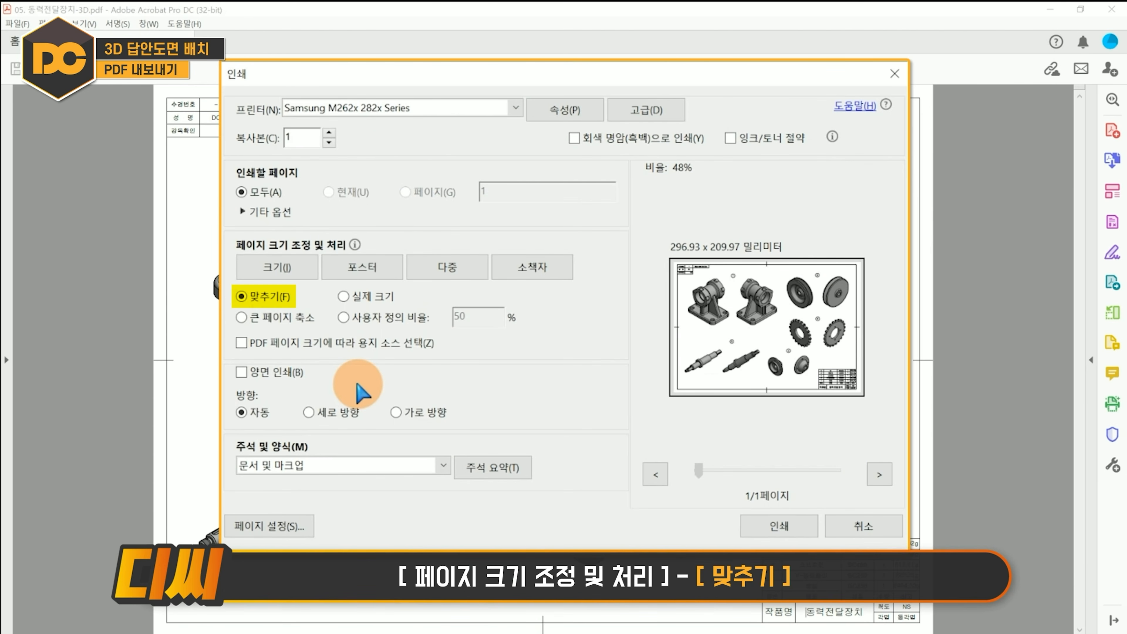
# - Try actual-size and portrait printing in the preview, returning to the Fit size option and automatic orientation
pyautogui.click(344, 296)
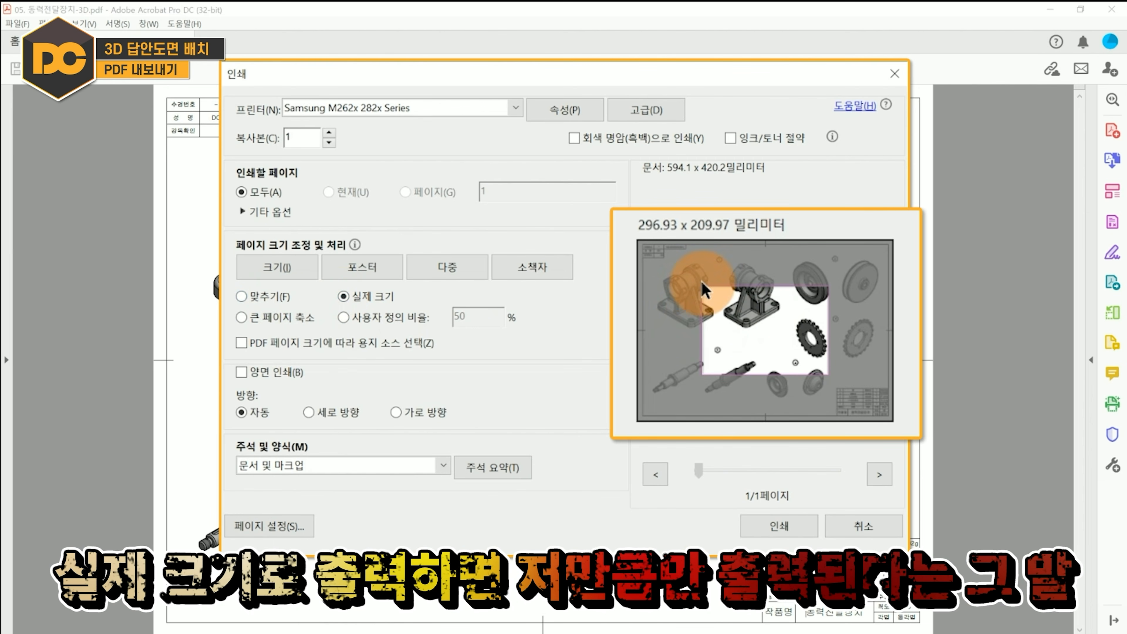
pyautogui.click(271, 297)
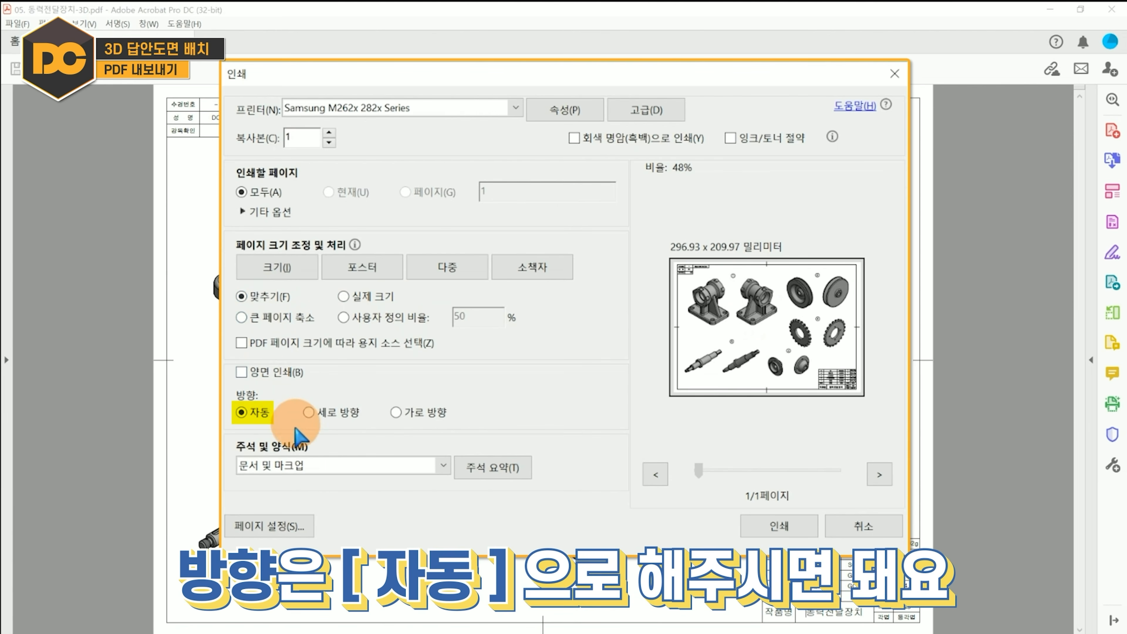
pyautogui.click(331, 415)
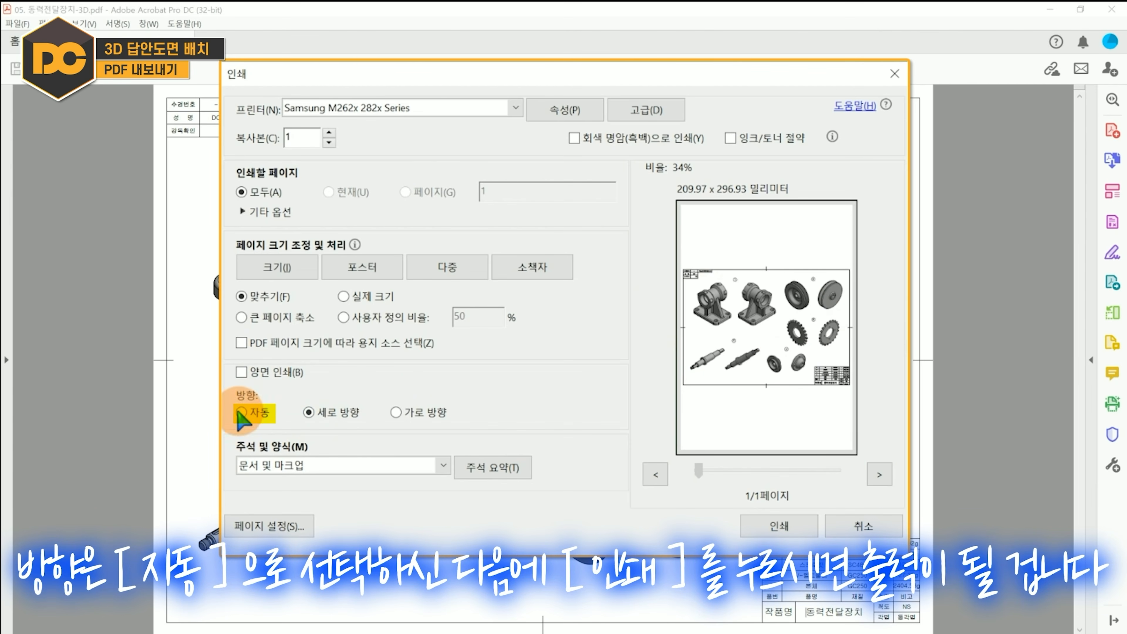
pyautogui.click(264, 413)
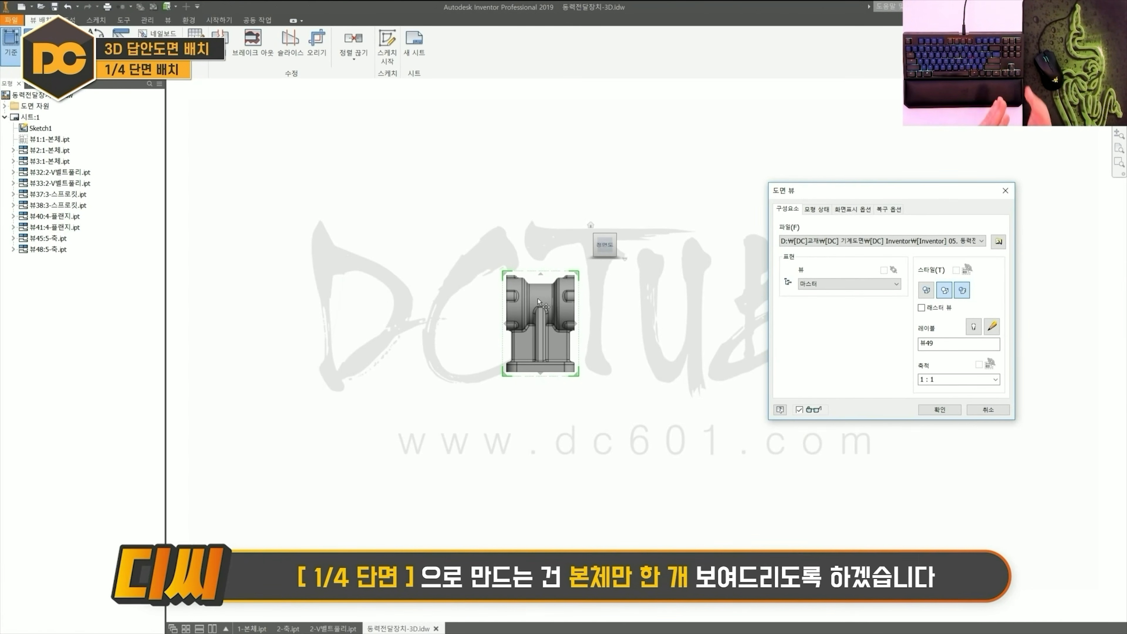
# - Place a 1:1 base view of the main body and sketch a rectangle on it covering everything above the bore axis
pyautogui.scroll(2, 504, 318)
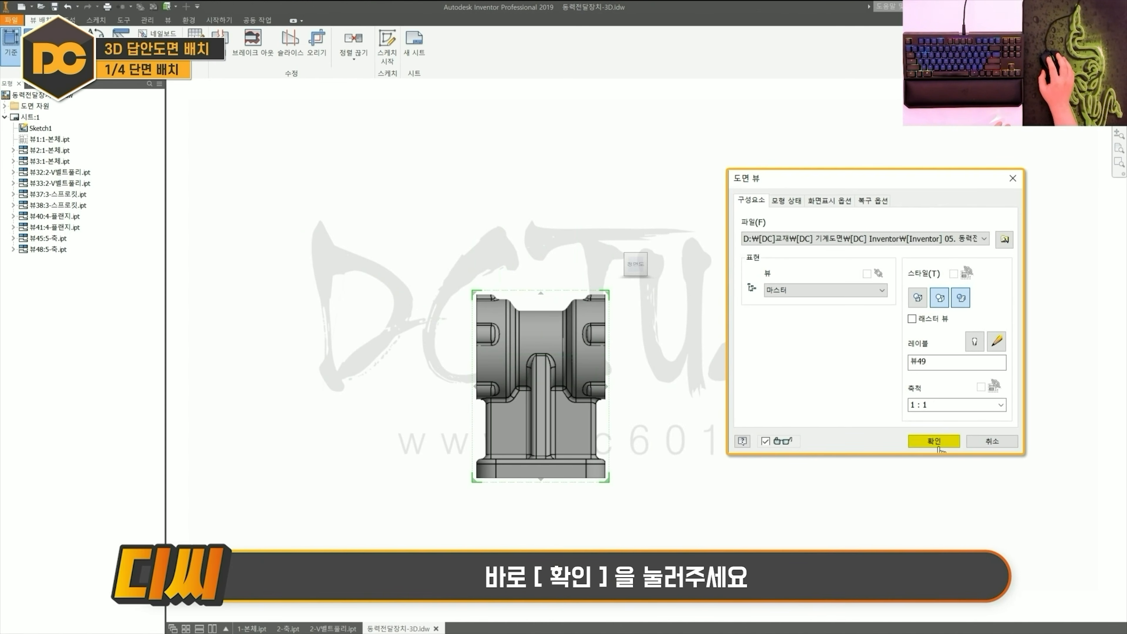
pyautogui.click(939, 409)
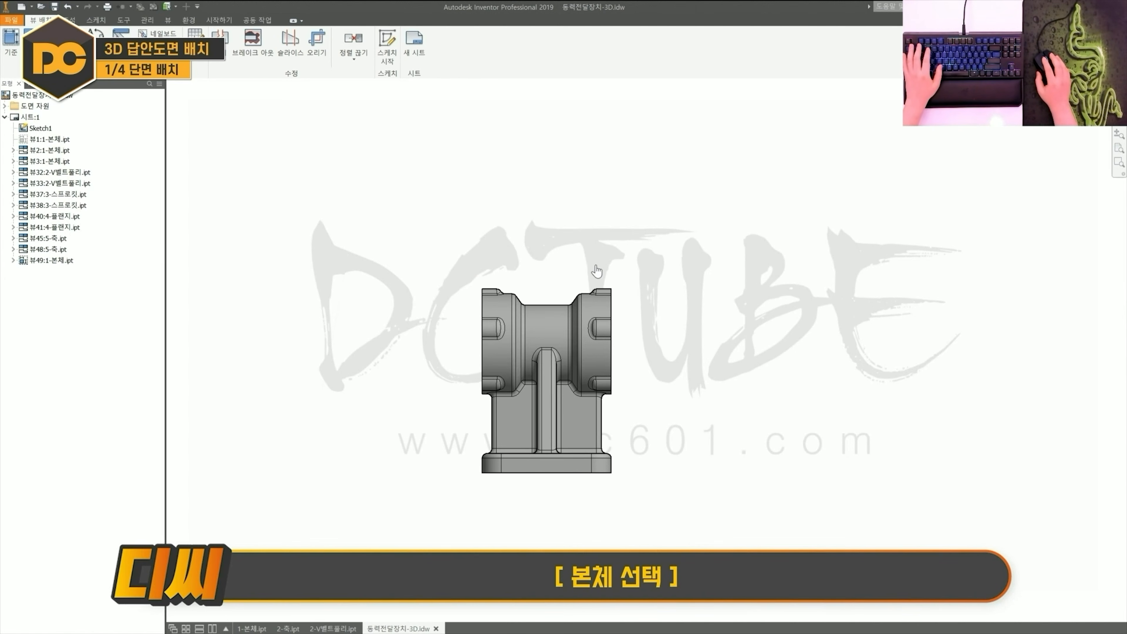
pyautogui.click(646, 233)
pyautogui.click(647, 231)
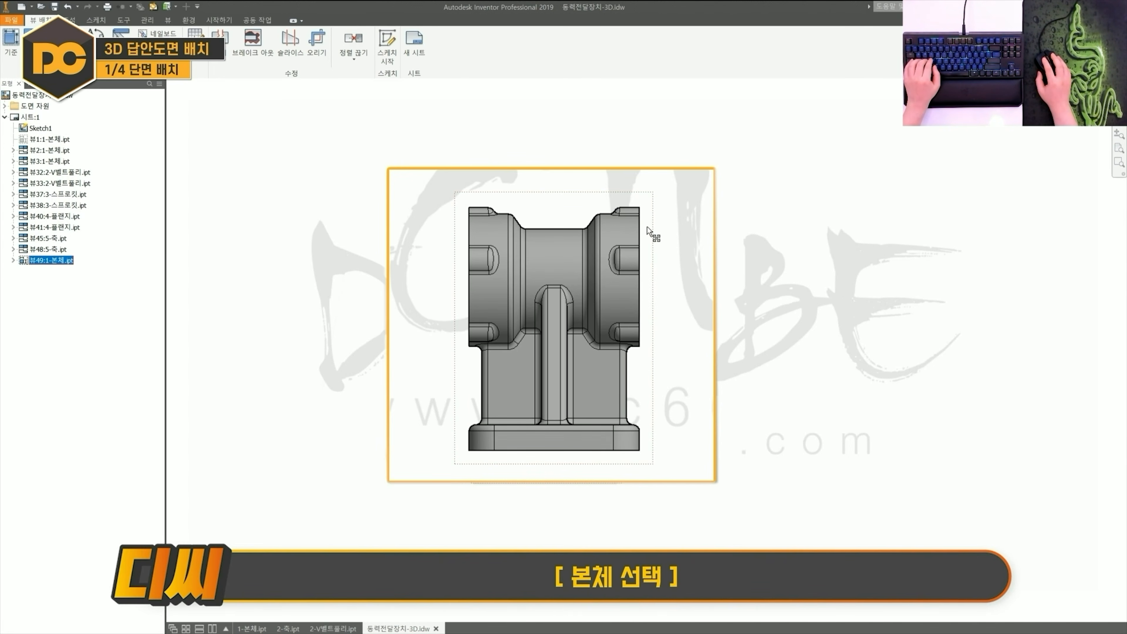
pyautogui.press('s')
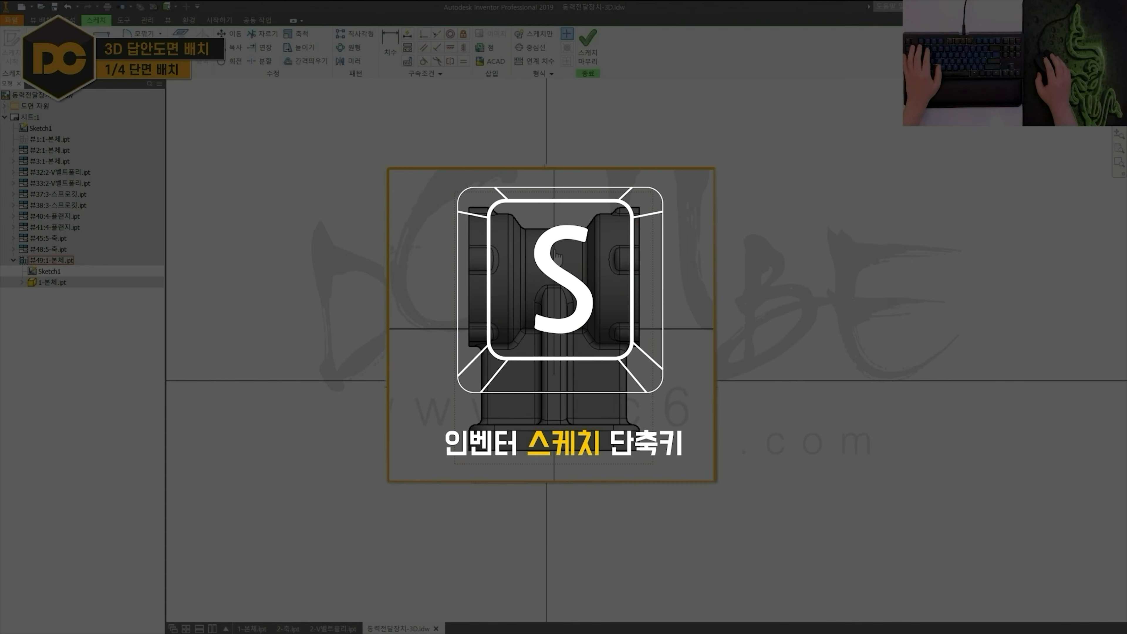
pyautogui.scroll(2, 557, 257)
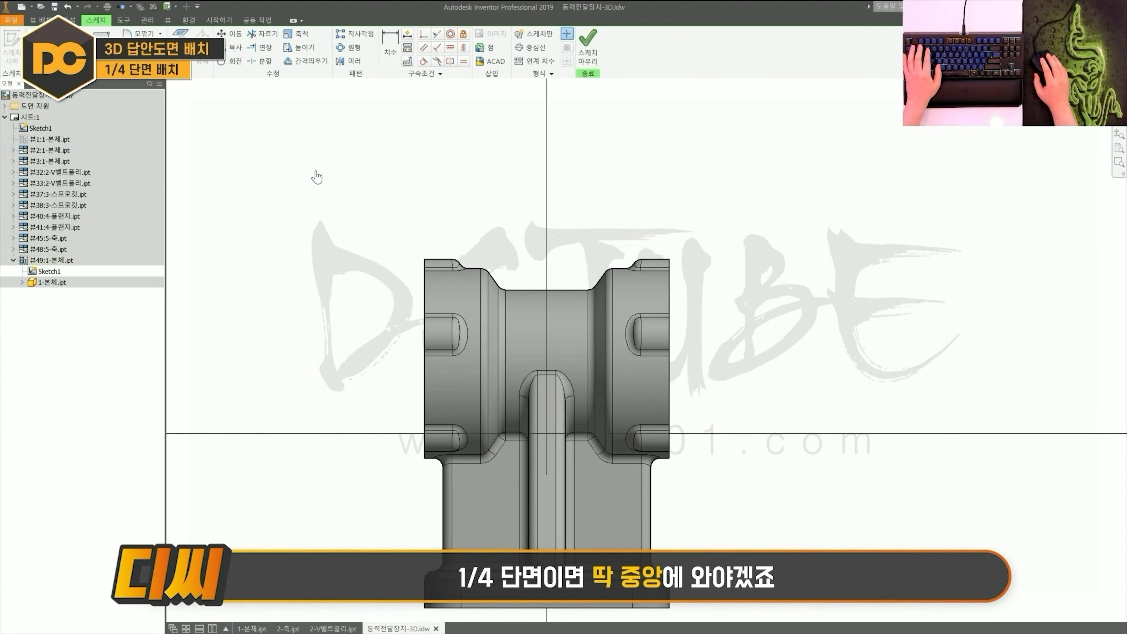
pyautogui.press('r')
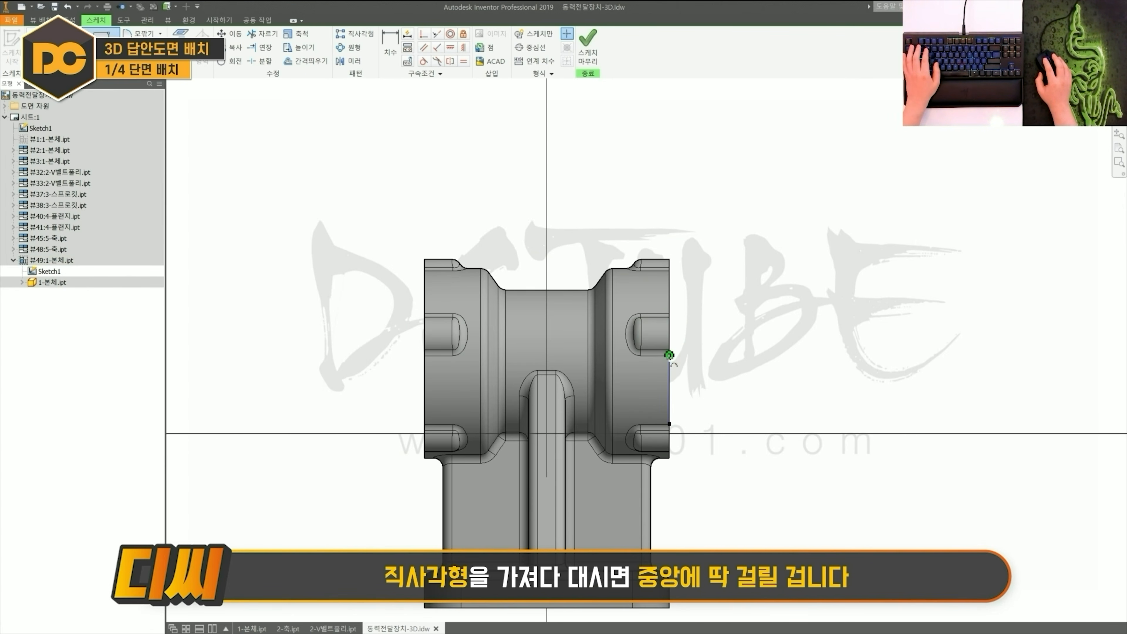
pyautogui.click(668, 355)
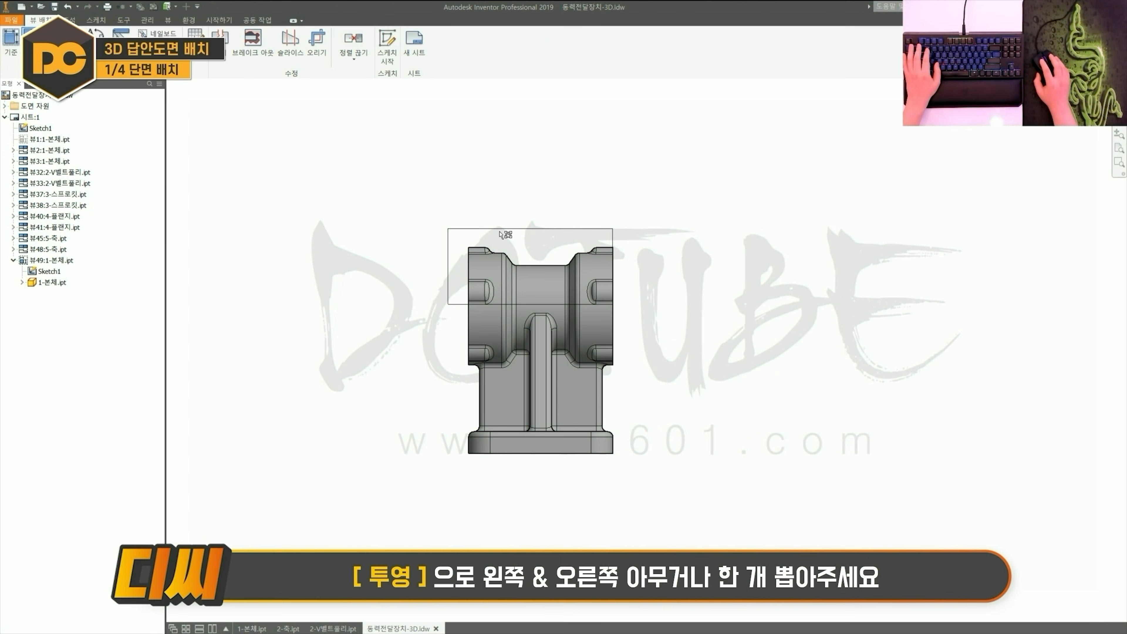
# - Project a side view of the body to the right of the front view
pyautogui.click(518, 259)
pyautogui.moveTo(600, 283); pyautogui.dragTo(523, 297, button='middle')
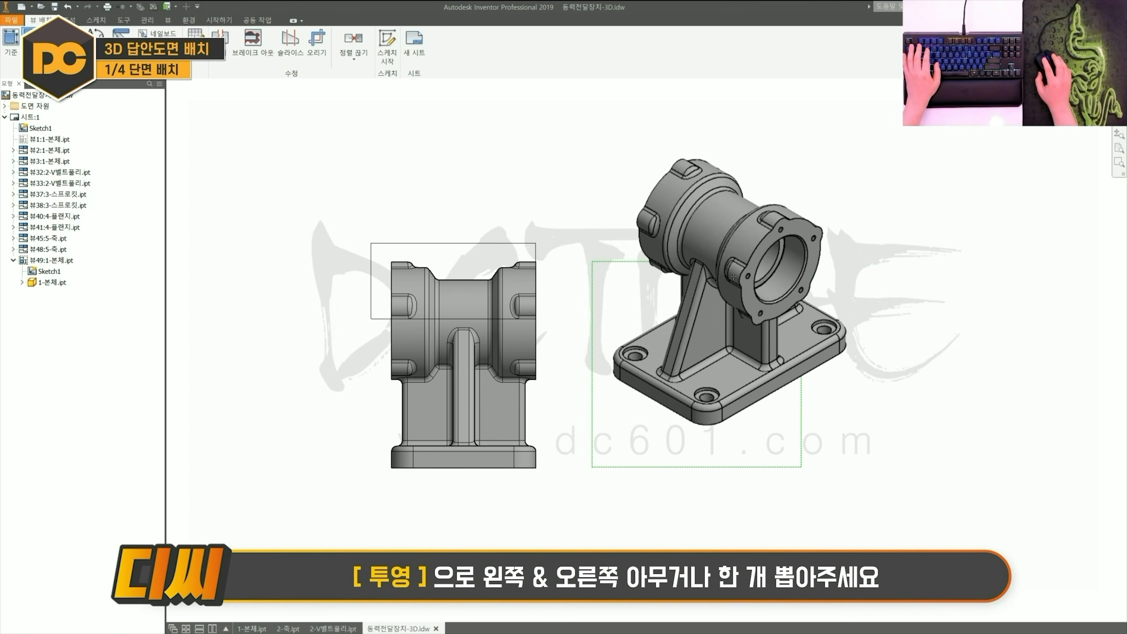
pyautogui.rightClick(685, 311)
pyautogui.click(729, 252)
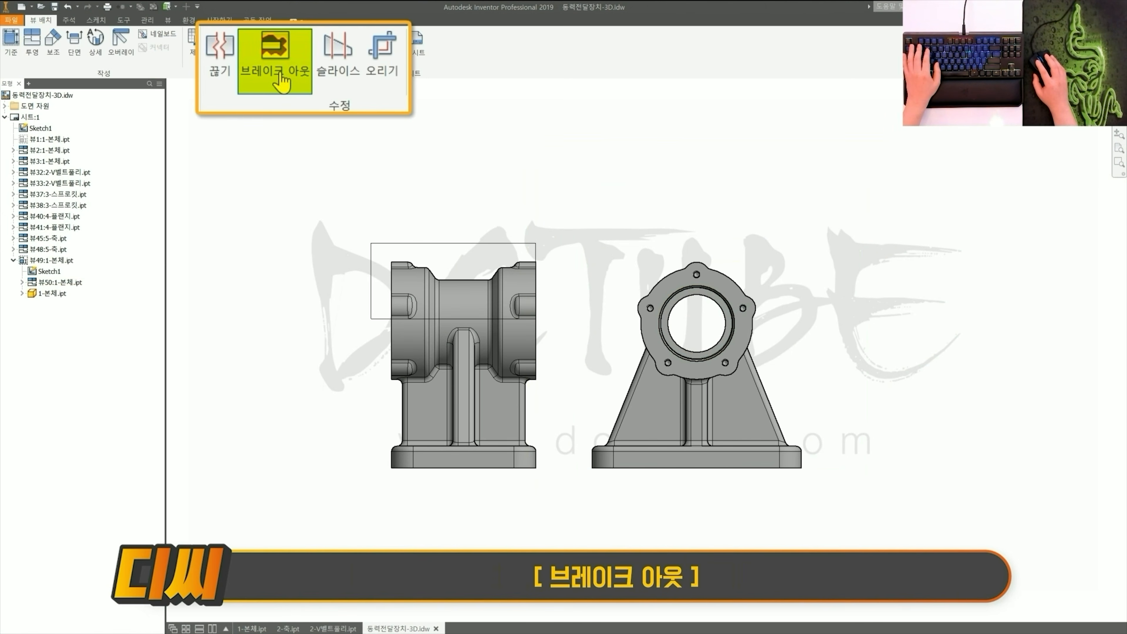
# - Break out the front view of the body inside the sketched rectangle, using the side view's top centre as the depth start point
pyautogui.click(279, 81)
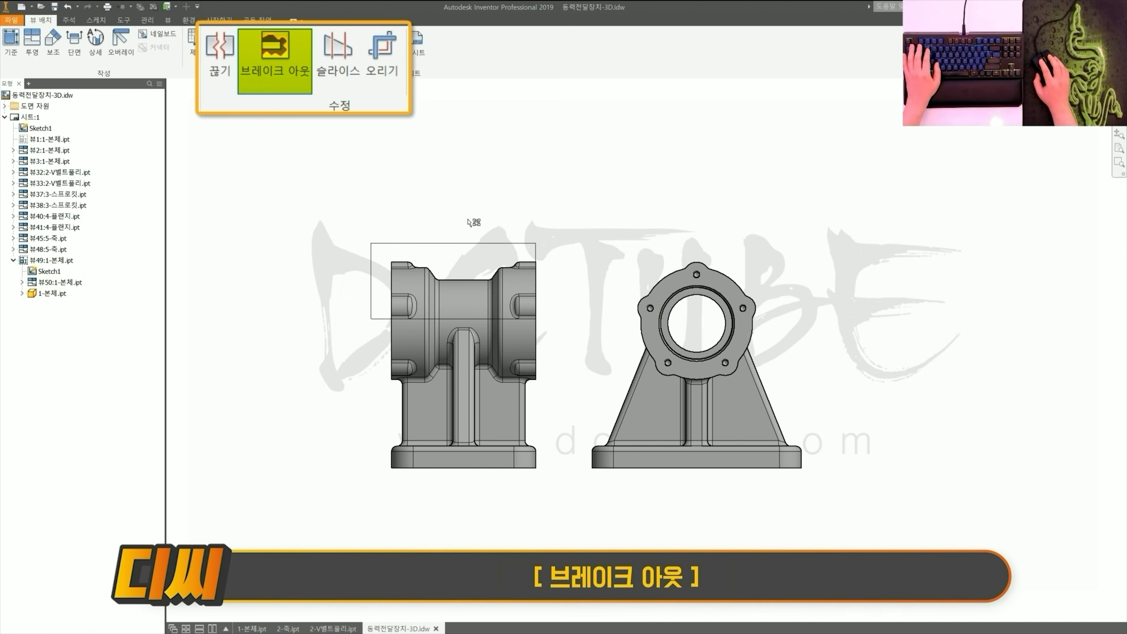
pyautogui.click(460, 255)
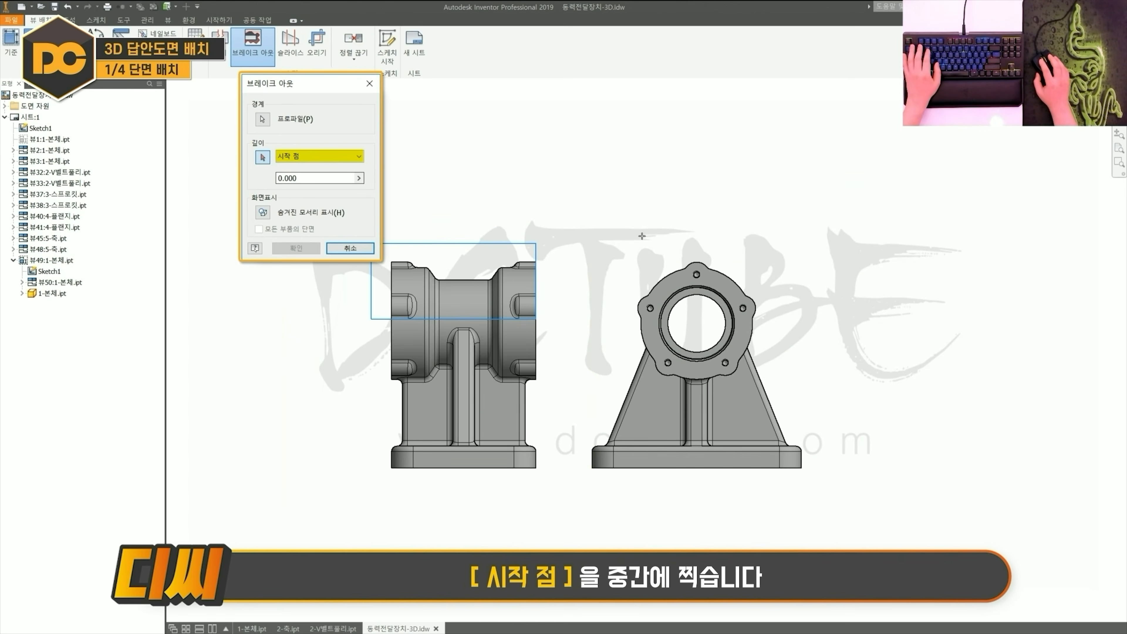
pyautogui.click(697, 274)
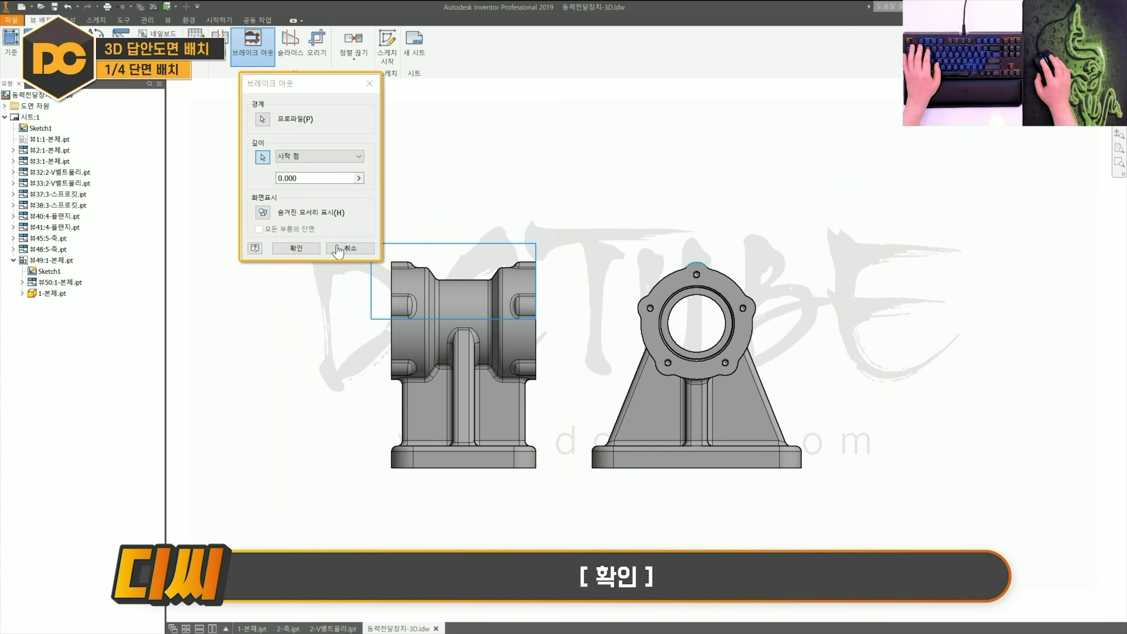
pyautogui.click(295, 248)
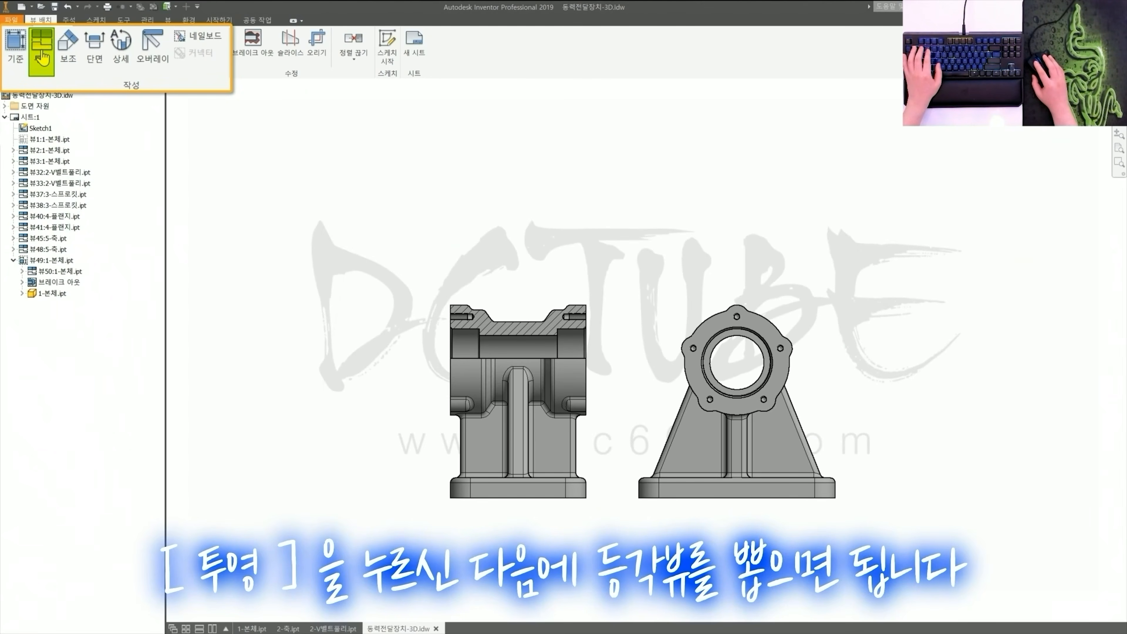
# - Project two opposing isometric views from the sectioned body view and move the right one up beside the left one
pyautogui.click(42, 57)
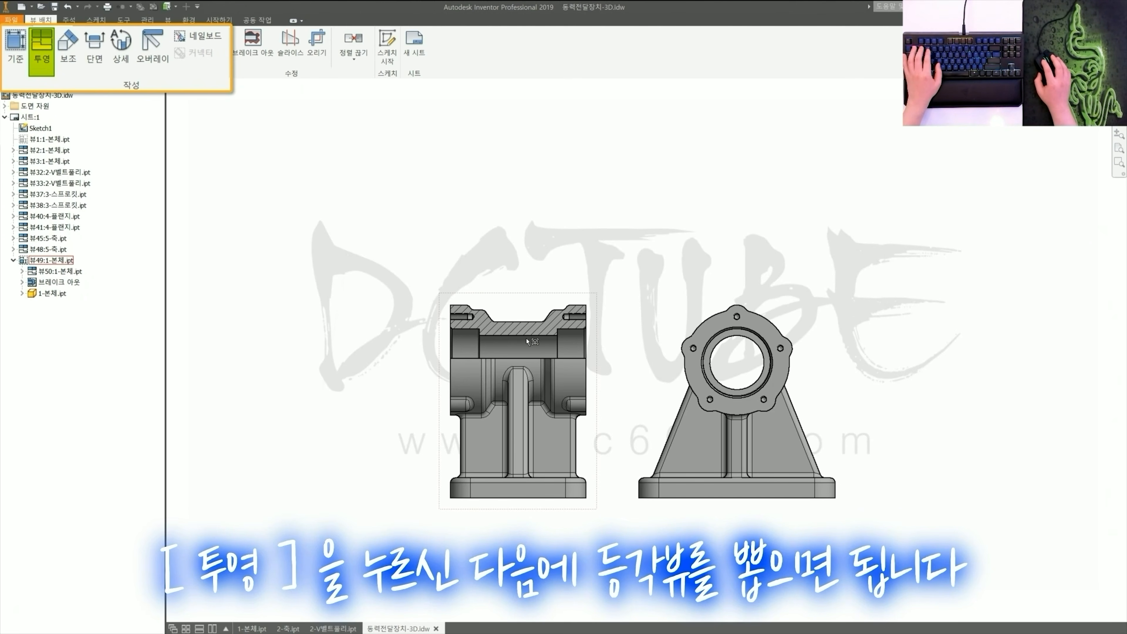
pyautogui.click(514, 338)
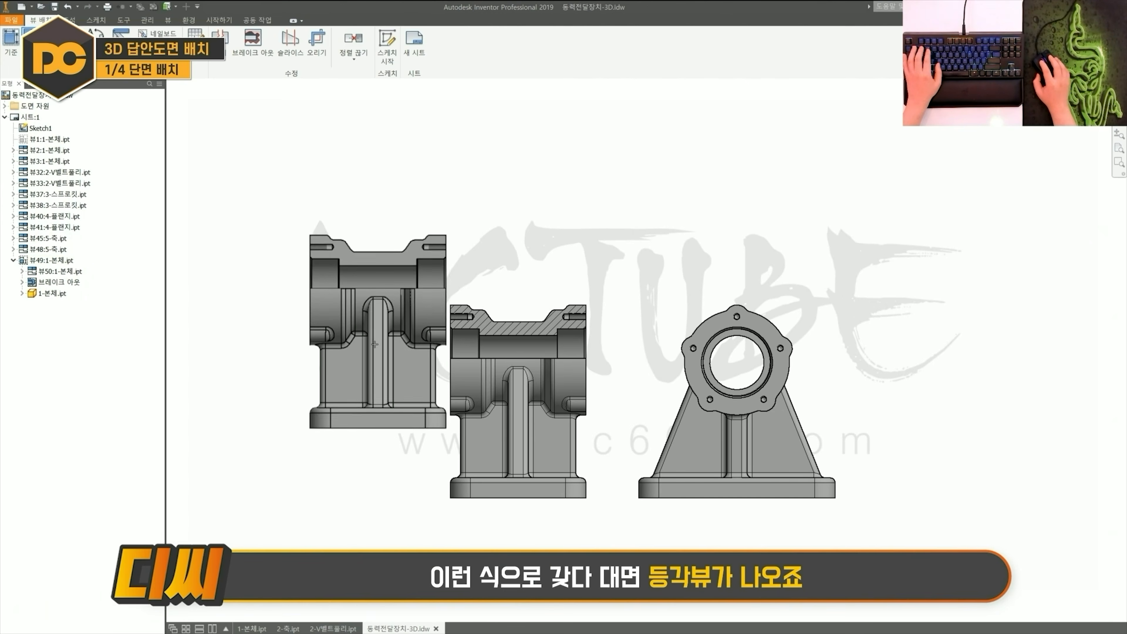
pyautogui.click(340, 301)
pyautogui.click(639, 284)
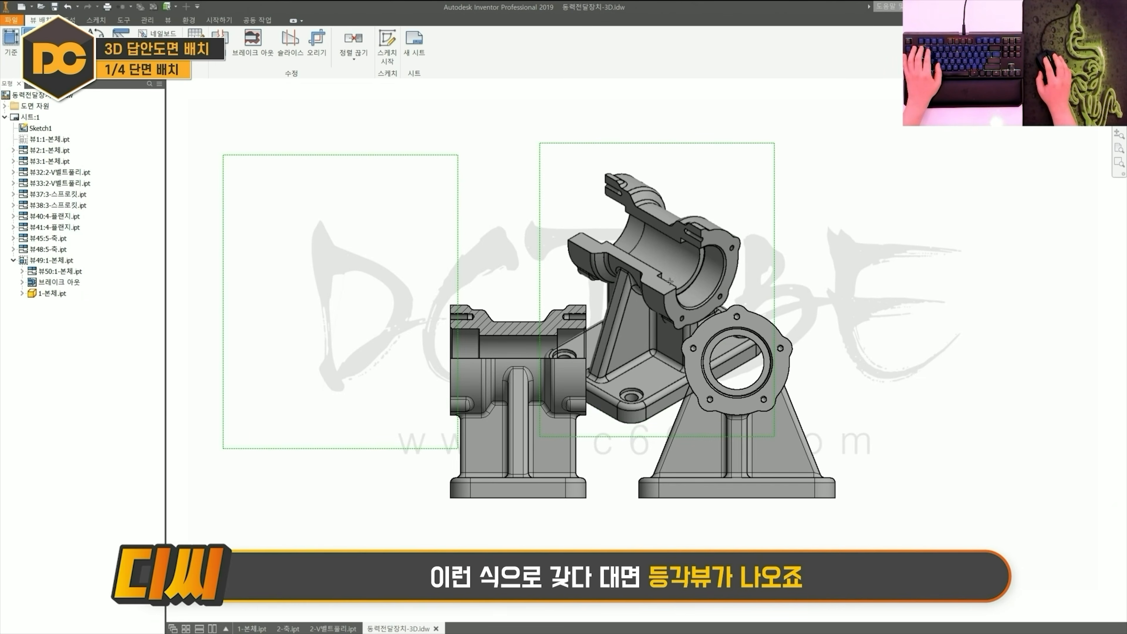
pyautogui.rightClick(636, 283)
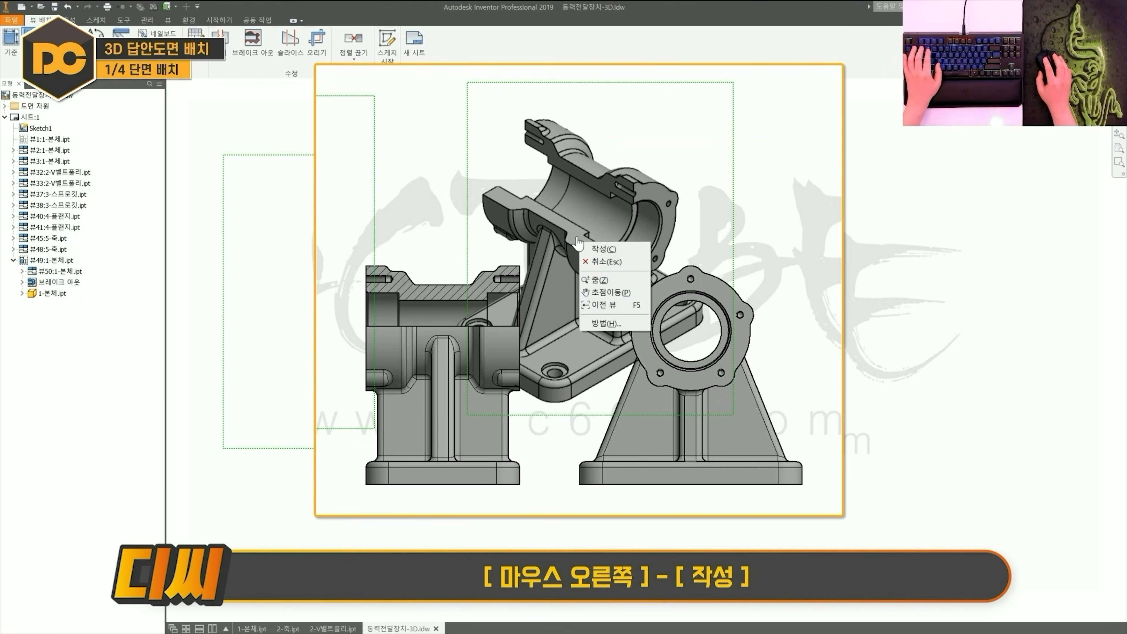
pyautogui.click(612, 251)
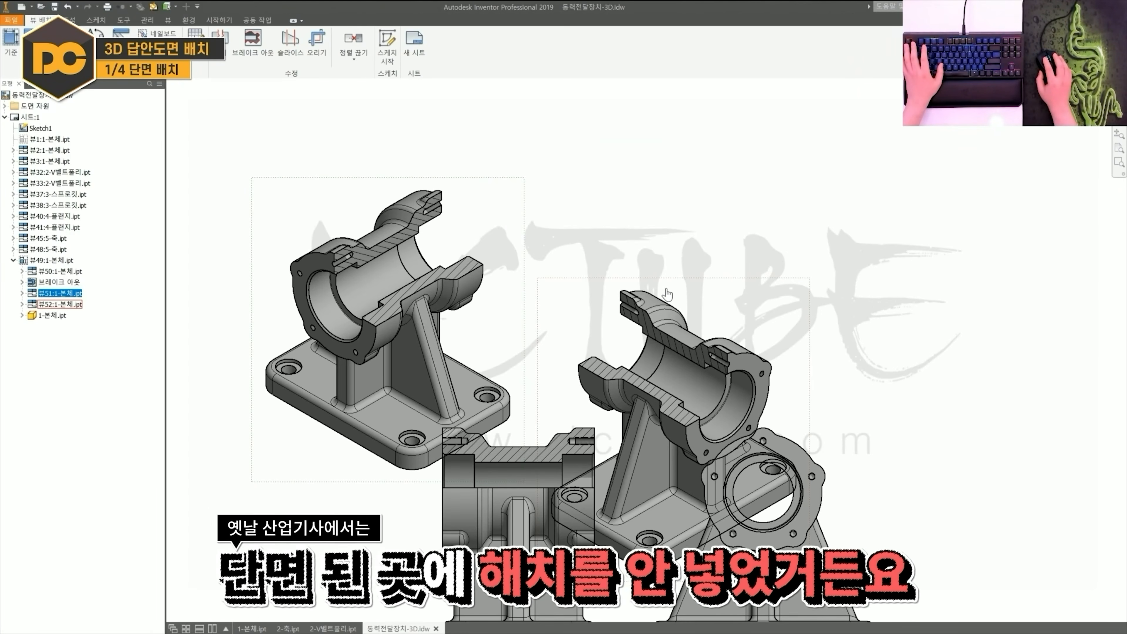
pyautogui.click(678, 269)
pyautogui.moveTo(645, 165); pyautogui.dragTo(644, 166)
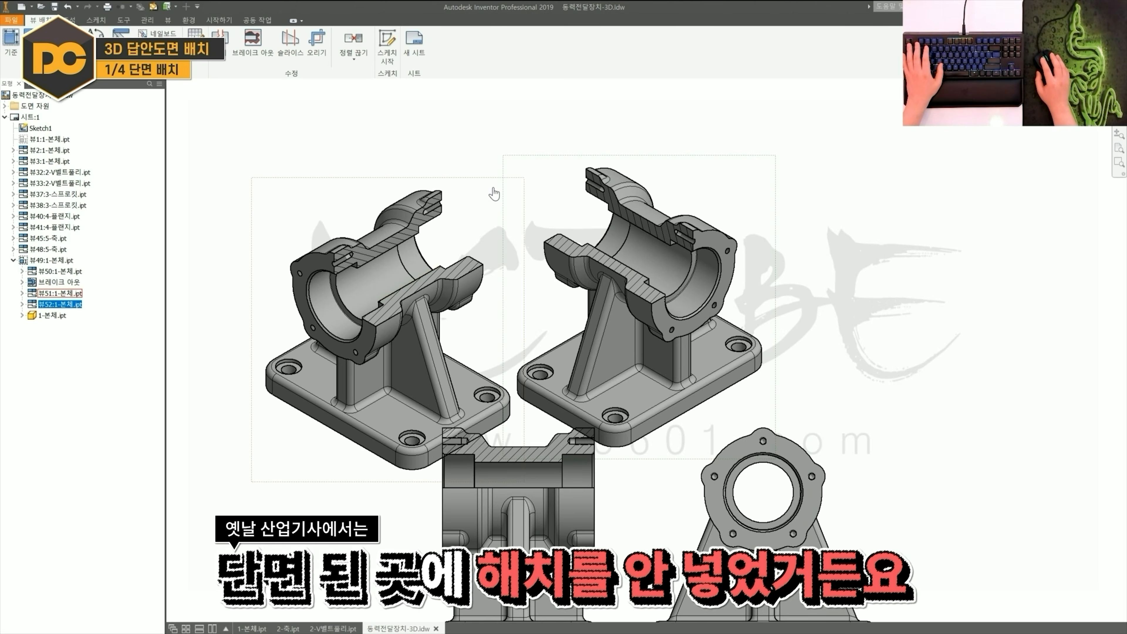
# - Turn off hatching in the display options of the body's left isometric view
pyautogui.click(432, 166)
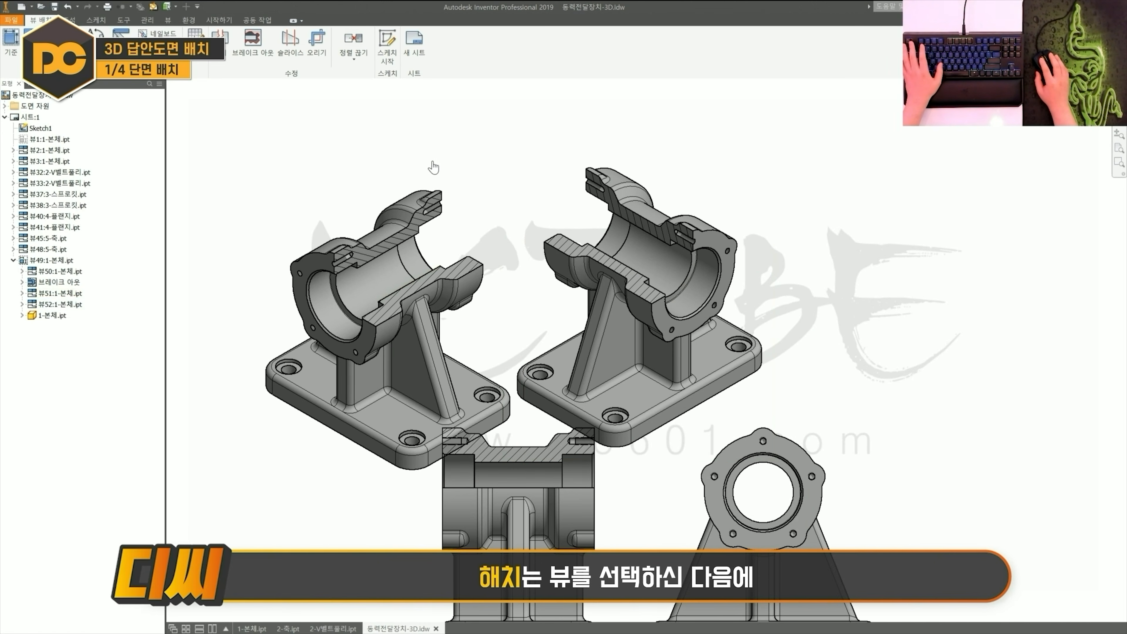
pyautogui.rightClick(458, 200)
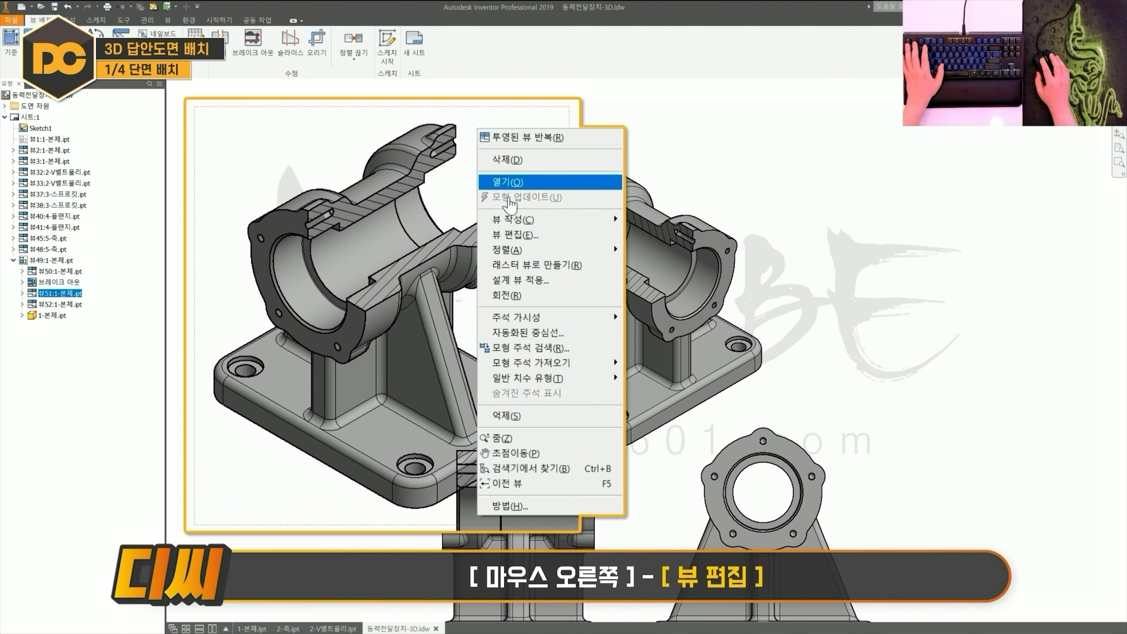
pyautogui.click(514, 235)
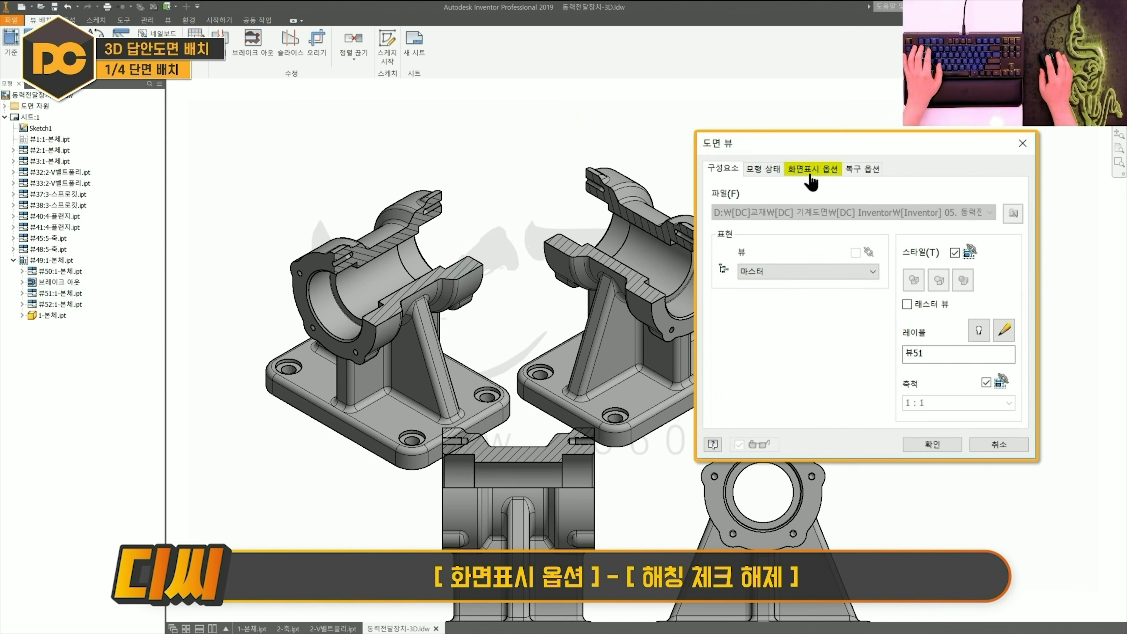
pyautogui.click(810, 173)
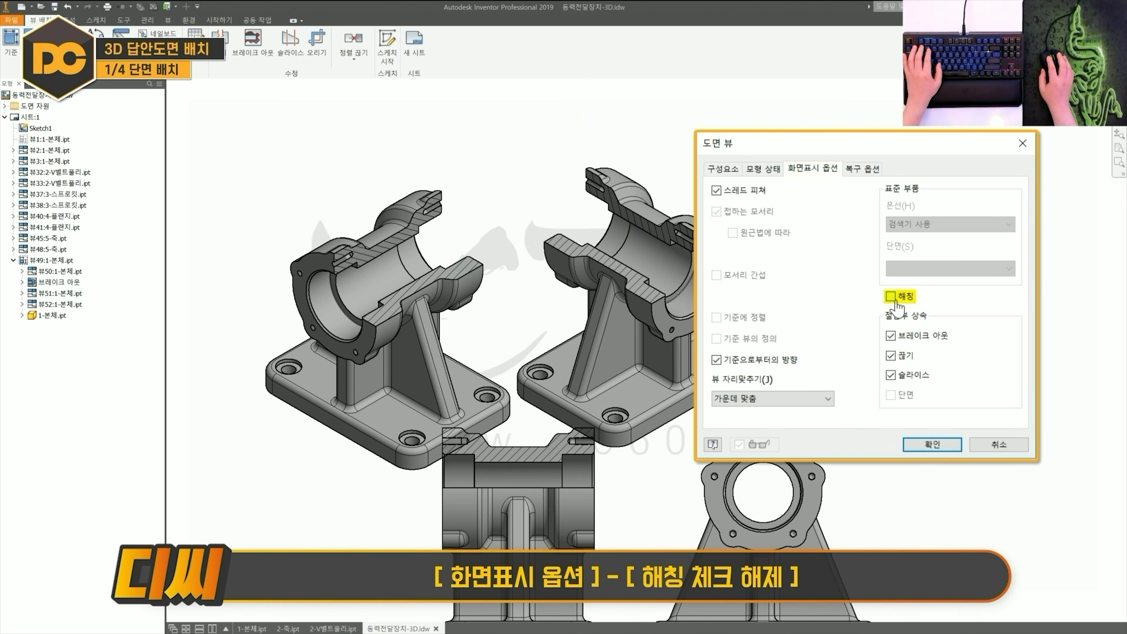
pyautogui.click(932, 444)
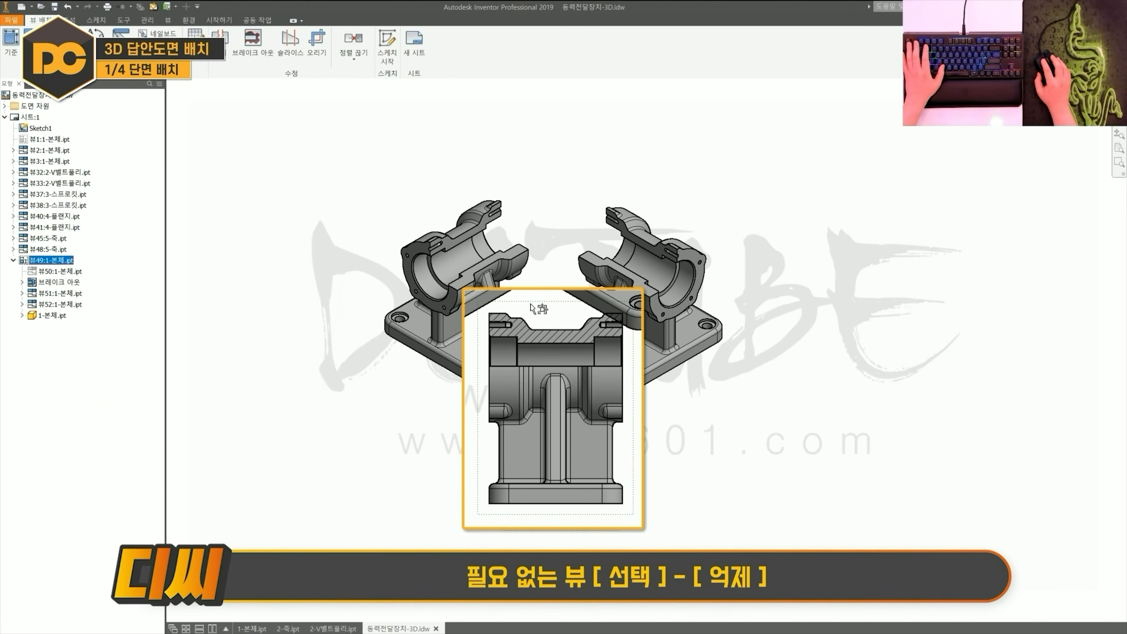
# - Suppress the sectioned front view of the body
pyautogui.rightClick(530, 304)
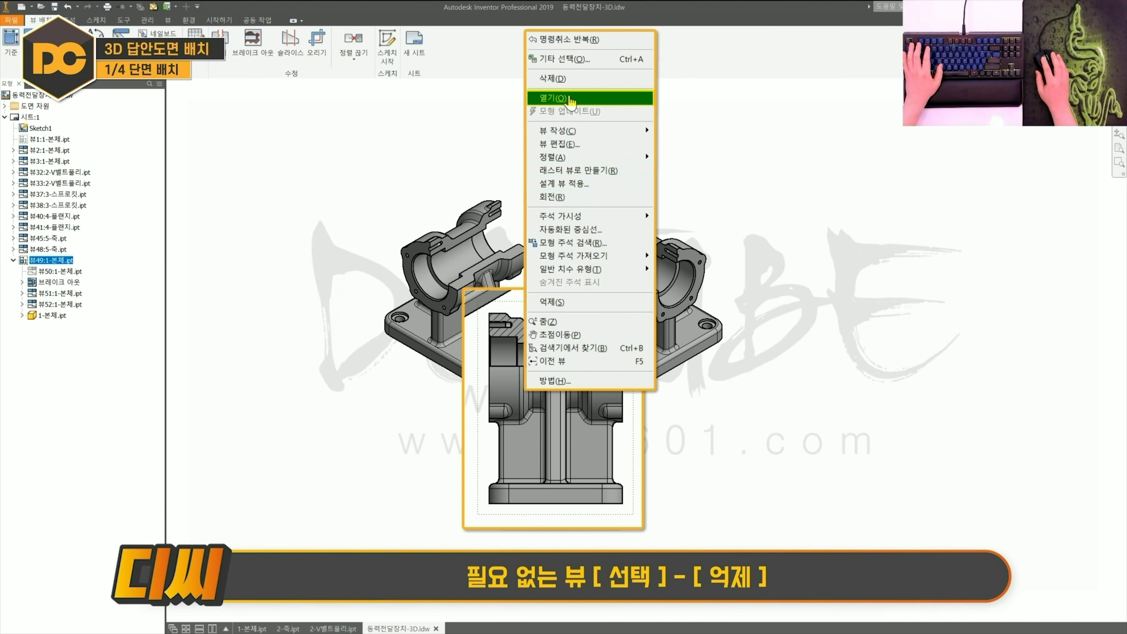
pyautogui.press('s')
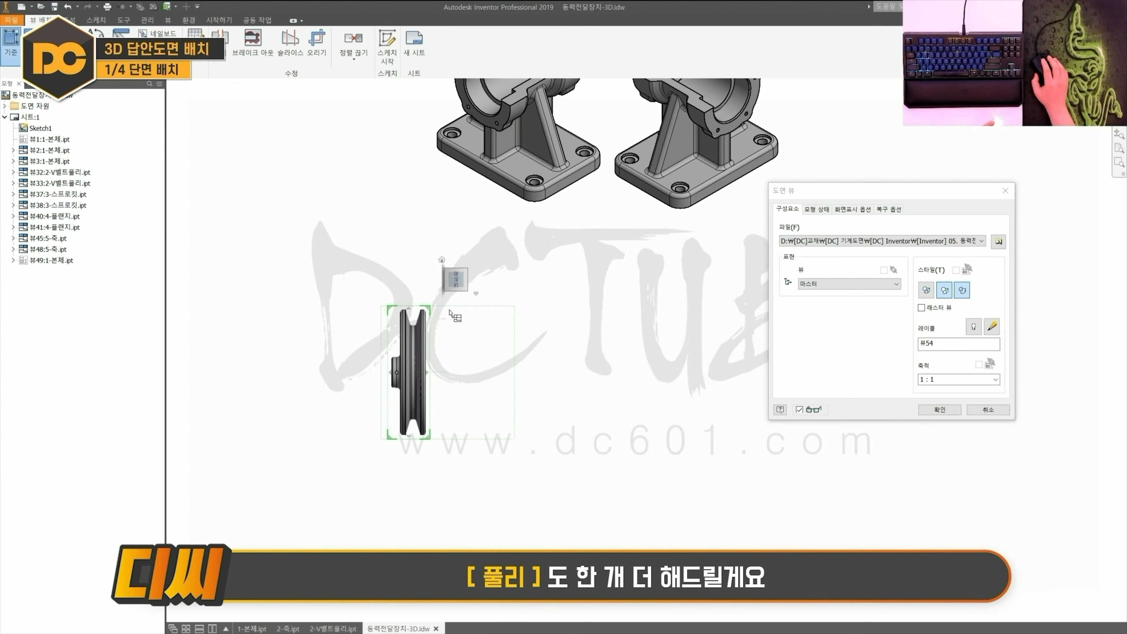
# - Place a 1:1 base view of the V-belt pulley below the body views, turned to its side profile with the hub facing right
pyautogui.scroll(2, 449, 310)
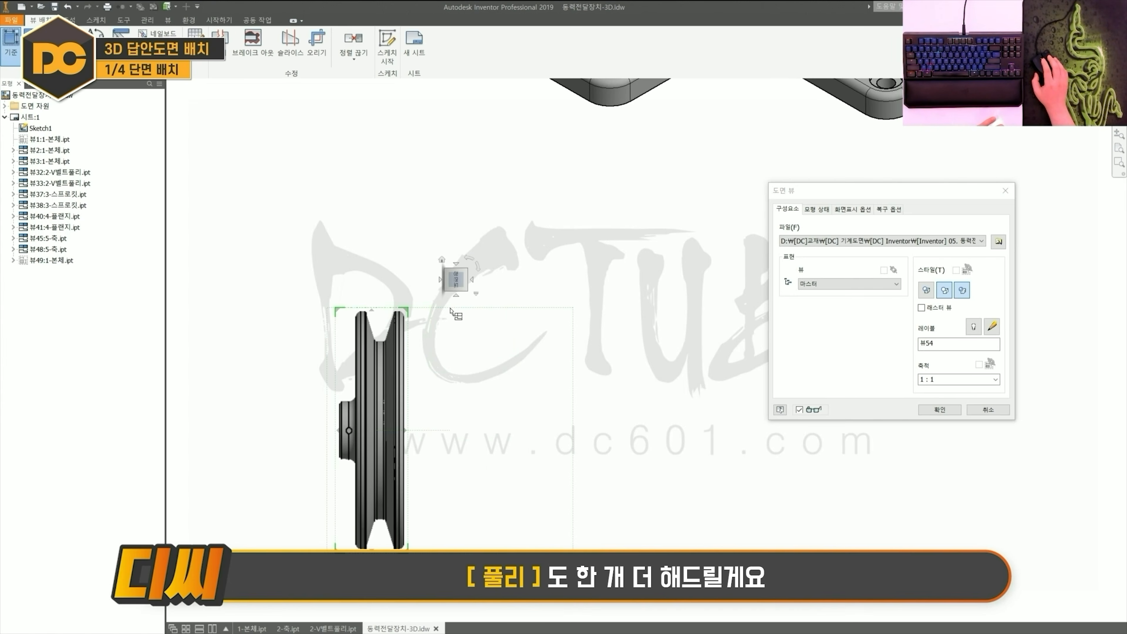
pyautogui.scroll(-2, 449, 310)
pyautogui.click(465, 278)
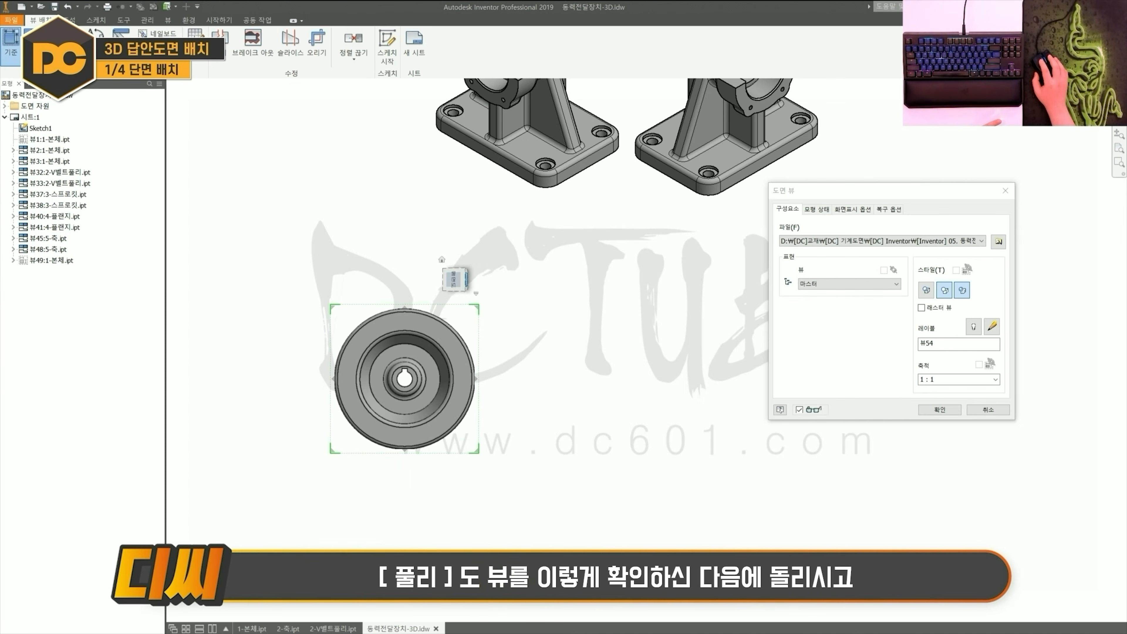
pyautogui.moveTo(410, 350); pyautogui.dragTo(610, 314)
pyautogui.moveTo(610, 314); pyautogui.dragTo(536, 338, button='middle')
pyautogui.click(940, 409)
# - Sketch a rectangle on the pulley view enclosing its upper half from the centre axis and finish the sketch
pyautogui.scroll(2, 599, 350)
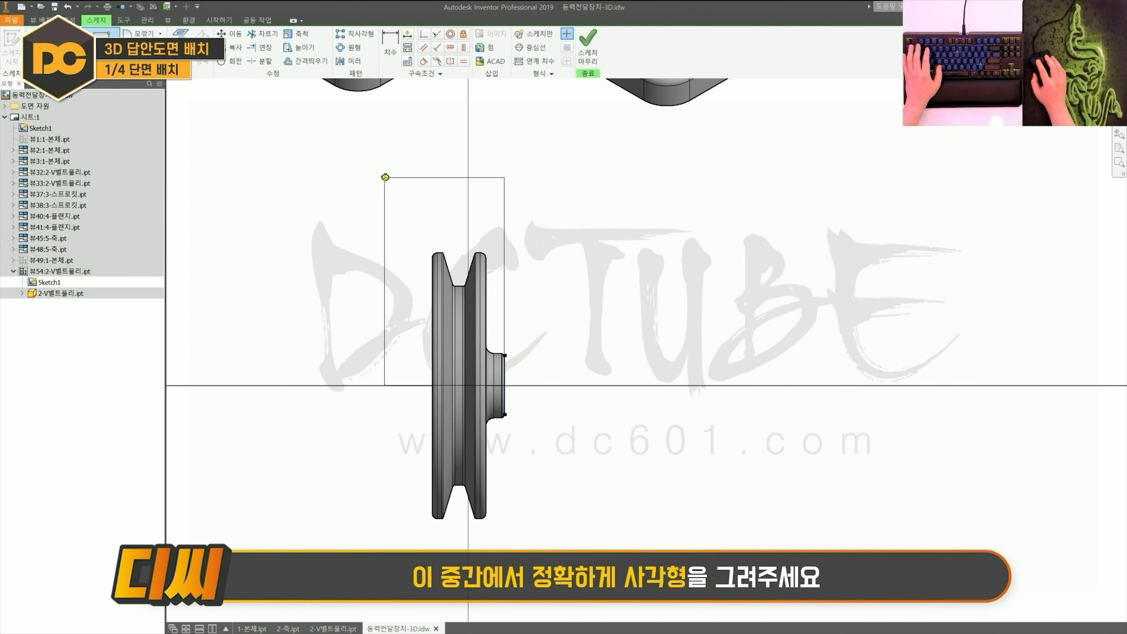
pyautogui.click(384, 177)
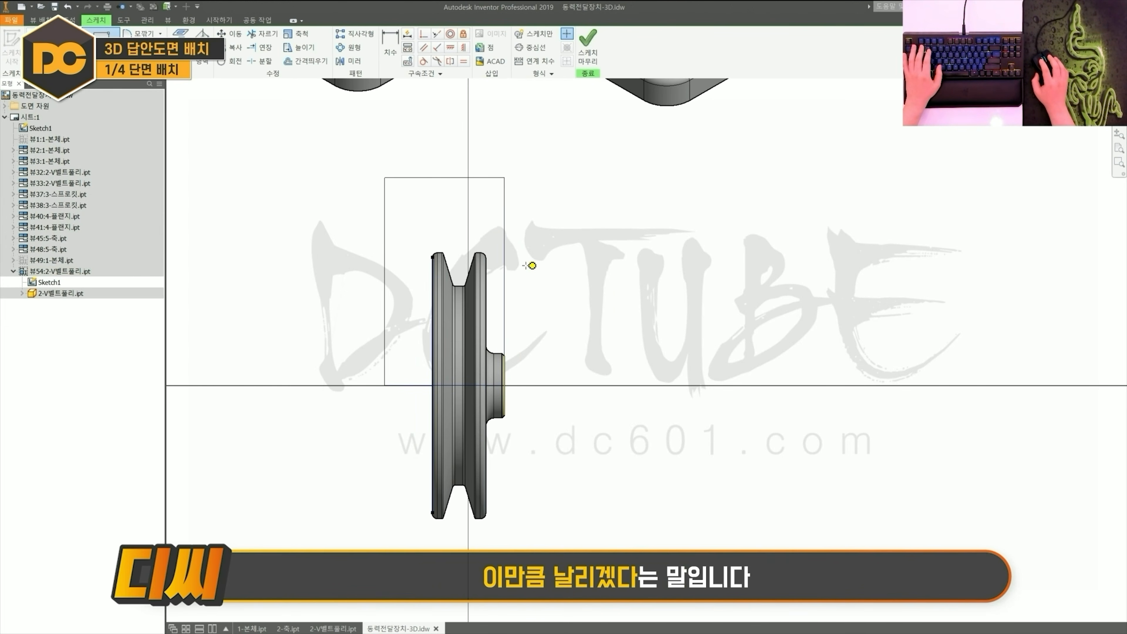
pyautogui.click(579, 49)
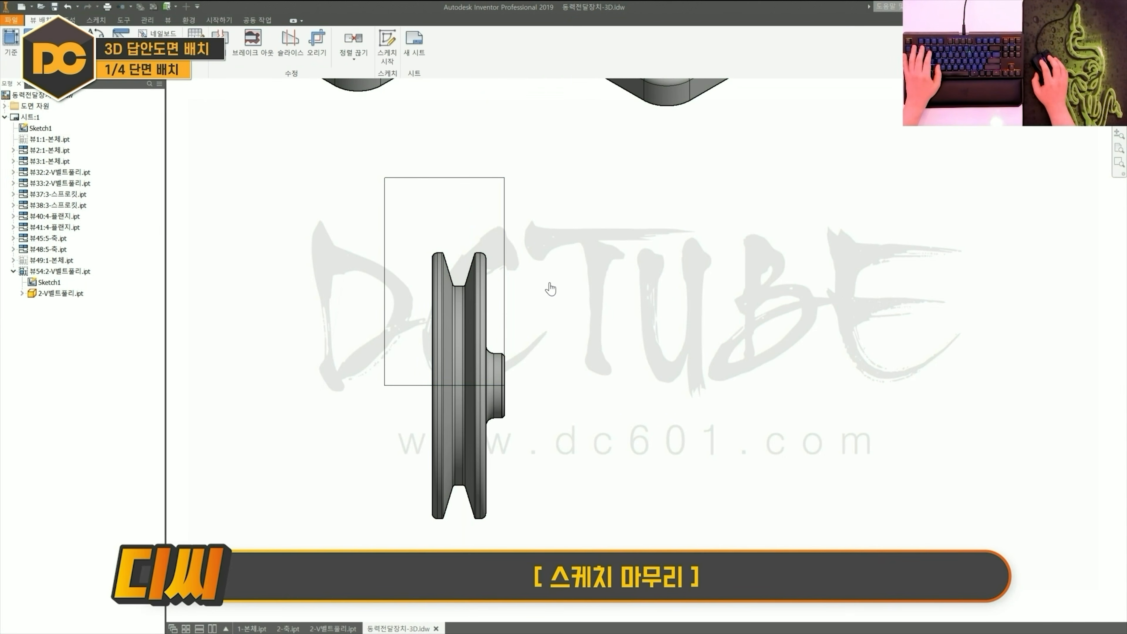
# - Create a break-out section in the V-belt pulley view from the rectangular sketch, with depth starting at the hub end edge's midpoint
pyautogui.click(276, 45)
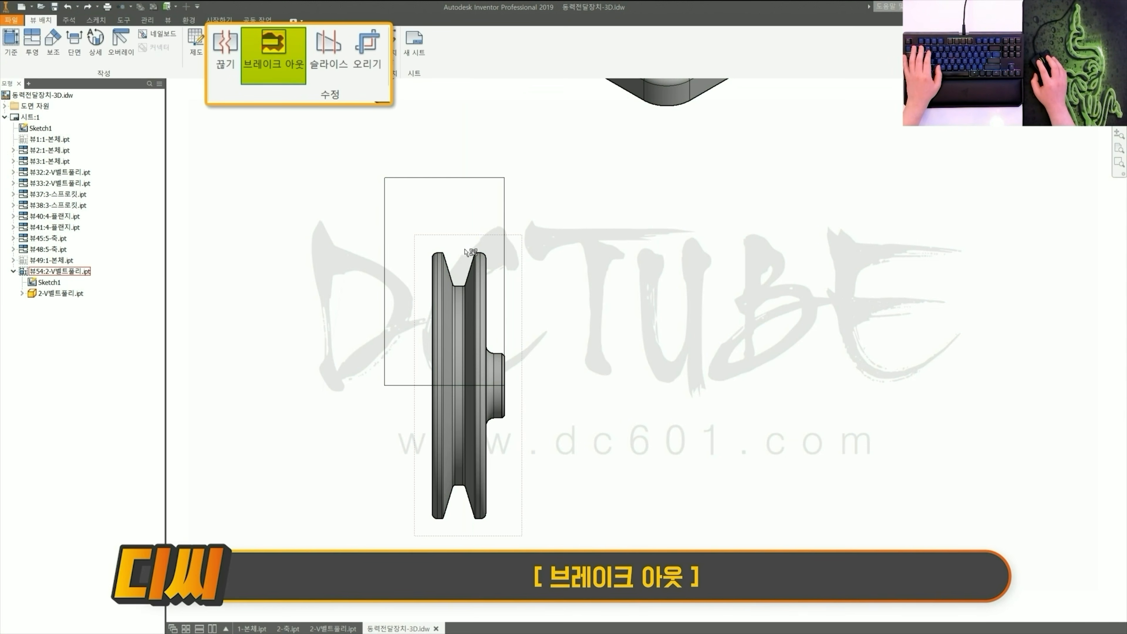
pyautogui.click(471, 253)
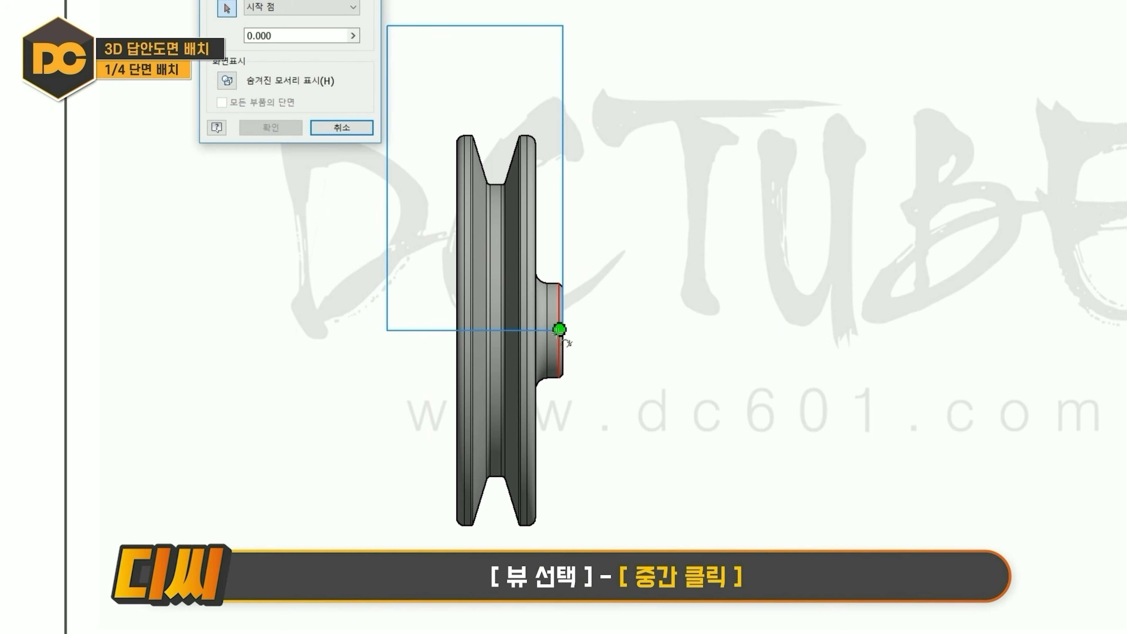
pyautogui.click(559, 329)
pyautogui.click(271, 127)
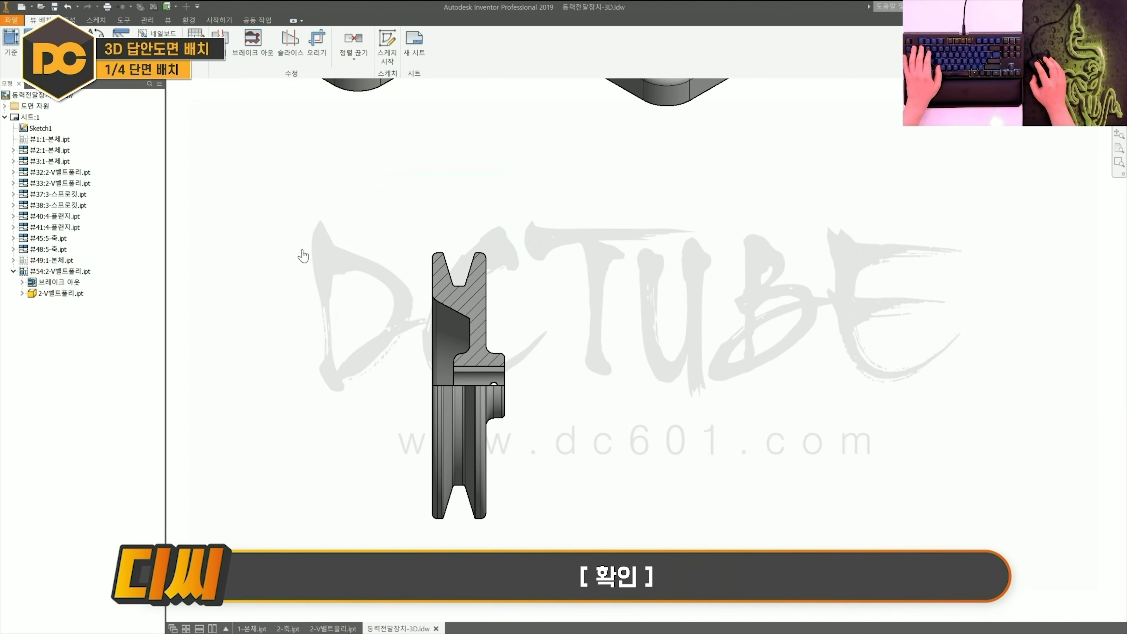
# - Project two isometric views from the sectioned pulley view, one to each side of it, and create them
pyautogui.scroll(3, 515, 384)
pyautogui.scroll(-5, 515, 385)
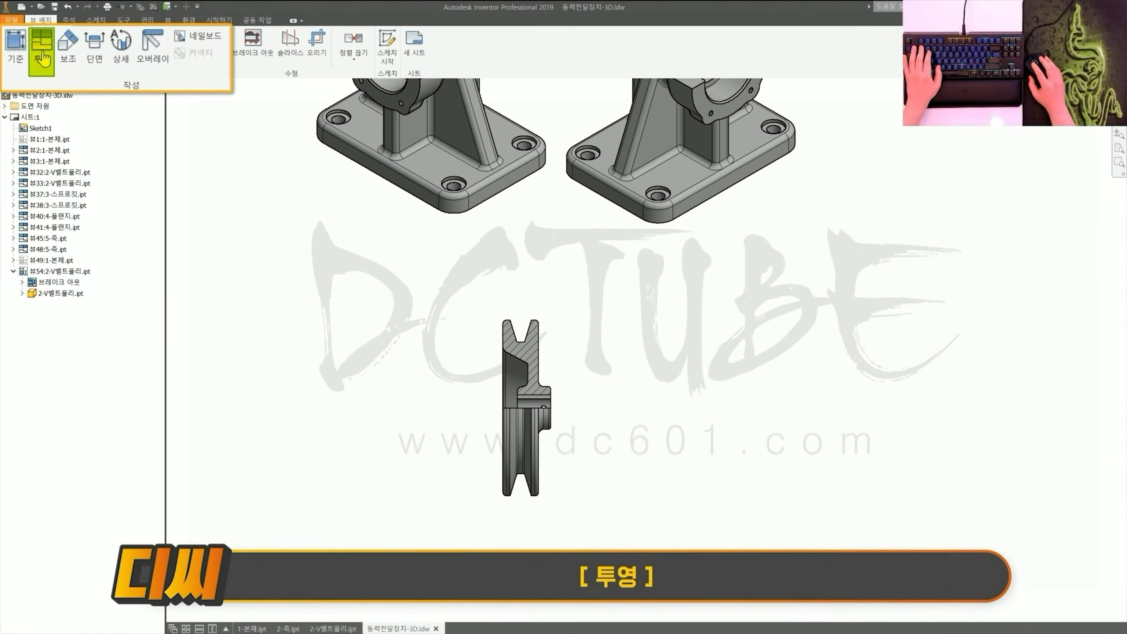
pyautogui.click(553, 365)
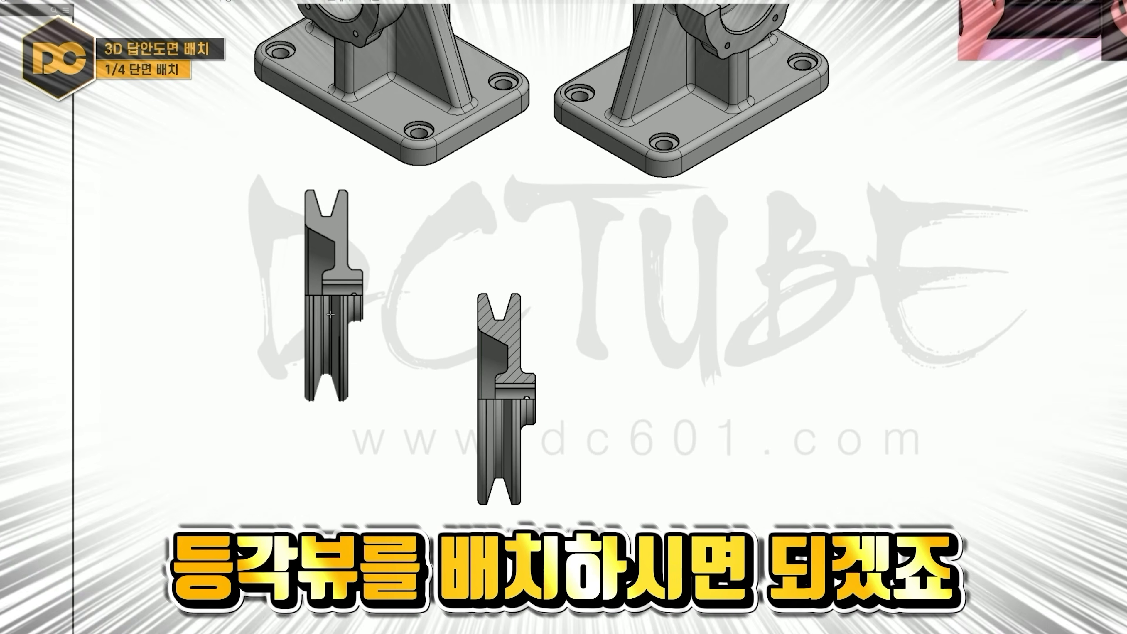
pyautogui.click(301, 310)
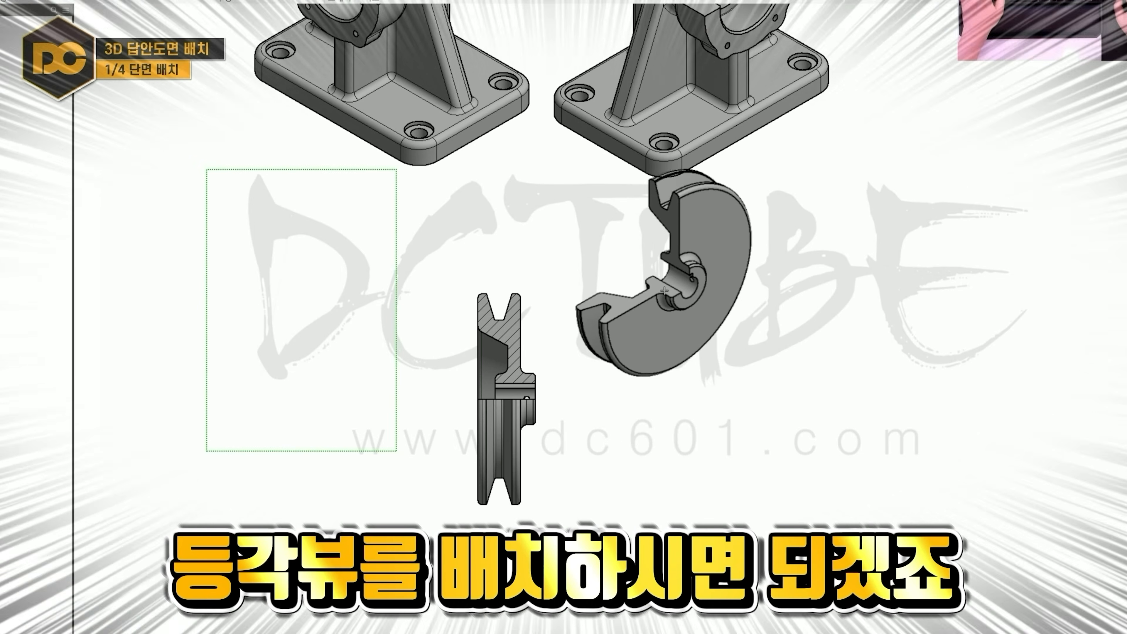
pyautogui.click(657, 311)
pyautogui.rightClick(659, 313)
pyautogui.click(692, 322)
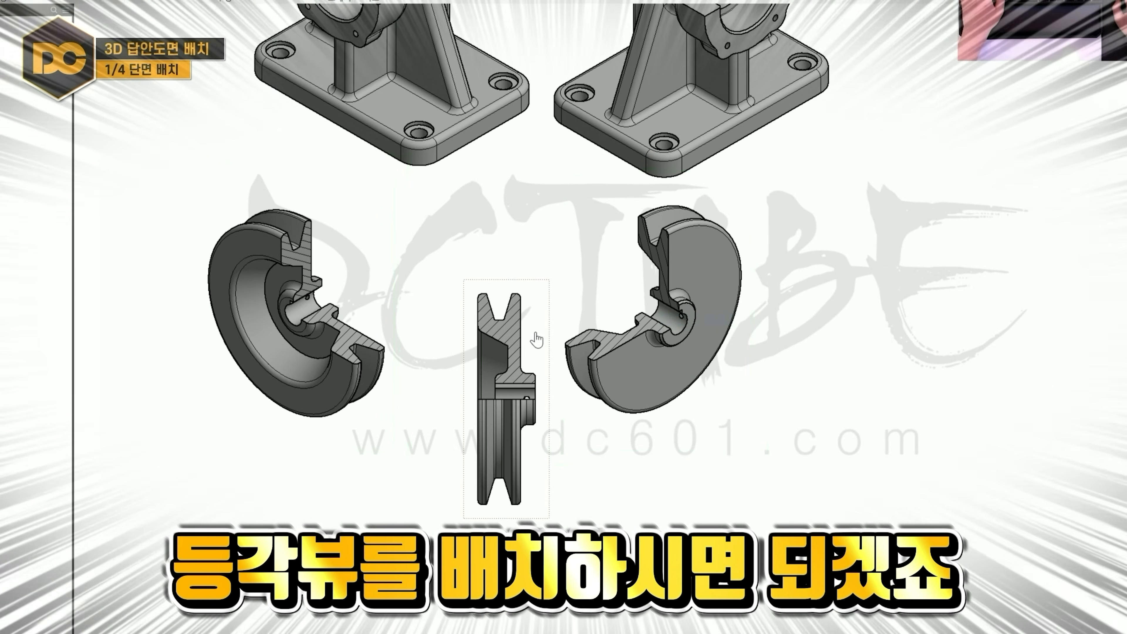